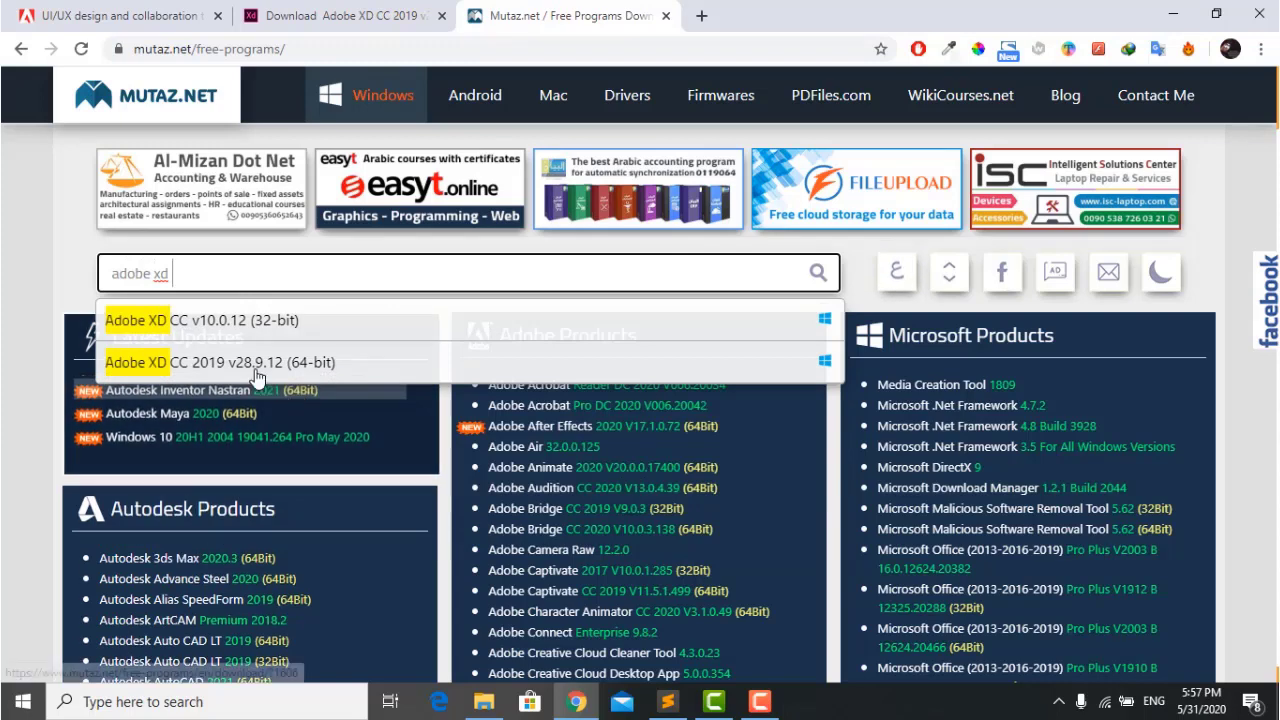
Open the Adobe XD CC 2019 download page on Mutaz.net, then close the extra tabs.
left_click(237, 368)
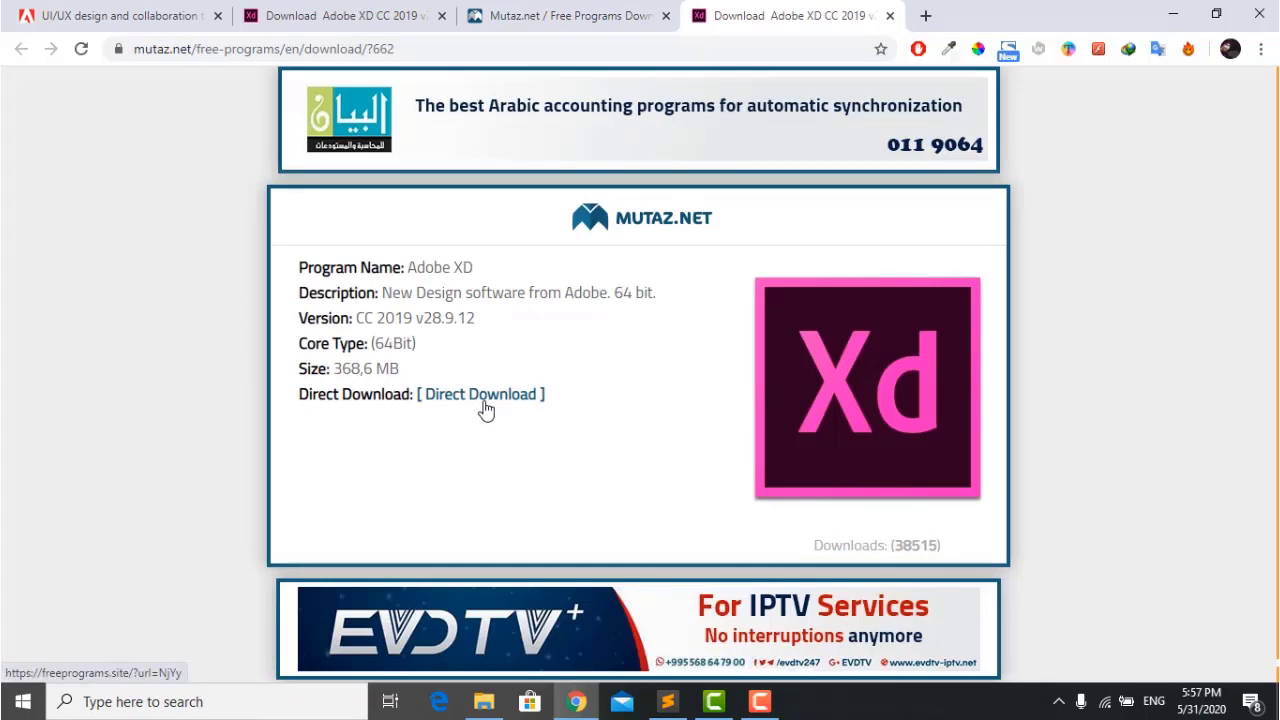
left_click(442, 16)
left_click(442, 16)
left_click(442, 16)
Minimize Chrome and launch Adobe XD from the Start menu.
left_click(1173, 15)
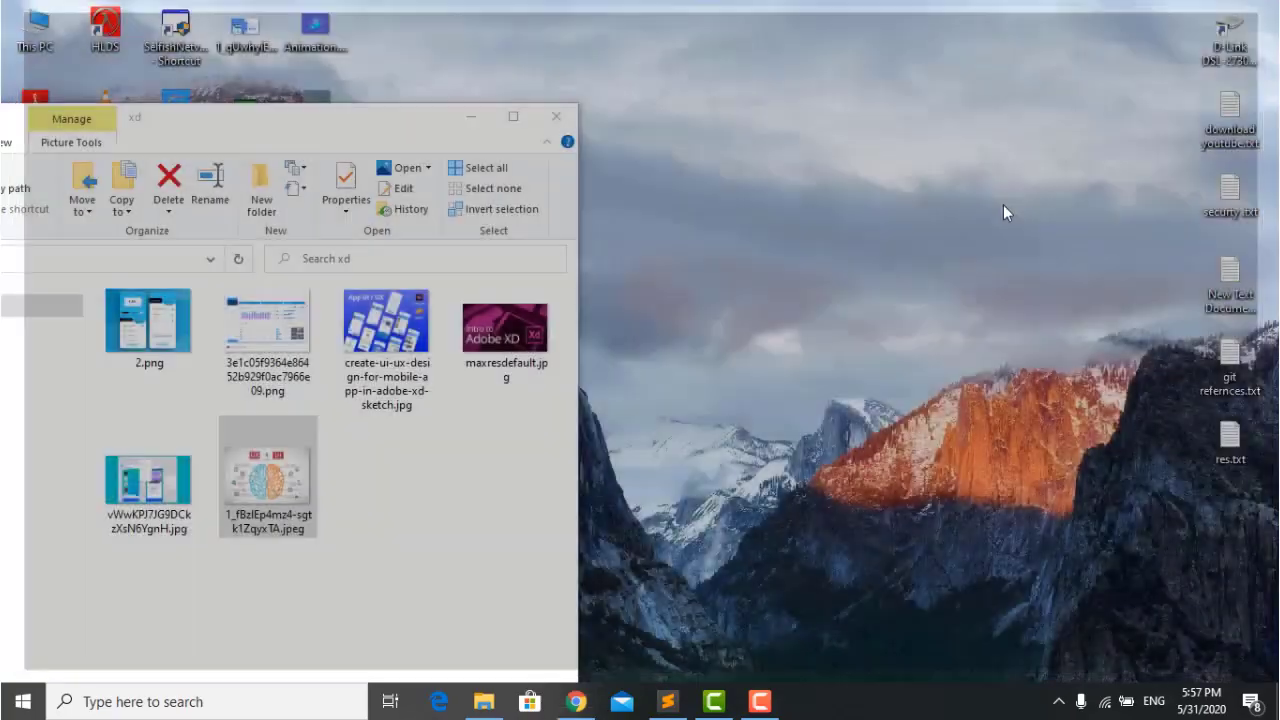
key("super")
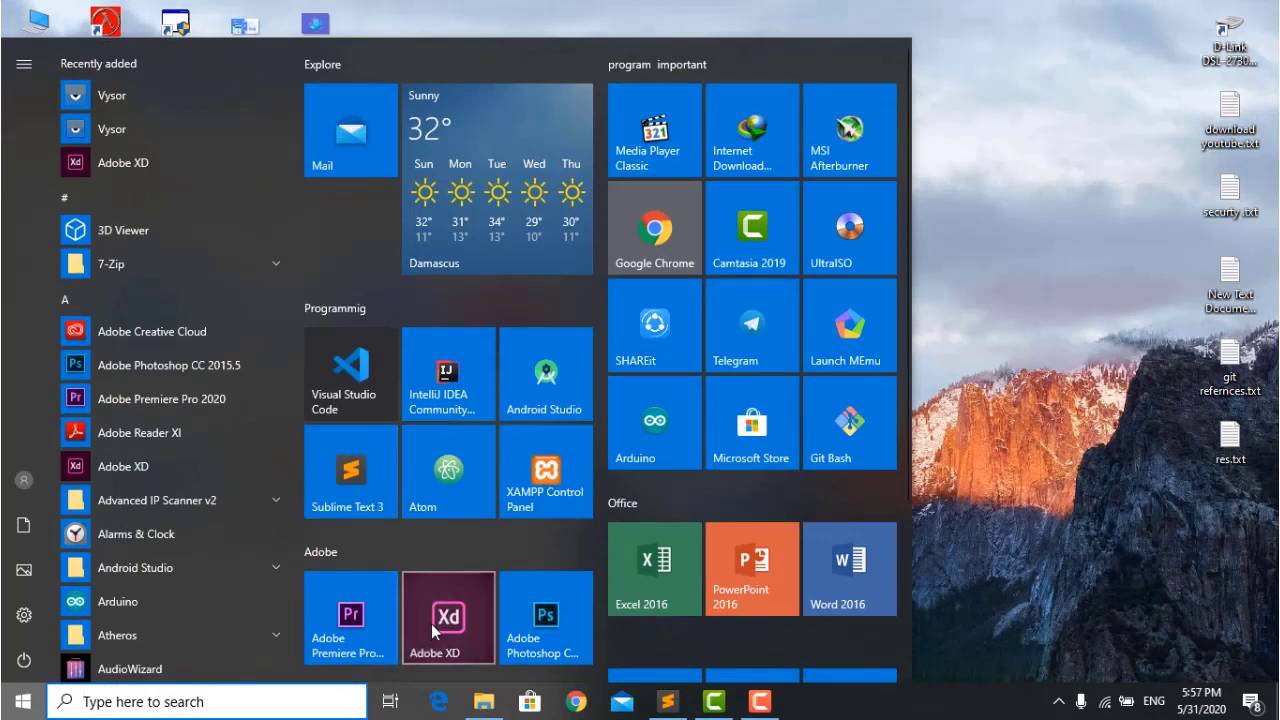
left_click(431, 623)
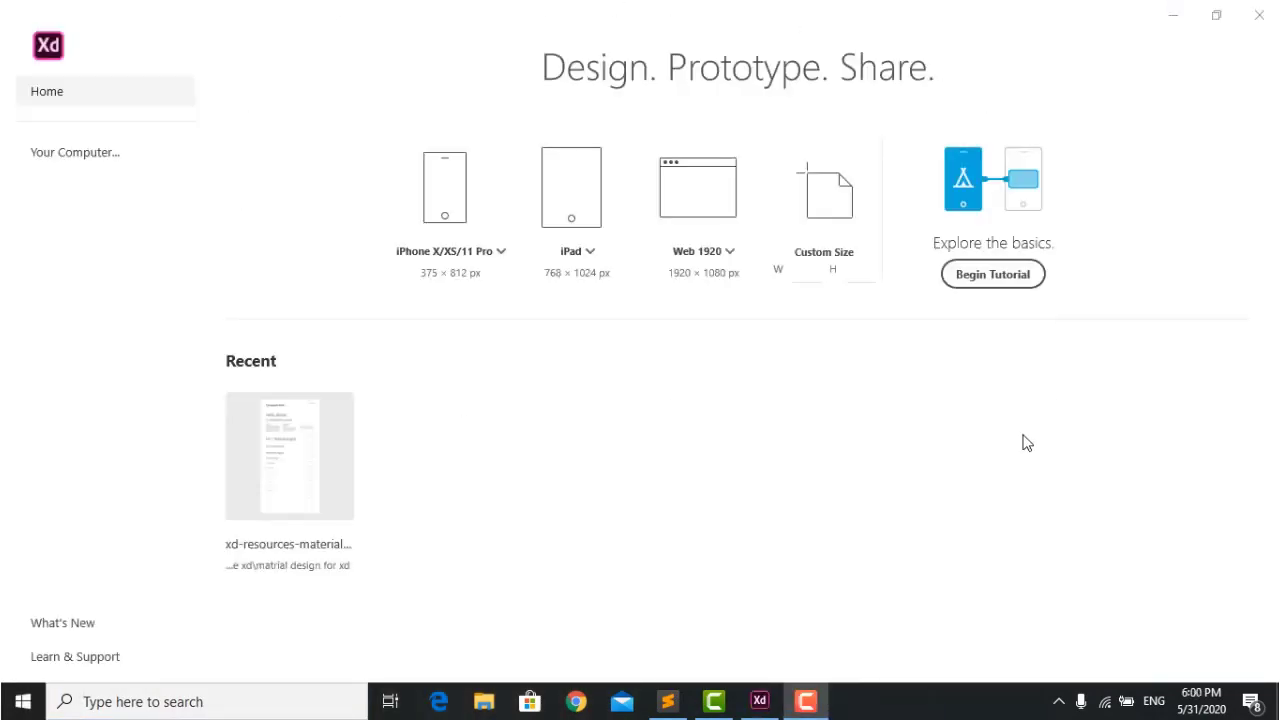
Browse the iPhone and web presets, then create a 700 × 1200 custom-size document.
left_click(700, 190)
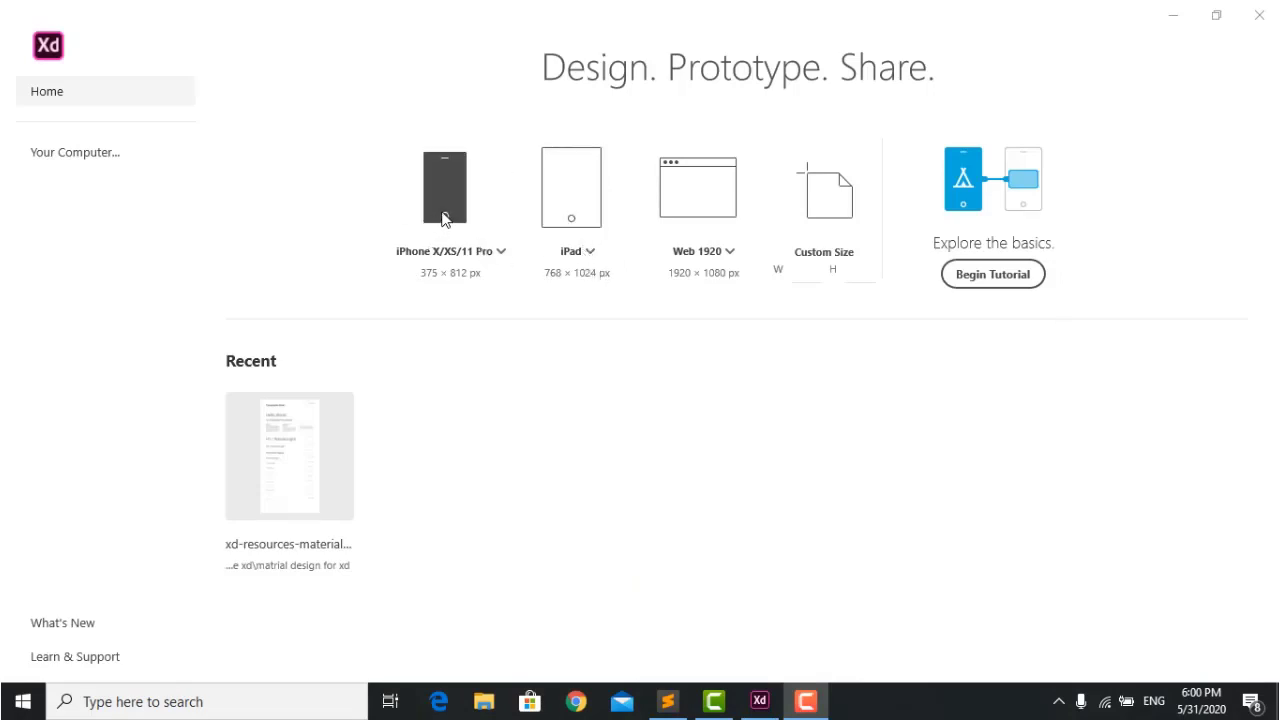
left_click(502, 253)
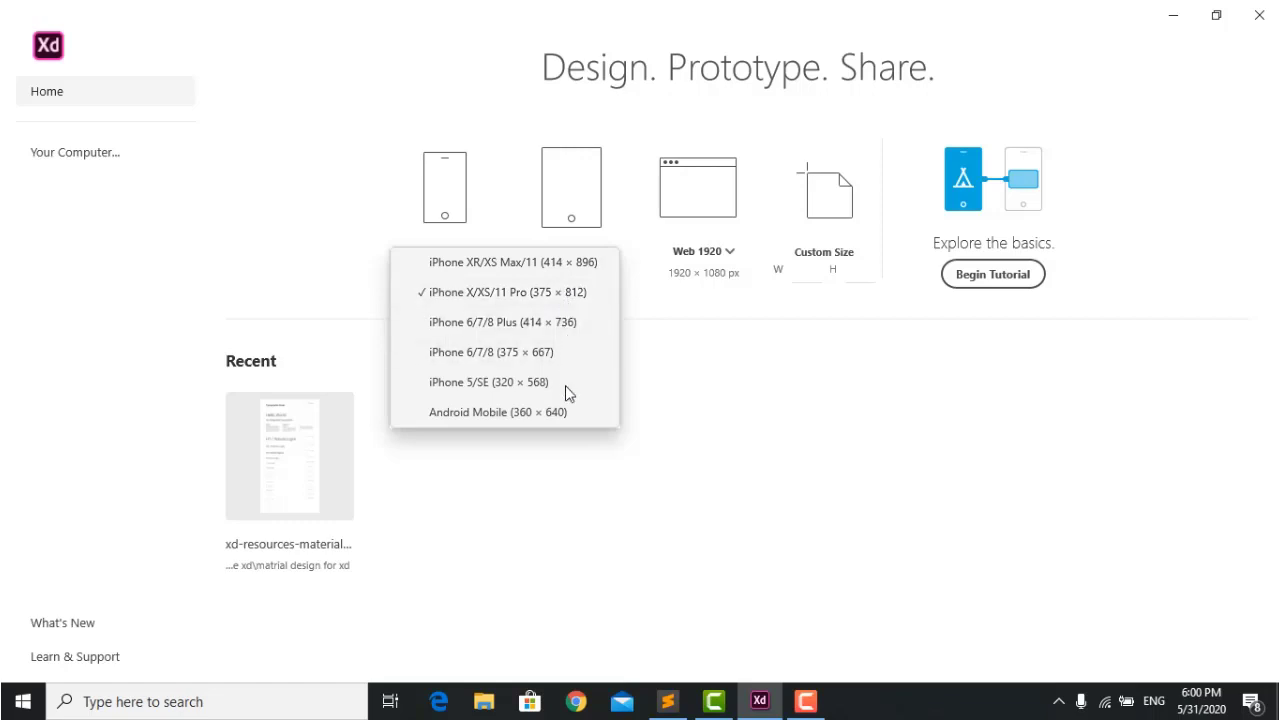
left_click(754, 388)
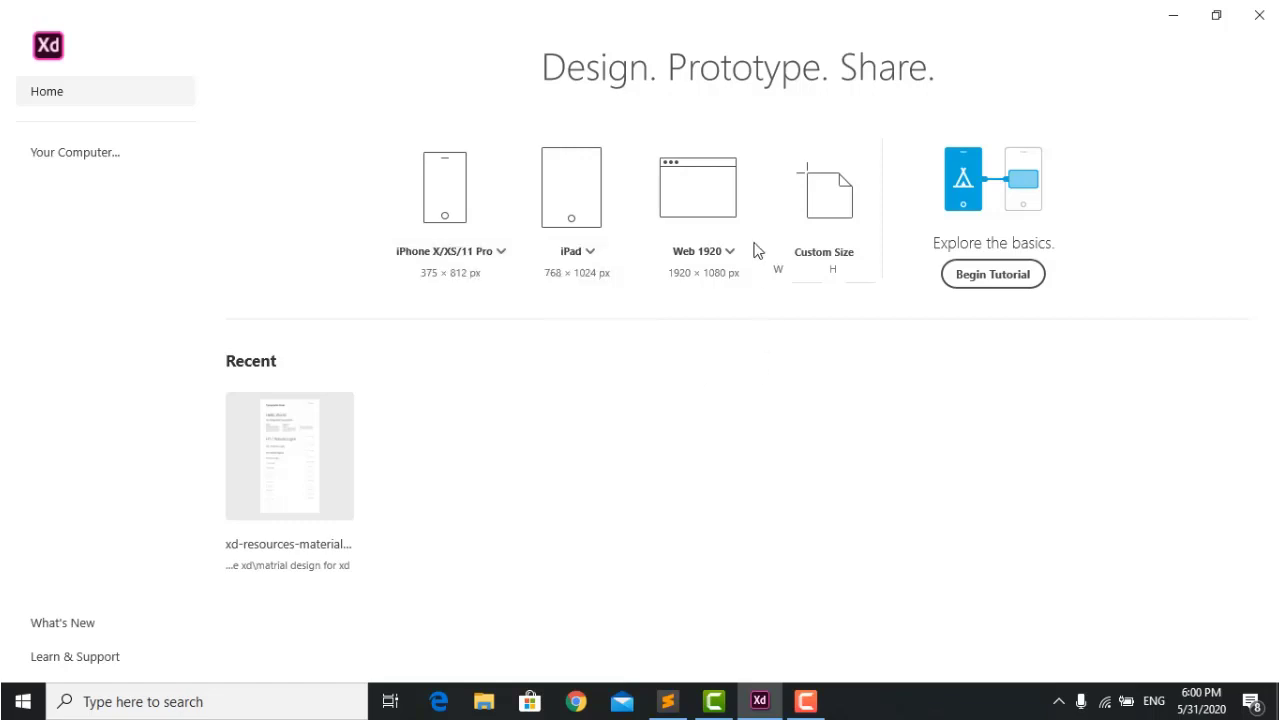
left_click(731, 252)
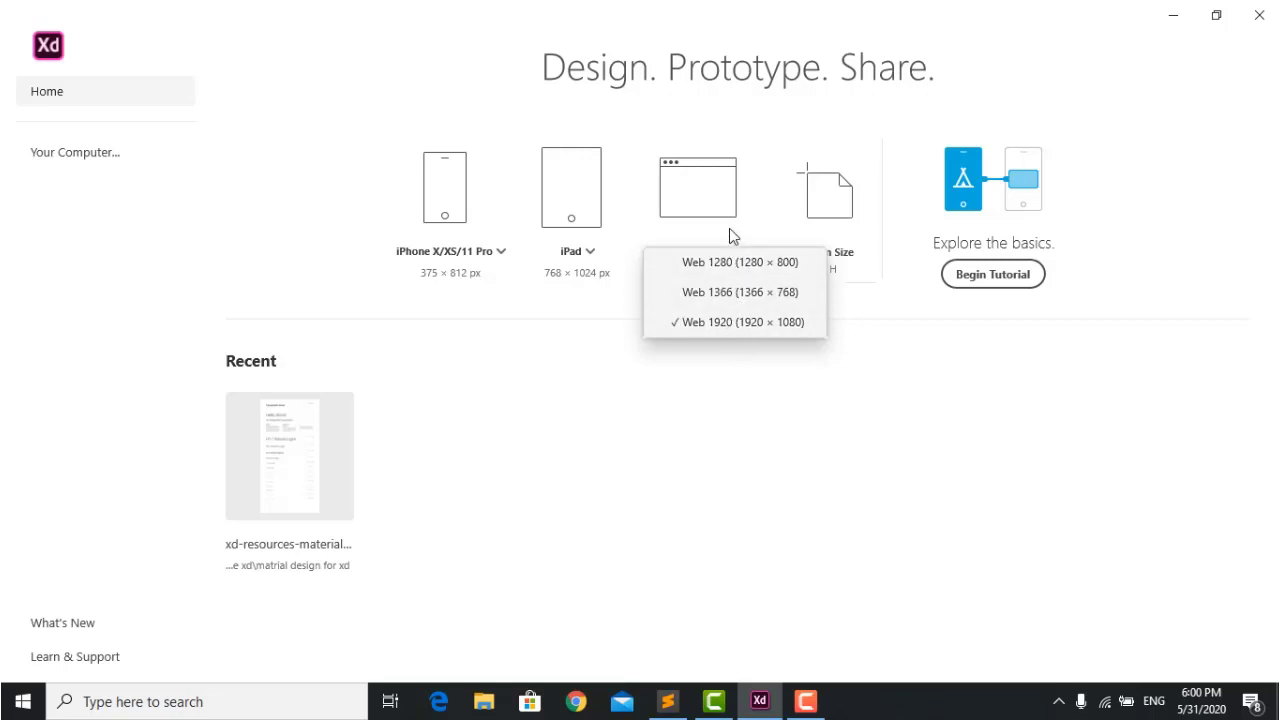
left_click(715, 430)
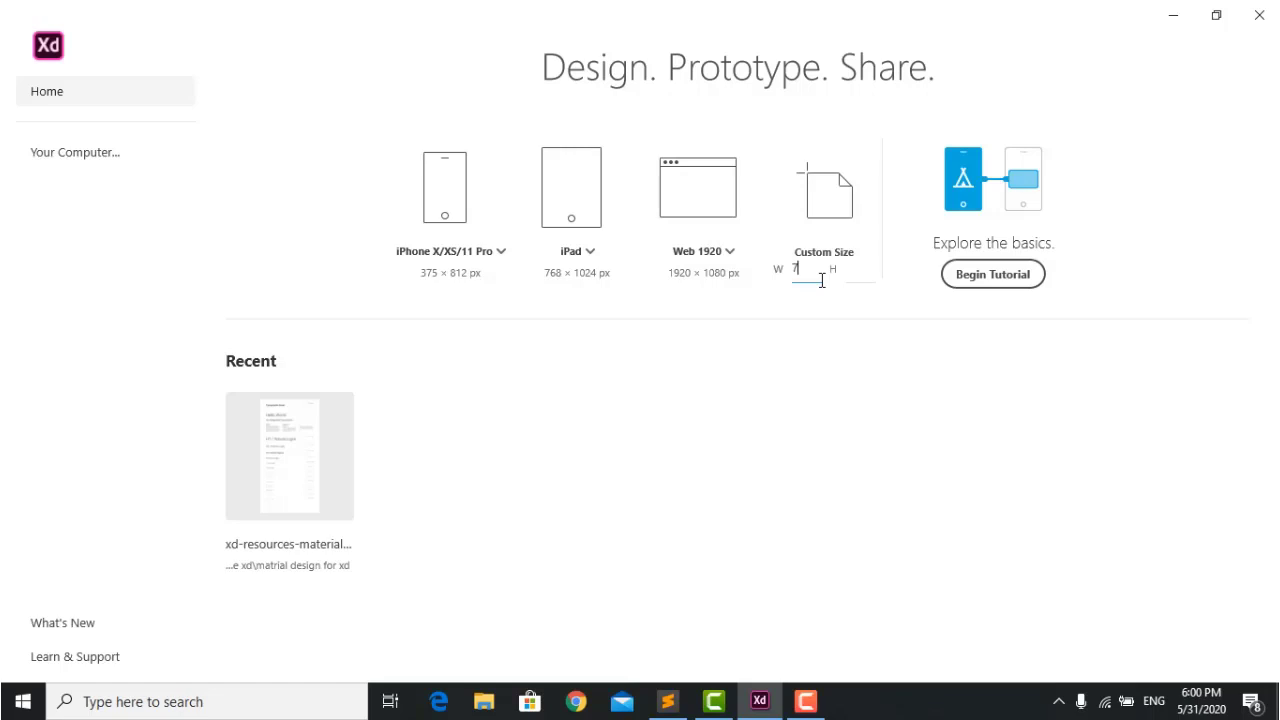
left_click(857, 275)
key("Return")
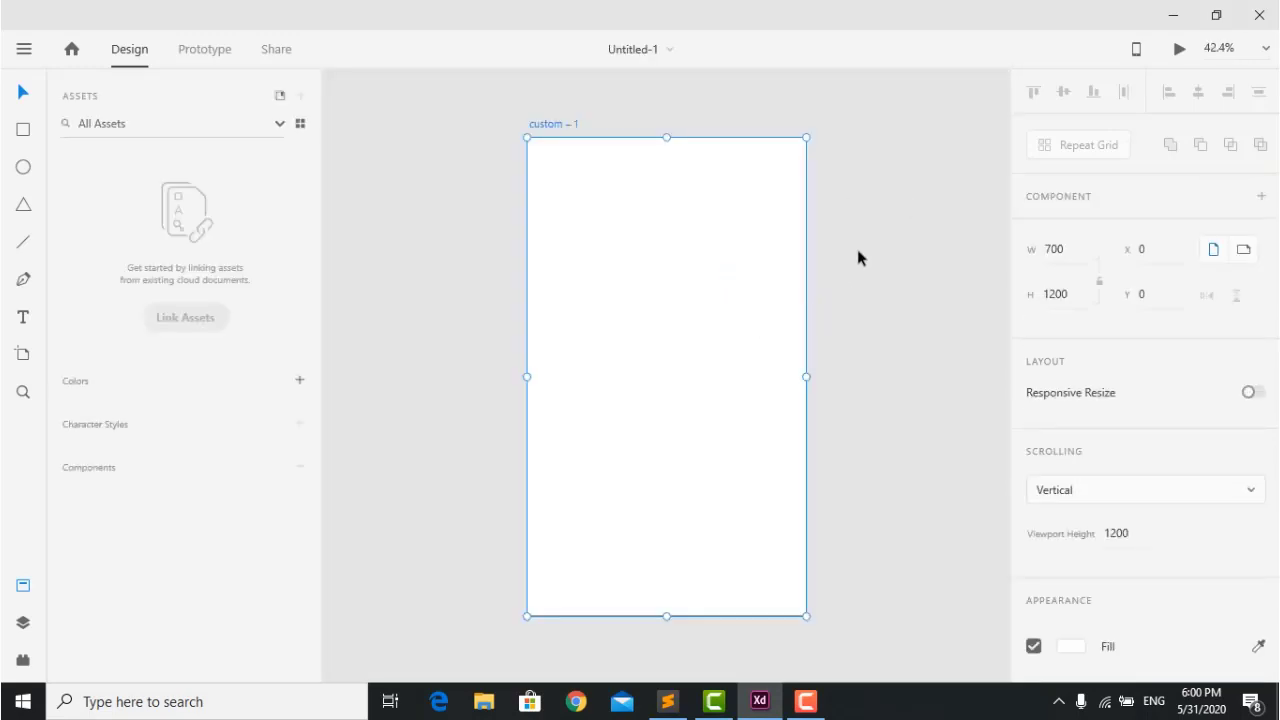
left_click(857, 251)
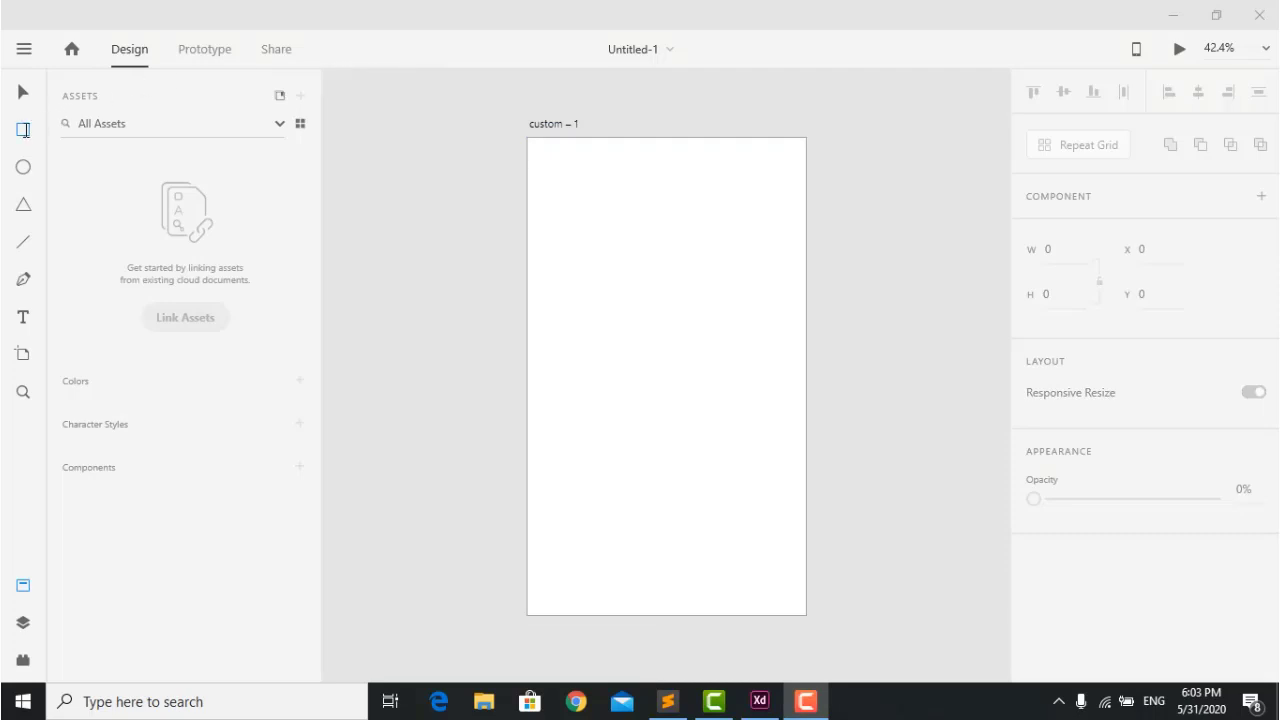
left_click(24, 130)
left_click(22, 127)
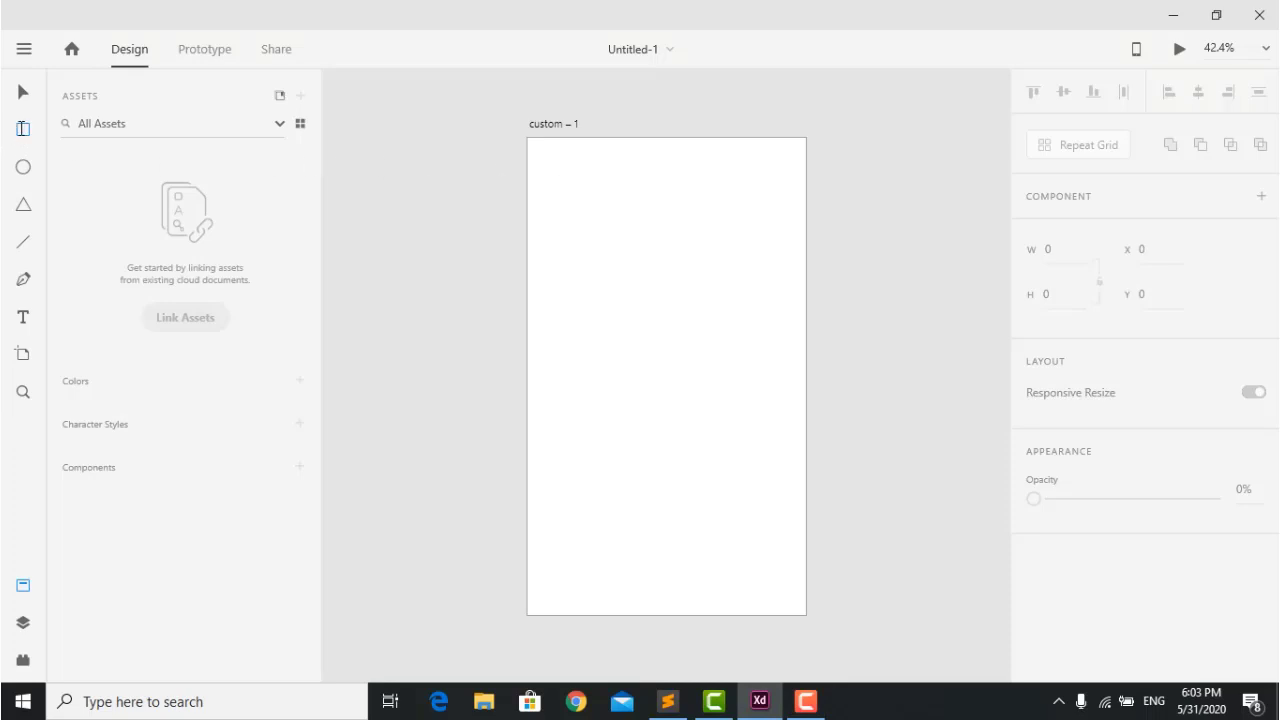
mouse_move(545, 172)
left_mouse_down()
mouse_move(720, 251)
mouse_move(775, 293)
mouse_move(726, 351)
mouse_move(614, 437)
mouse_move(697, 363)
mouse_move(777, 221)
left_mouse_up()
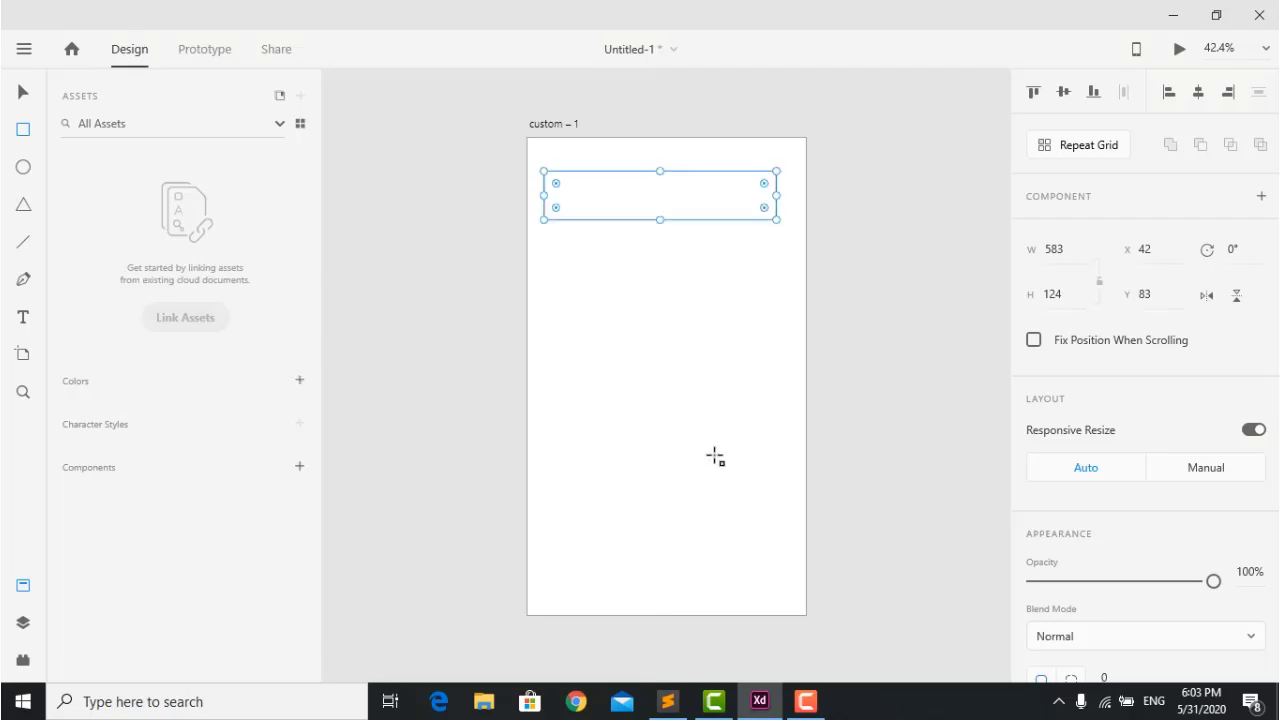
left_click_drag(659, 222, 660, 261)
mouse_move(657, 170)
left_mouse_down()
mouse_move(660, 186)
mouse_move(659, 172)
left_mouse_up()
left_click(783, 164)
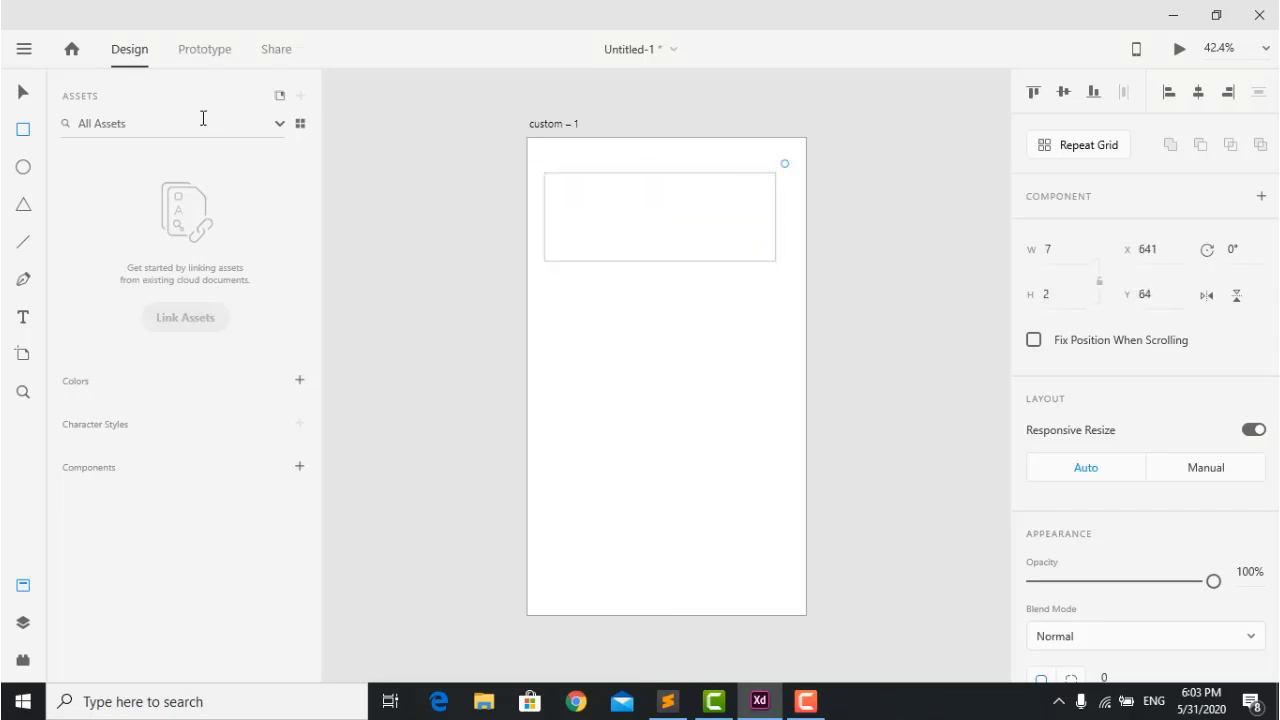
left_click(20, 90)
mouse_move(598, 182)
left_mouse_down()
mouse_move(586, 200)
mouse_move(608, 200)
left_mouse_up()
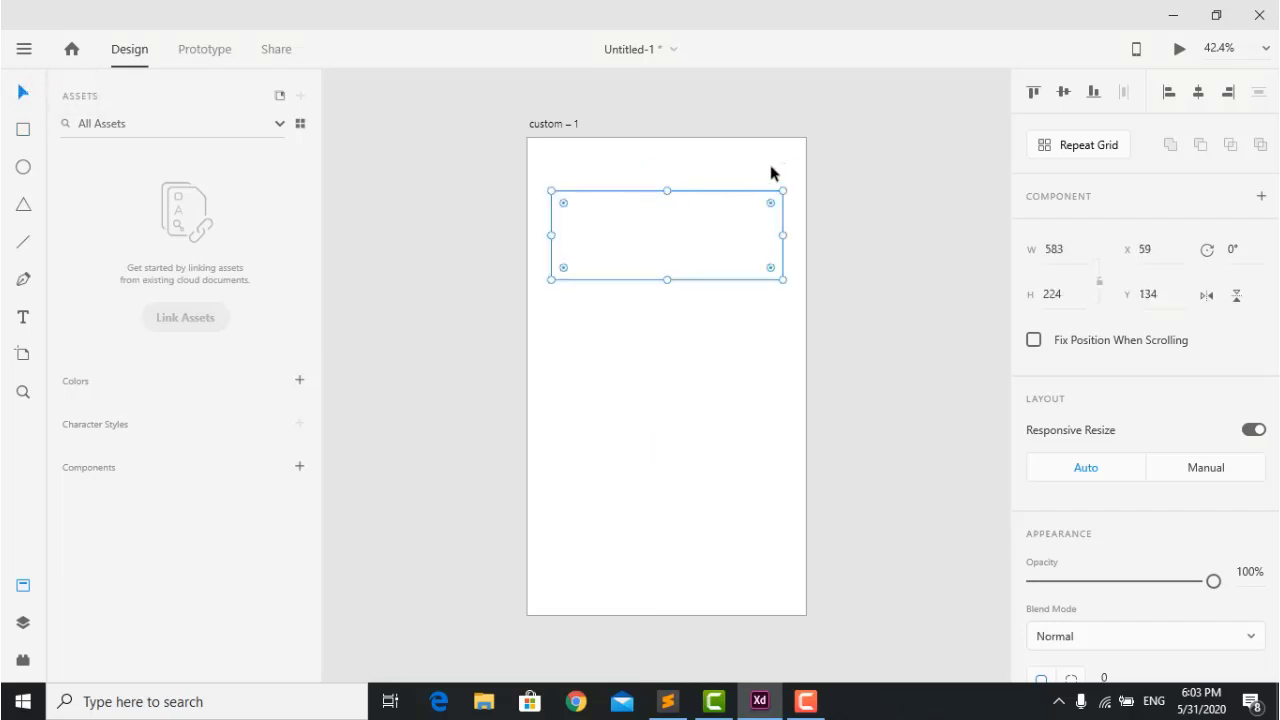
mouse_move(789, 187)
left_mouse_down()
mouse_move(797, 257)
mouse_move(780, 186)
left_mouse_up()
mouse_move(666, 193)
left_mouse_down()
mouse_move(672, 237)
mouse_move(667, 181)
left_mouse_up()
left_click_drag(784, 227, 729, 197)
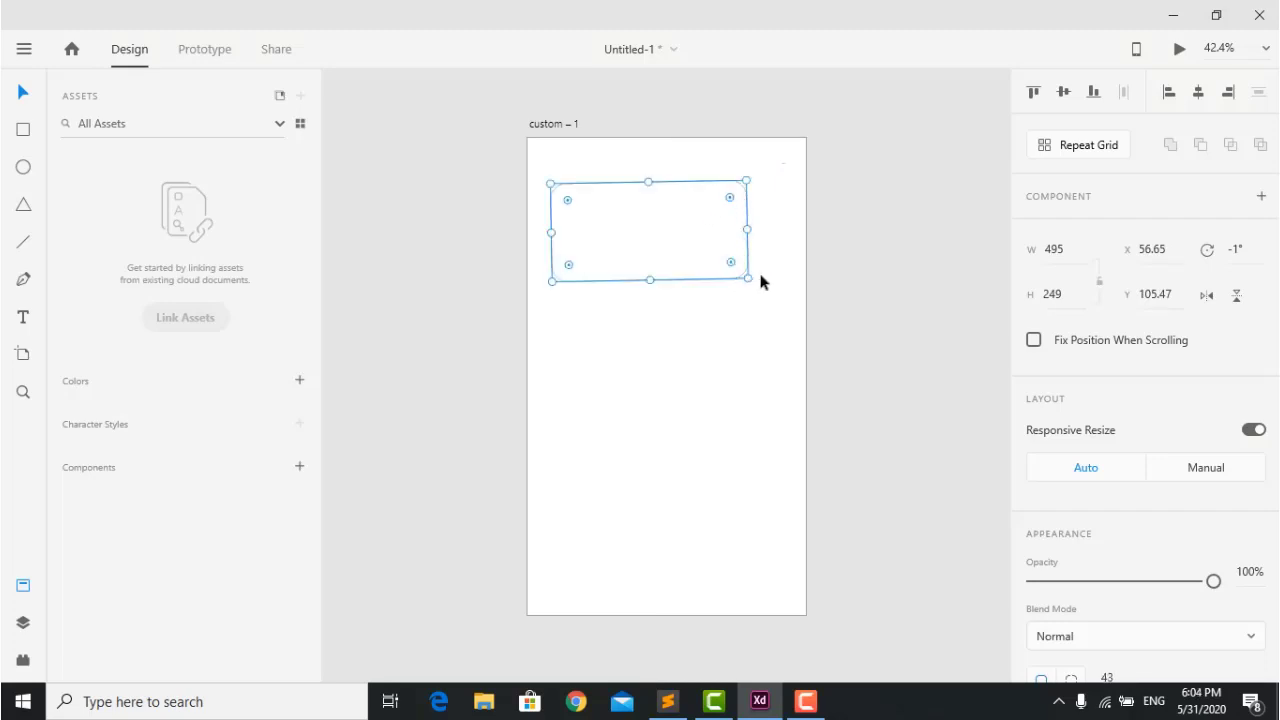
left_click_drag(753, 284, 747, 283)
left_click(684, 360)
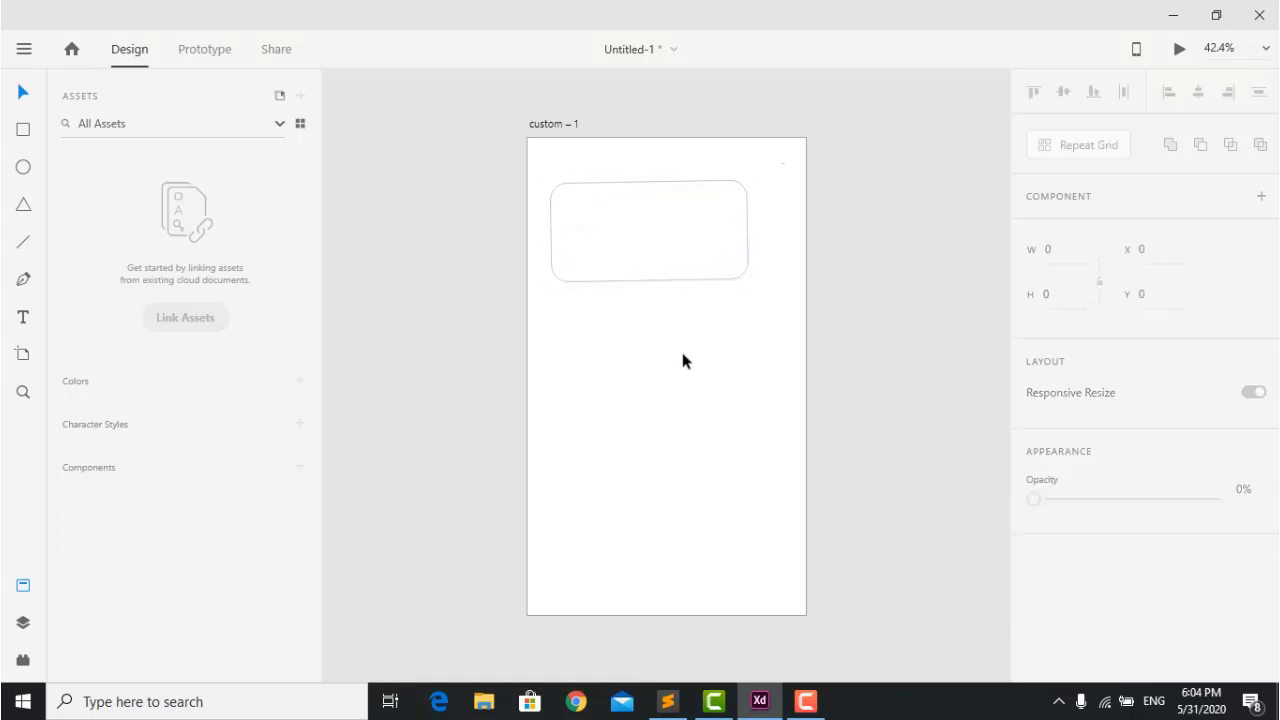
left_click(593, 228)
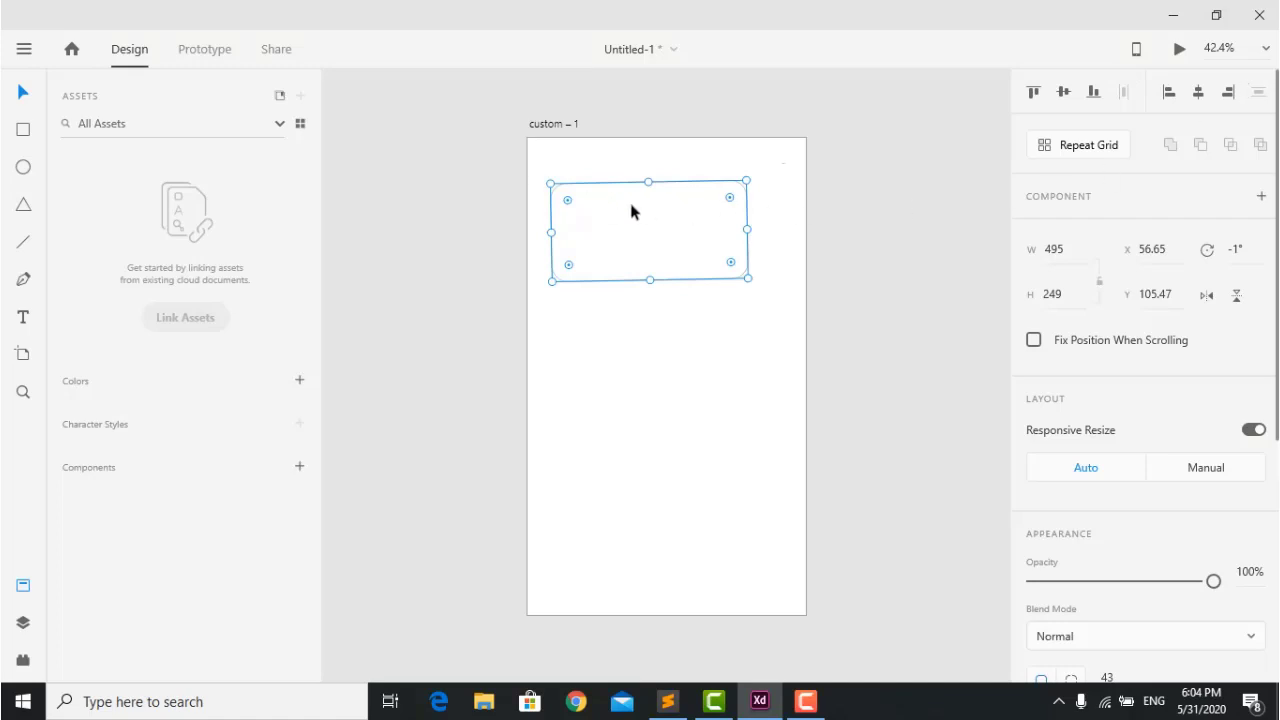
key("Delete")
Draw three staggered rectangles down the artboard with the Rectangle tool.
left_click(23, 129)
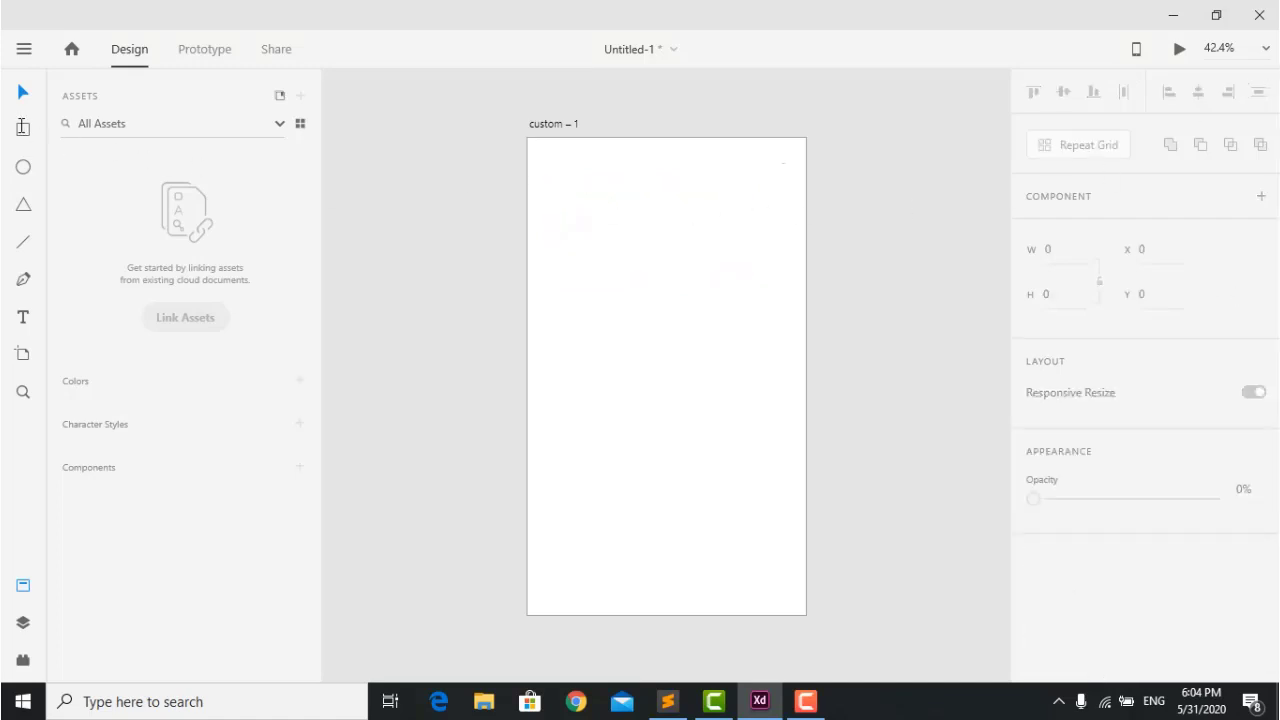
left_click_drag(558, 190, 703, 242)
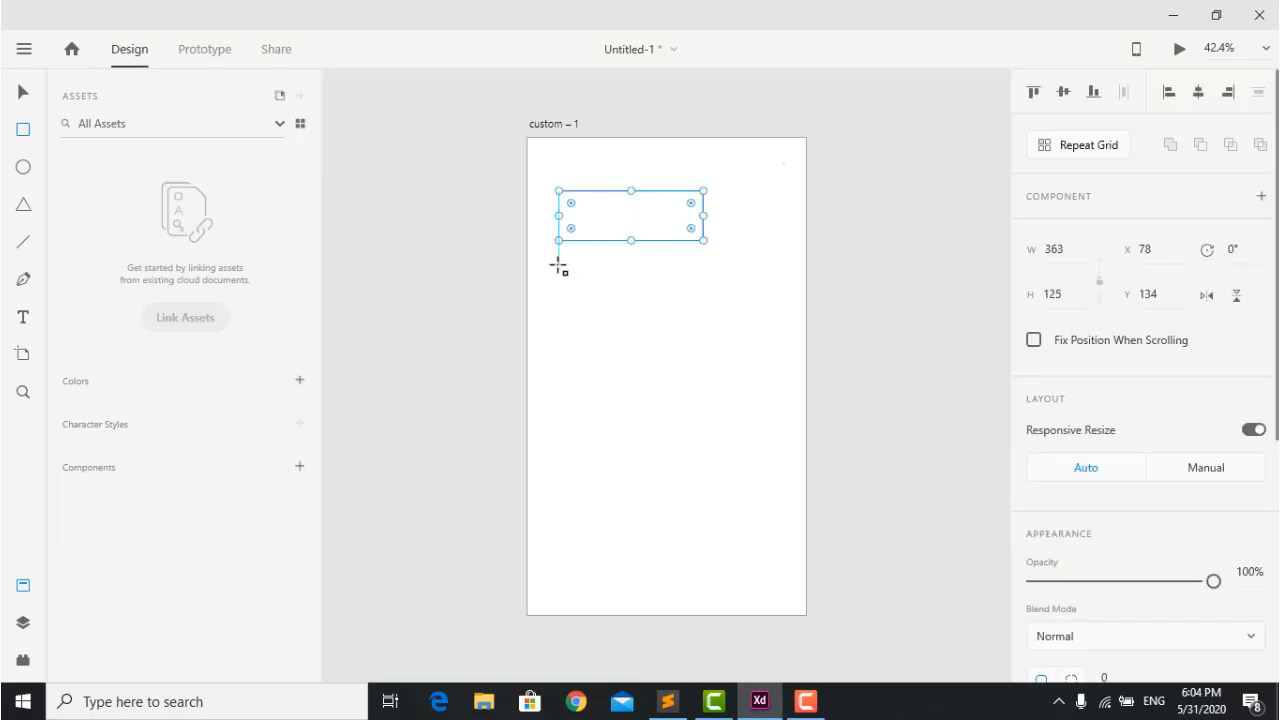
left_click_drag(587, 270, 742, 335)
left_click_drag(640, 381, 782, 465)
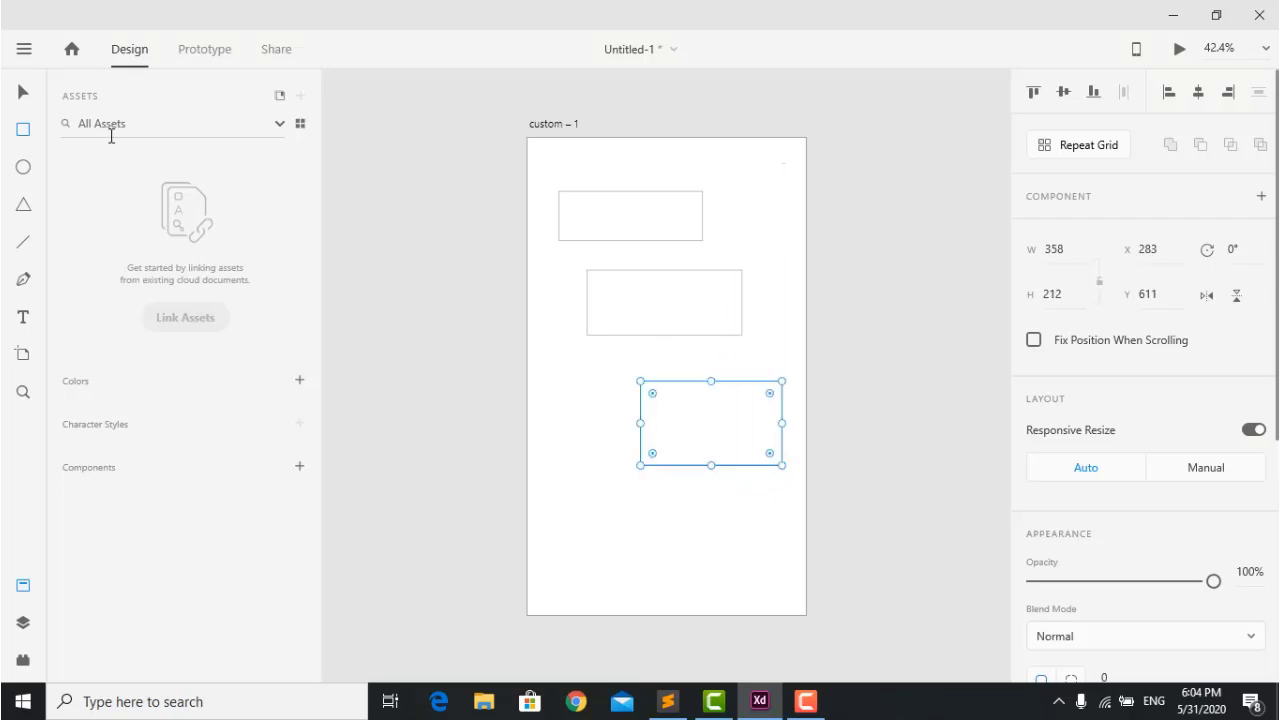
Select all three rectangles and fill them red #EC0B0B.
left_click(23, 92)
left_click_drag(682, 484, 594, 190)
scroll(1100, 390, "down", 4)
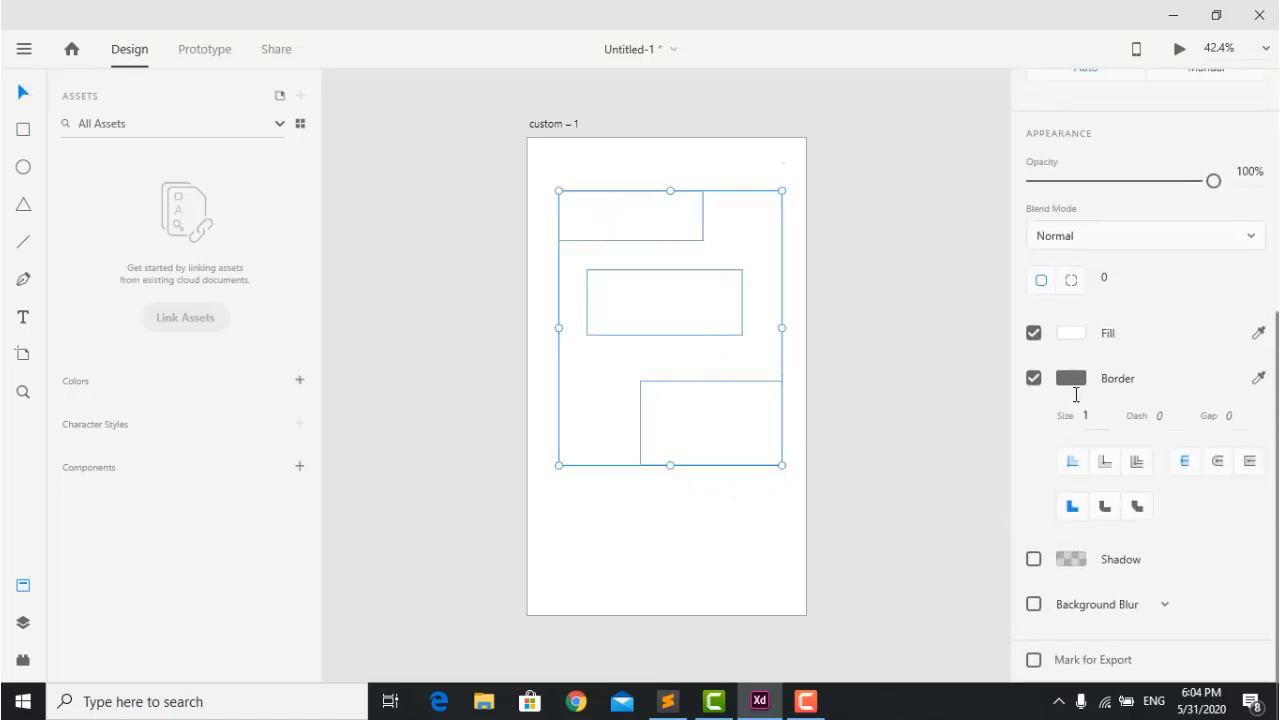
left_click(1068, 332)
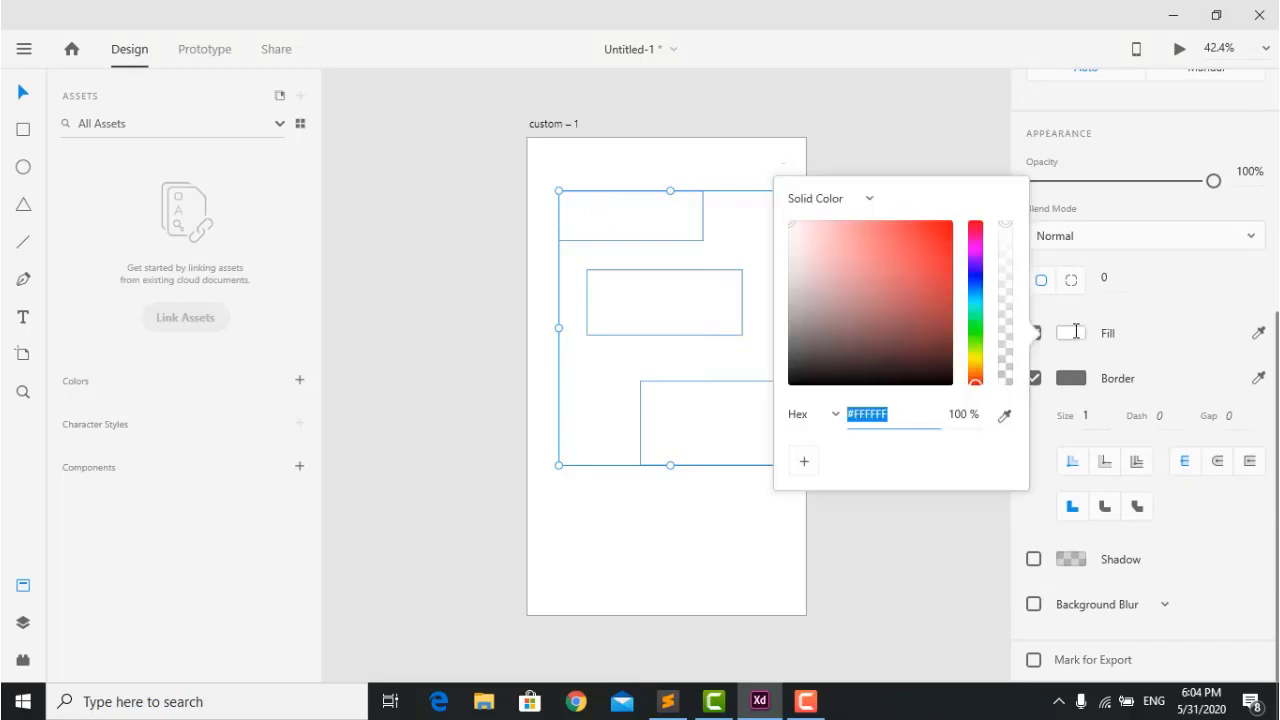
left_click(945, 232)
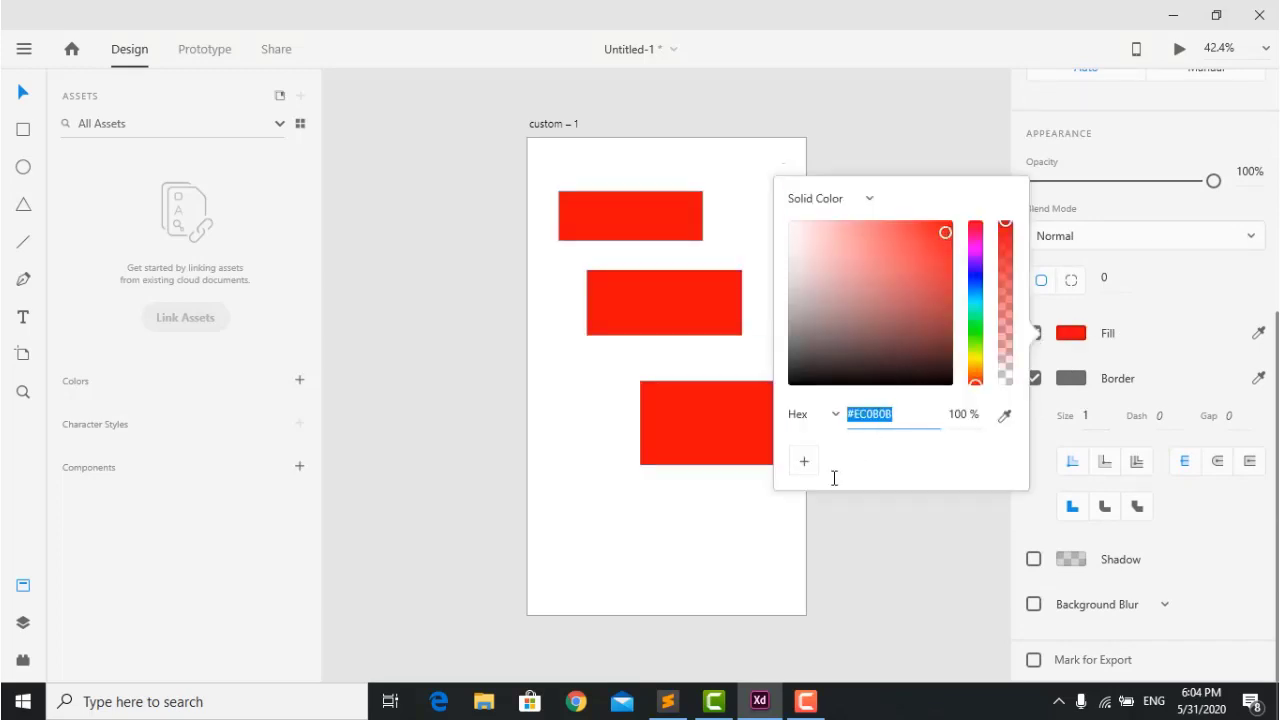
left_click(743, 523)
left_click_drag(602, 170, 748, 519)
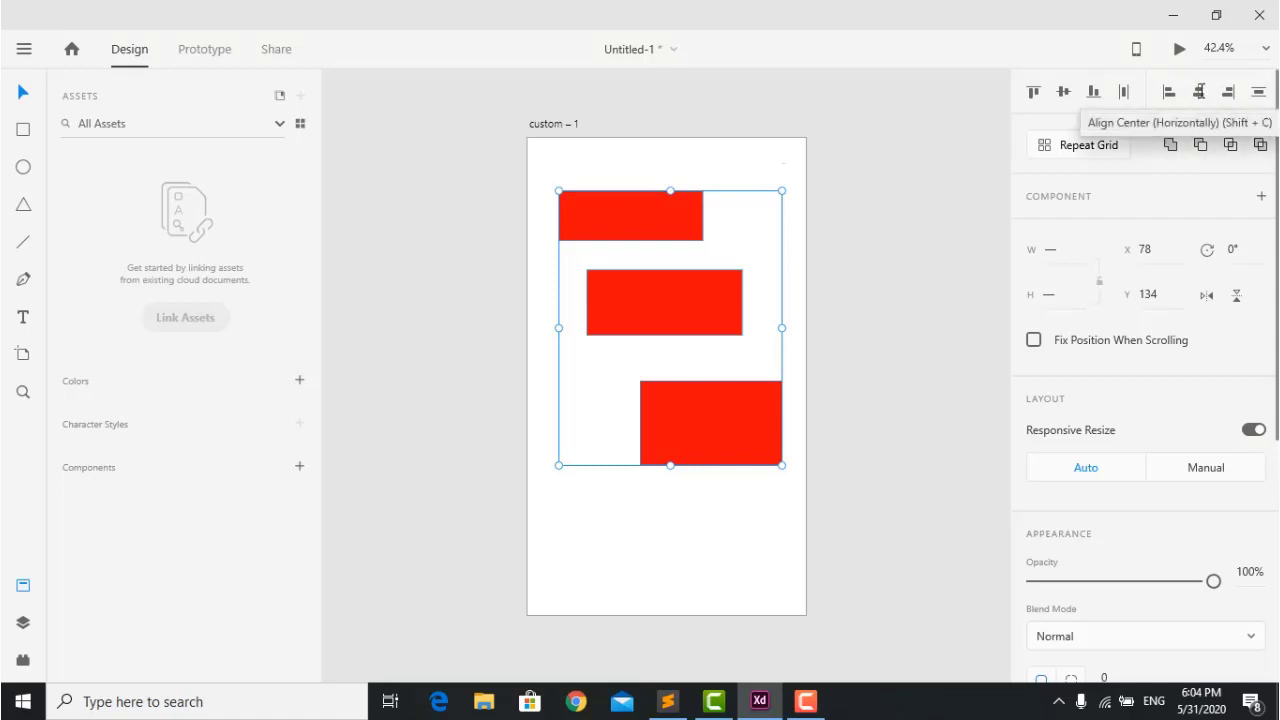
Try center, left and right alignment on the three red rectangles.
left_click(1198, 91)
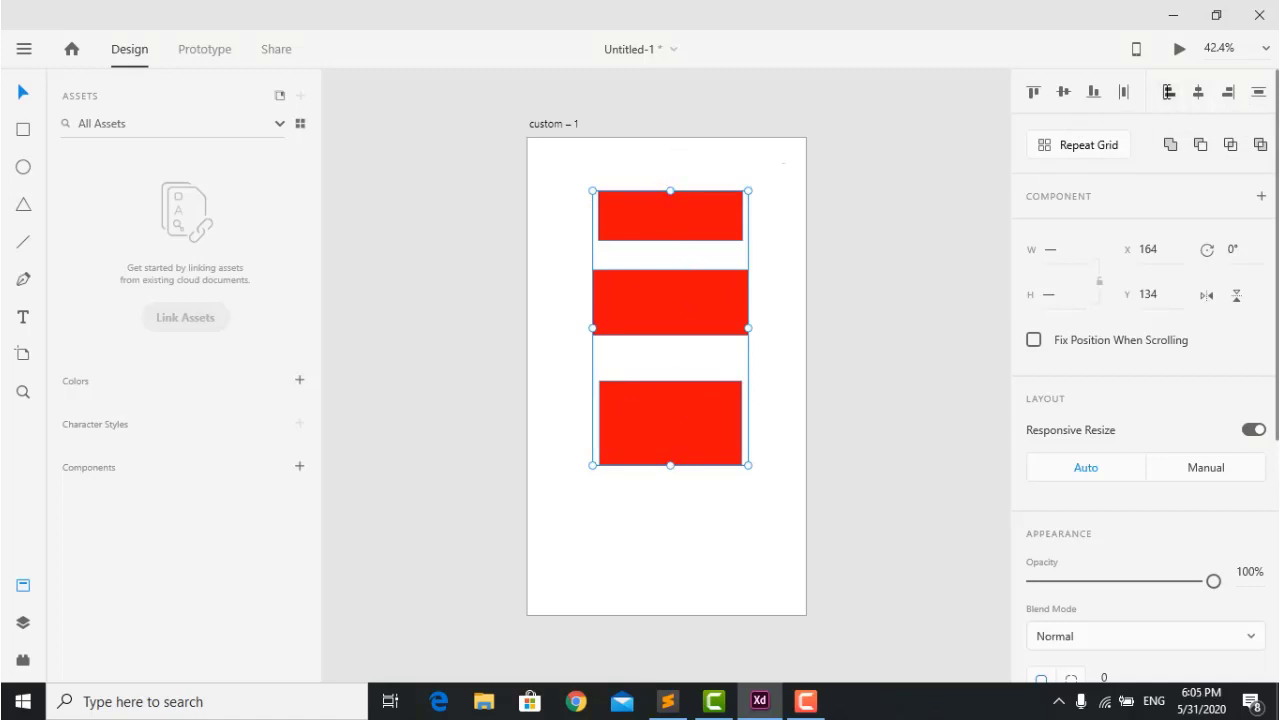
left_click(1168, 91)
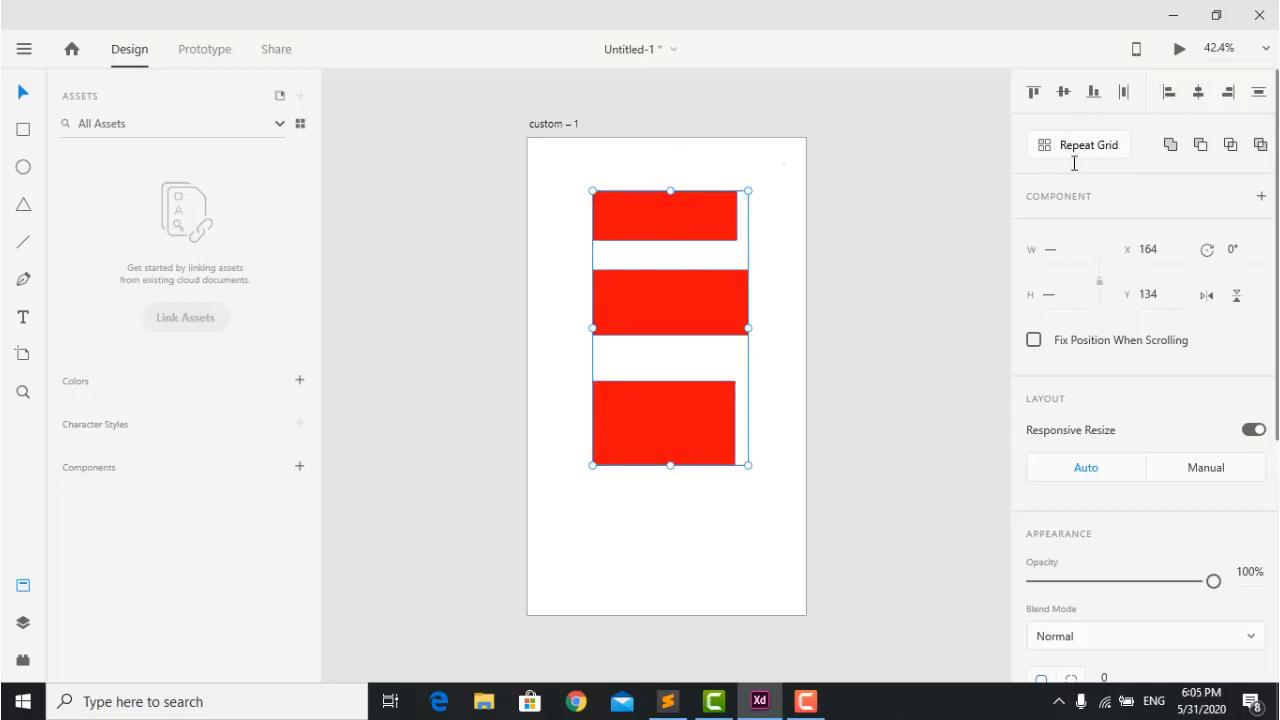
left_click(1228, 92)
left_click(780, 253)
Make the top and bottom rectangles narrower.
left_click(740, 226)
left_click_drag(750, 215, 688, 212)
left_click(749, 423)
left_click_drag(749, 423, 673, 421)
Reselect all three rectangles and align them left, right, then center horizontally.
left_click_drag(660, 537, 623, 148)
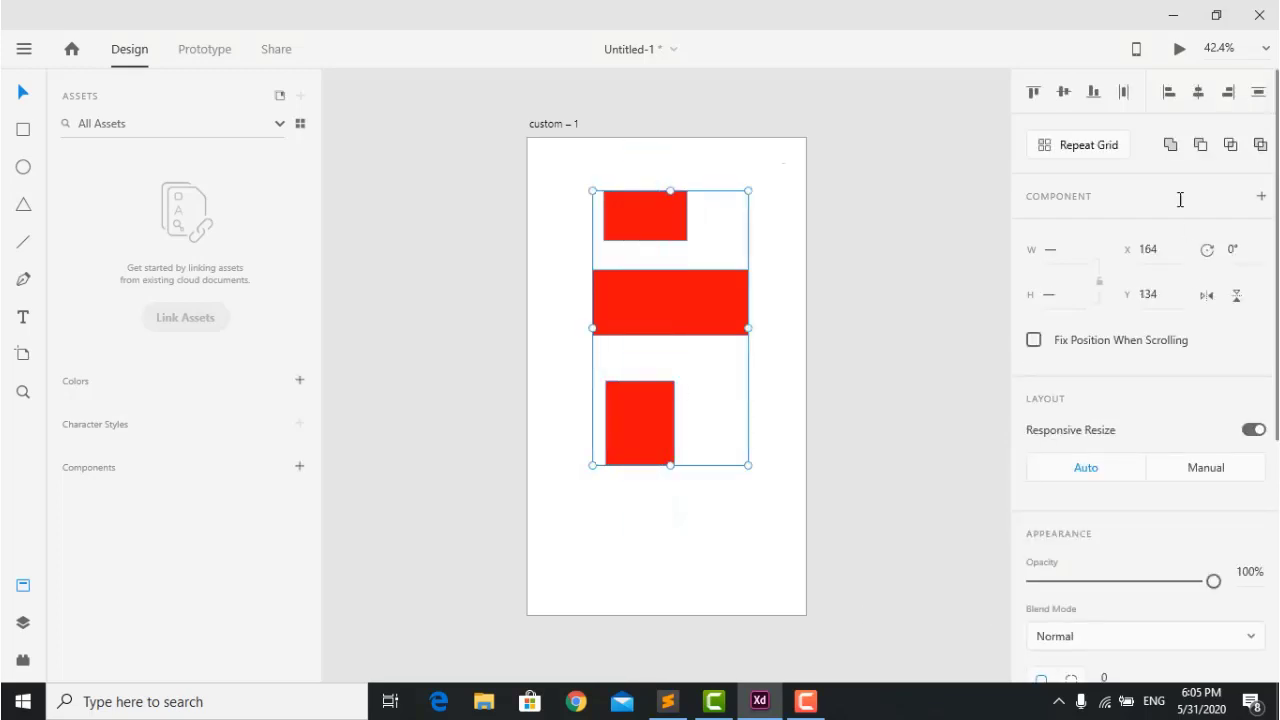
left_click(1168, 91)
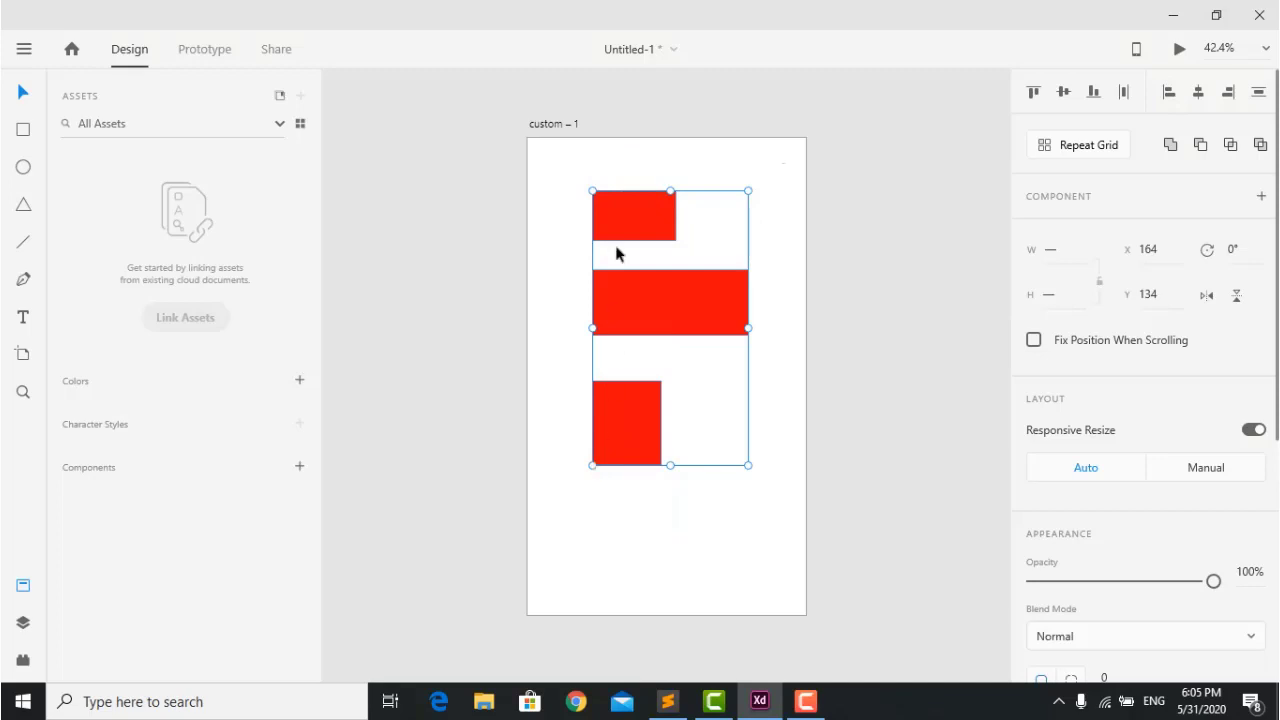
left_click(1227, 91)
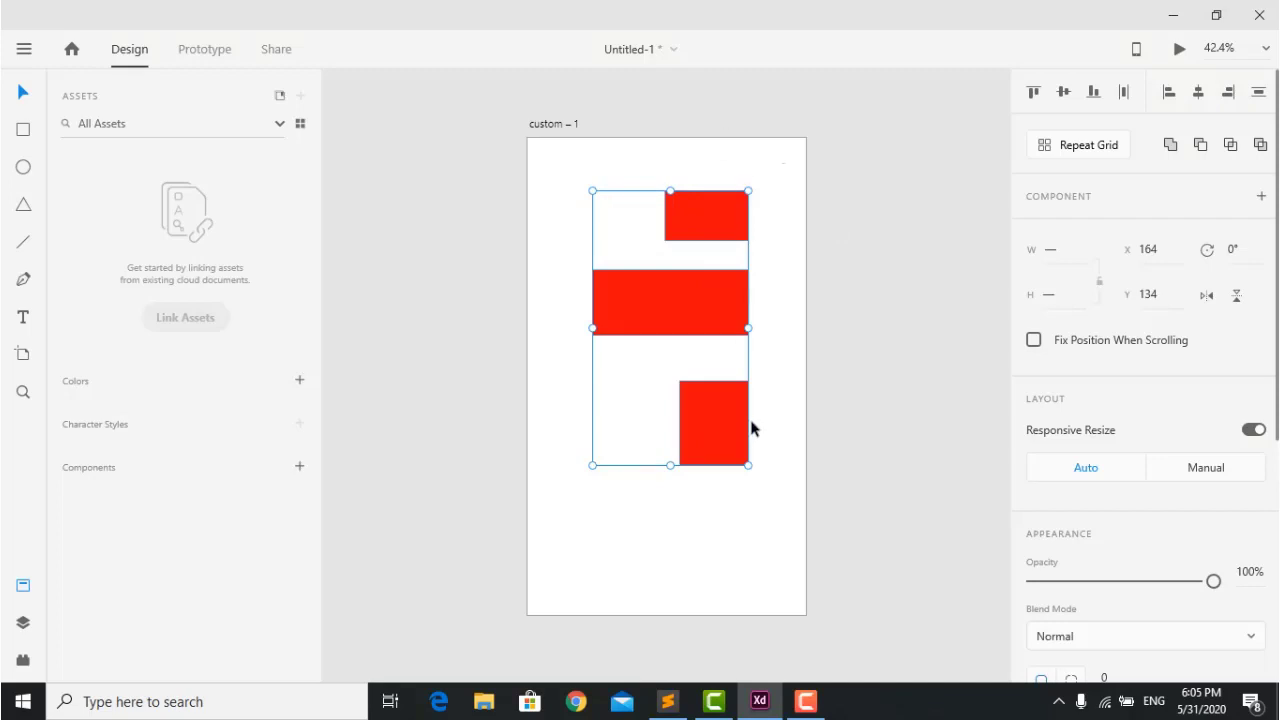
left_click(1196, 92)
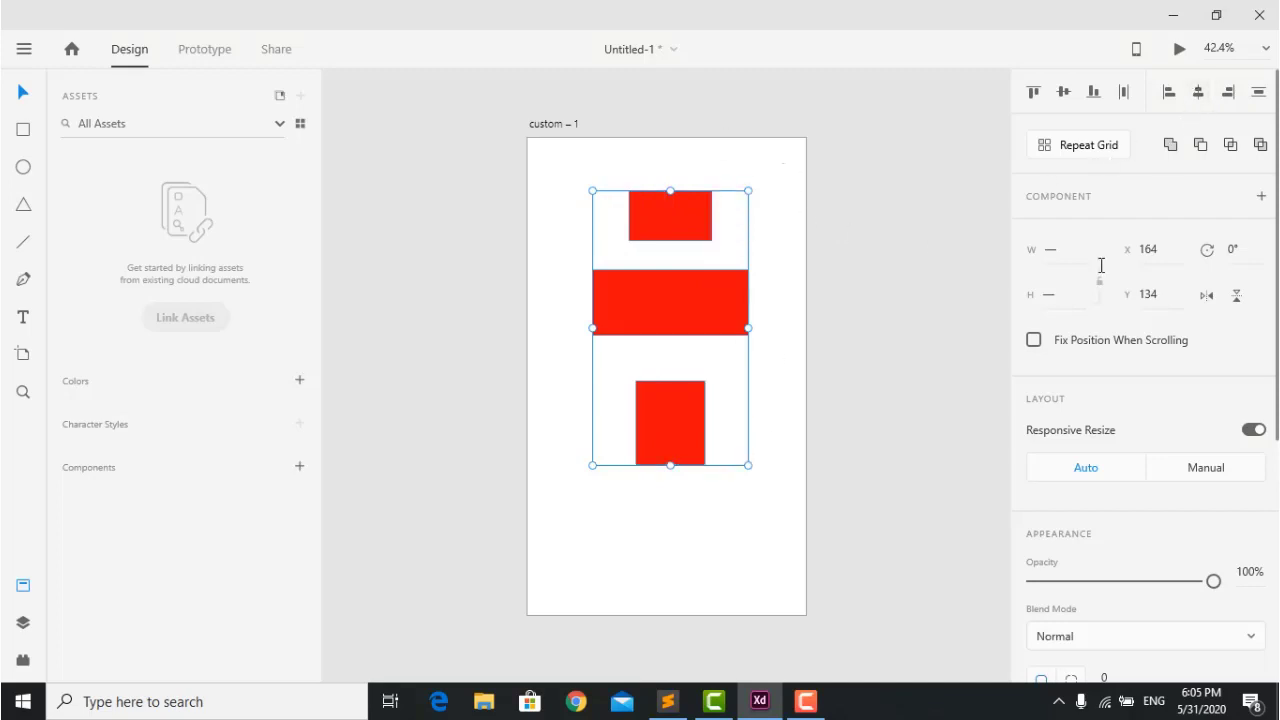
left_click(674, 530)
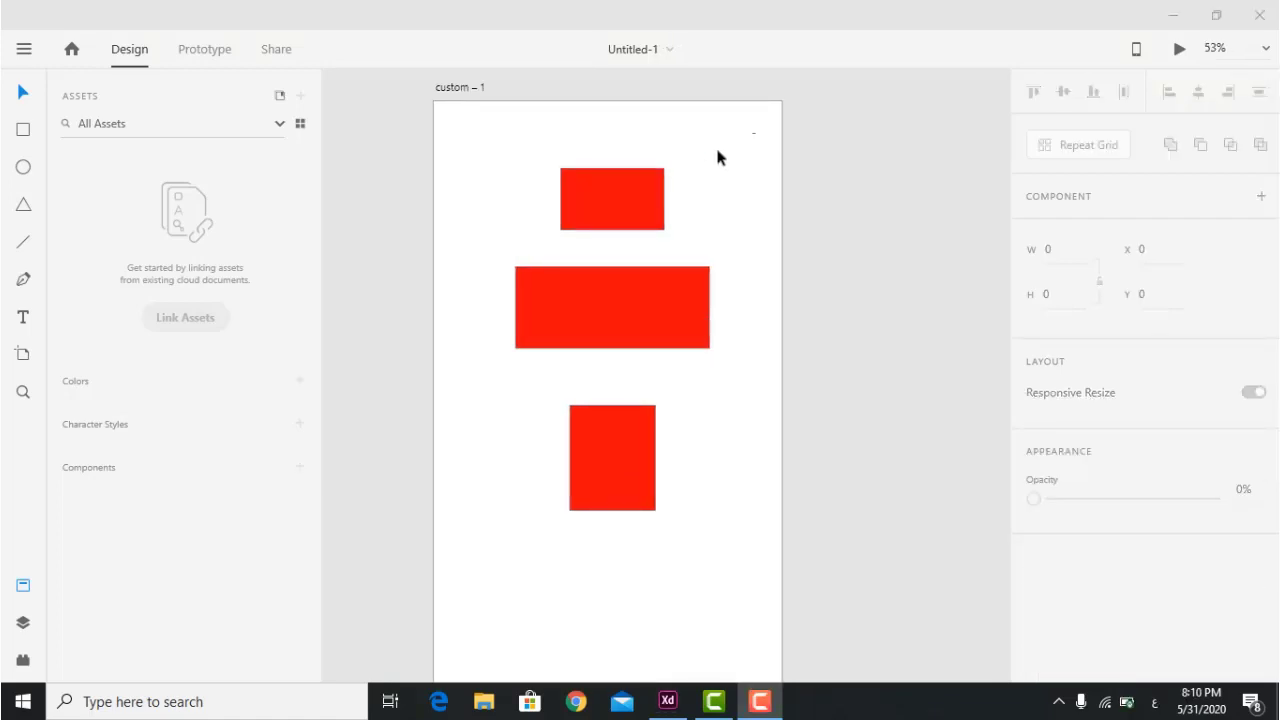
Align the three rectangles on their vertical middles, then undo it.
left_click_drag(594, 150, 664, 532)
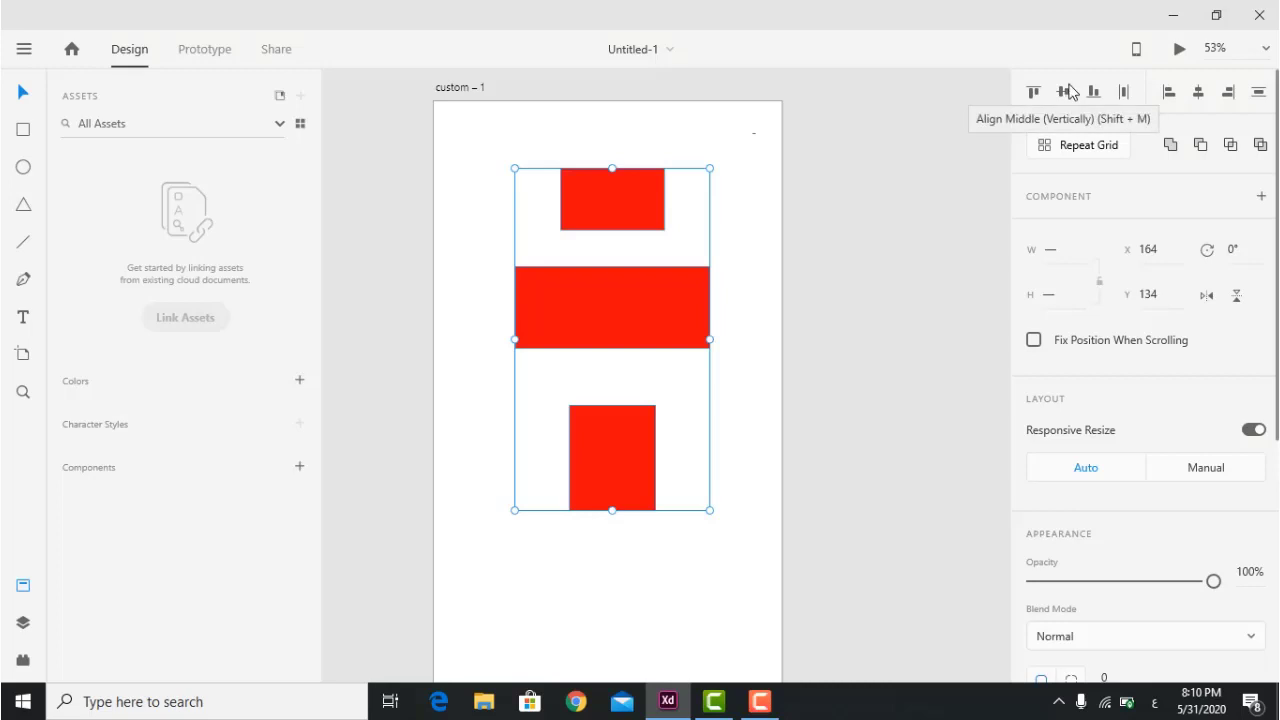
left_click(1066, 92)
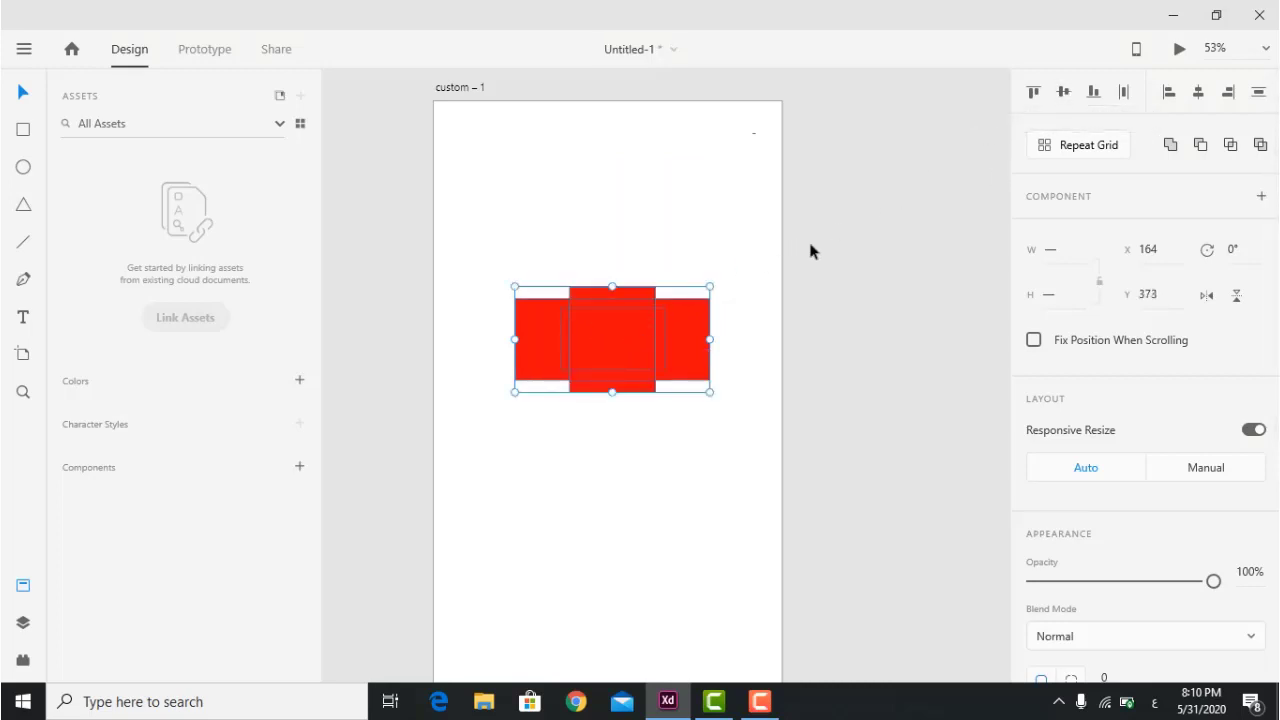
key("ctrl+z")
left_click(660, 372)
Narrow the middle, top and bottom rectangles and move them side by side.
left_click(686, 314)
left_click_drag(710, 305, 543, 298)
left_click_drag(559, 300, 559, 300)
left_click(645, 196)
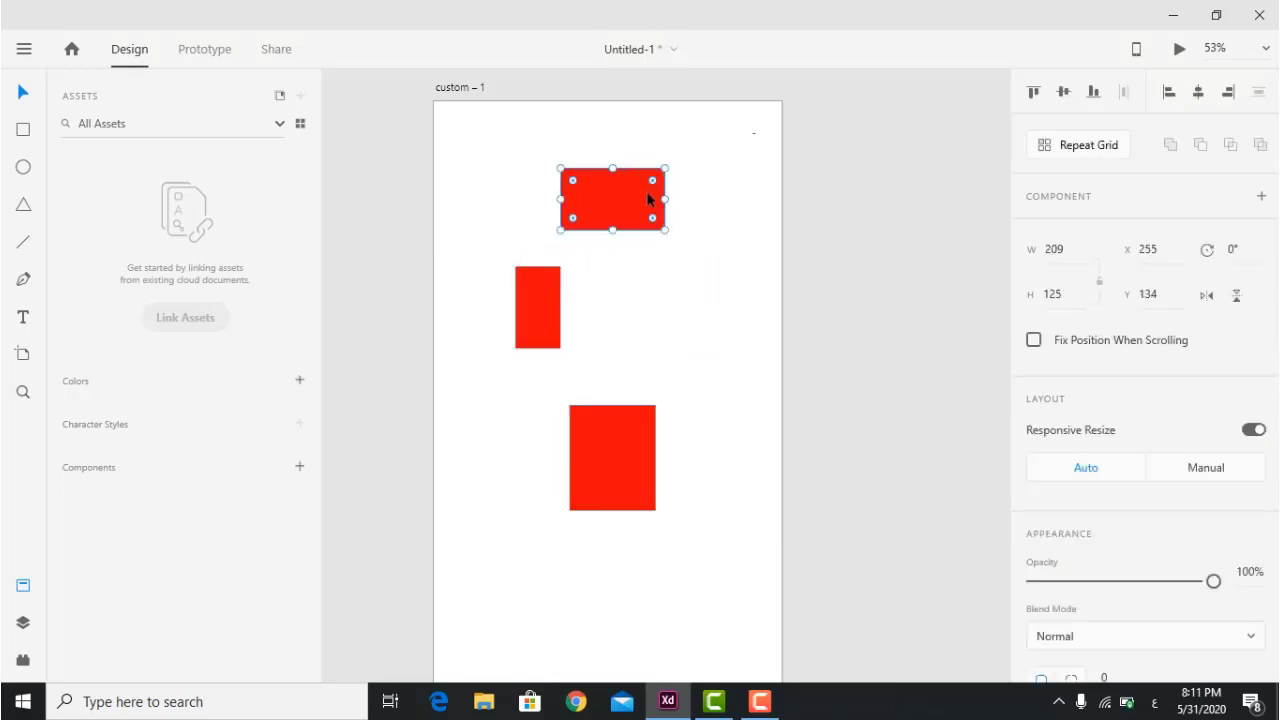
left_click_drag(665, 200, 594, 194)
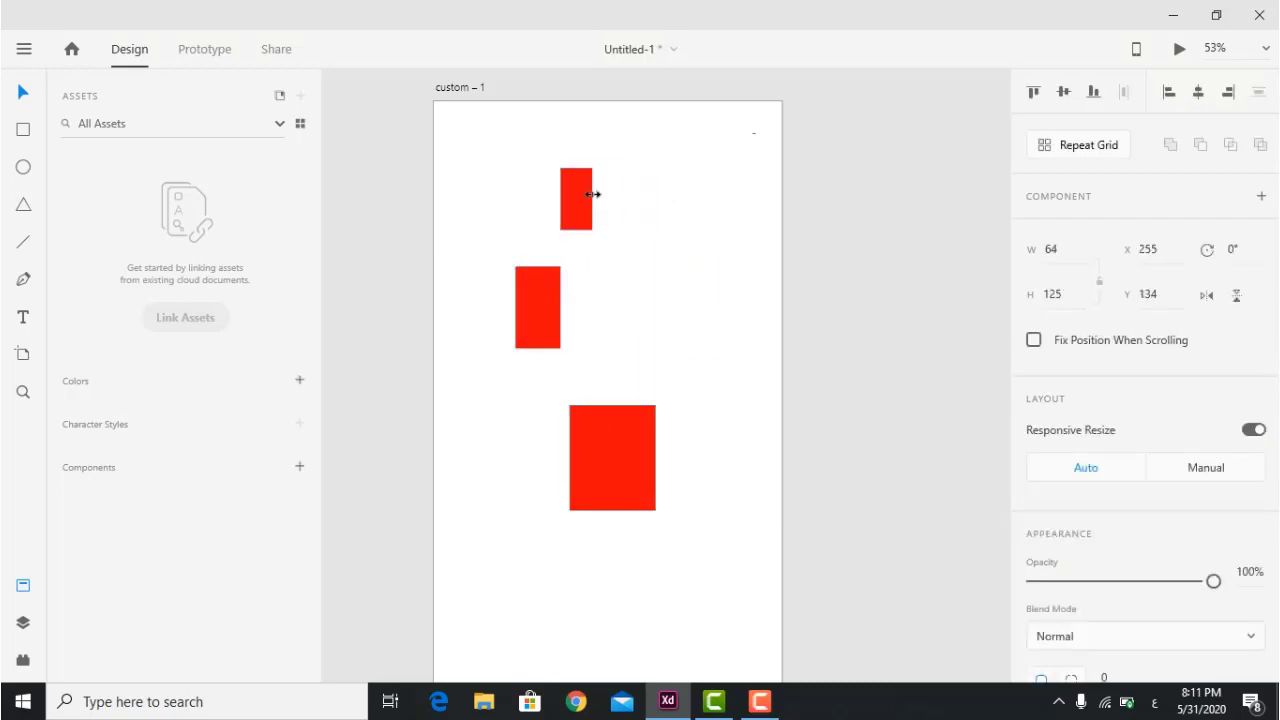
left_click(645, 467)
left_click_drag(656, 458, 691, 338)
left_click_drag(591, 229, 590, 278)
left_click_drag(694, 520, 449, 110)
Try vertical centre, top and bottom alignment on the three rectangles.
left_click(1064, 92)
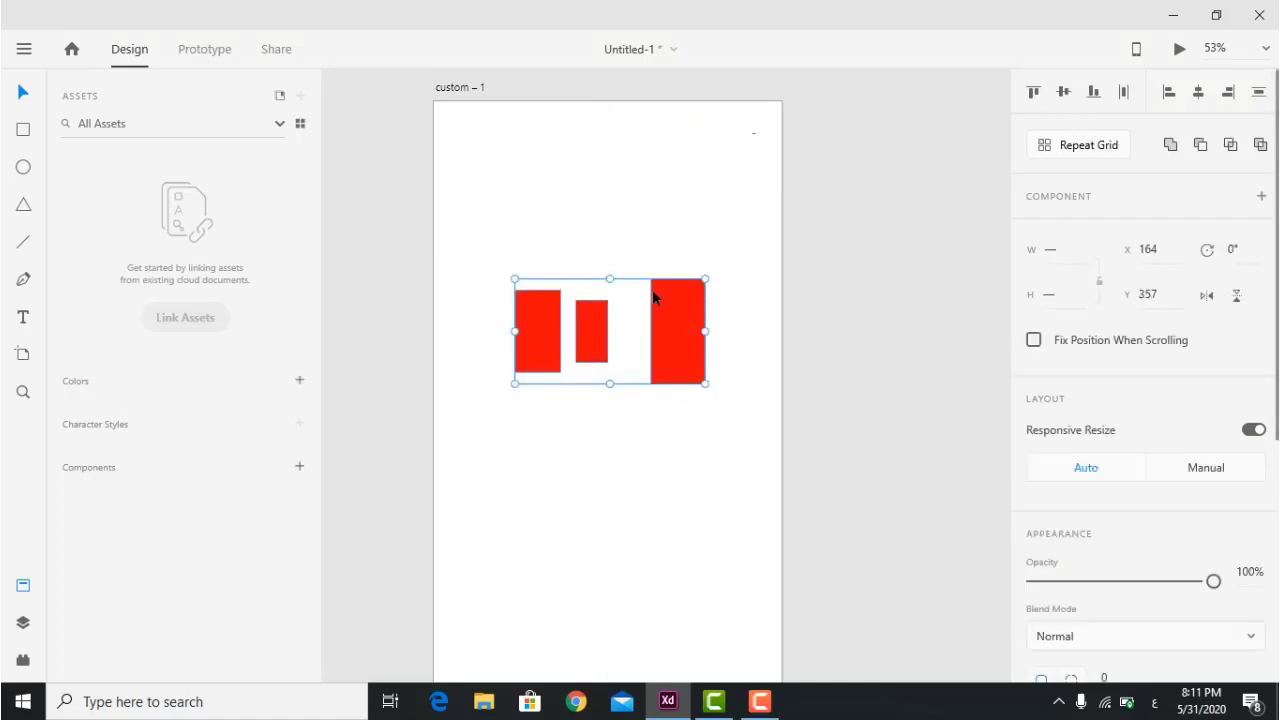
left_click(1034, 94)
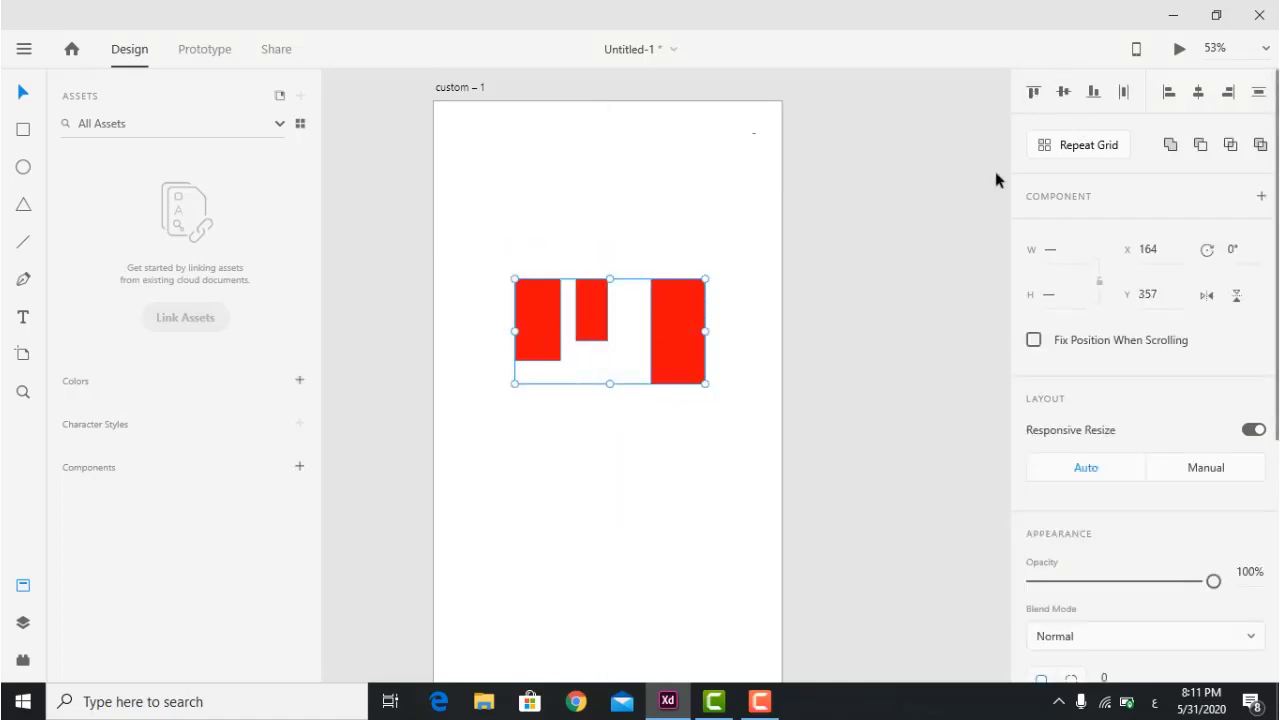
left_click(1094, 94)
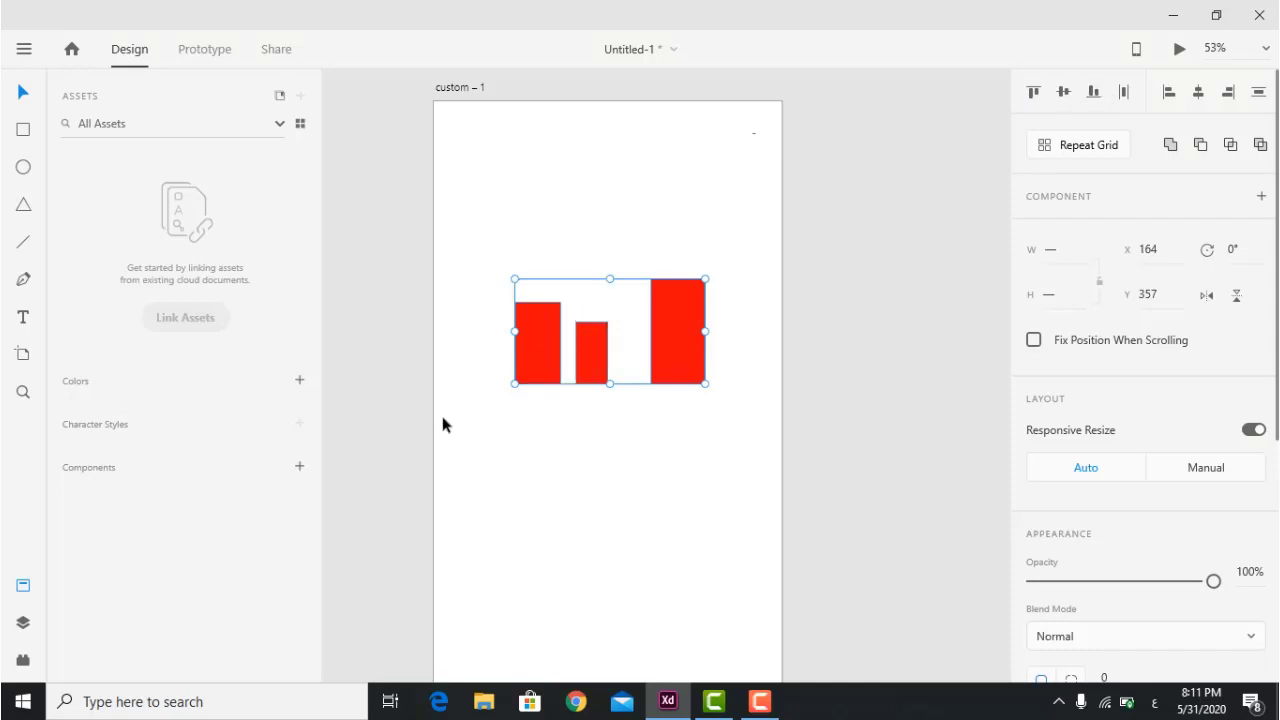
left_click(591, 541)
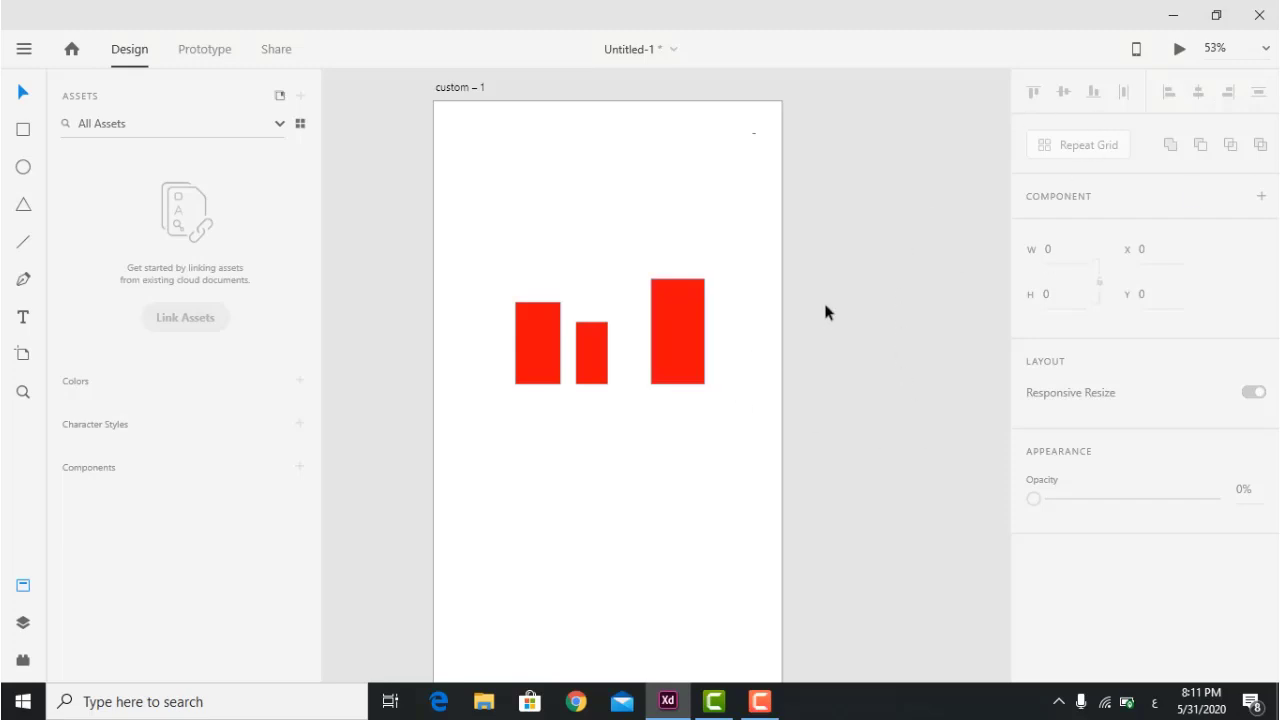
Delete the two small rectangles, keeping the tall one.
left_click(700, 357)
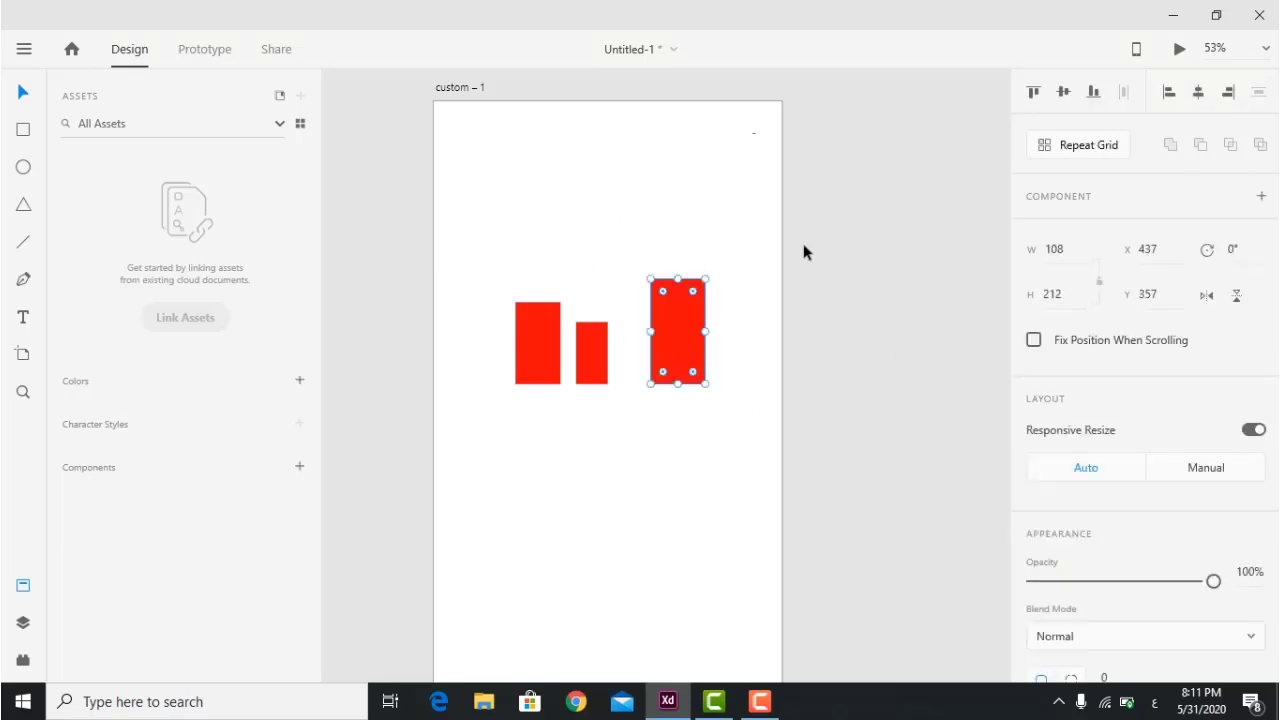
left_click_drag(507, 253, 605, 462)
key("Delete")
Widen the remaining red rectangle to 313 × 212 and move it up.
left_click(679, 369)
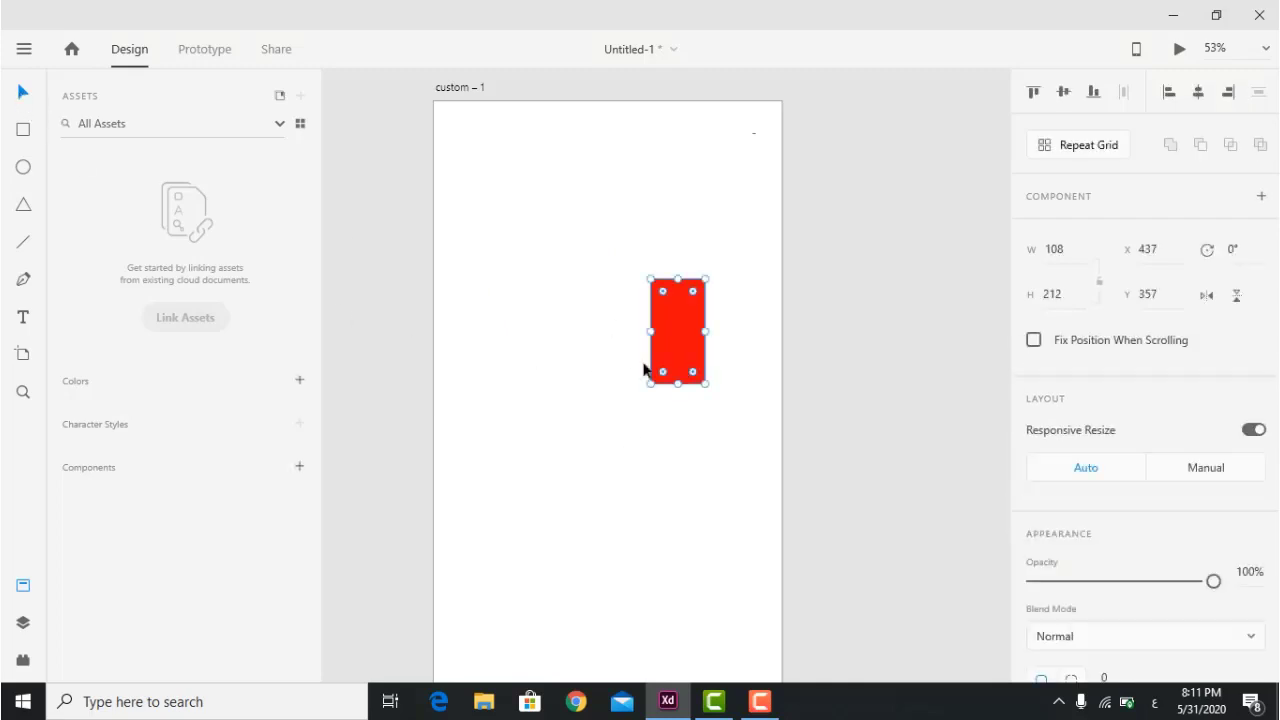
left_click_drag(650, 331, 606, 272)
left_click(617, 526)
left_click(637, 440)
left_click(607, 258)
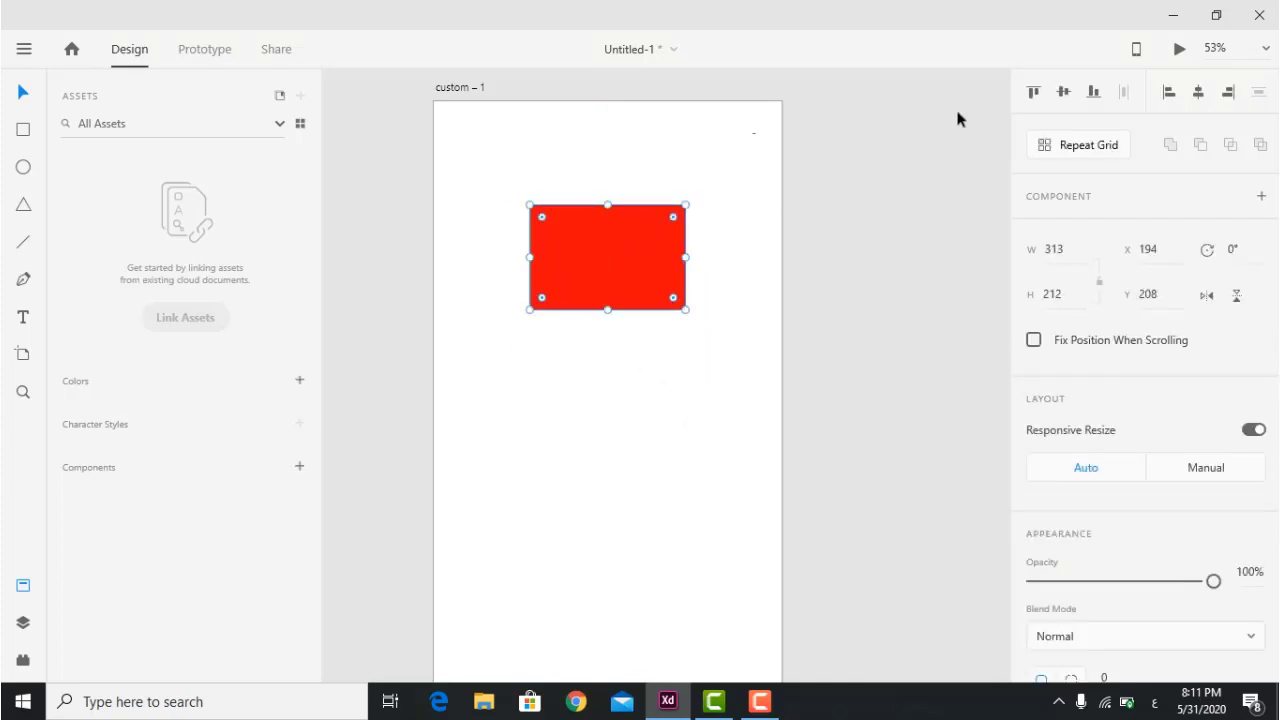
Turn the rectangle into a four-row Repeat Grid, then ungroup the grid.
left_click(1095, 154)
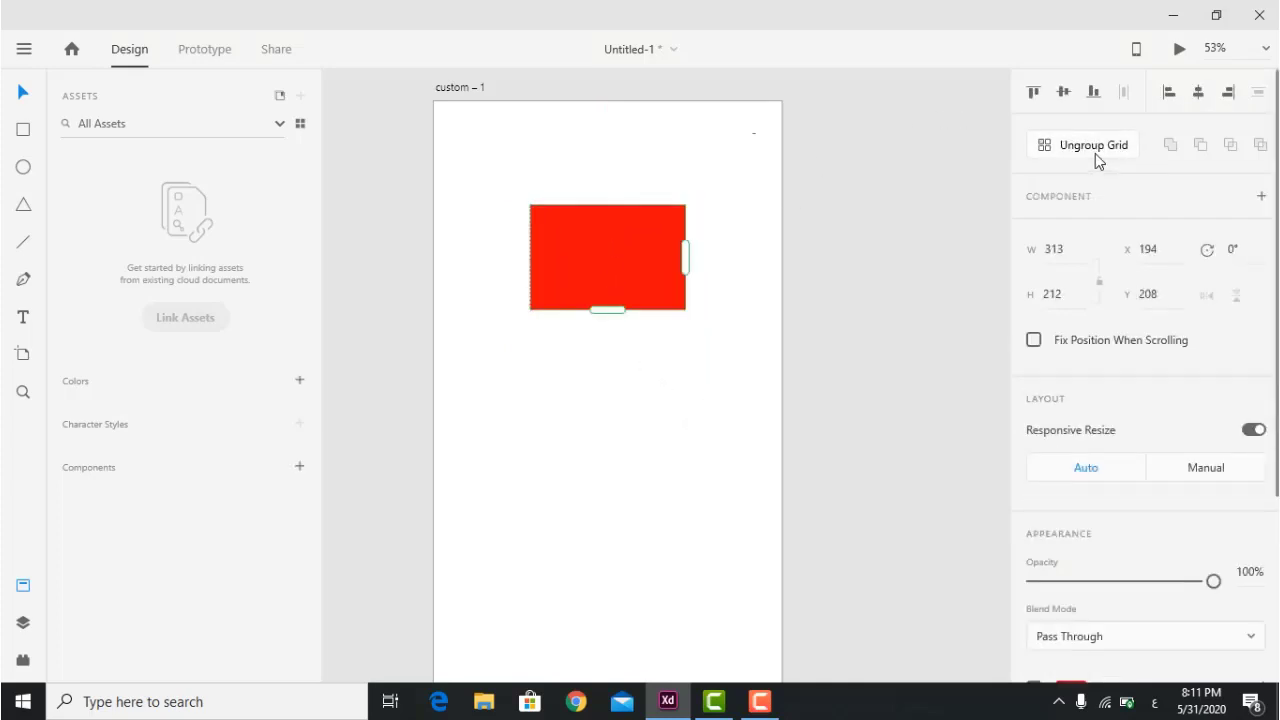
left_click_drag(606, 309, 595, 656)
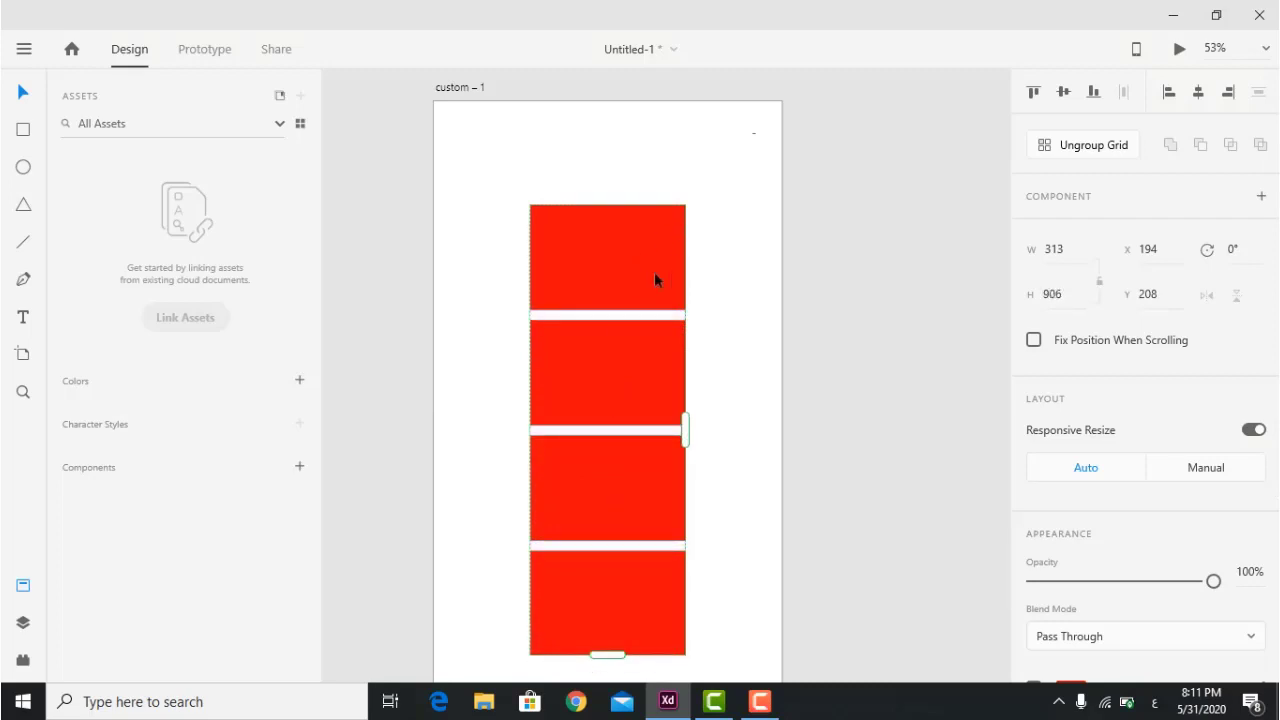
left_click(1080, 148)
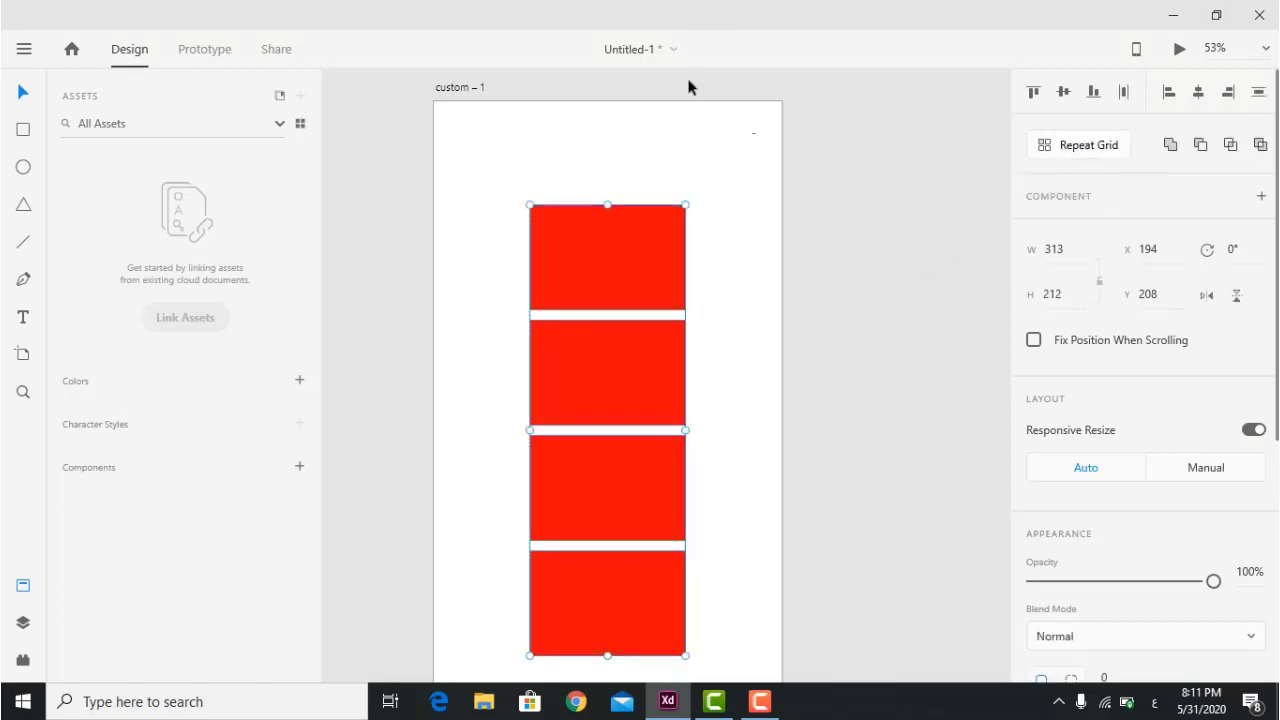
Move the four rectangles into a staggered left-right arrangement.
left_click(637, 151)
left_click_drag(586, 263, 621, 192)
left_click_drag(593, 404, 539, 334)
left_click_drag(571, 457, 657, 408)
left_click_drag(604, 562, 580, 518)
left_click(704, 318)
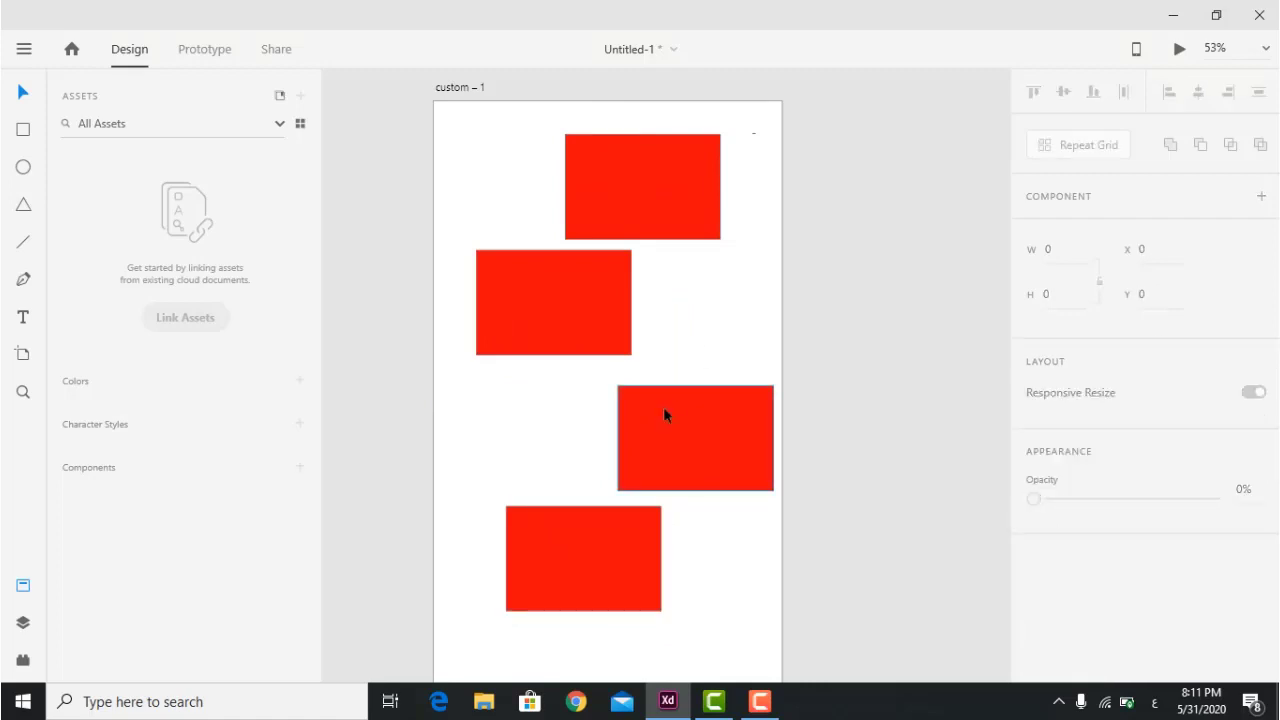
Select all four rectangles and delete them.
left_click_drag(485, 118, 719, 360)
scroll(719, 360, "up", 4)
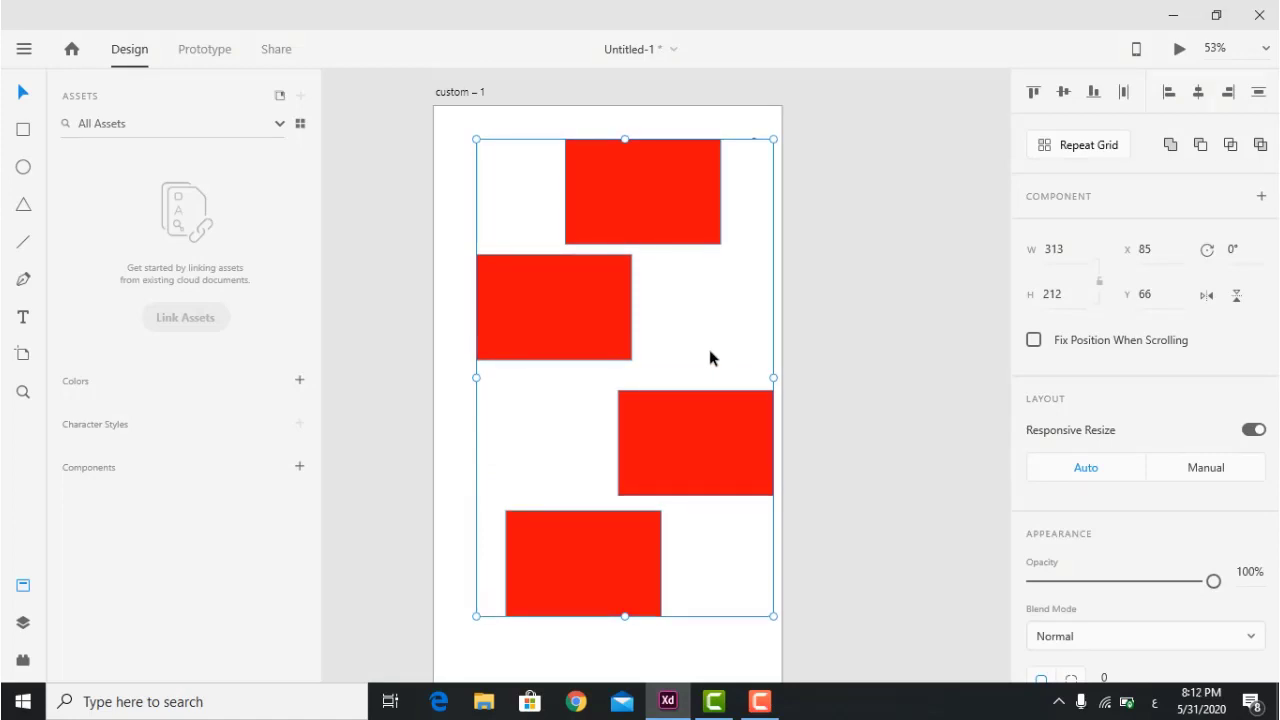
key("Delete")
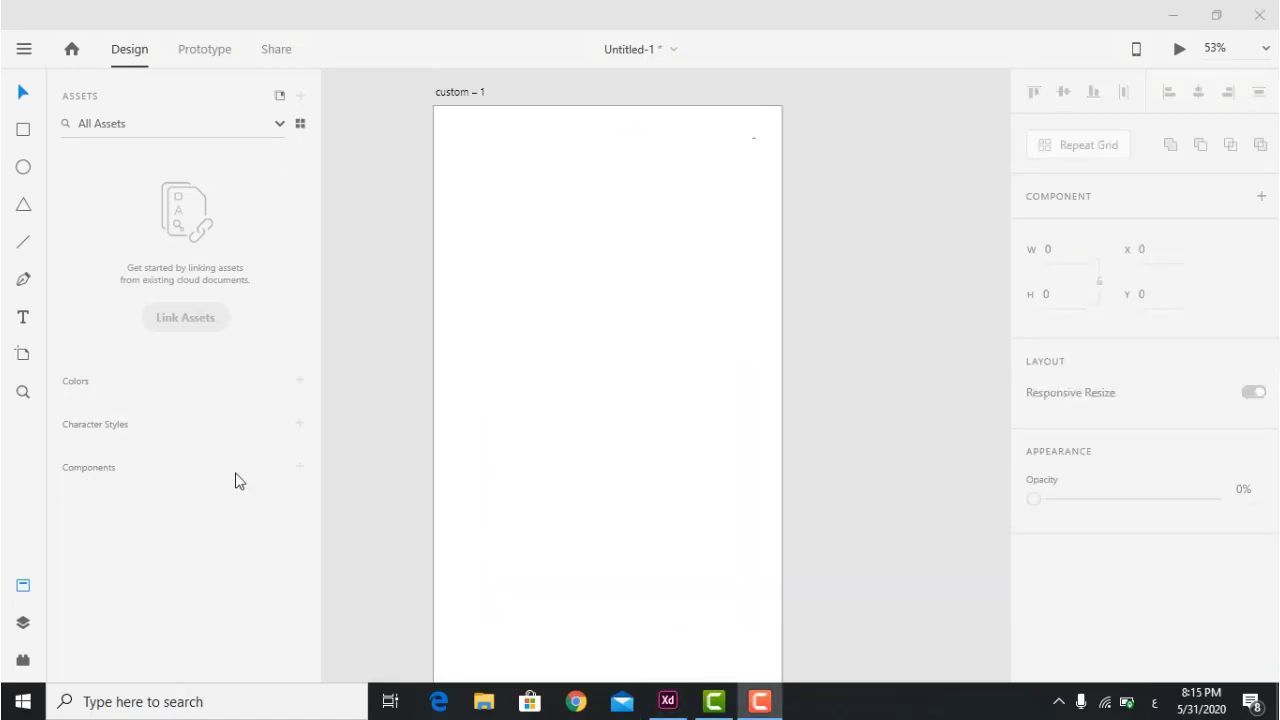
Draw a small rectangle and a larger one below it near the artboard's top.
left_click(23, 129)
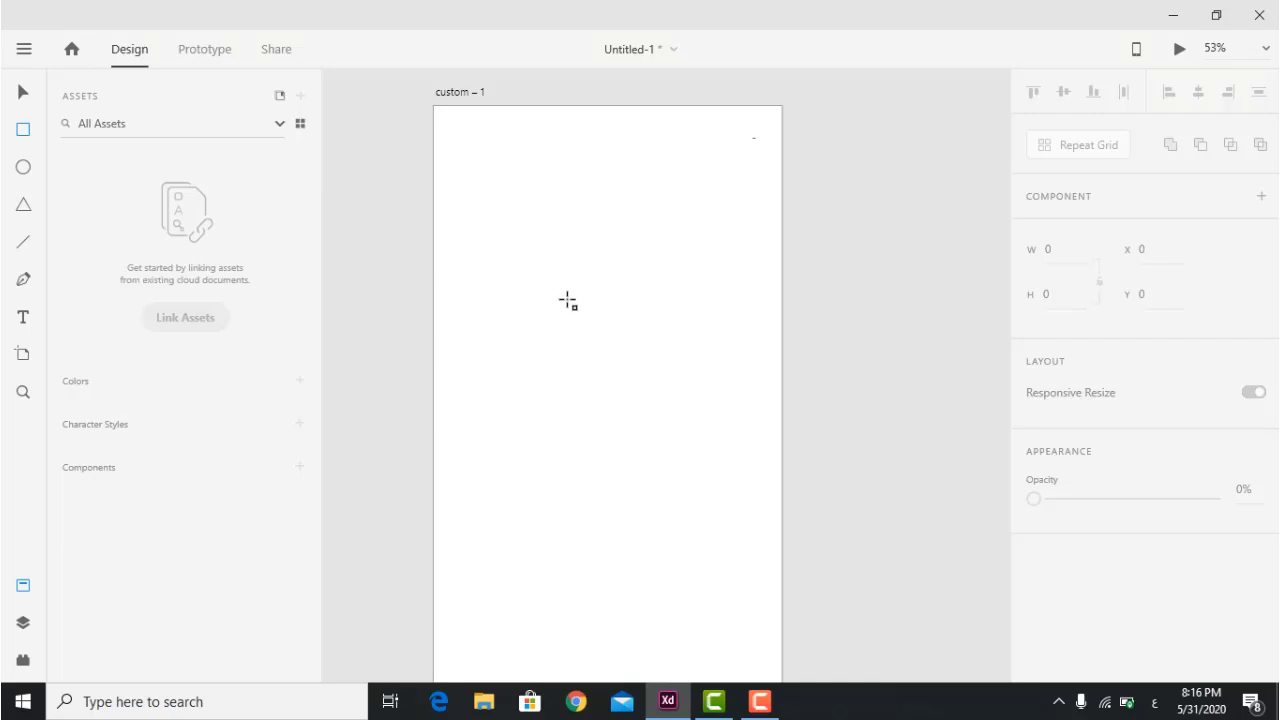
mouse_move(476, 138)
left_mouse_down()
mouse_move(636, 226)
mouse_move(618, 247)
left_mouse_up()
mouse_move(521, 294)
left_mouse_down()
mouse_move(660, 380)
mouse_move(701, 433)
left_mouse_up()
left_click(24, 94)
Fill the top rectangle red #FF0000.
left_click(588, 210)
scroll(1110, 449, "down", 4)
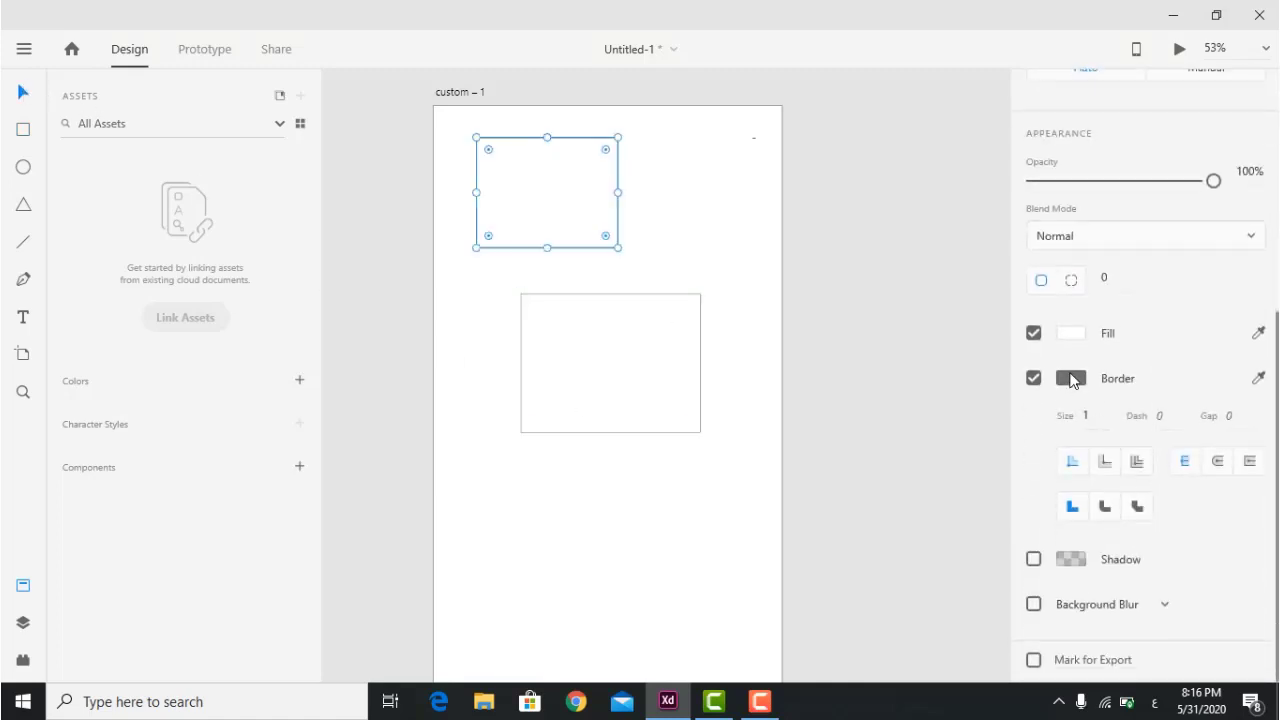
left_click(1071, 333)
left_click_drag(950, 293, 977, 209)
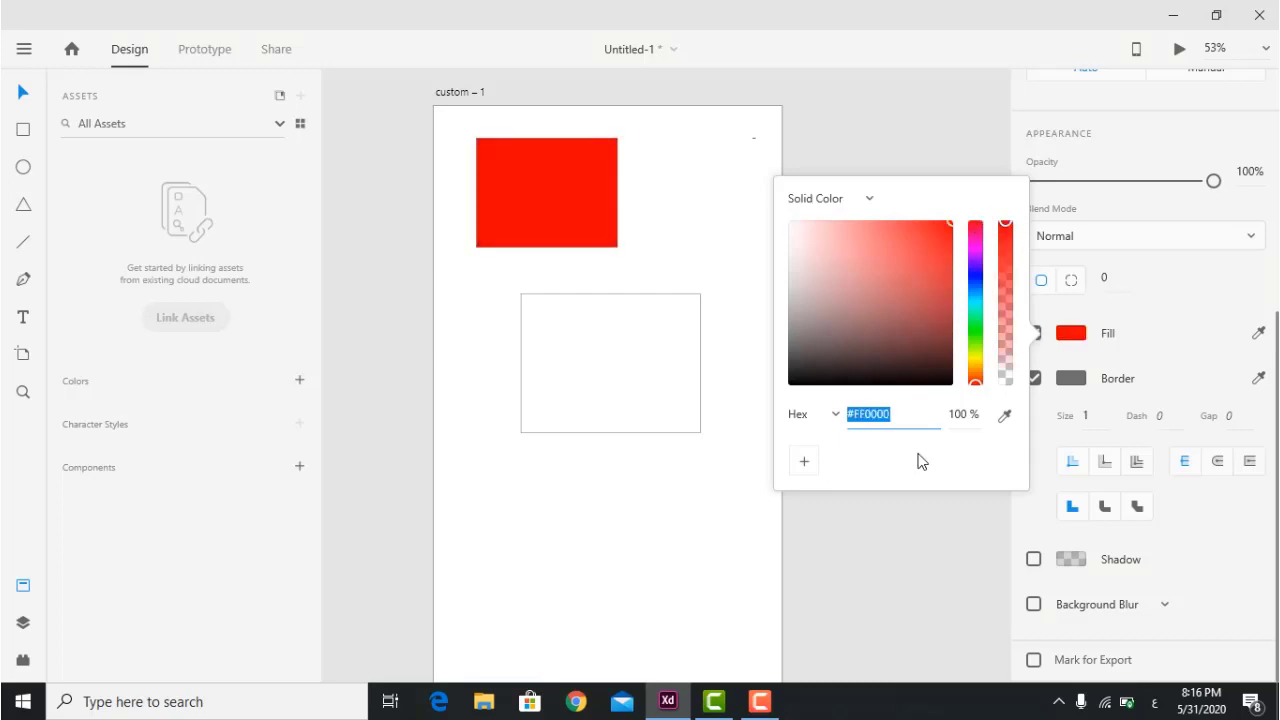
left_click(728, 487)
Fill the lower rectangle blue #3100FF, move it over the red one, and select both.
left_click(626, 433)
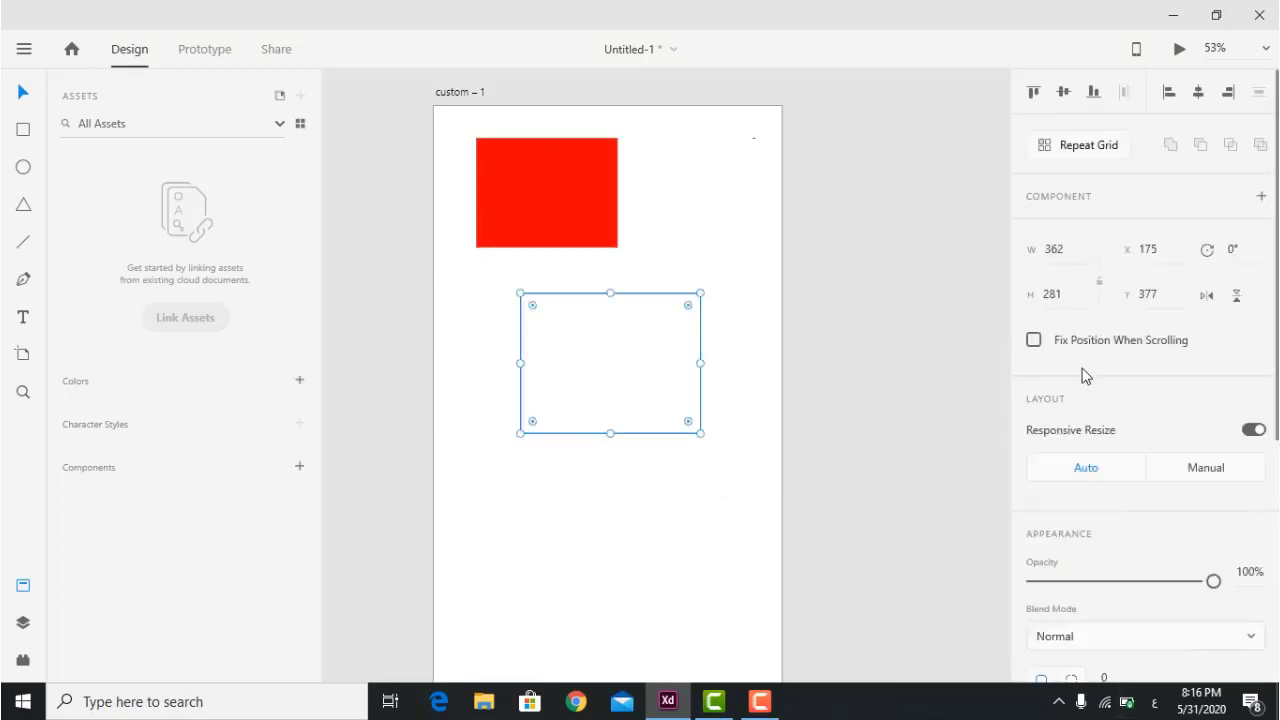
scroll(1085, 460, "down", 3)
scroll(1083, 460, "down", 1)
left_click(1071, 550)
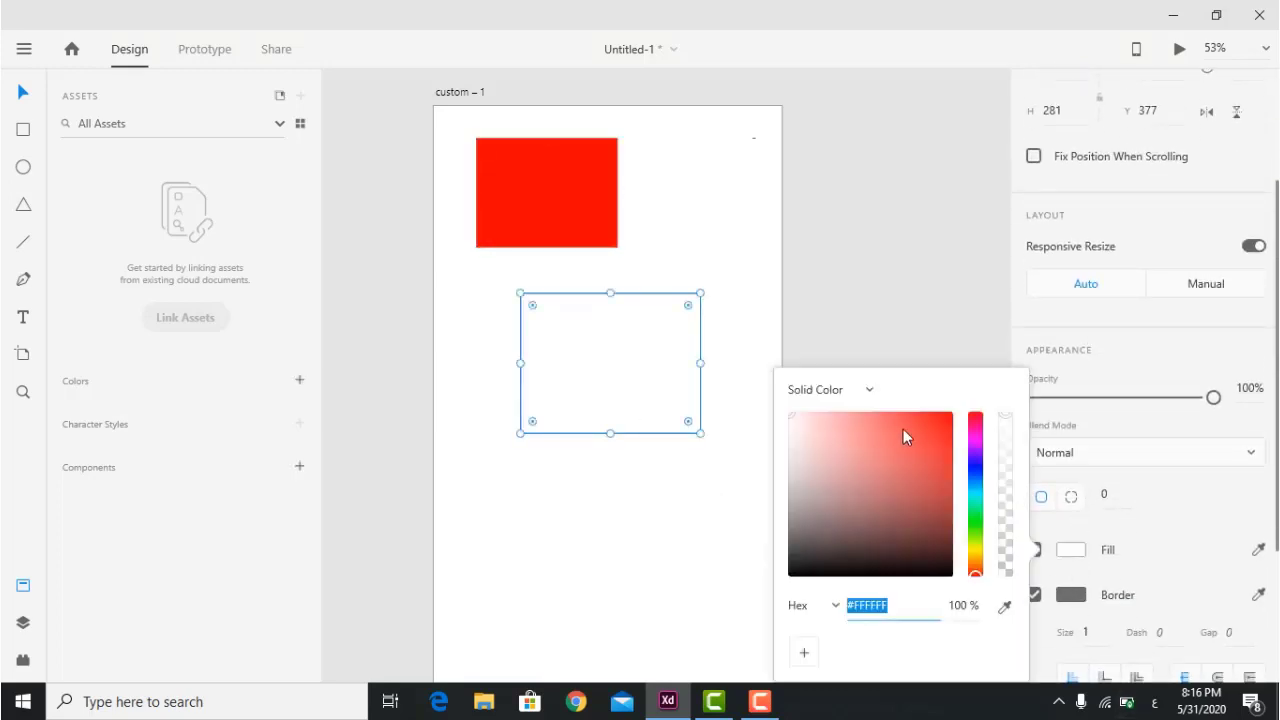
left_click(968, 461)
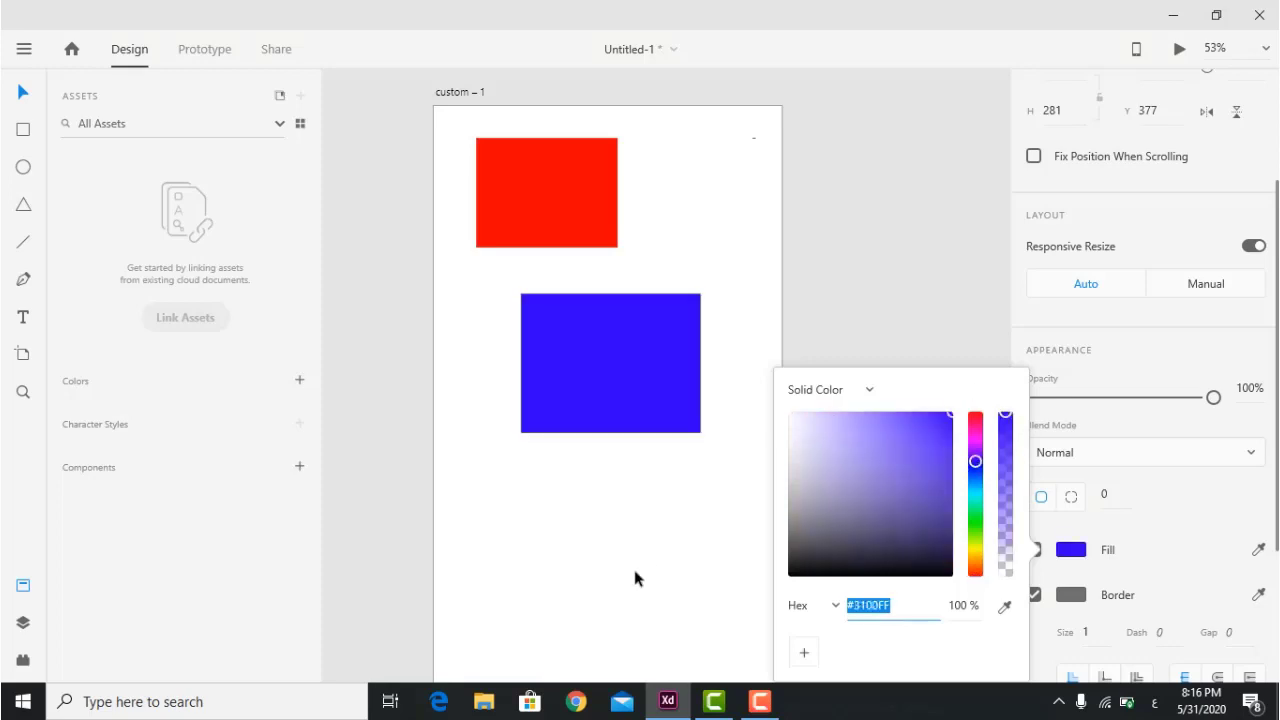
left_click(635, 578)
left_click_drag(633, 371, 657, 251)
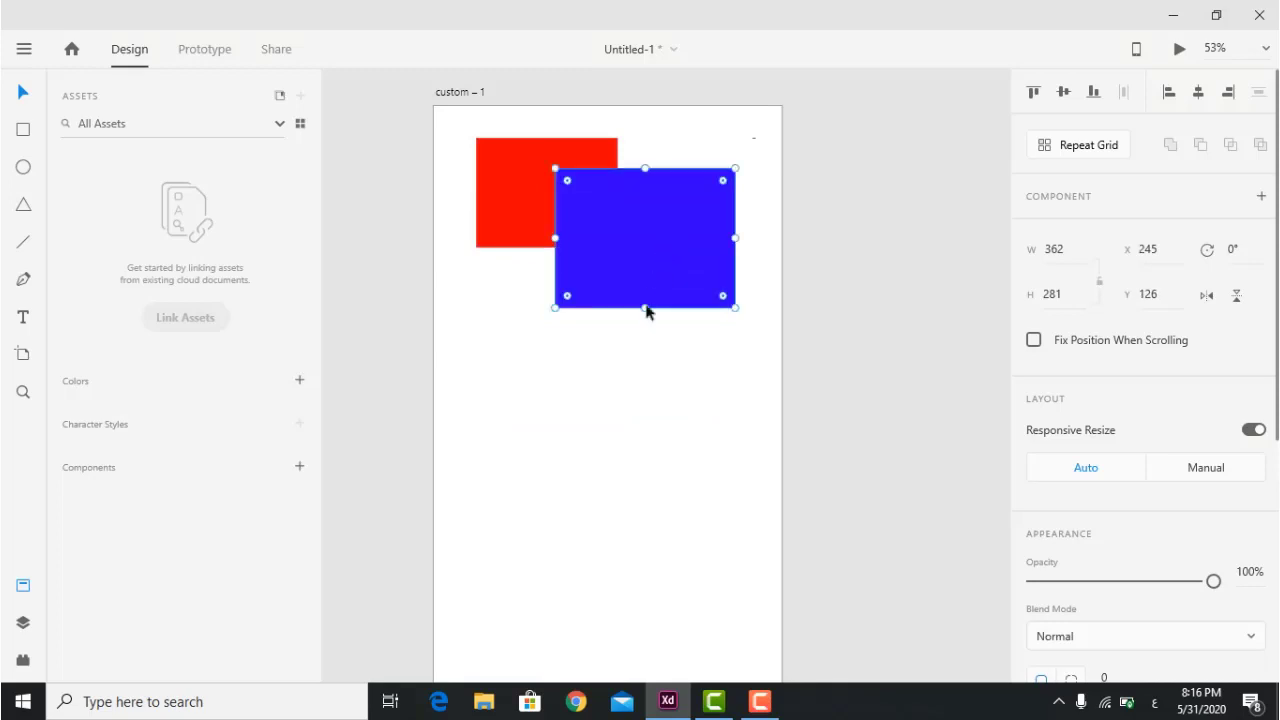
left_click_drag(686, 410, 488, 118)
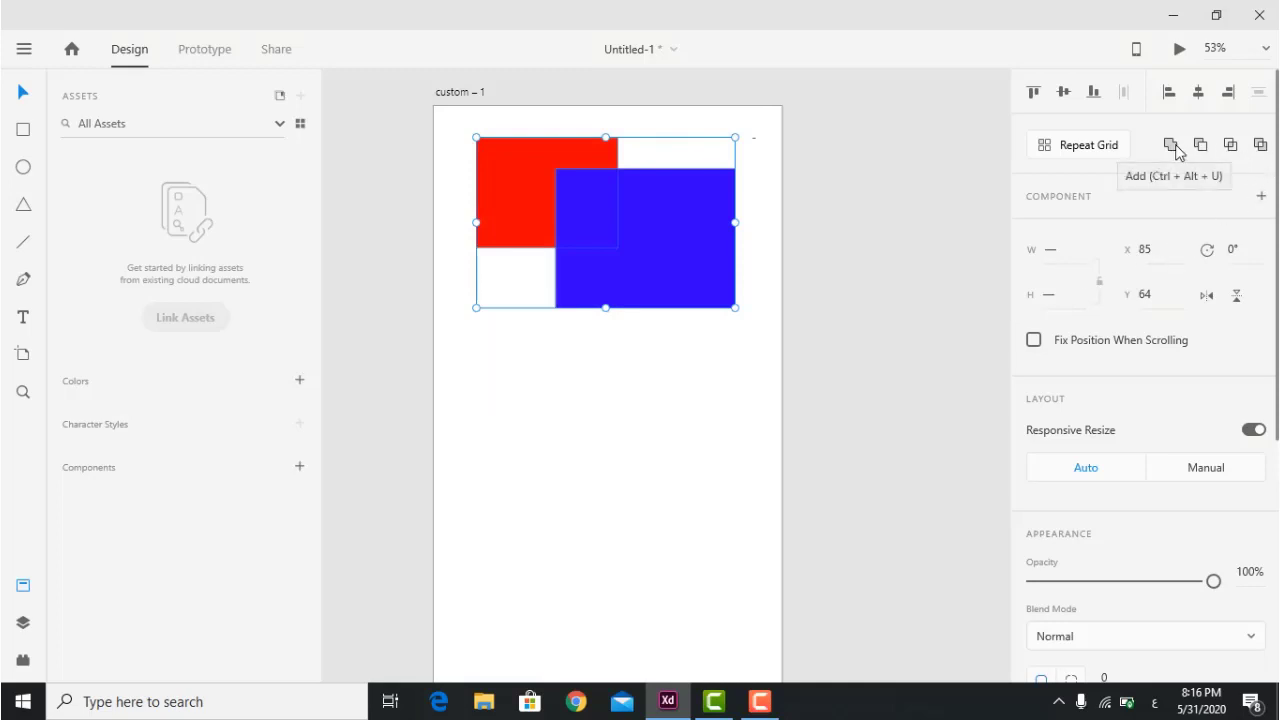
Preview Exclude Overlap on the red and blue rectangles twice, undoing each time.
left_click(1260, 146)
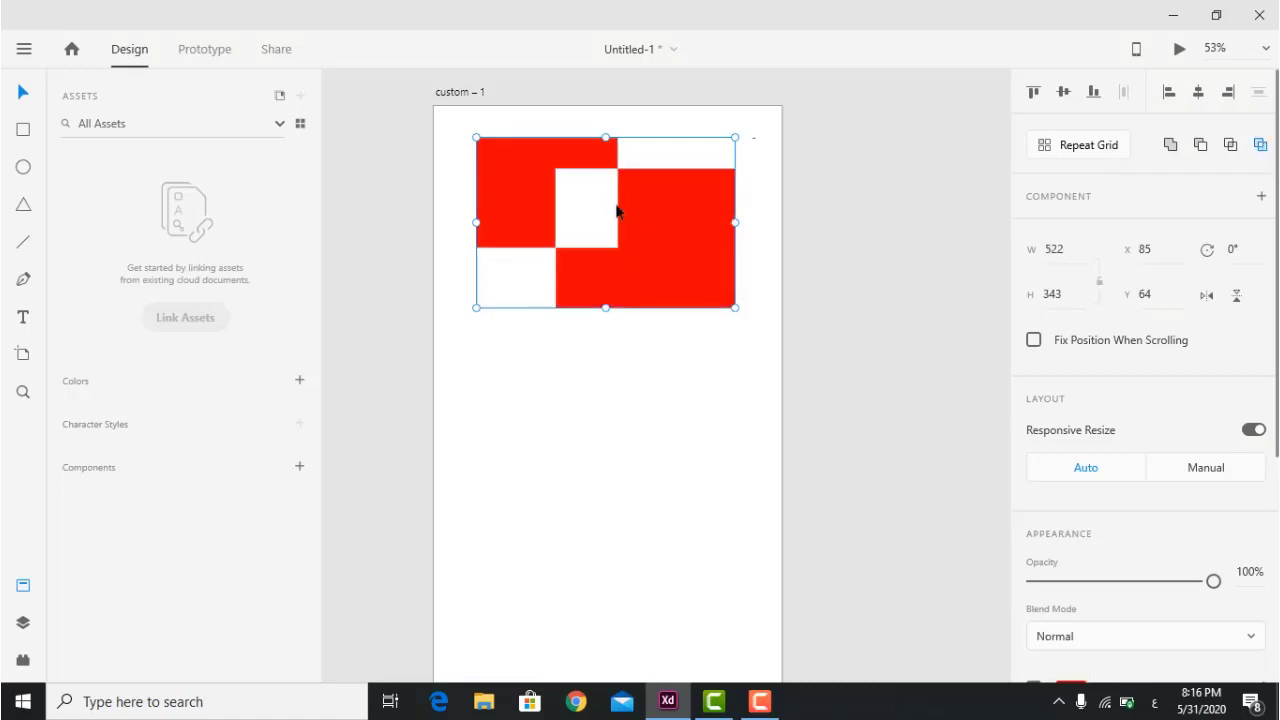
key("ctrl+z")
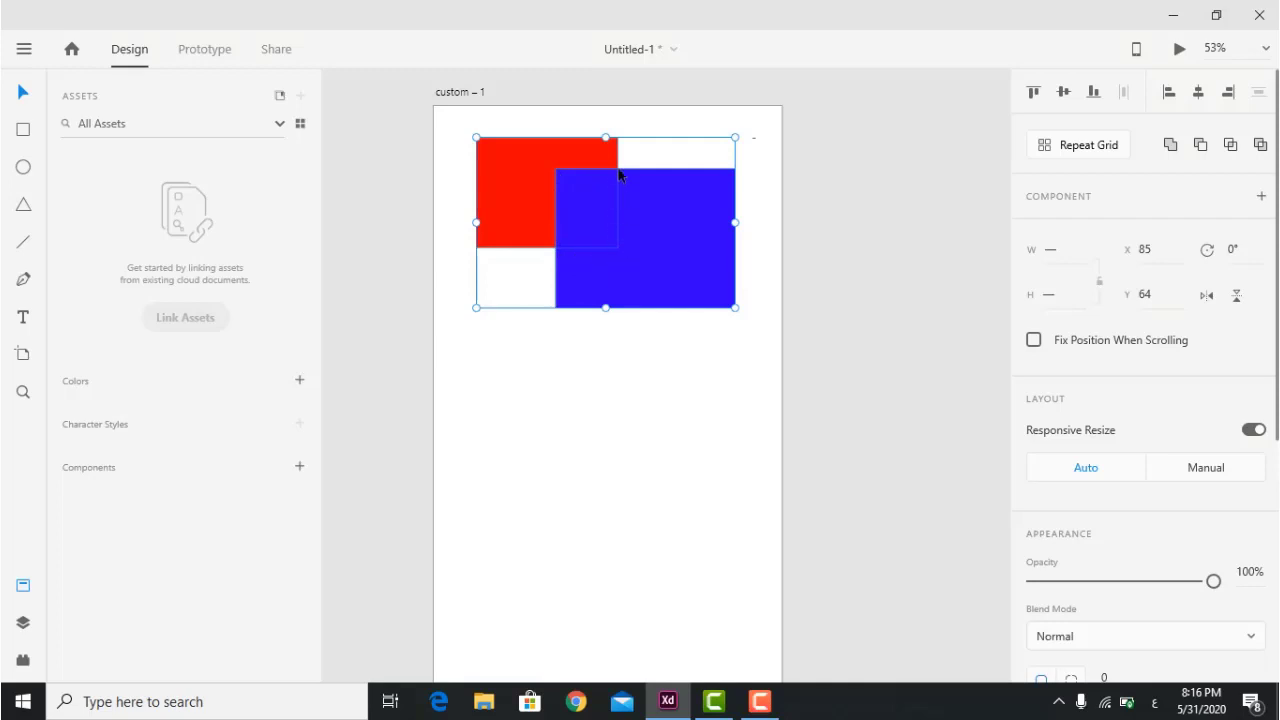
left_click(1260, 145)
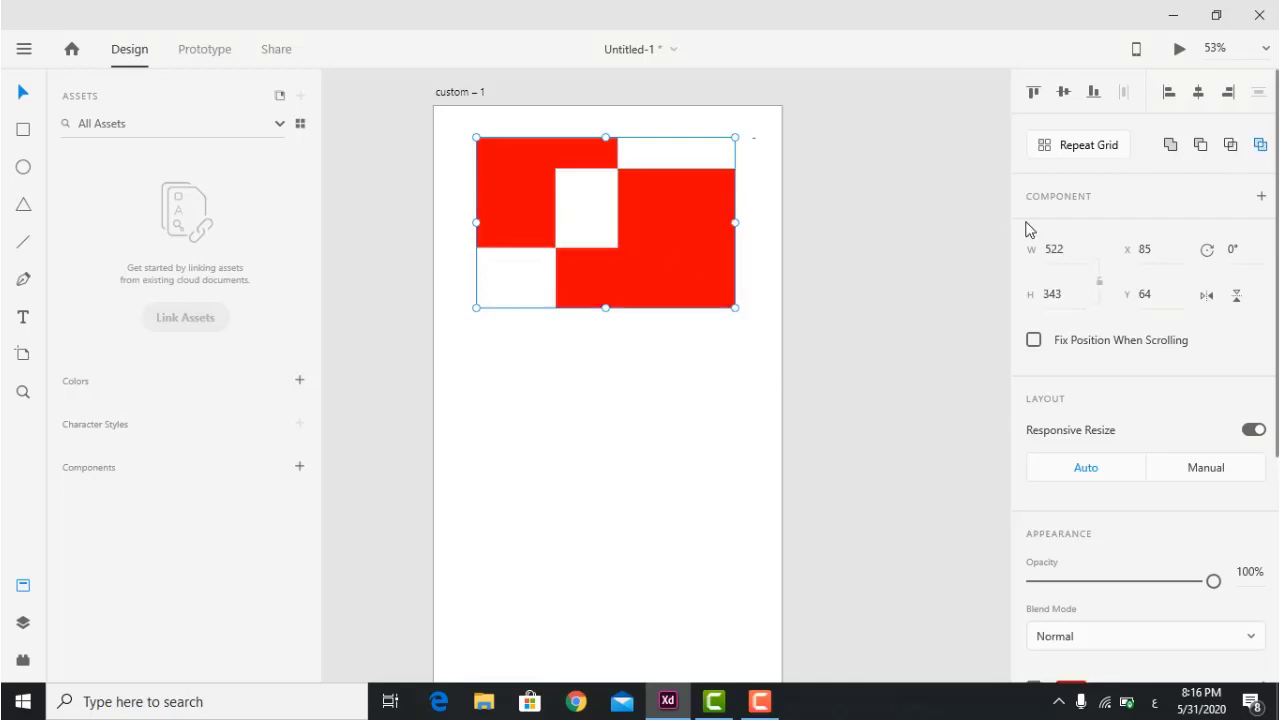
key("ctrl+z")
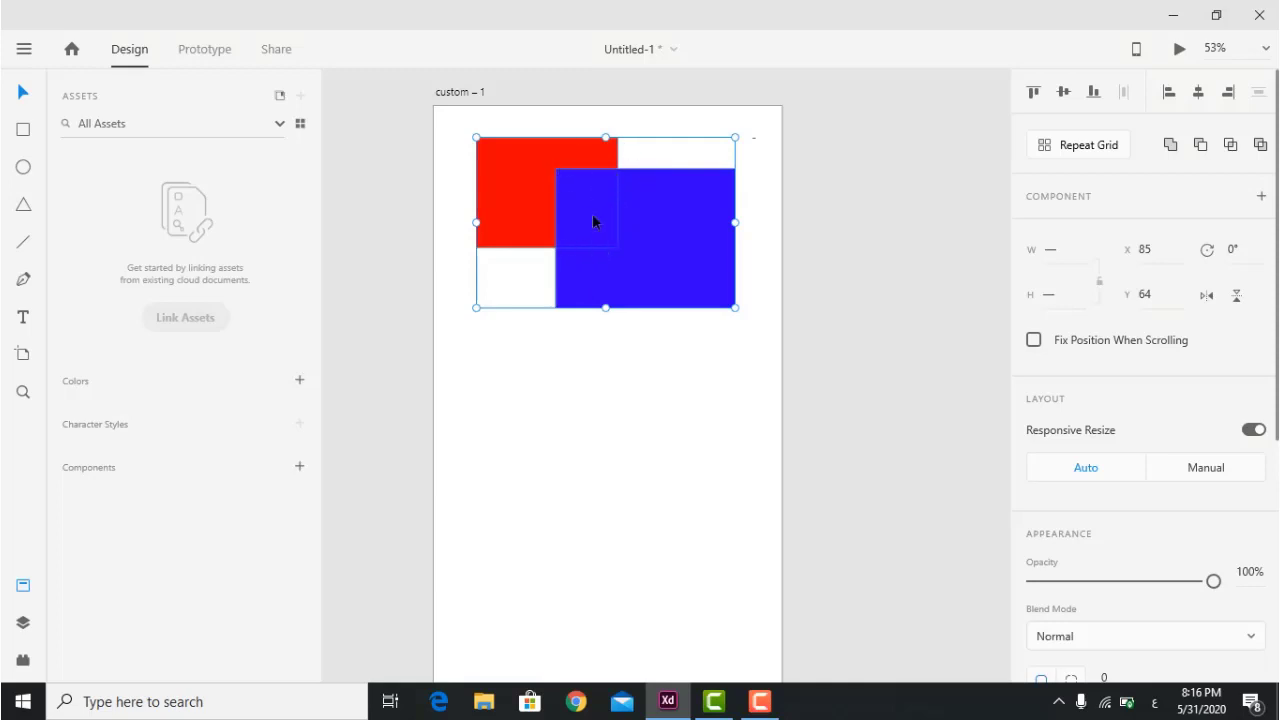
Preview Intersect and Subtract on the rectangles, undoing each.
left_click(1231, 145)
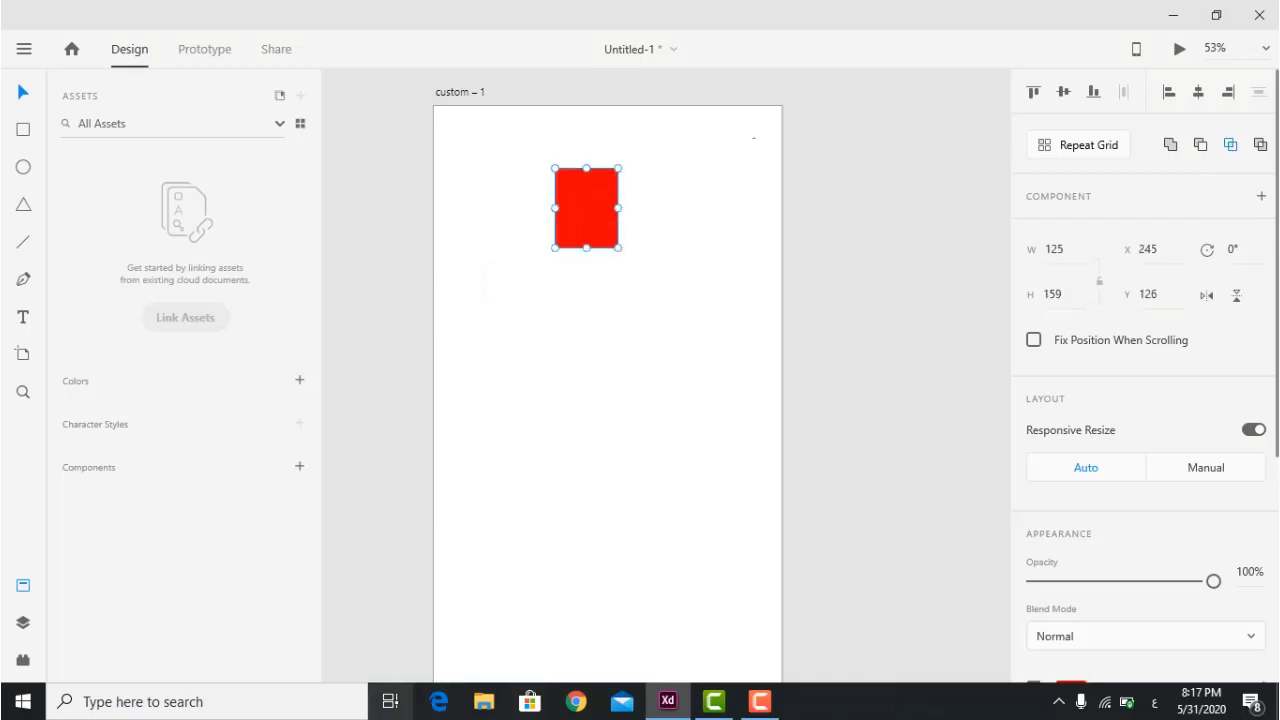
key("ctrl+z")
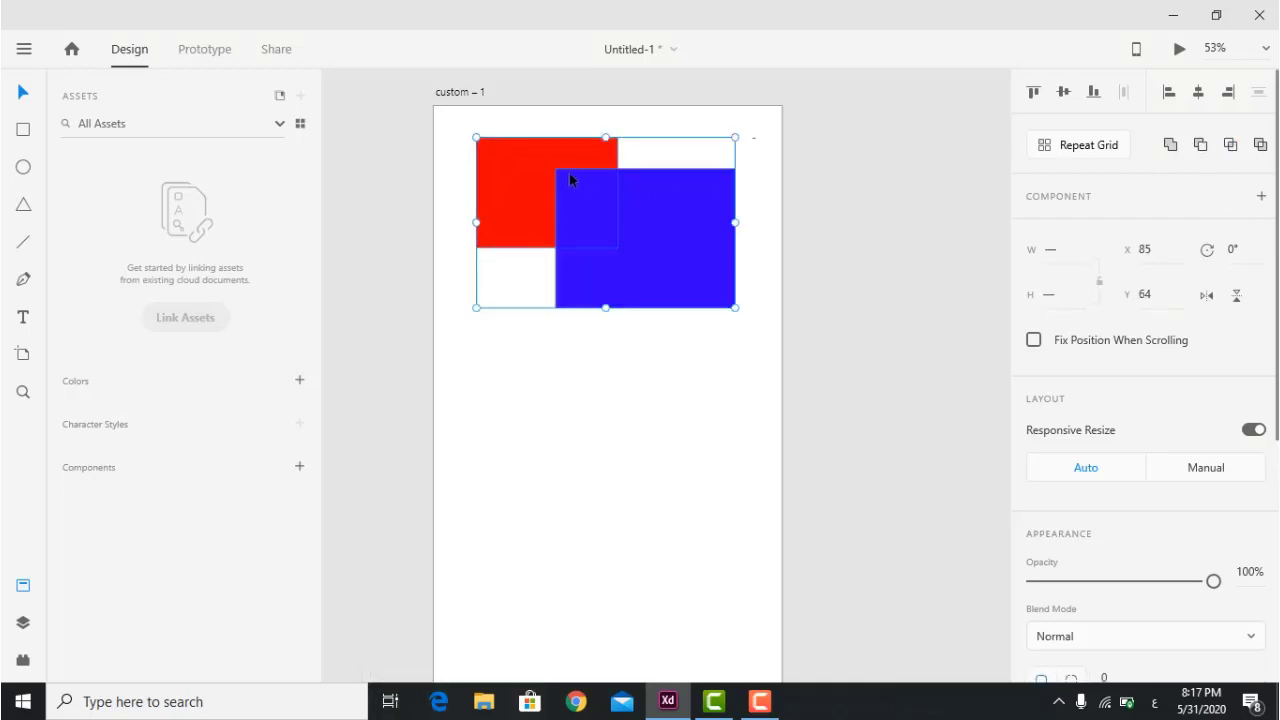
left_click(1200, 148)
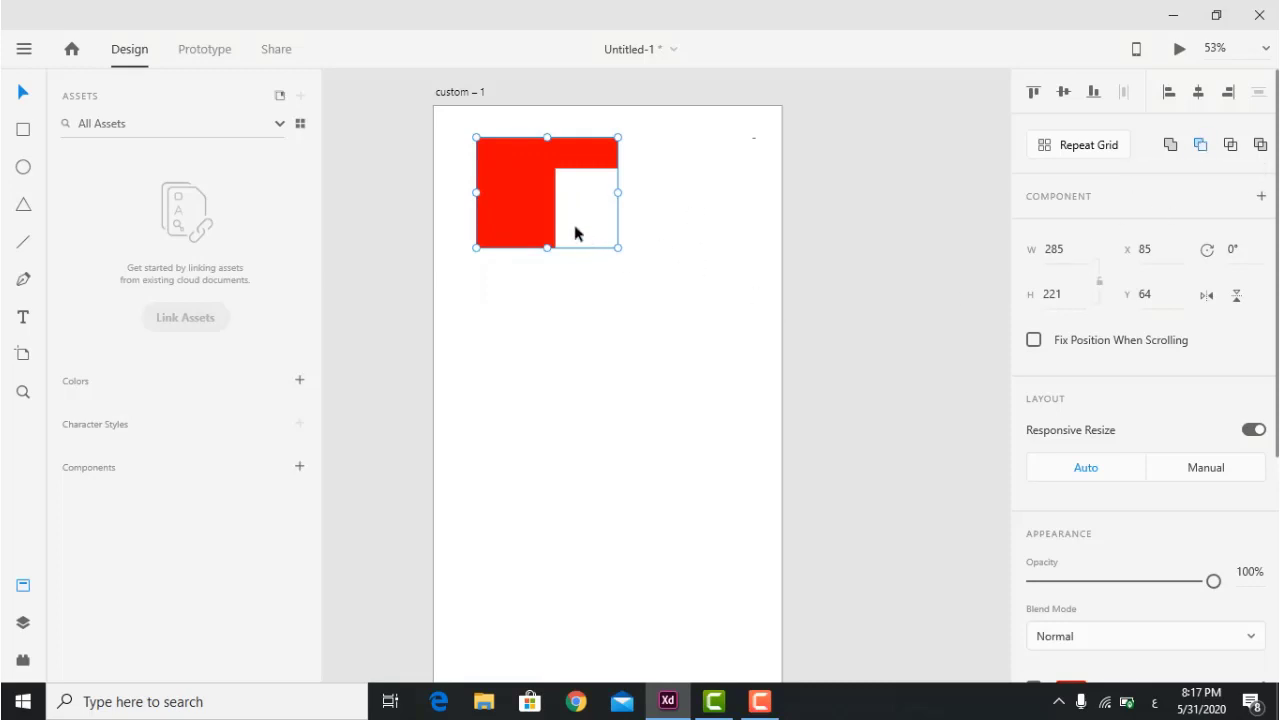
key("ctrl+z")
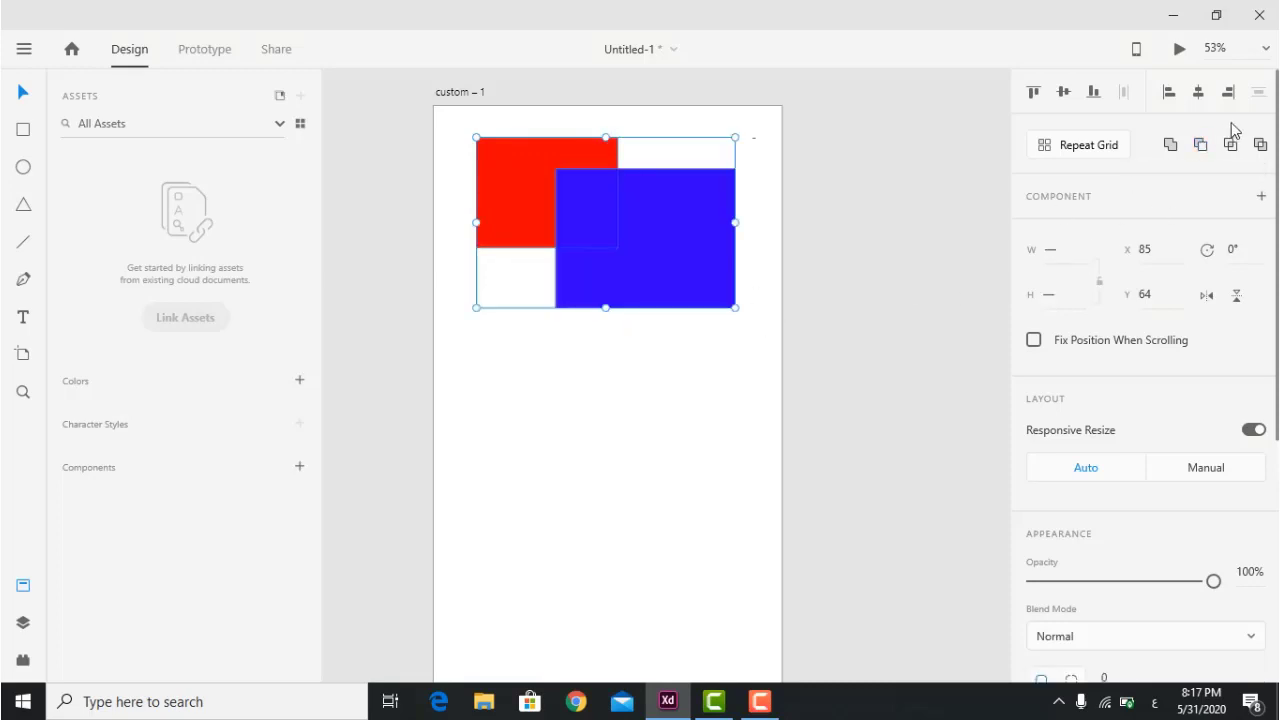
Merge the rectangles with Add, then undo to restore two separate shapes.
left_click(1170, 145)
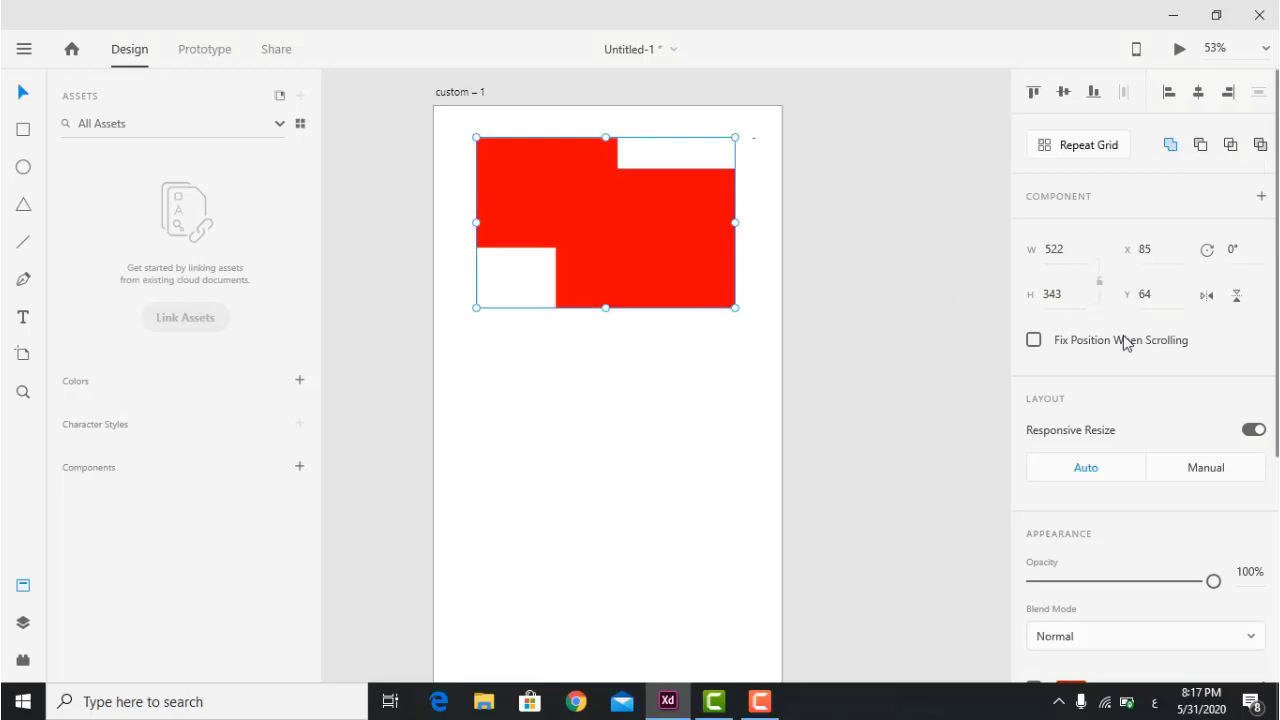
left_click(686, 532)
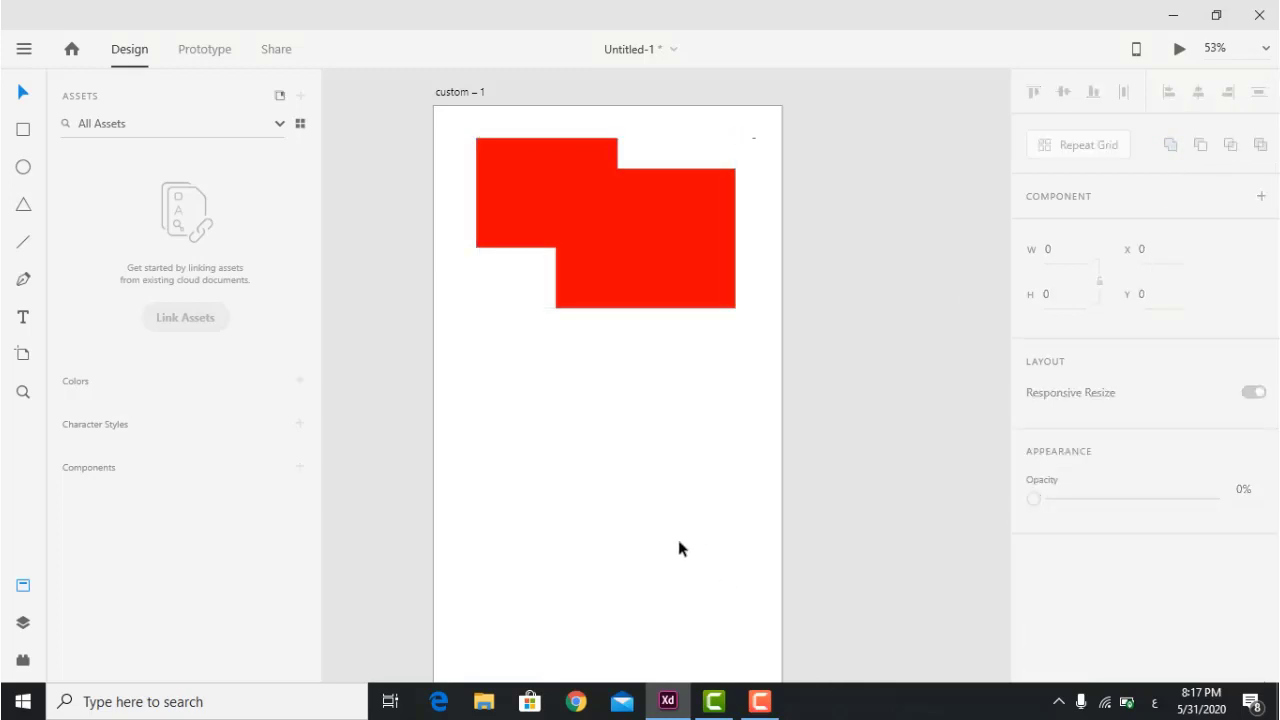
key("ctrl+z")
left_click(654, 352)
Delete anchor points from the blue rectangle, collapsing it into a triangle.
left_click(666, 239)
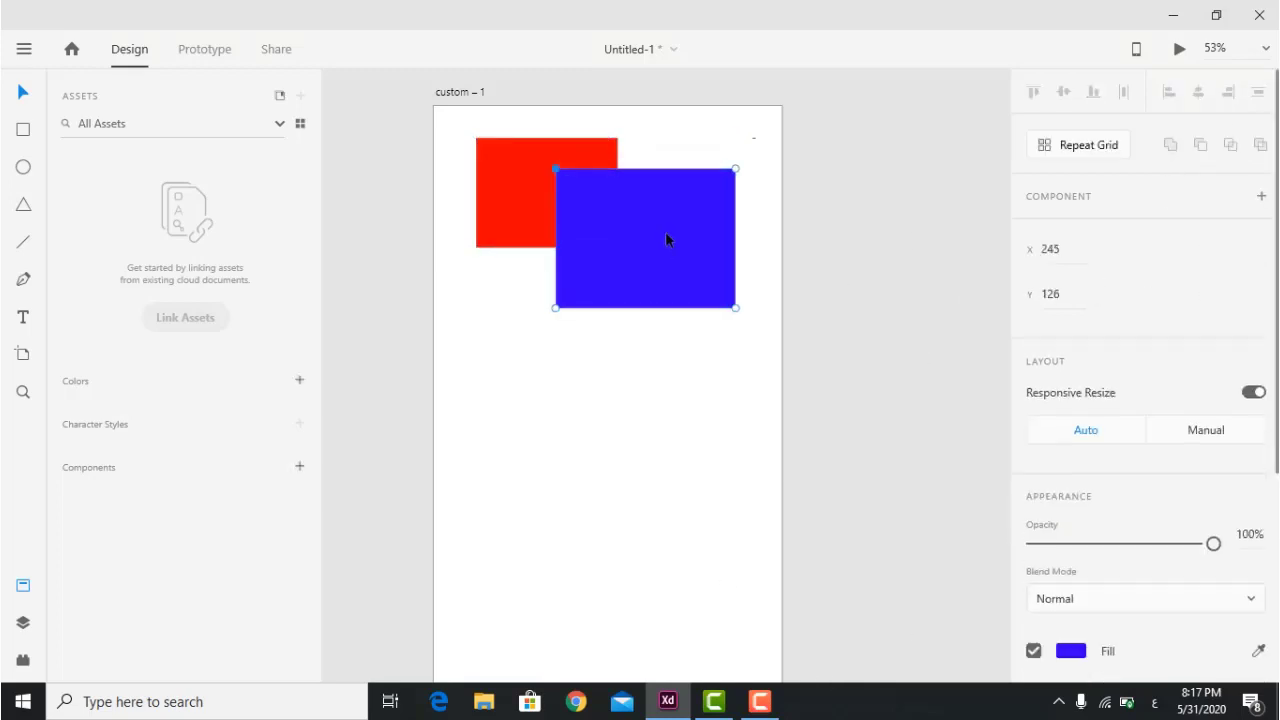
key("Delete")
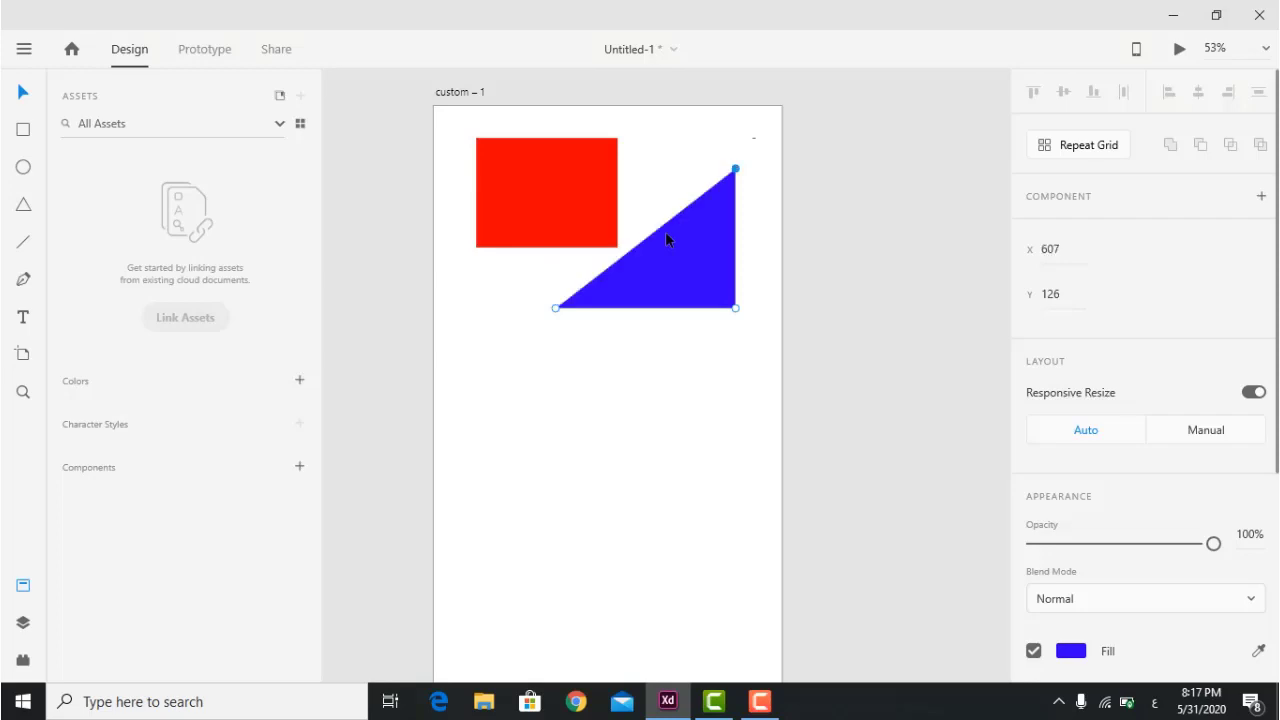
key("Delete")
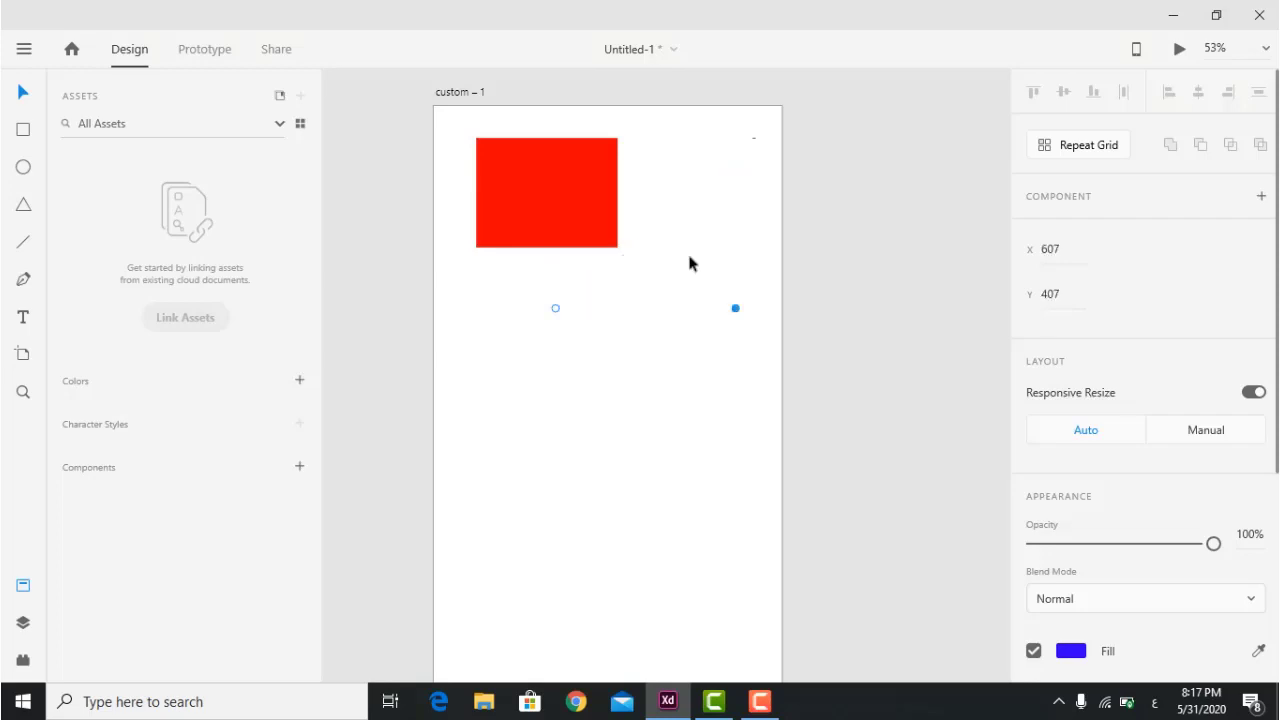
left_click(544, 445)
Draw a circle over the red rectangle and fill it blue.
left_click(22, 167)
left_click_drag(727, 183, 608, 383)
scroll(1218, 554, "down", 3)
scroll(1218, 554, "down", 1)
left_click(1070, 334)
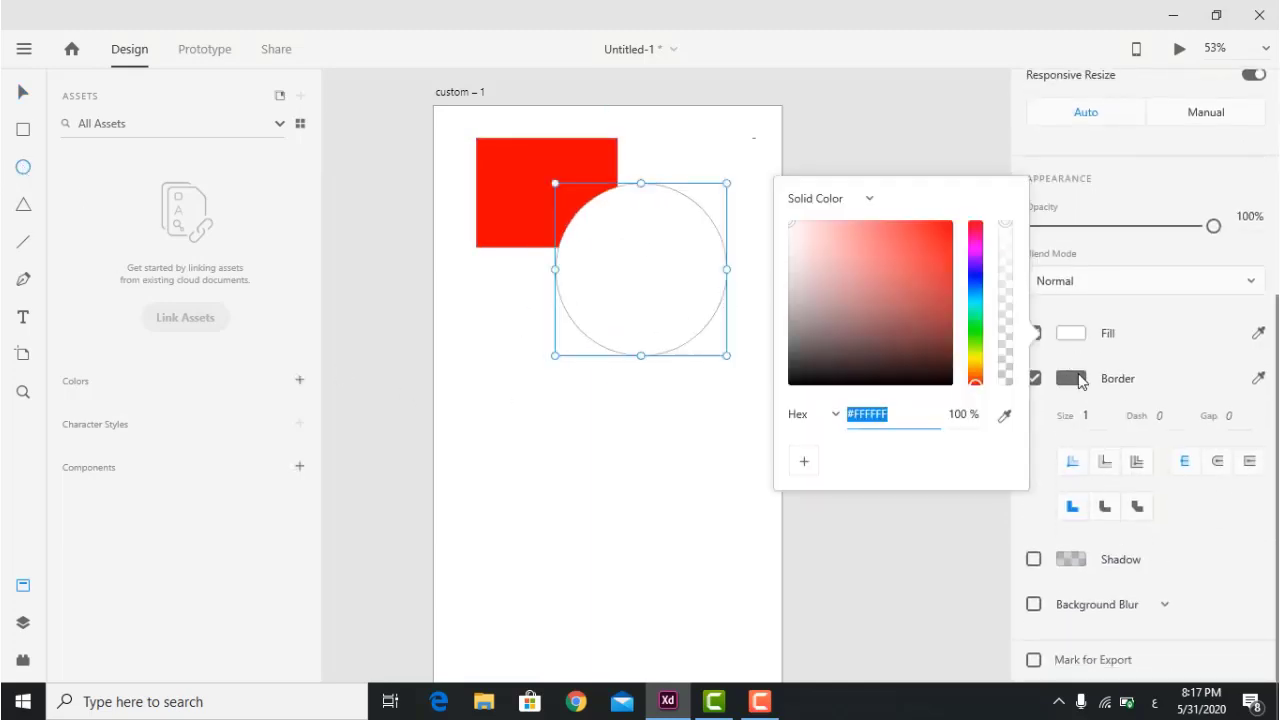
left_click(978, 282)
left_click(897, 254)
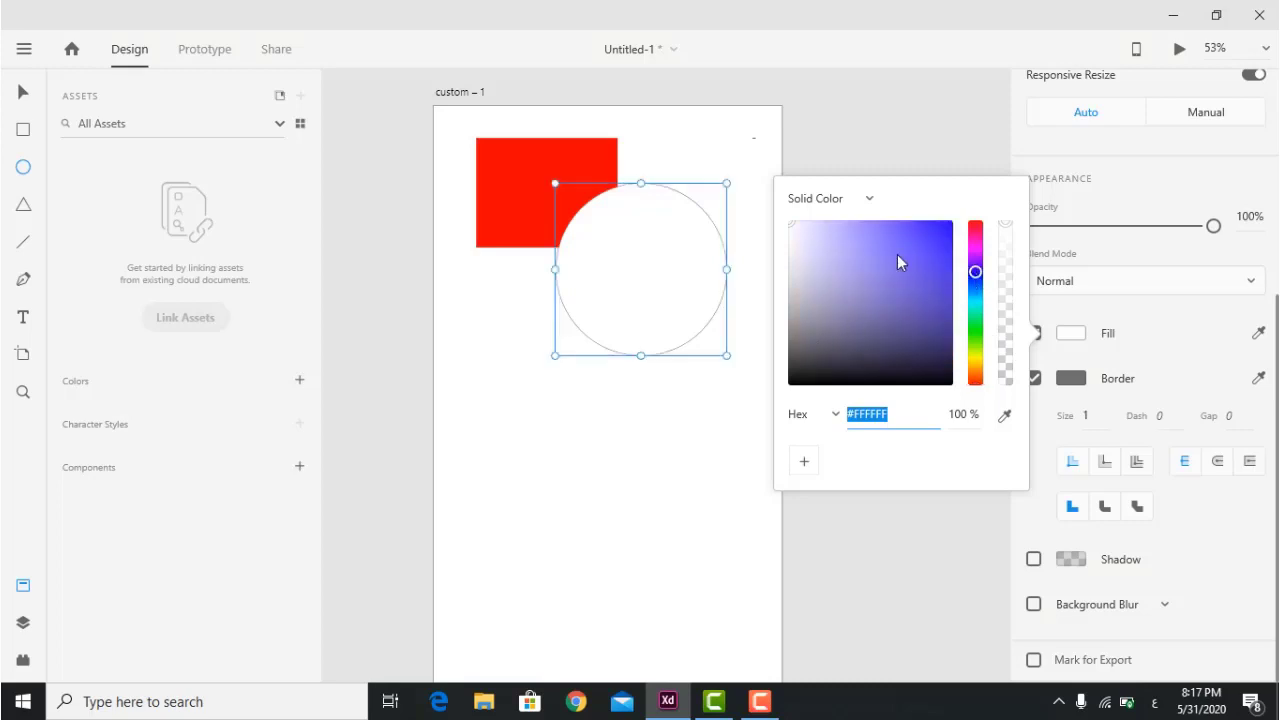
left_click(523, 471)
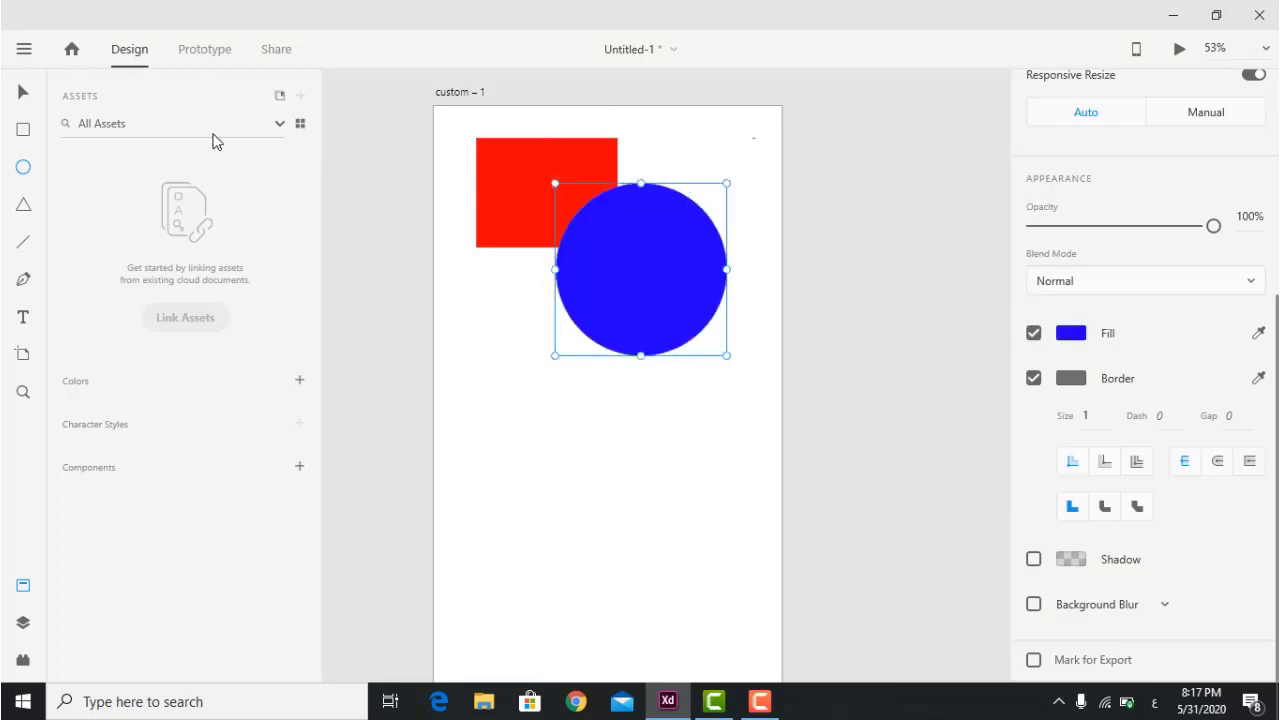
Subtract the blue circle from the red rectangle, then undo the cutout.
left_click(23, 92)
left_click_drag(630, 398, 546, 150)
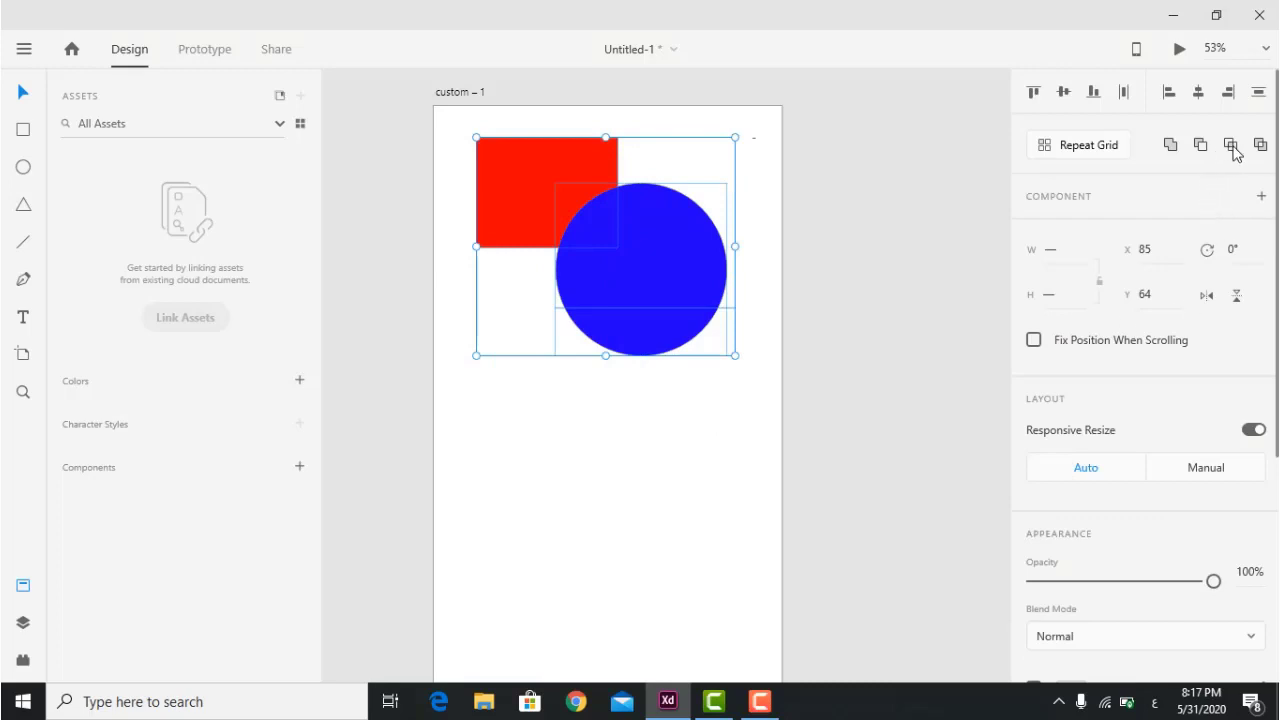
left_click(1200, 145)
left_click(667, 440)
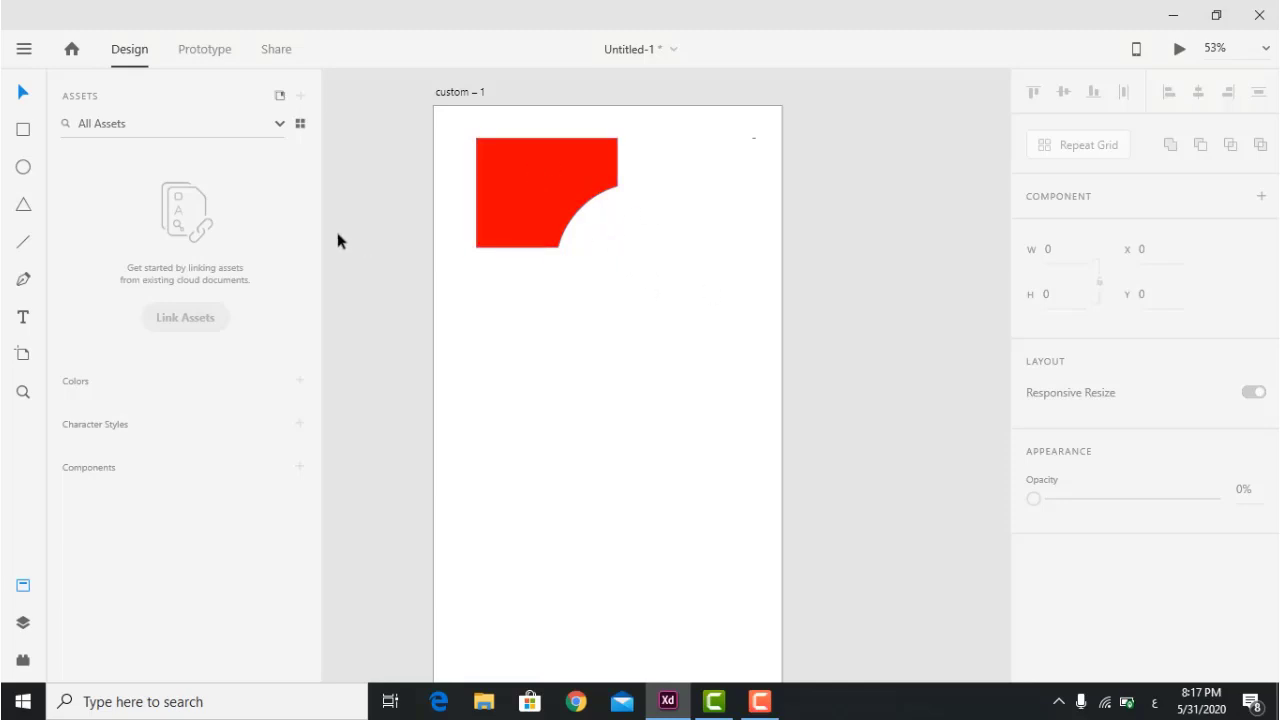
key("ctrl+z")
Delete the blue circle, leaving only the red rectangle selected.
left_click(590, 421)
left_click(654, 254)
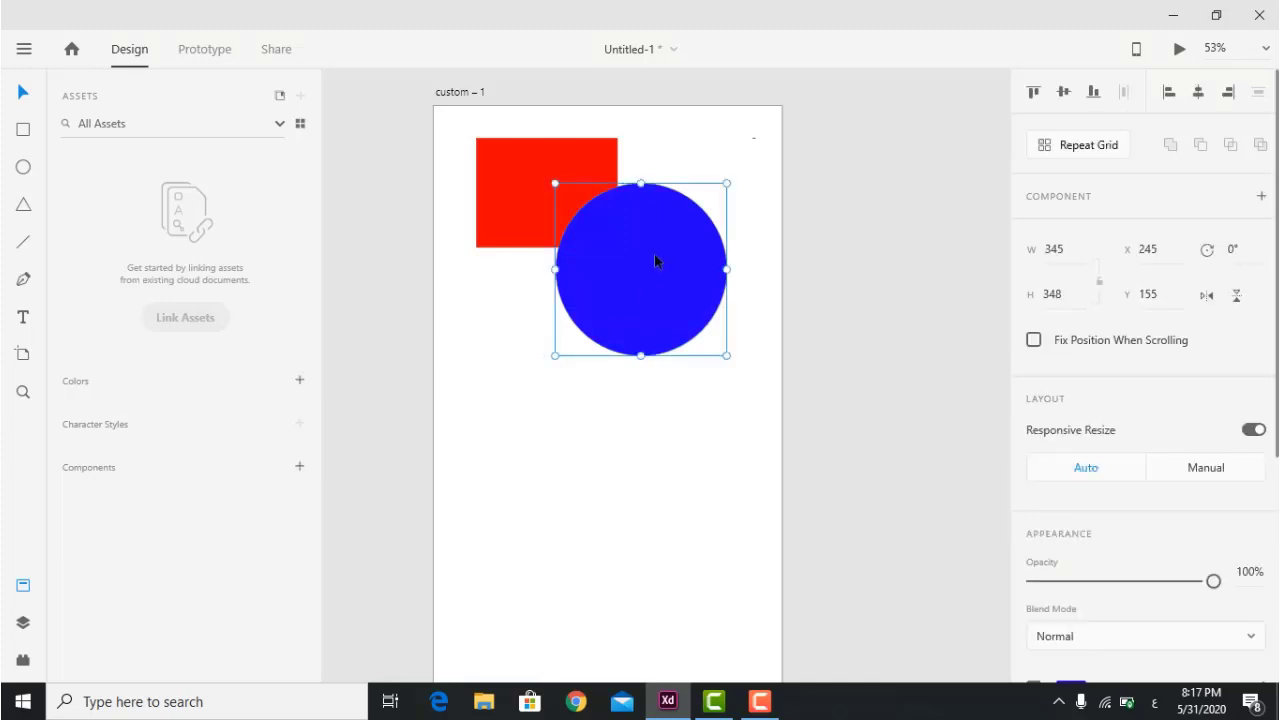
key("Delete")
left_click(578, 210)
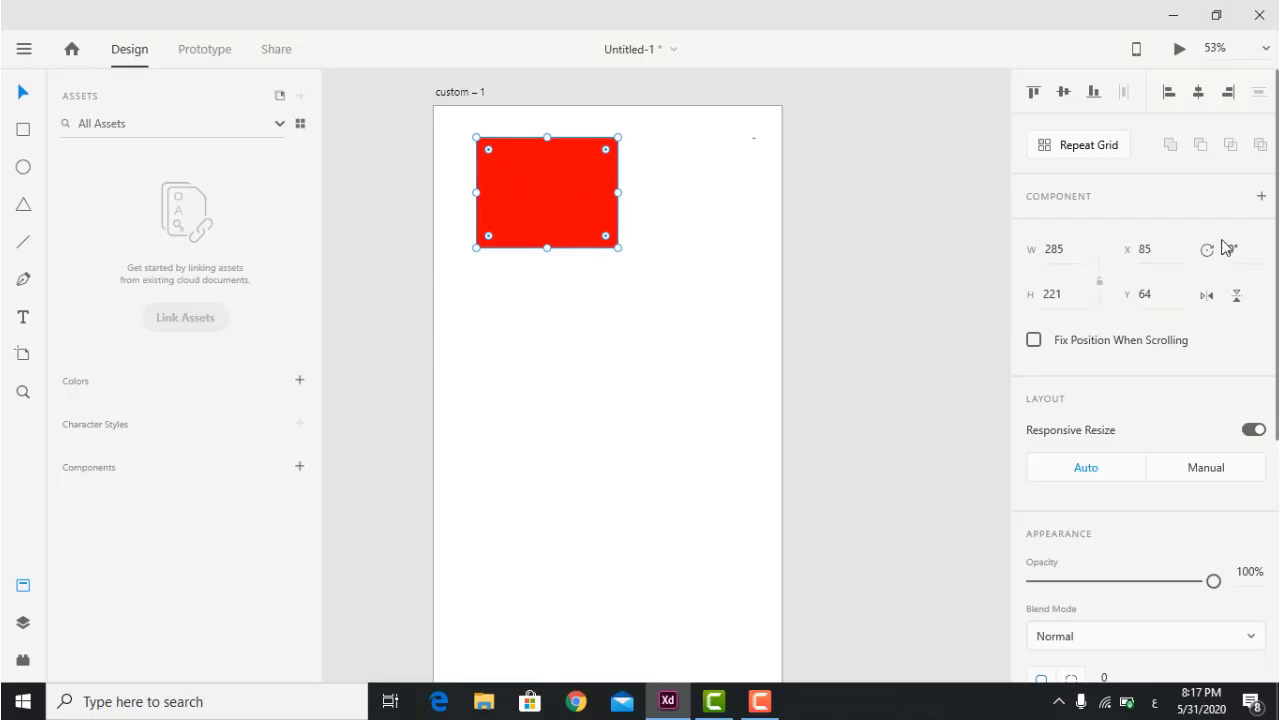
Set the red rectangle's width to 500 and height to 1000.
left_click(1069, 251)
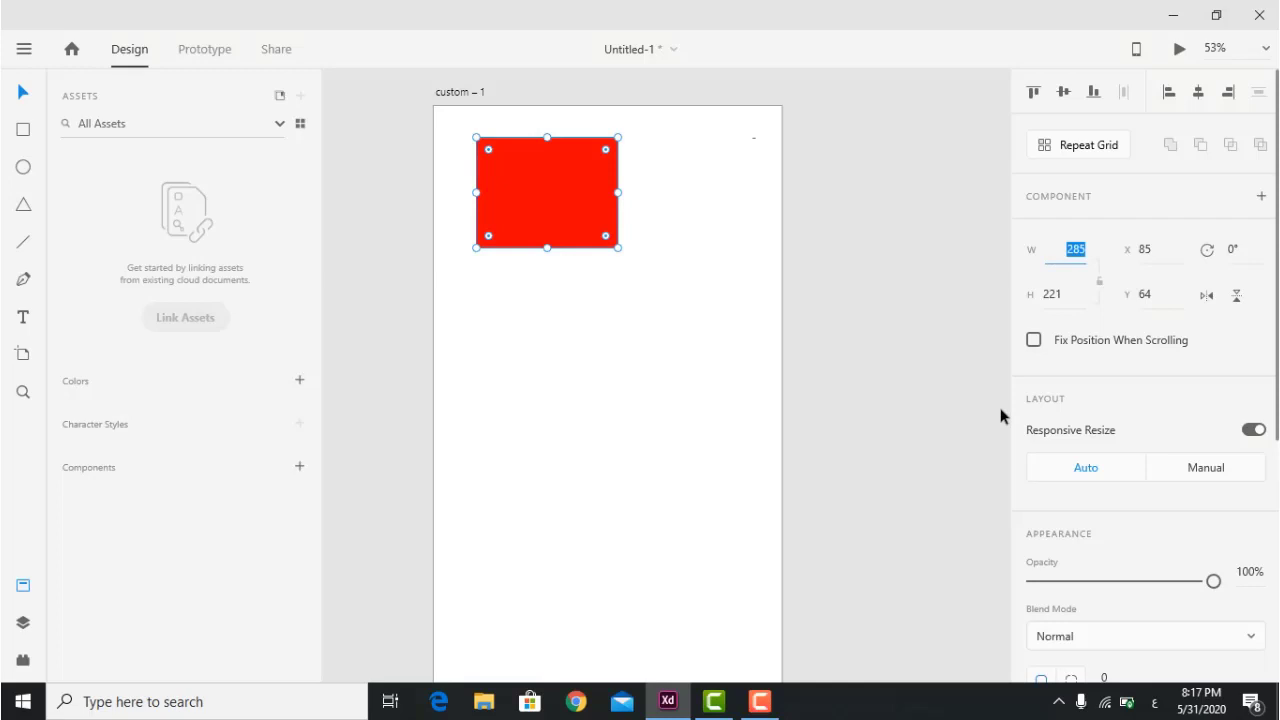
type("500")
key("Return")
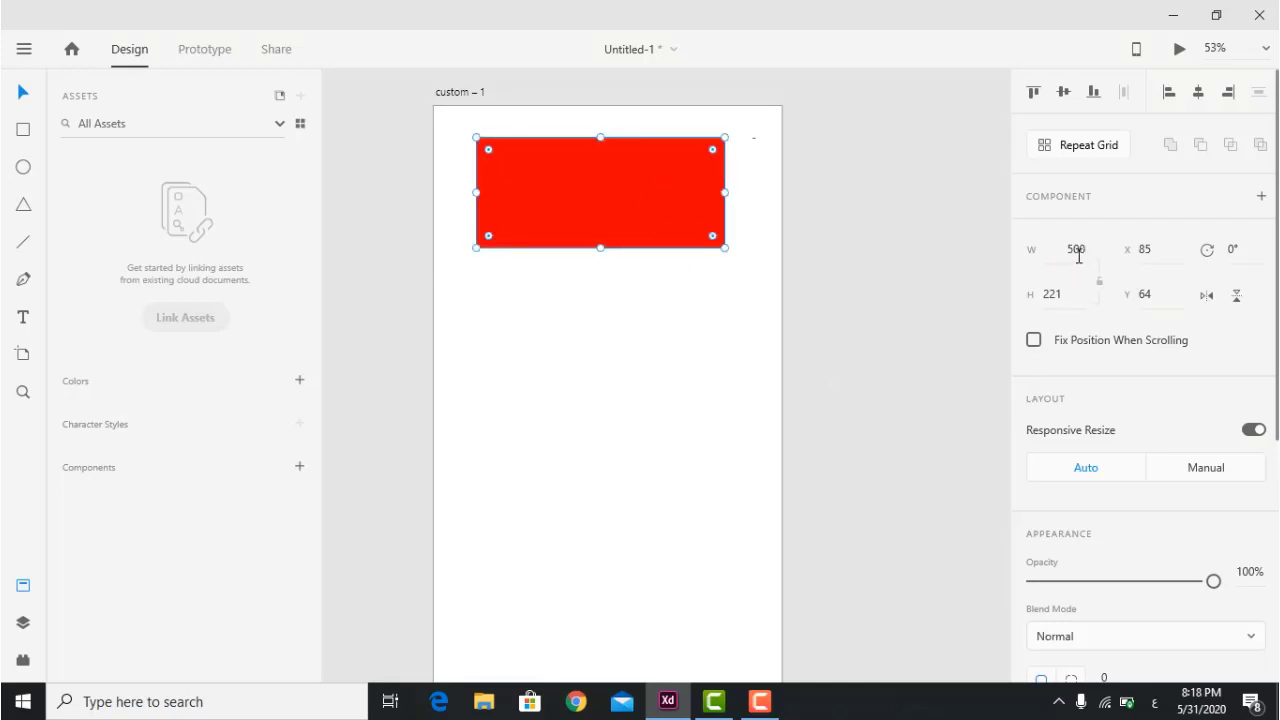
left_click(1062, 298)
double_click(1062, 298)
type("1000")
key("Return")
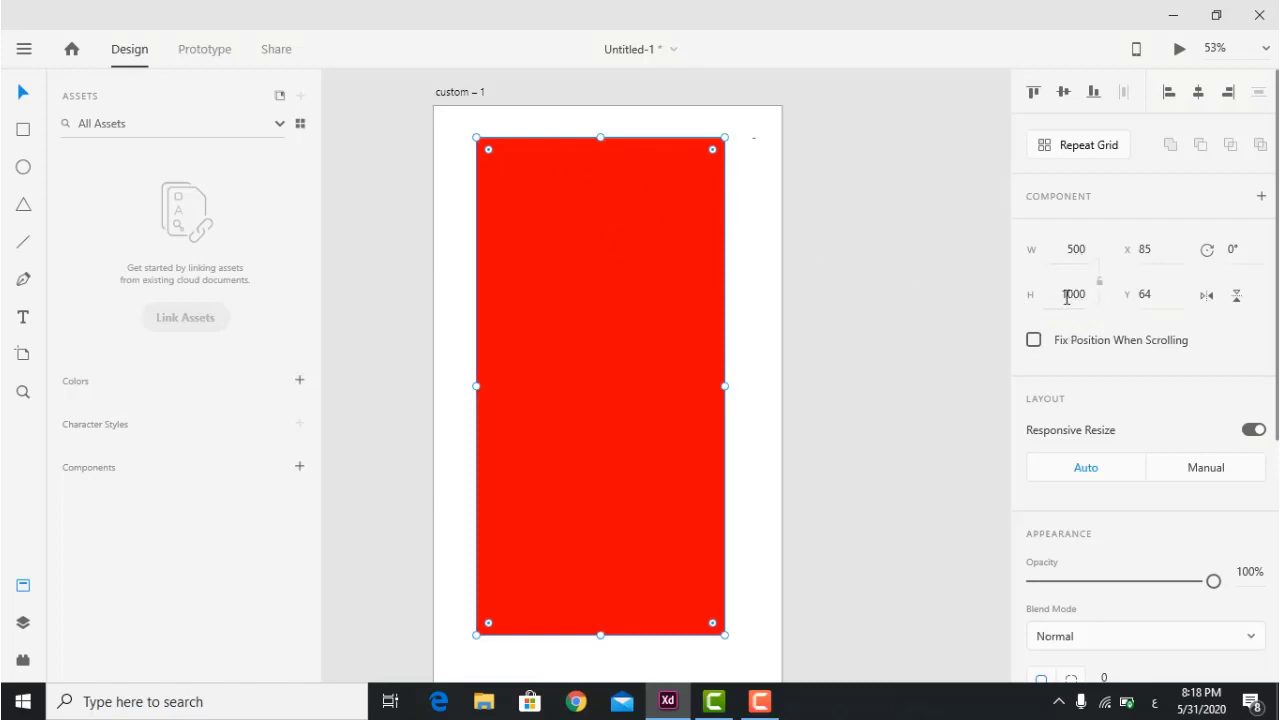
Change the rectangle's size to W 200 and H 100.
left_click_drag(1072, 249, 1112, 250)
type("200")
key("Return")
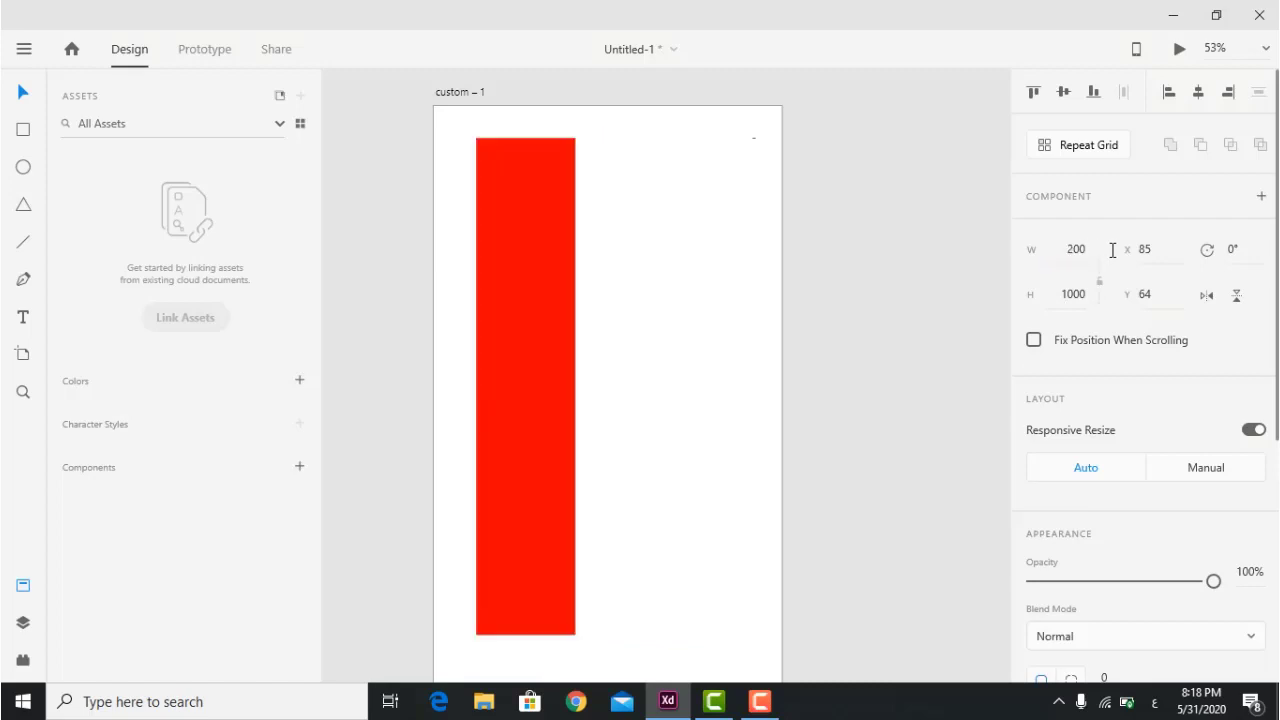
left_click_drag(1063, 294, 1106, 294)
type("100")
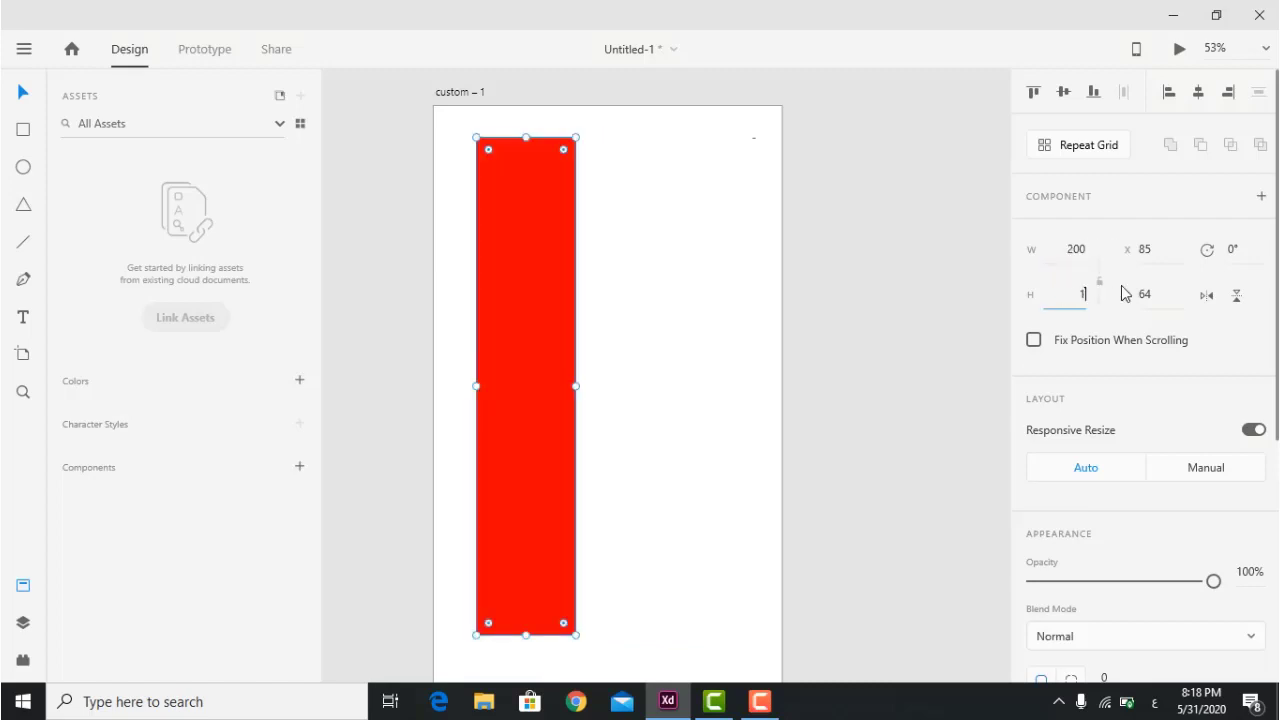
key("Return")
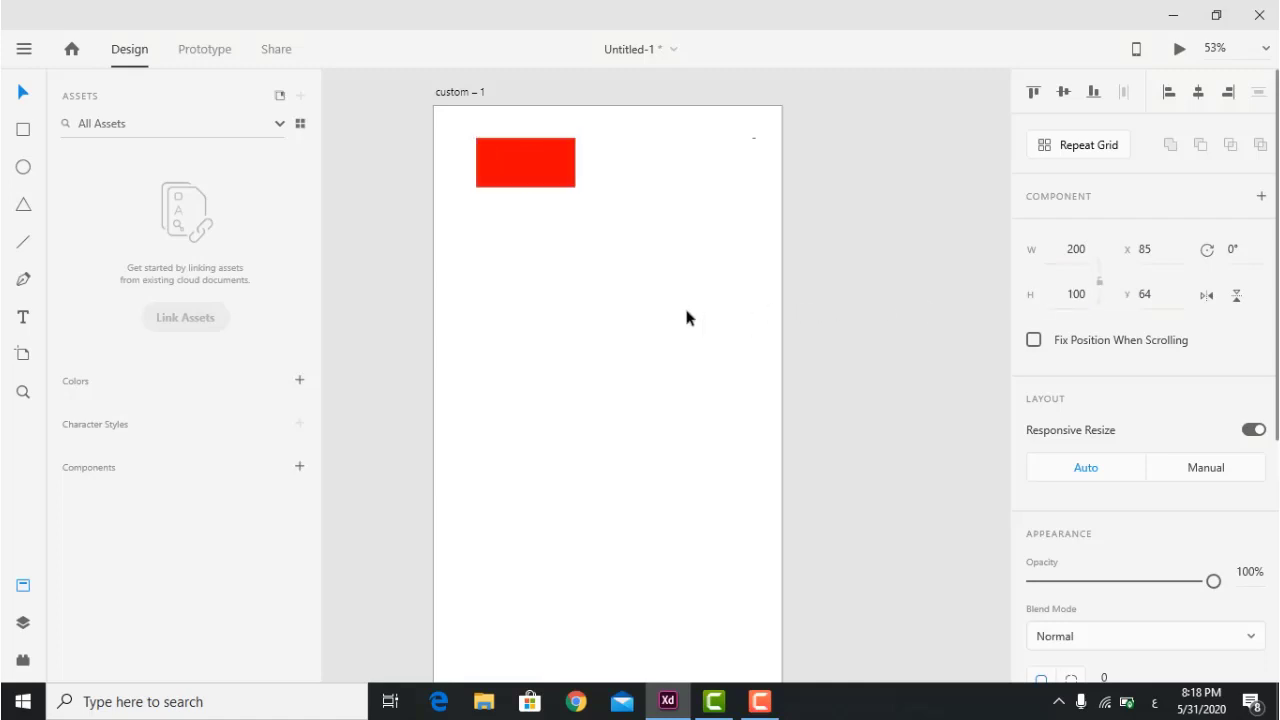
Rotate the red rectangle to 45°, then to 90°.
left_click(686, 316)
left_click(510, 143)
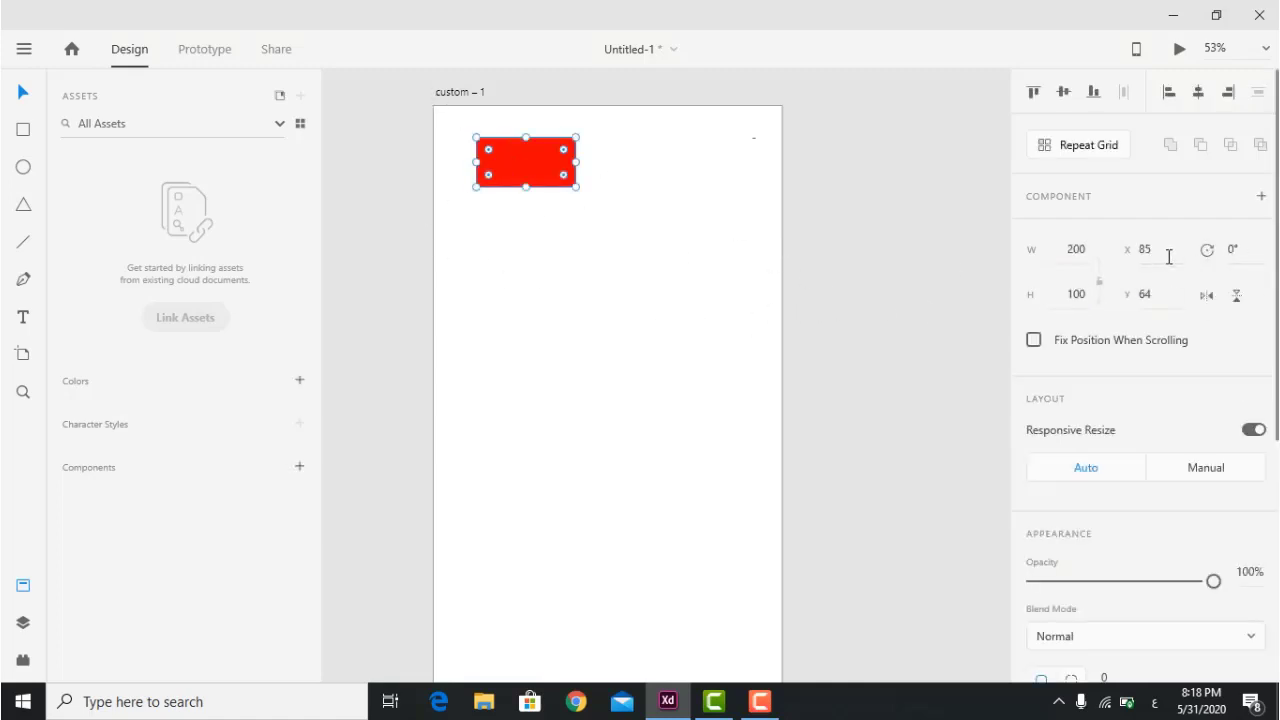
left_click(1235, 249)
type("45")
key("Return")
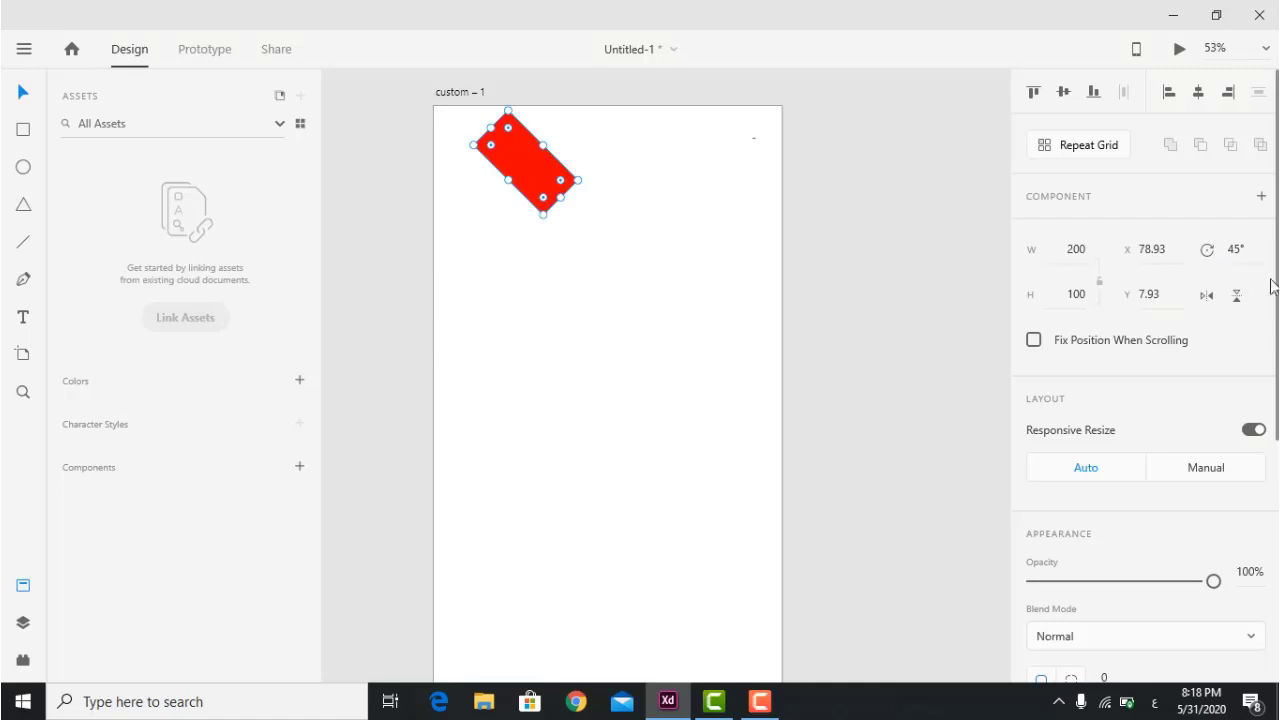
left_click(1248, 249)
type("90")
key("Return")
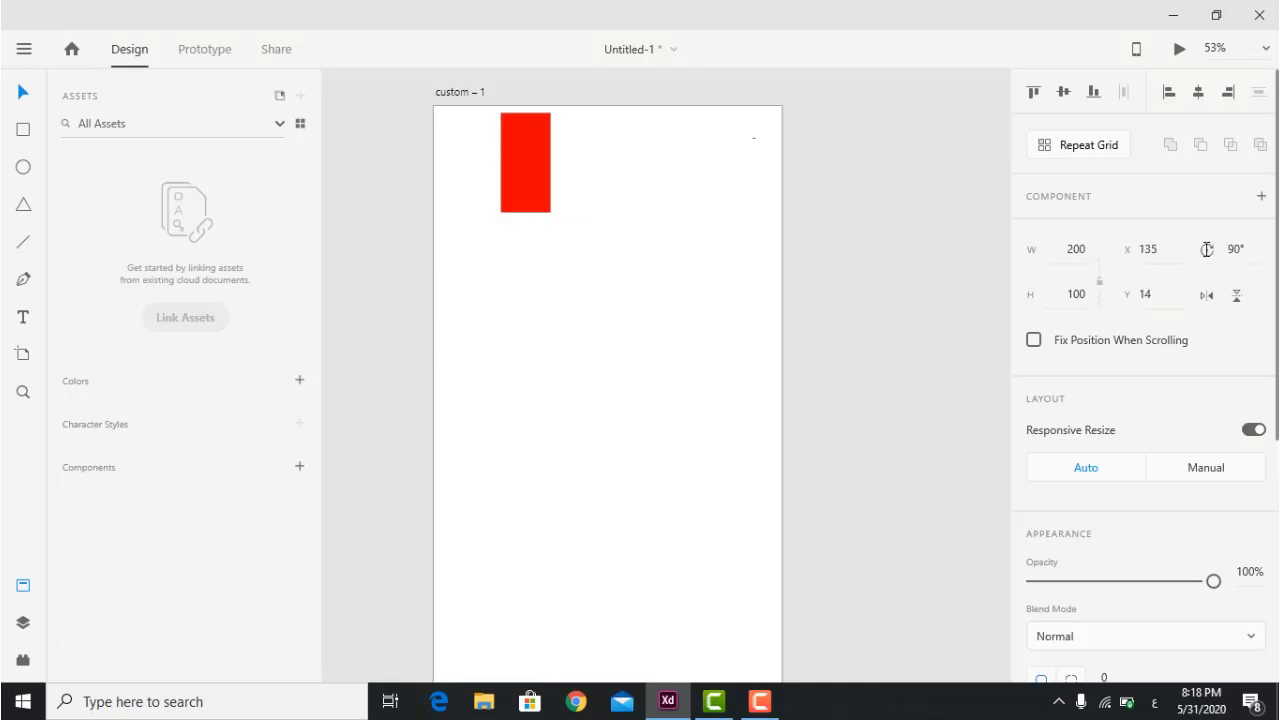
Move the rotated rectangle toward the lower right and position it at X 500, Y 700.
key("shift+Down")
key("shift+Down")
key("shift+Down")
key("shift+Down")
key("shift+Down")
key("shift+Down")
key("shift+Down")
key("shift+Right")
left_click_drag(529, 191, 566, 282)
left_click(1160, 258)
type("500")
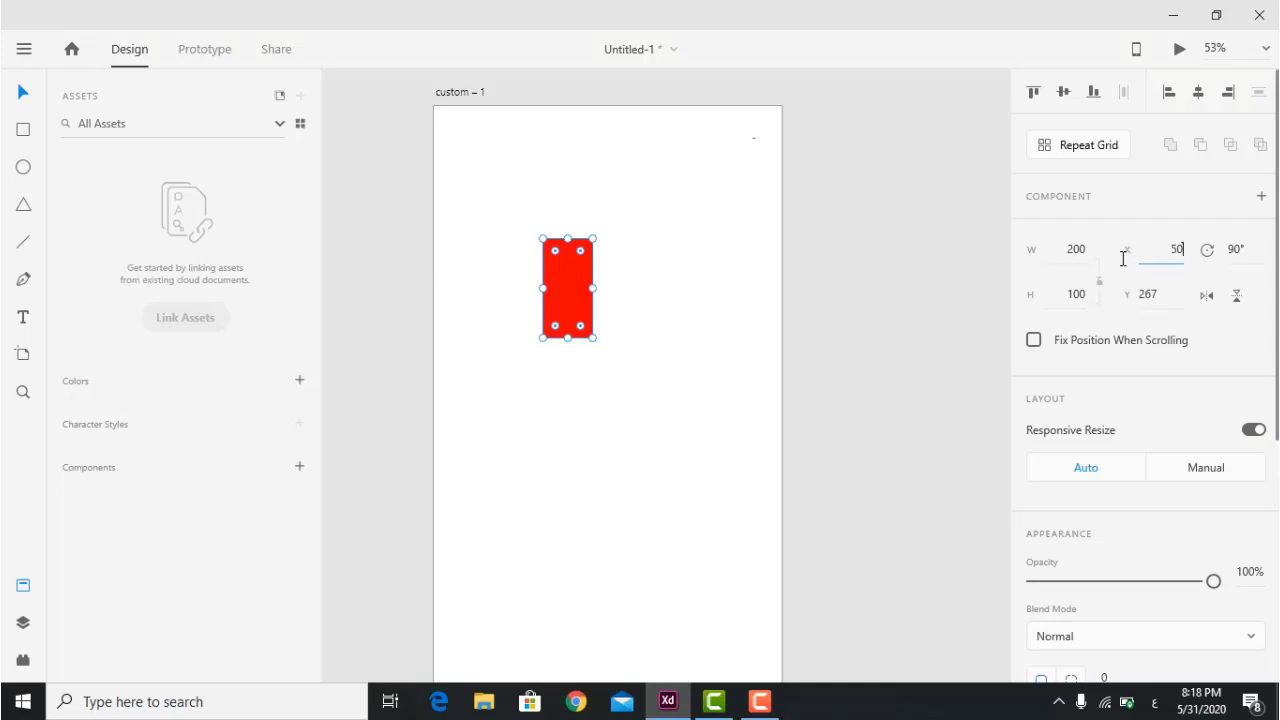
key("Return")
key("Tab")
type("700")
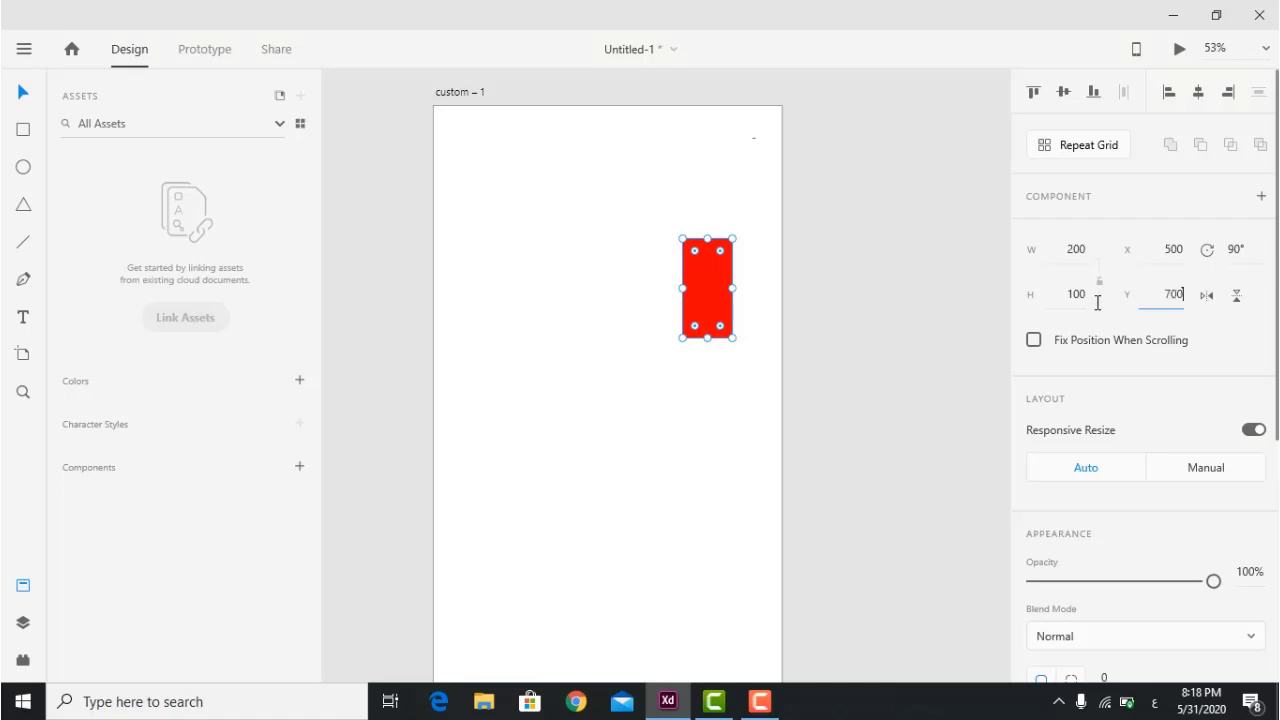
key("Return")
Marquee-select the red rectangle and drag it up toward the artboard centre.
left_click(608, 283)
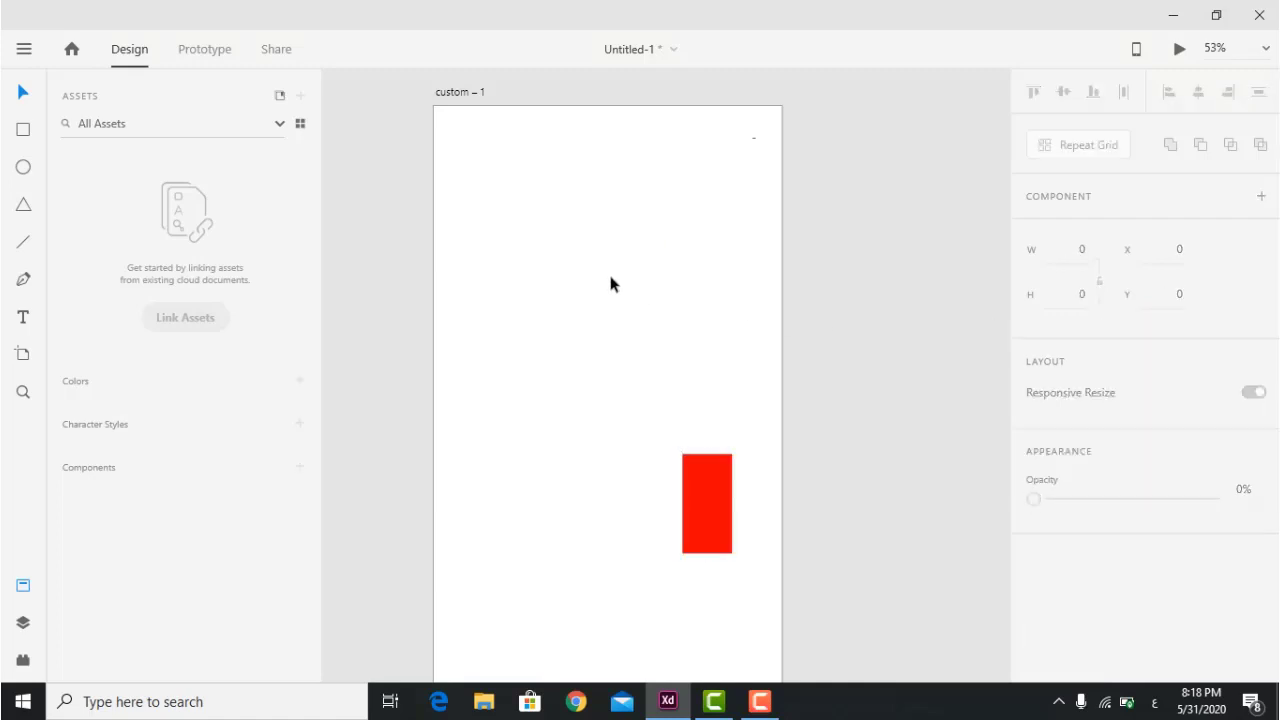
left_click_drag(634, 396, 706, 568)
left_click_drag(706, 503, 582, 277)
Lower the rectangle's opacity so it becomes a pale, translucent pink.
scroll(1208, 414, "down", 3)
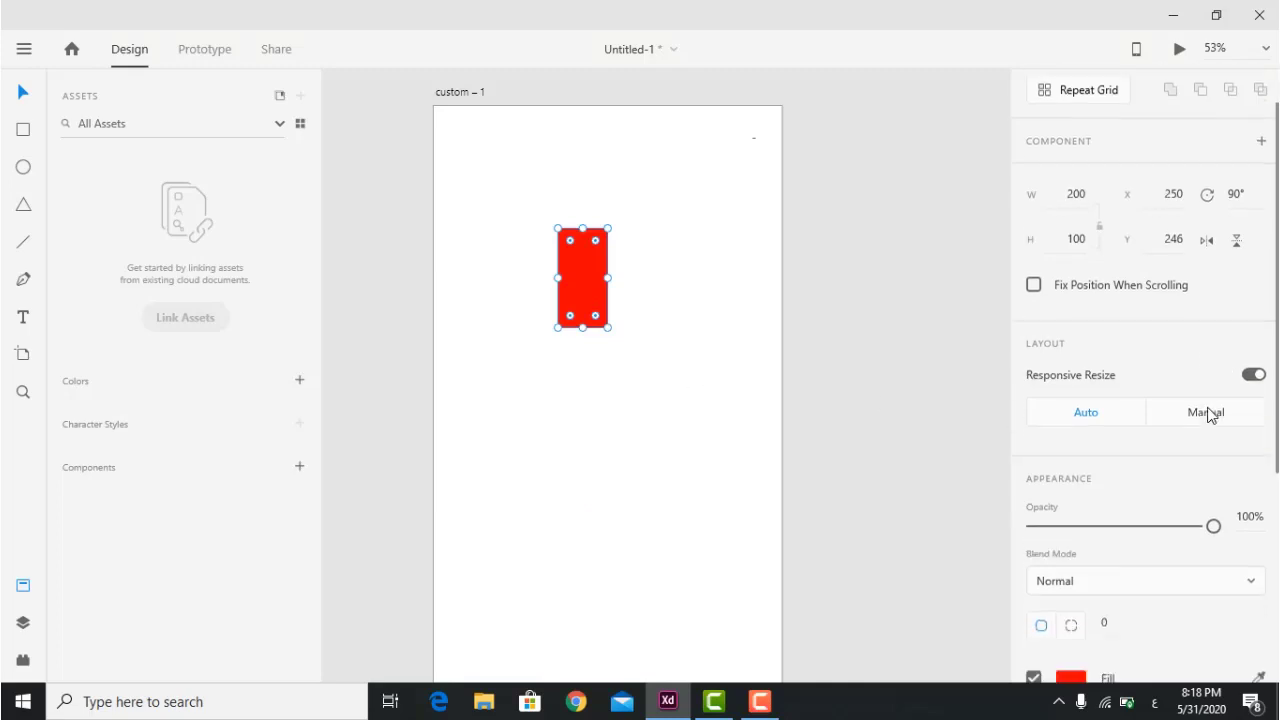
scroll(1194, 423, "down", 3)
scroll(1100, 305, "up", 3)
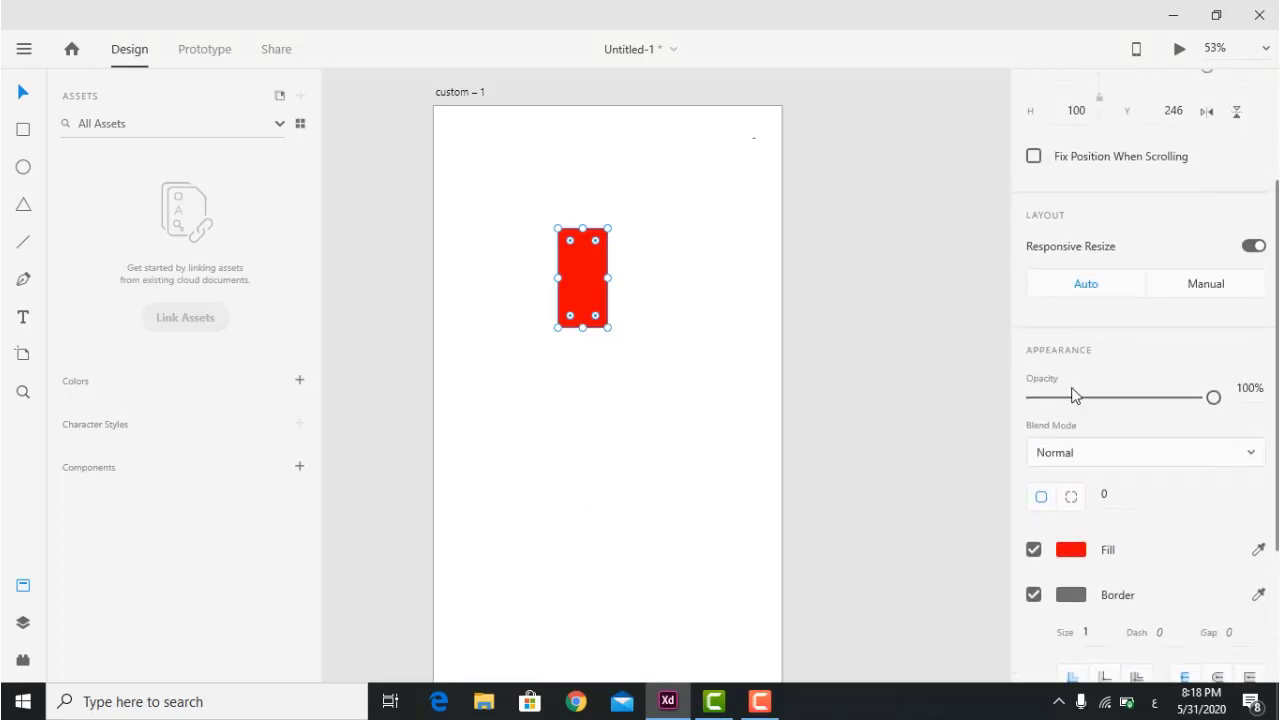
left_click_drag(1212, 404, 1090, 402)
left_click(571, 423)
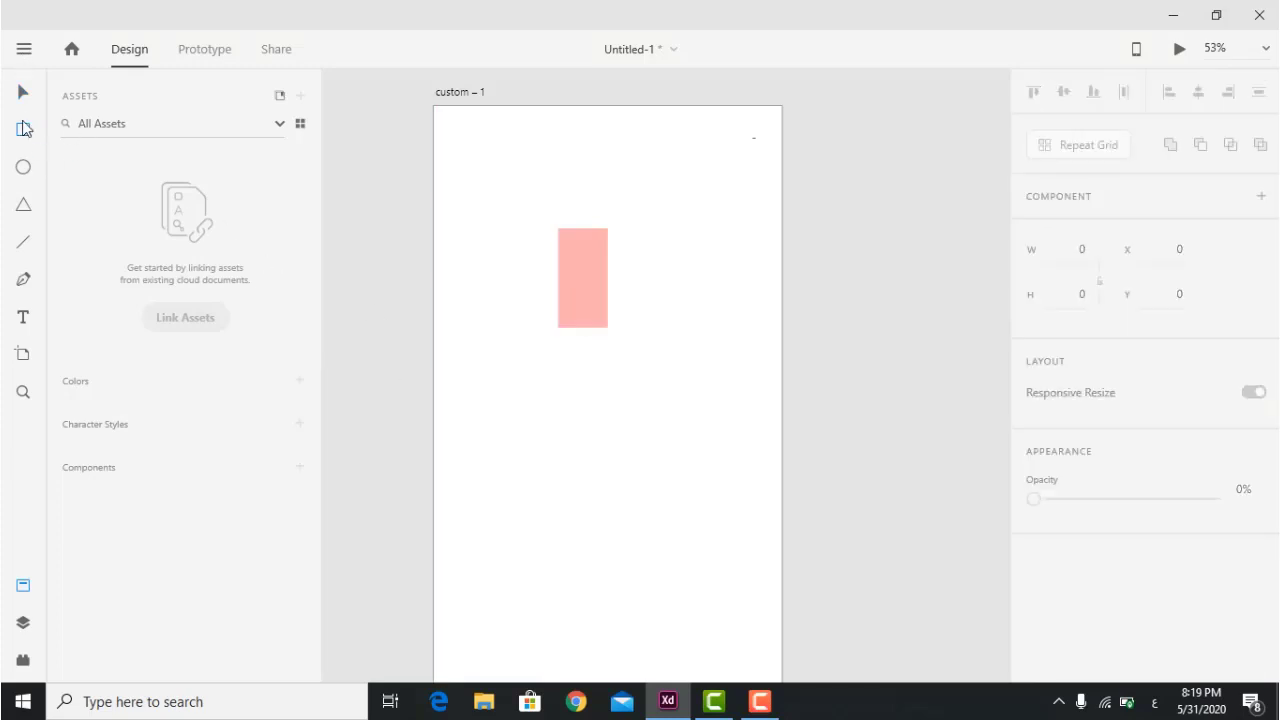
Draw a new rectangle and give it a violet-blue fill.
left_click_drag(453, 371, 584, 440)
scroll(1100, 460, "down", 5)
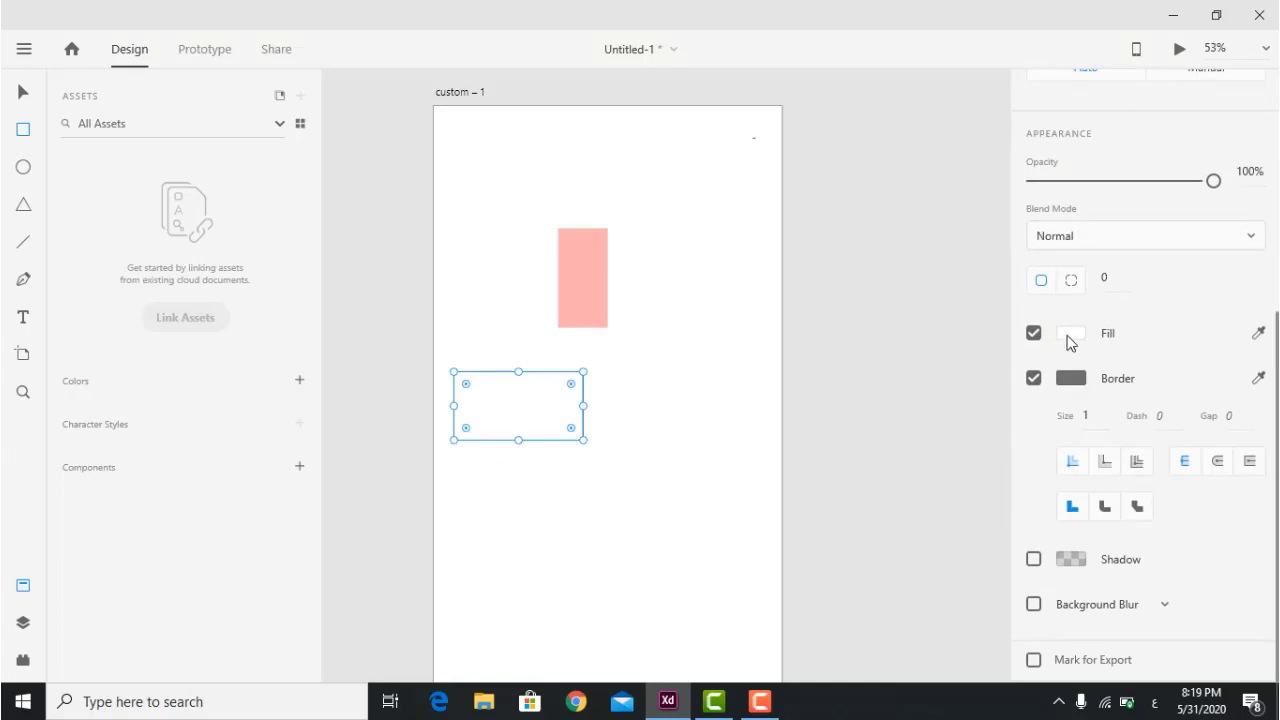
left_click(1068, 340)
left_click(929, 257)
left_click(975, 269)
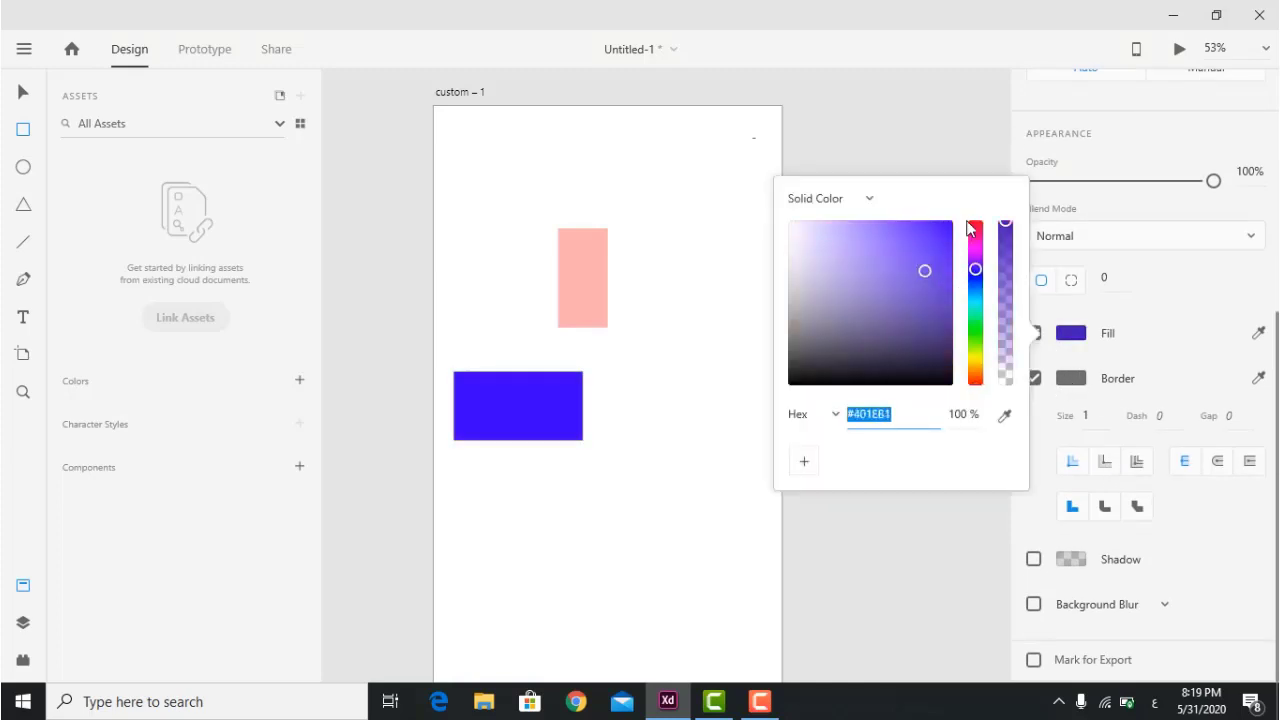
left_click(686, 143)
left_click(22, 92)
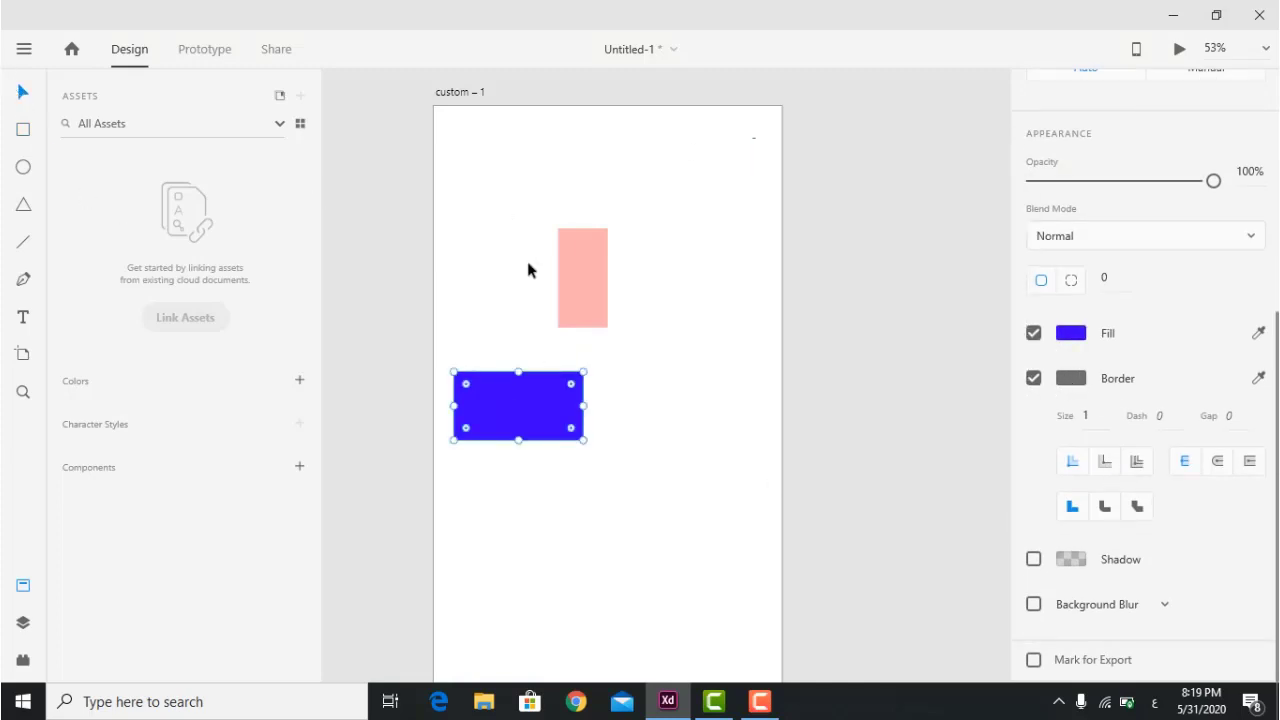
Place the blue rectangle over the pink one and show the Layers panel.
left_click_drag(603, 309, 571, 240)
left_click_drag(514, 420, 578, 281)
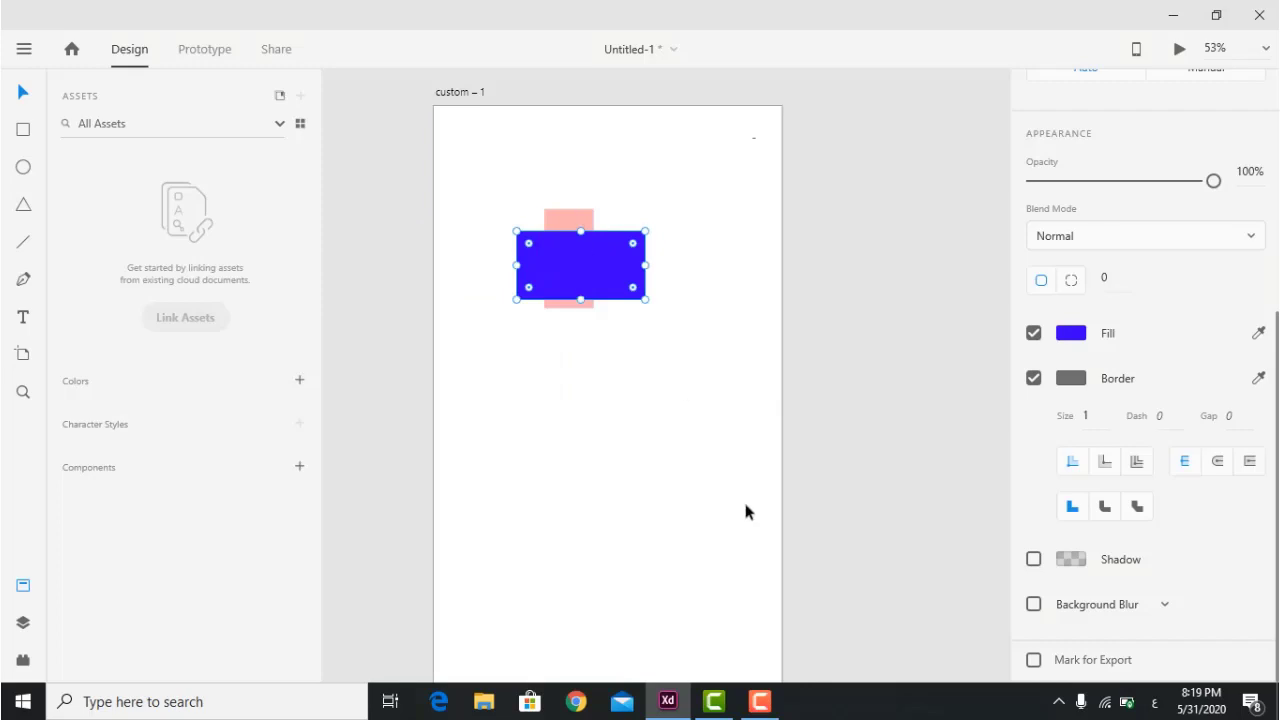
left_click(753, 512)
left_click(24, 624)
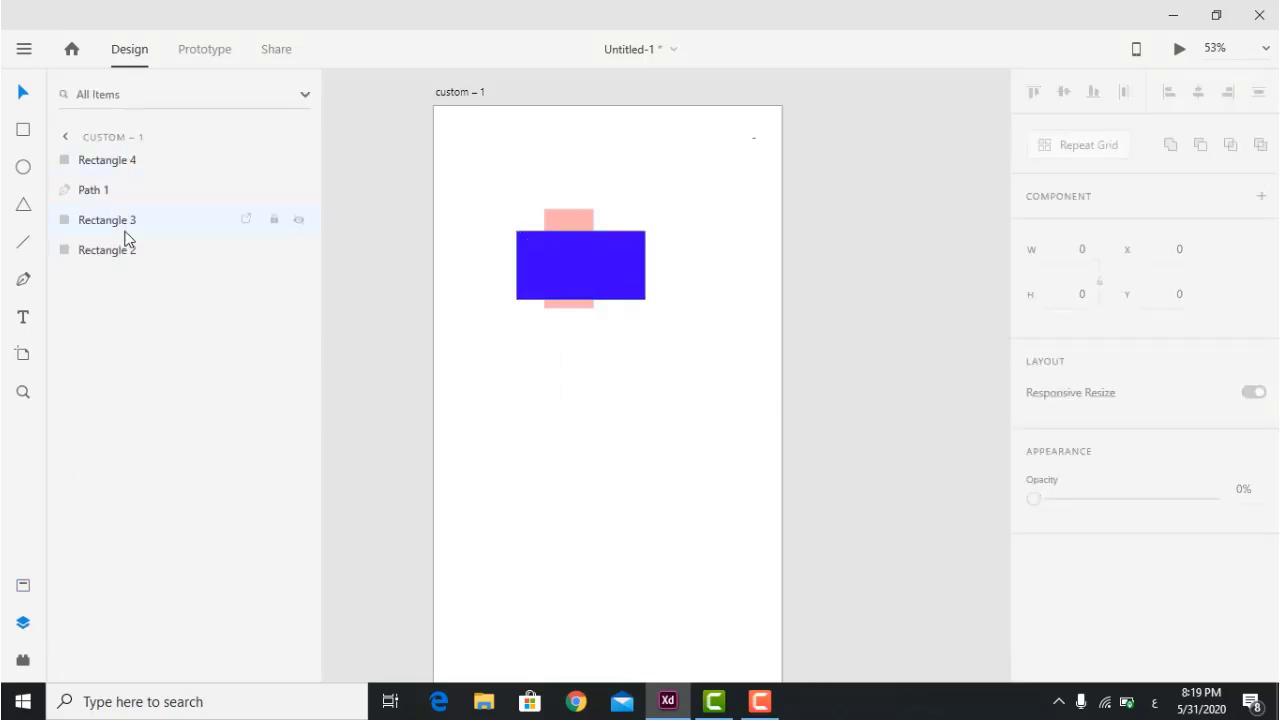
Send Rectangle 4 to the bottom of the layer stack and raise the pink rectangle to 100% opacity.
double_click(122, 163)
left_click_drag(60, 163, 109, 269)
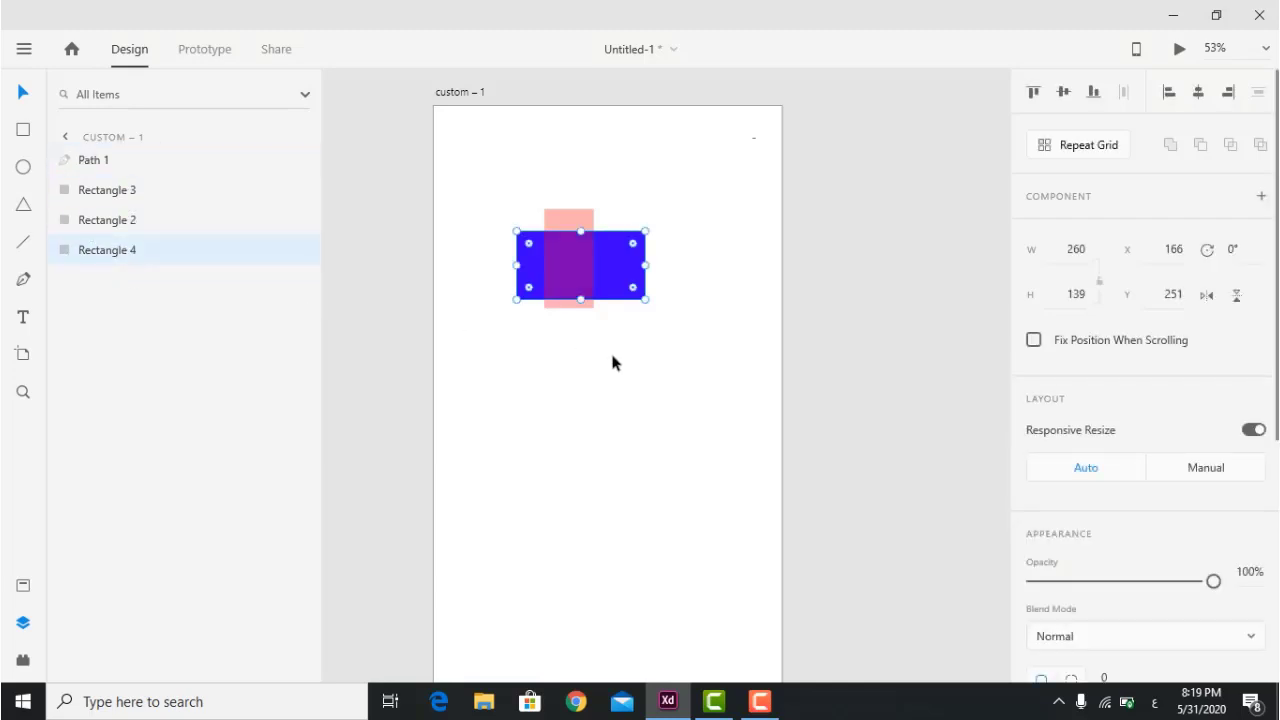
mouse_move(571, 214)
left_mouse_down()
mouse_move(621, 268)
mouse_move(589, 226)
left_mouse_up()
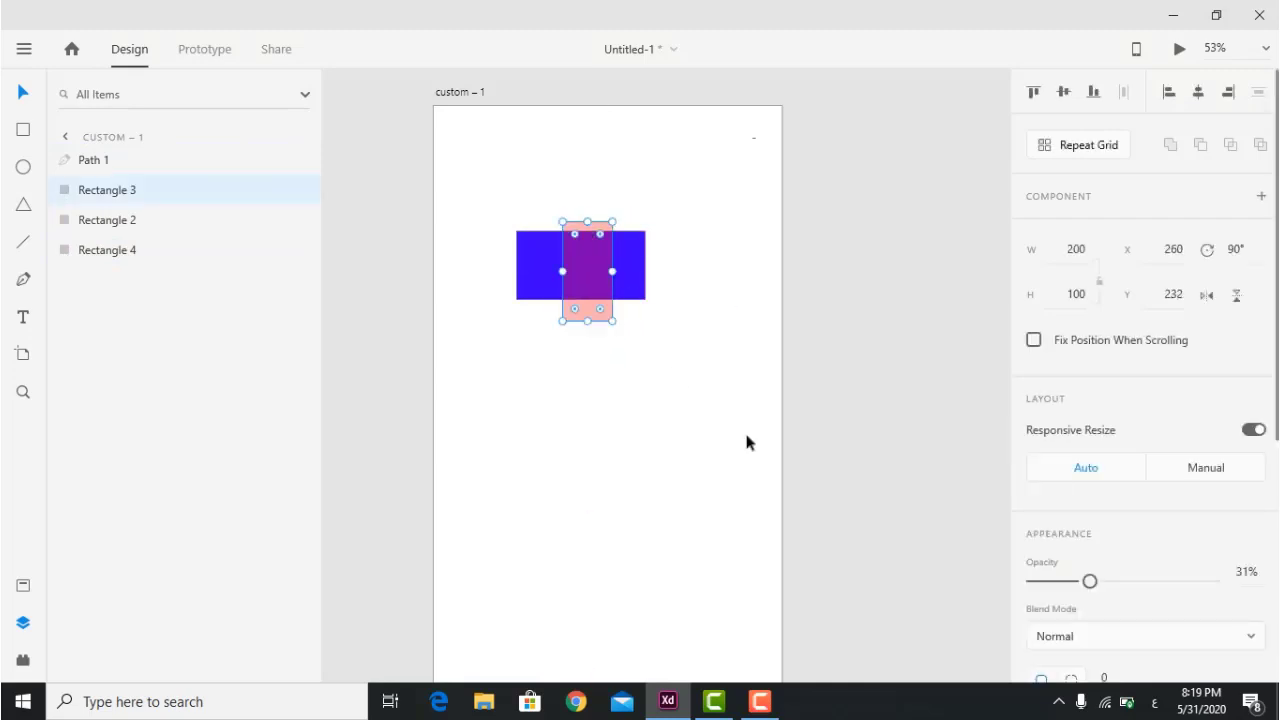
left_click_drag(1090, 581, 1276, 611)
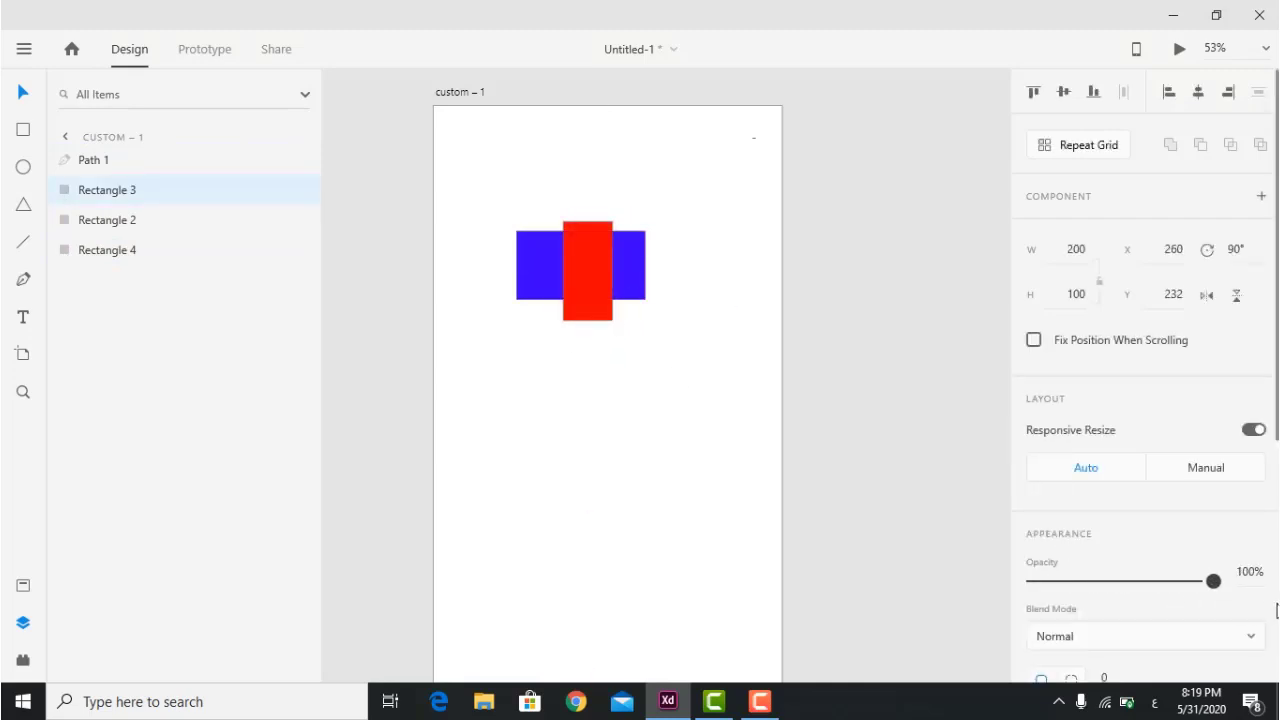
Nudge the red rectangle's position and lower its opacity to make it translucent again.
left_click(659, 320)
left_click(587, 258)
left_click_drag(587, 258, 586, 263)
left_click_drag(1213, 580, 1163, 581)
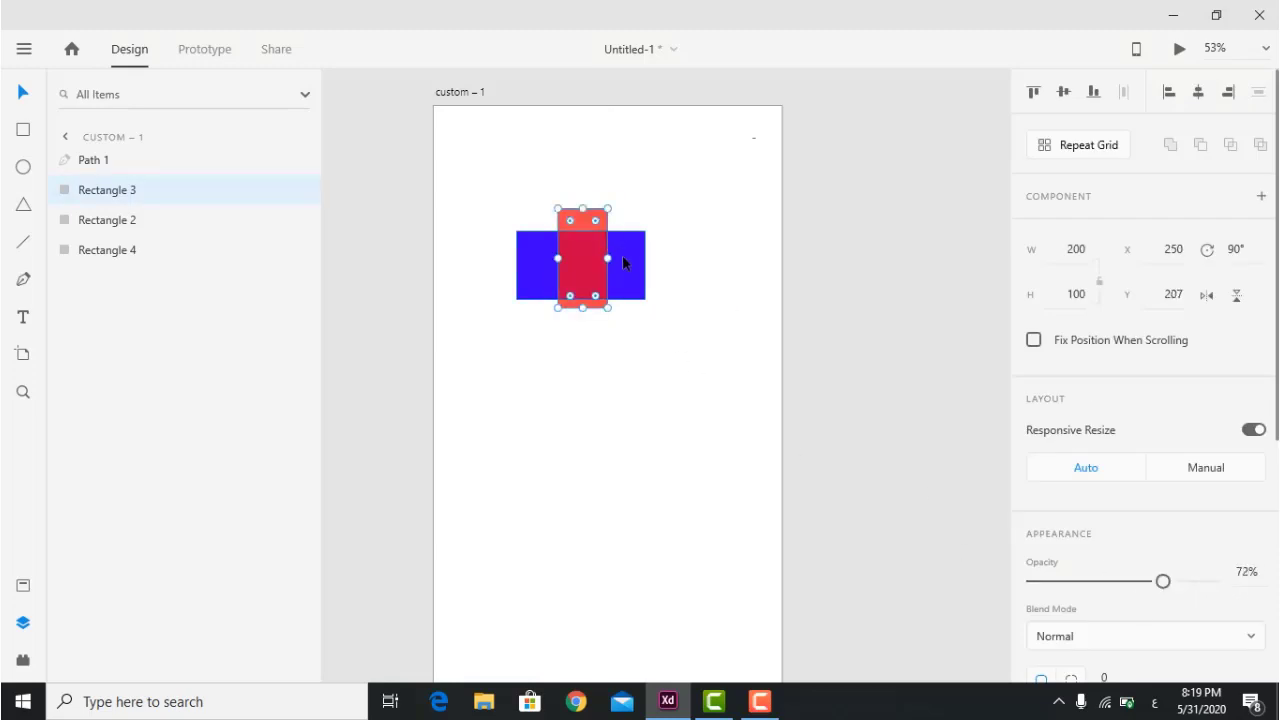
left_click_drag(1163, 581, 1089, 581)
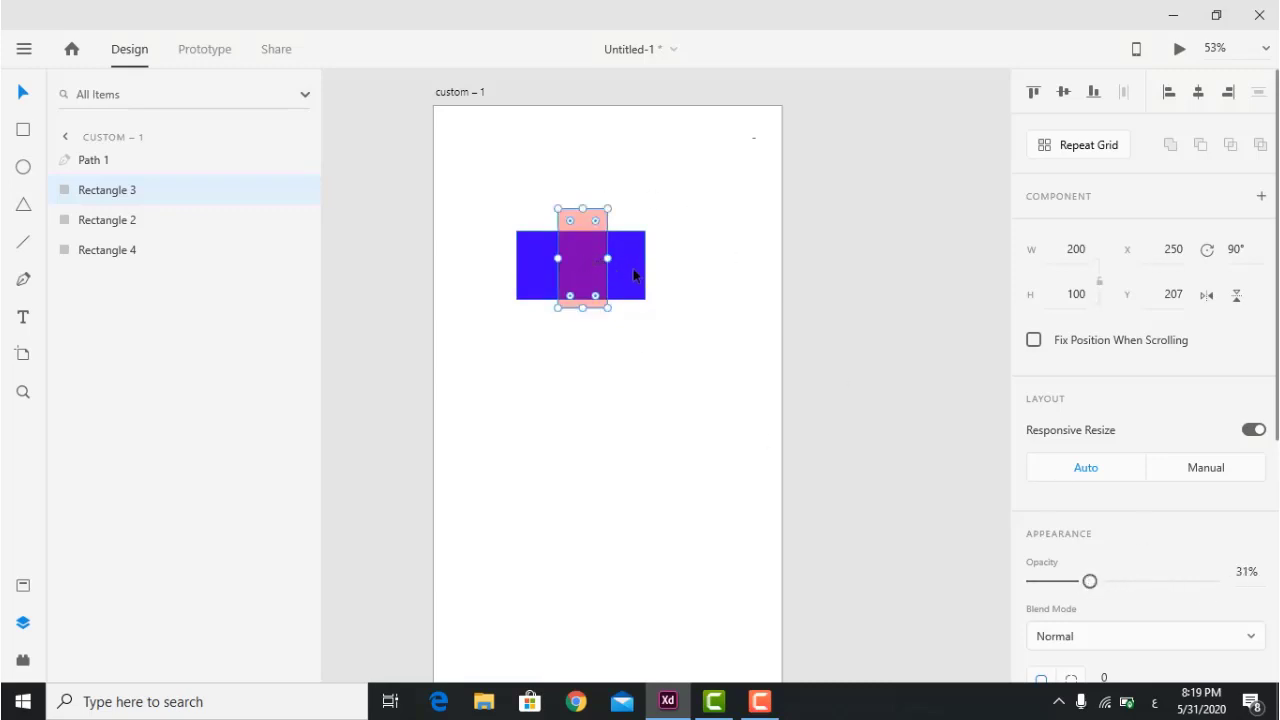
Delete the blue Rectangle 4, leaving only the pink rectangle.
left_click(637, 270)
key("Delete")
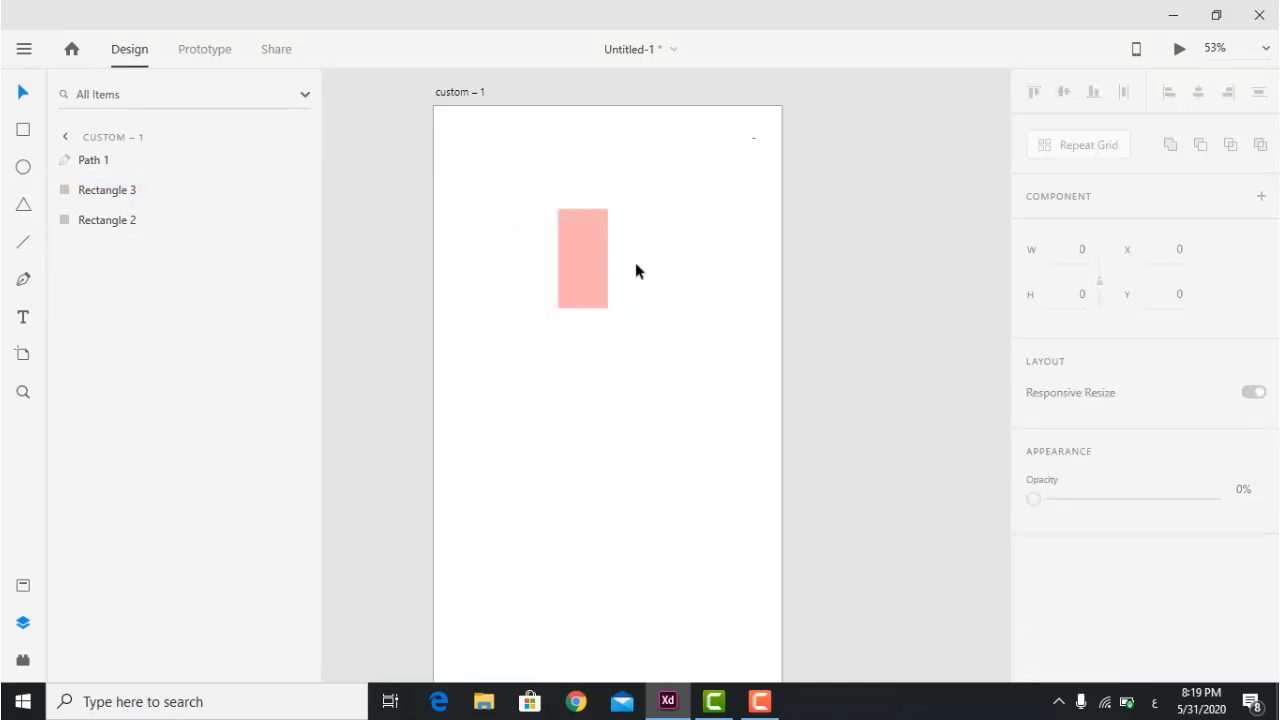
left_click(581, 237)
Restore the rectangle to full-opacity red and set its border colour to #4300FF.
left_click_drag(1090, 581, 1246, 591)
scroll(1135, 553, "down", 5)
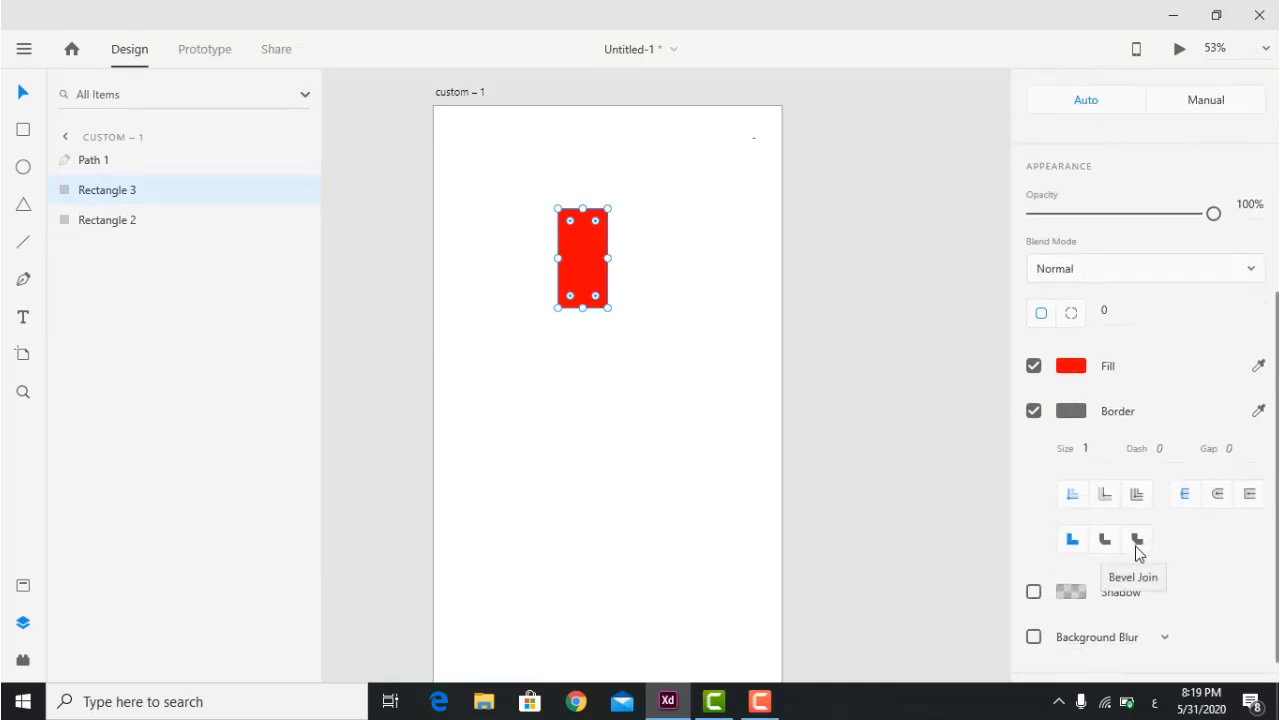
left_click(1071, 412)
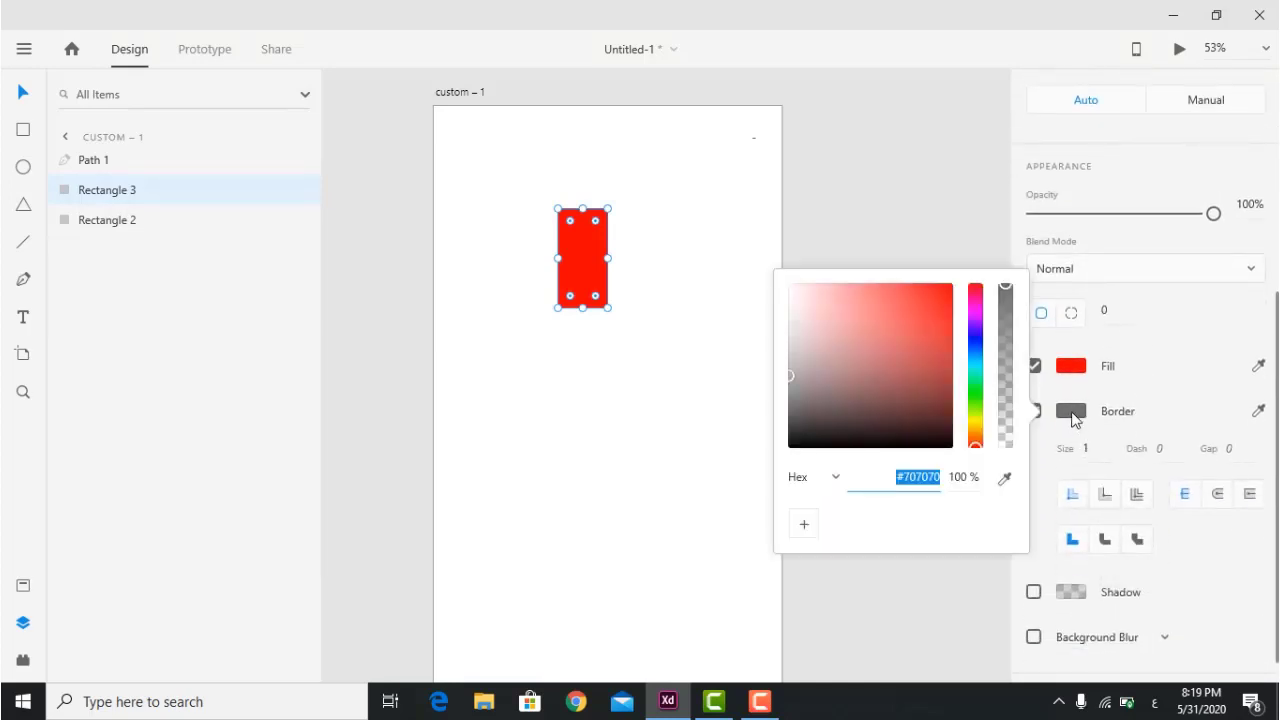
left_click(973, 333)
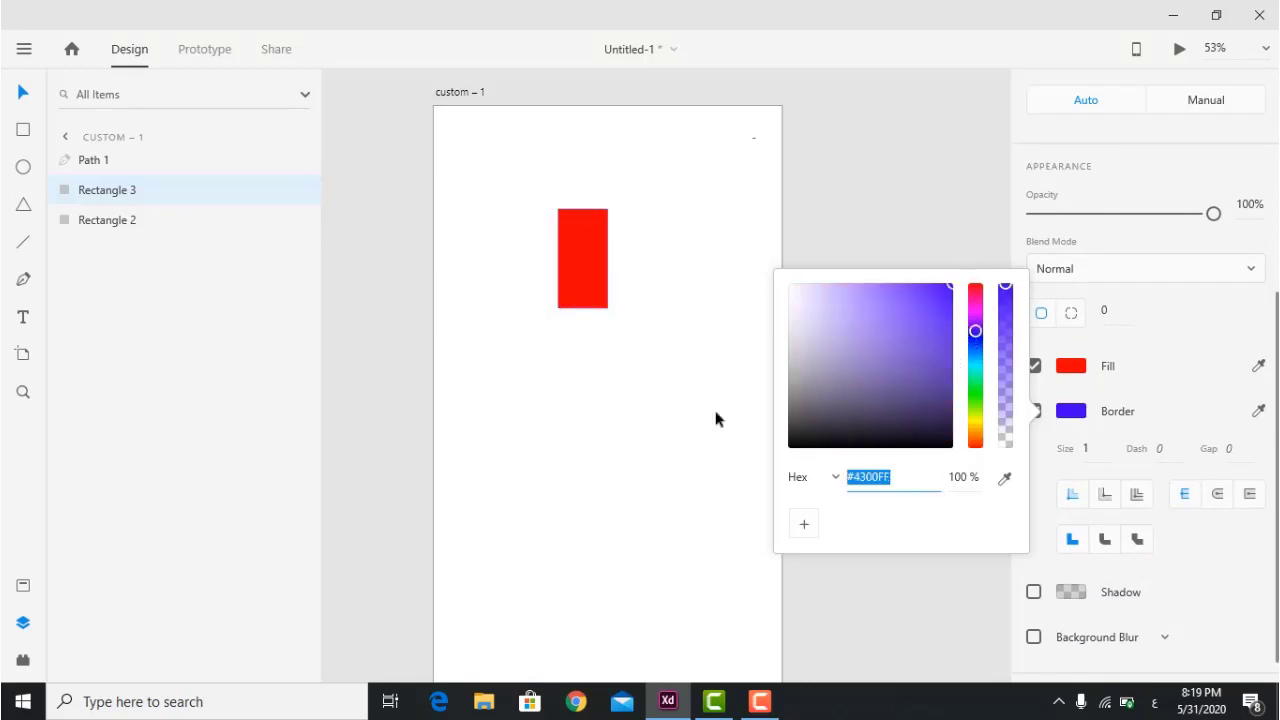
left_click(661, 420)
left_click(574, 255)
Set the border size to 10.
scroll(1139, 532, "down", 5)
left_click(1105, 448)
type("10")
key("Return")
Give the rectangle's border a dash length of 10.
left_click(660, 222)
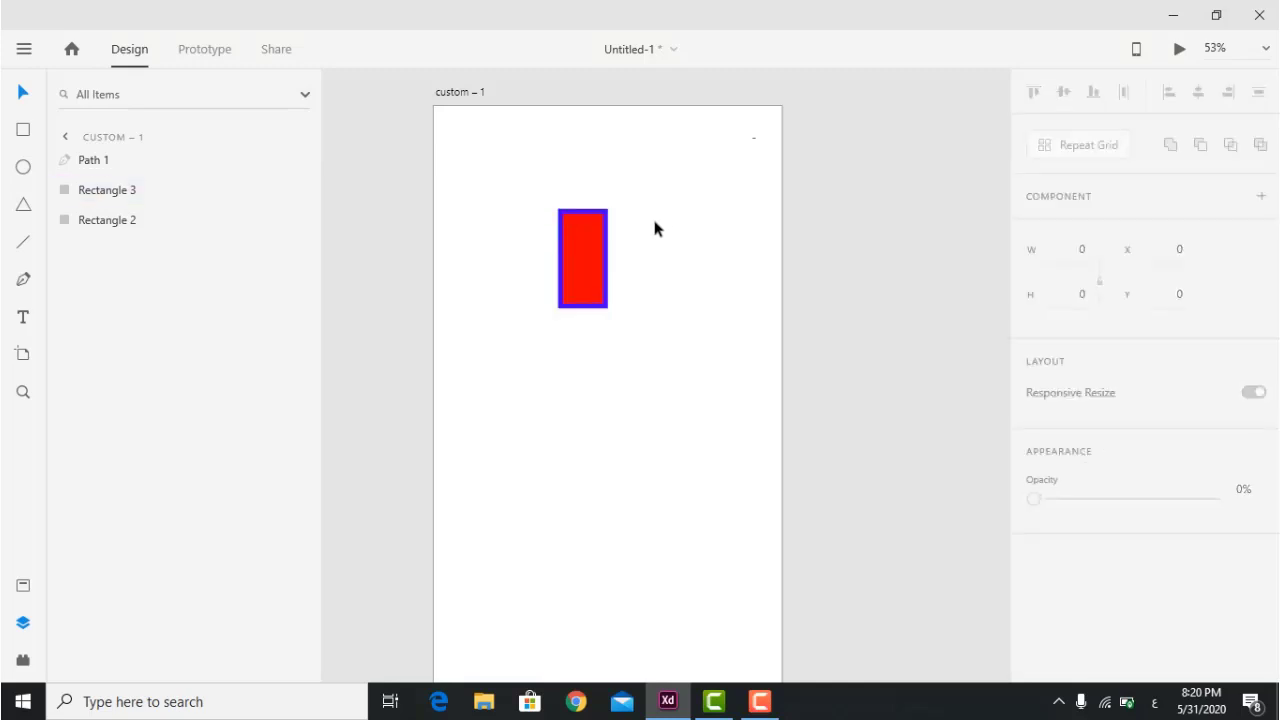
left_click(581, 230)
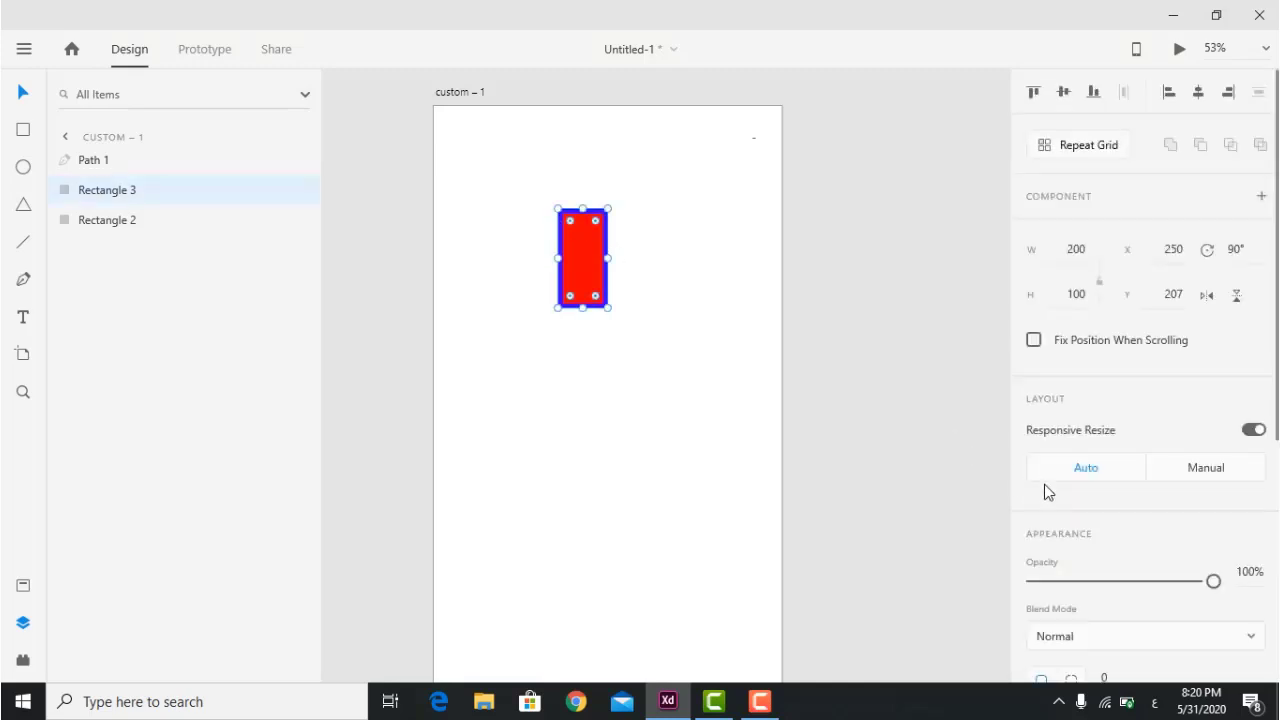
scroll(1035, 482, "down", 5)
left_click(1165, 416)
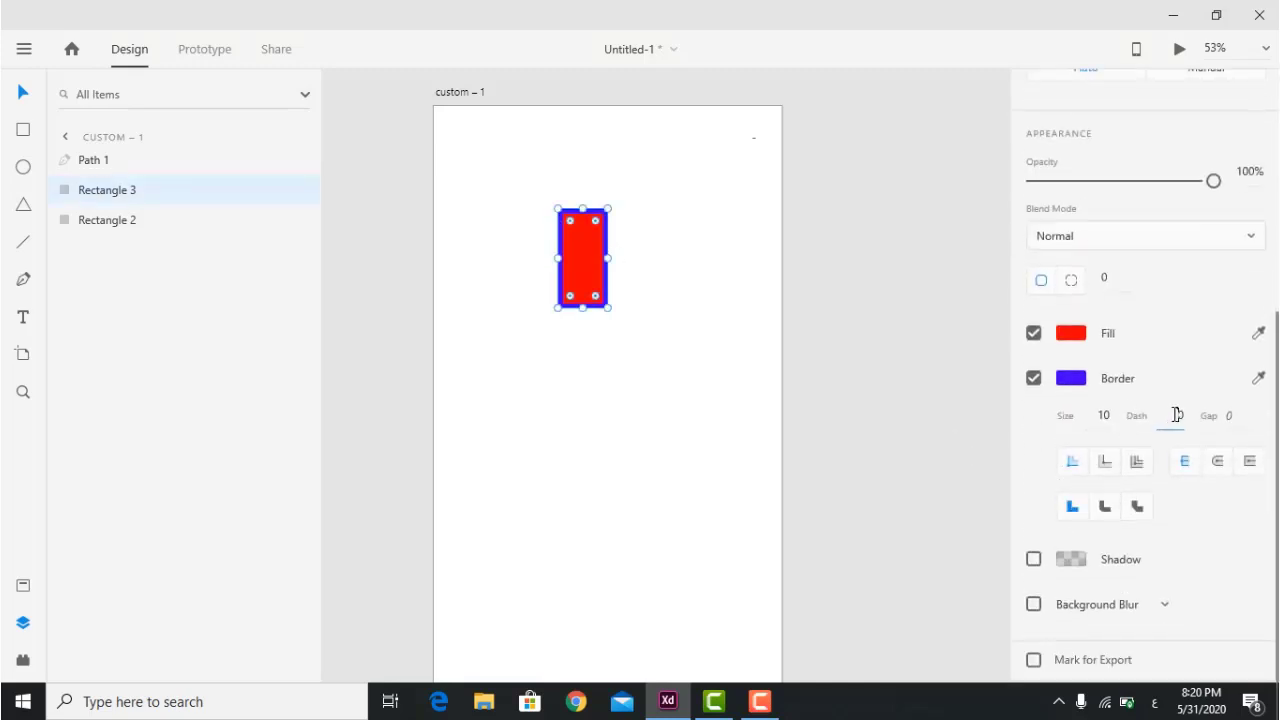
type("10")
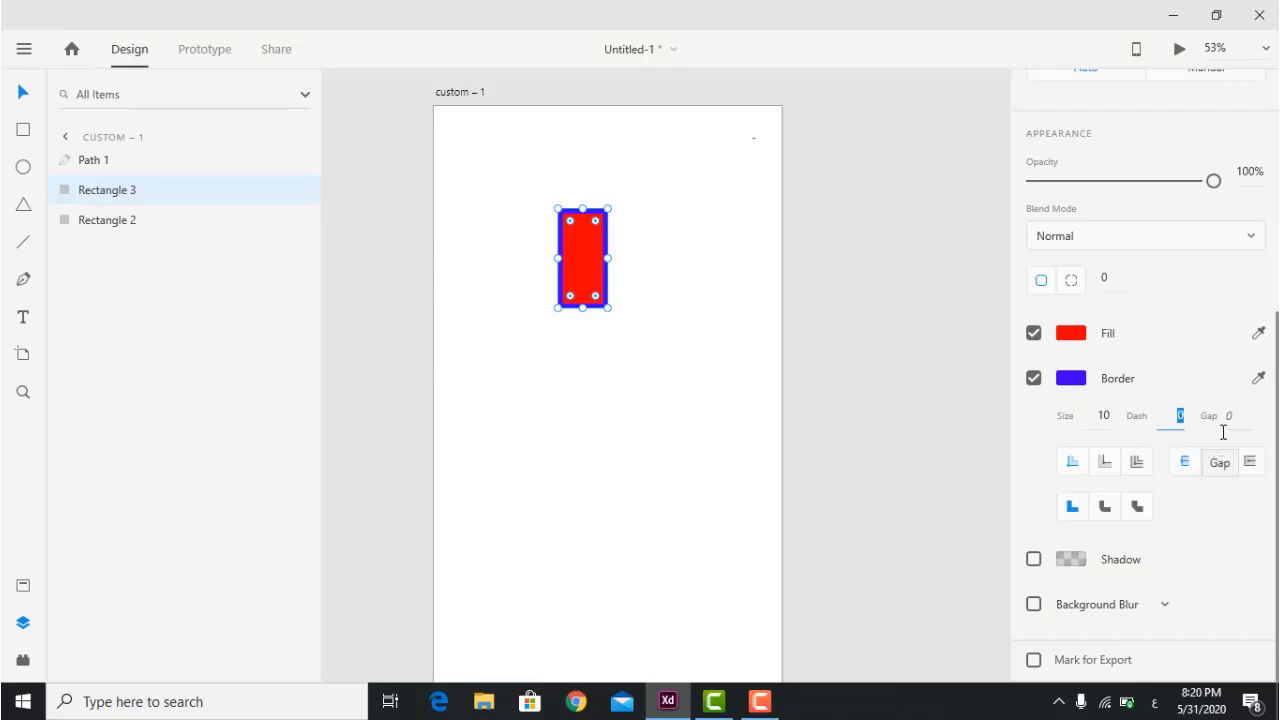
key("Return")
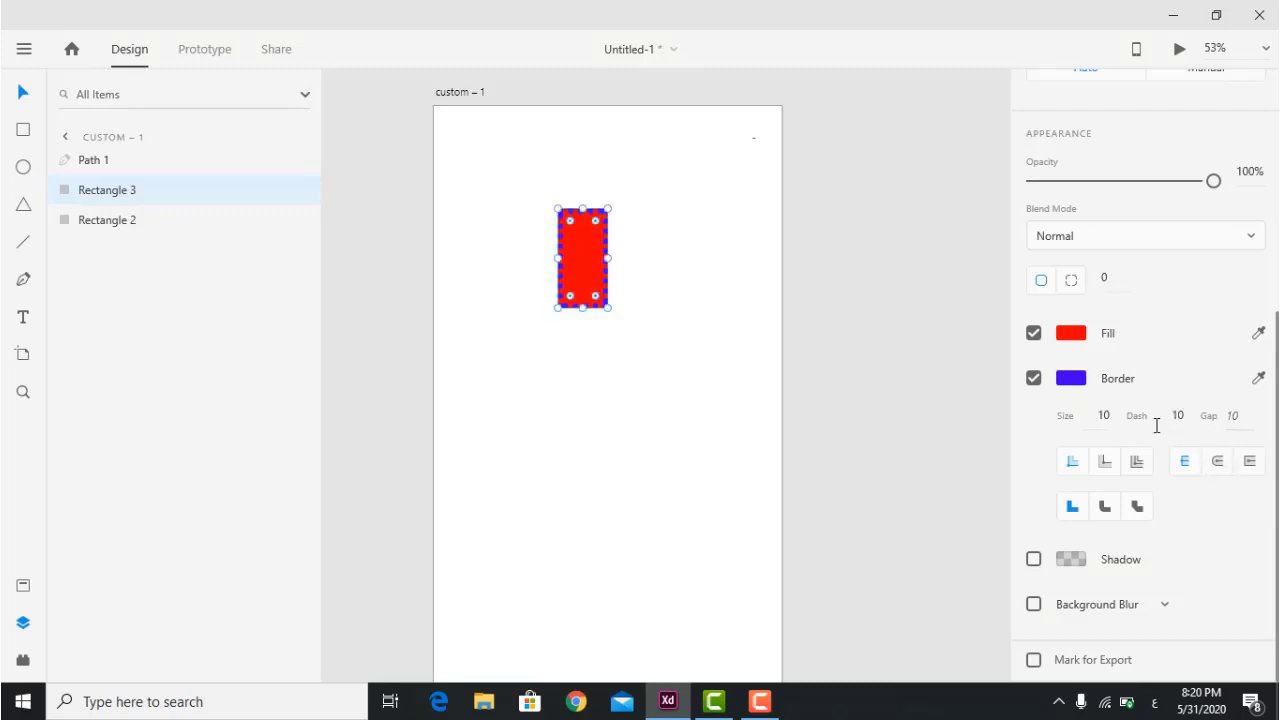
Adjust the dash gap to 17 and fine-tune the dash length with the arrow keys.
left_click(666, 250)
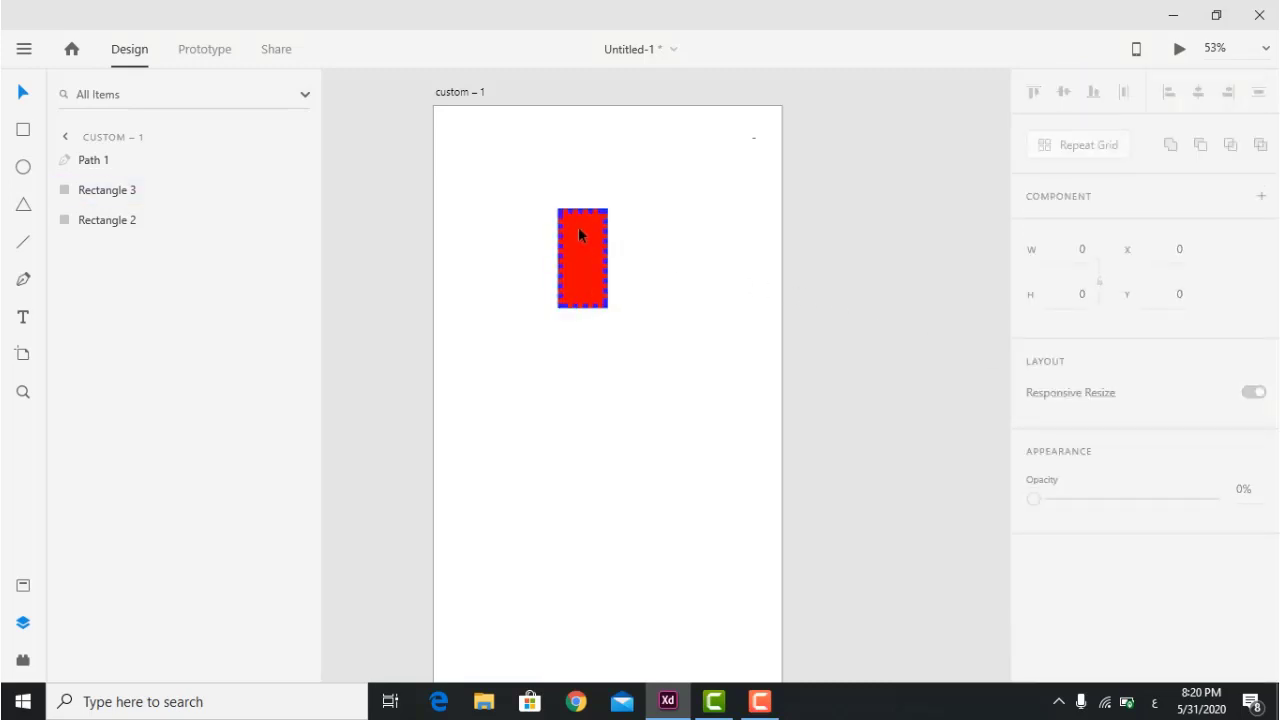
left_click(593, 257)
scroll(1166, 393, "down", 5)
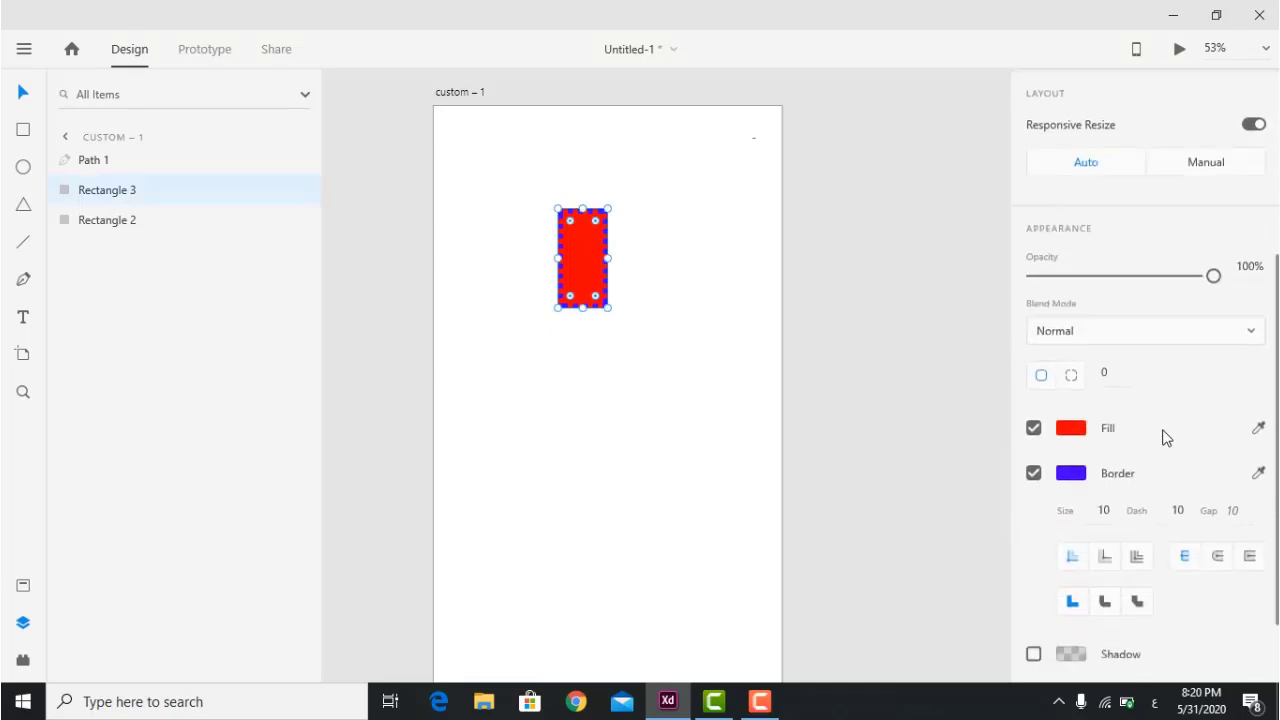
left_click(1243, 448)
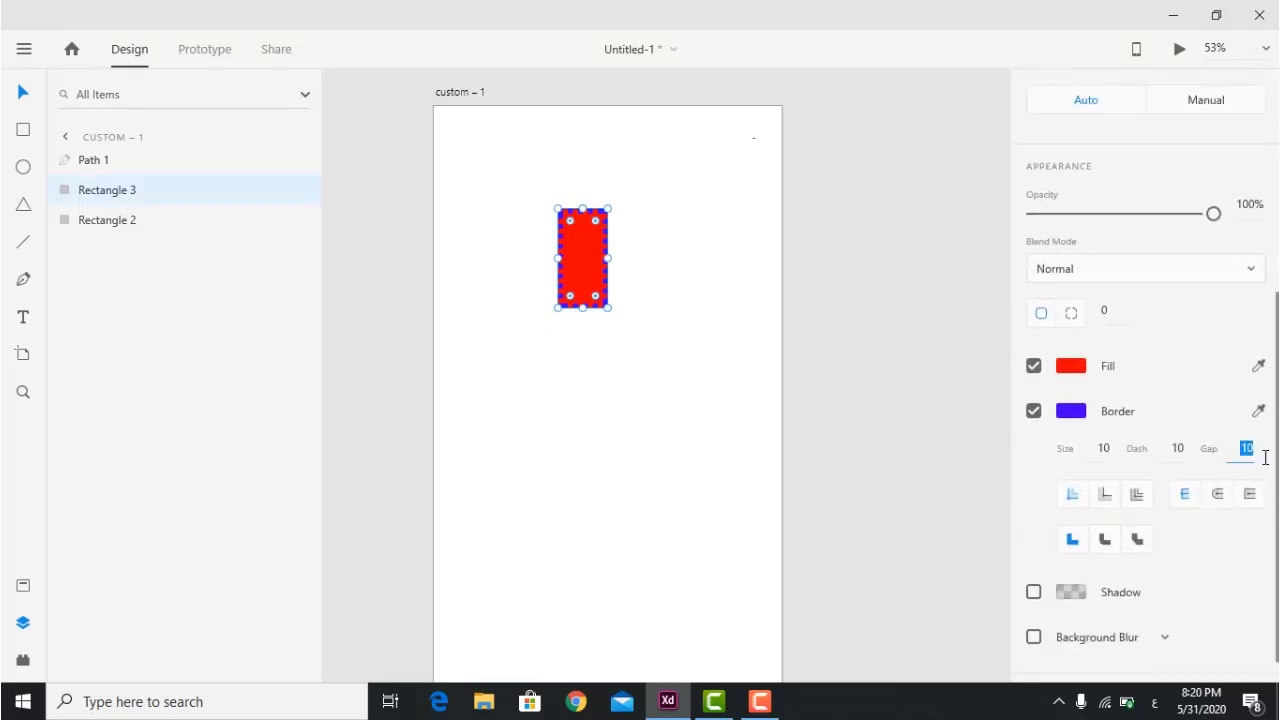
key("Up")
key("Up")
key("Up")
key("Up")
key("Up")
key("Up")
key("Up")
key("Up")
key("Up")
key("Up")
key("Up")
key("Up")
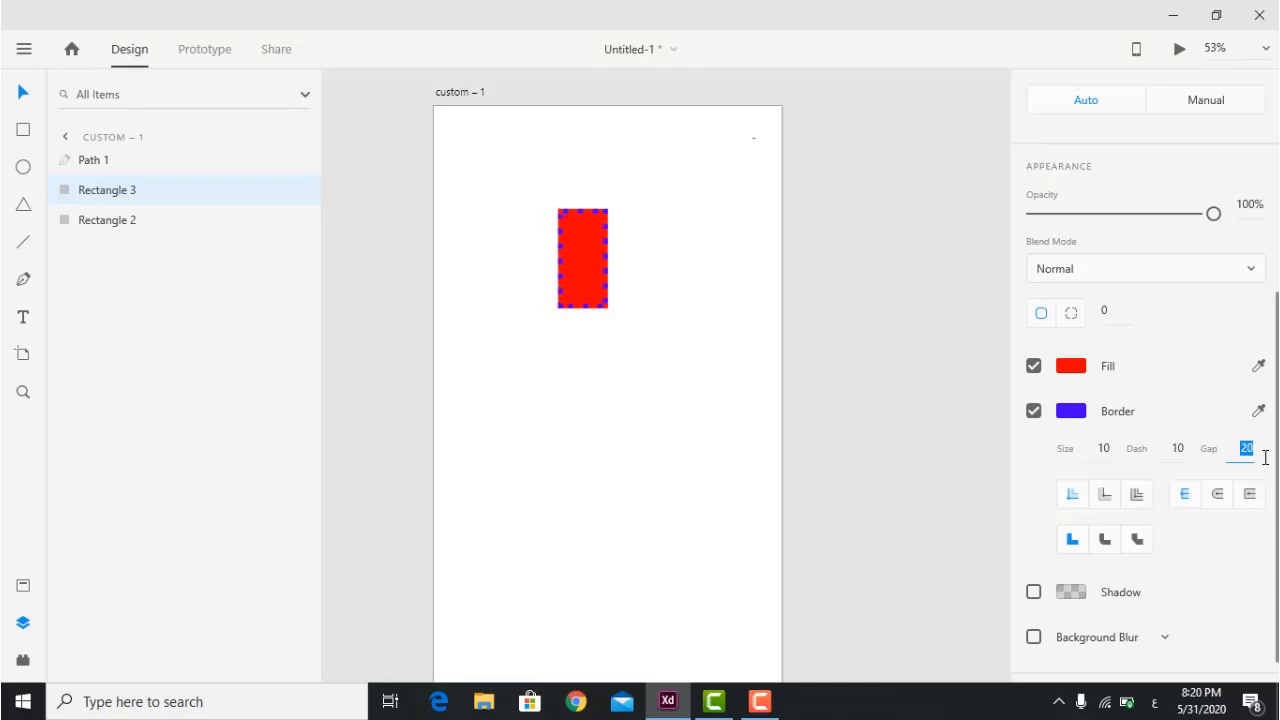
key("Up")
key("Up")
key("Up")
key("Up")
key("Up")
key("Up")
key("Up")
key("Up")
key("Up")
key("Up")
key("Up")
key("Up")
key("Up")
key("Down")
key("Down")
key("Down")
key("Down")
key("Down")
key("Down")
key("Down")
key("Down")
key("Down")
key("Down")
key("Down")
key("Down")
key("Down")
key("Down")
key("Down")
key("Down")
left_click(1173, 449)
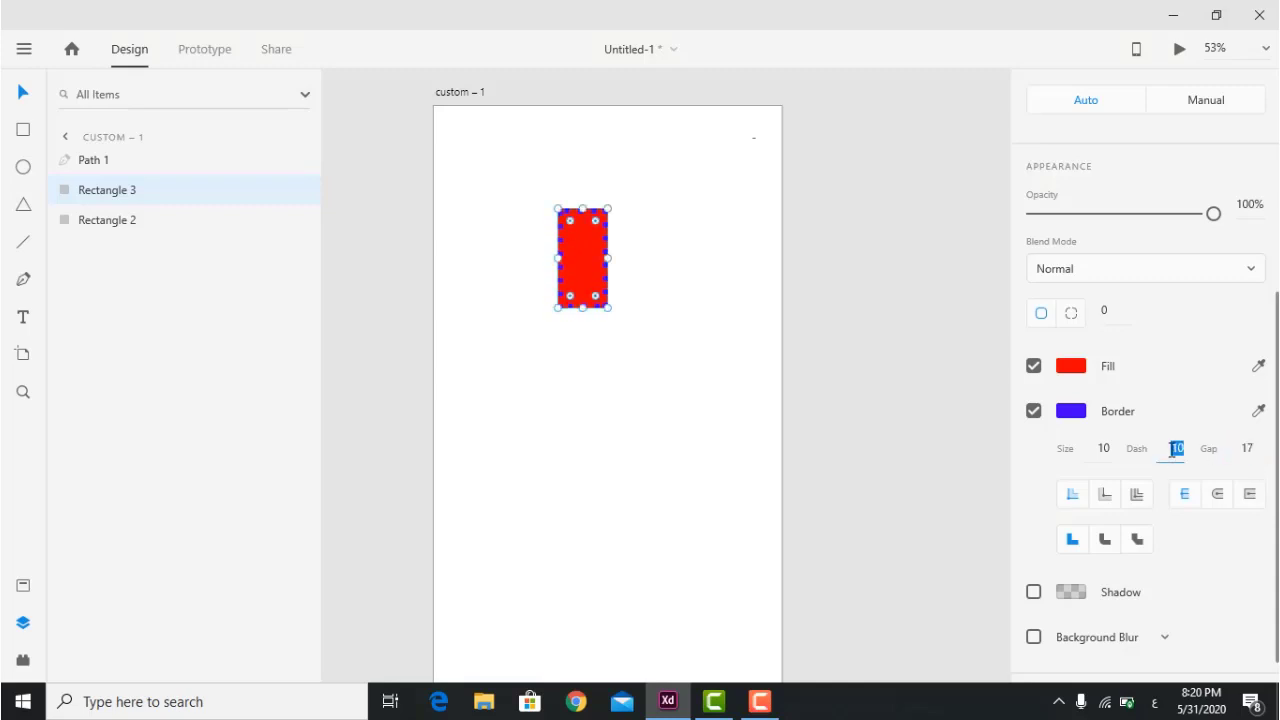
key("Up")
key("Up")
key("Up")
key("Up")
key("Up")
key("Up")
key("Up")
key("Up")
key("Up")
key("Up")
key("Up")
key("Up")
key("Up")
key("Up")
key("Up")
key("Up")
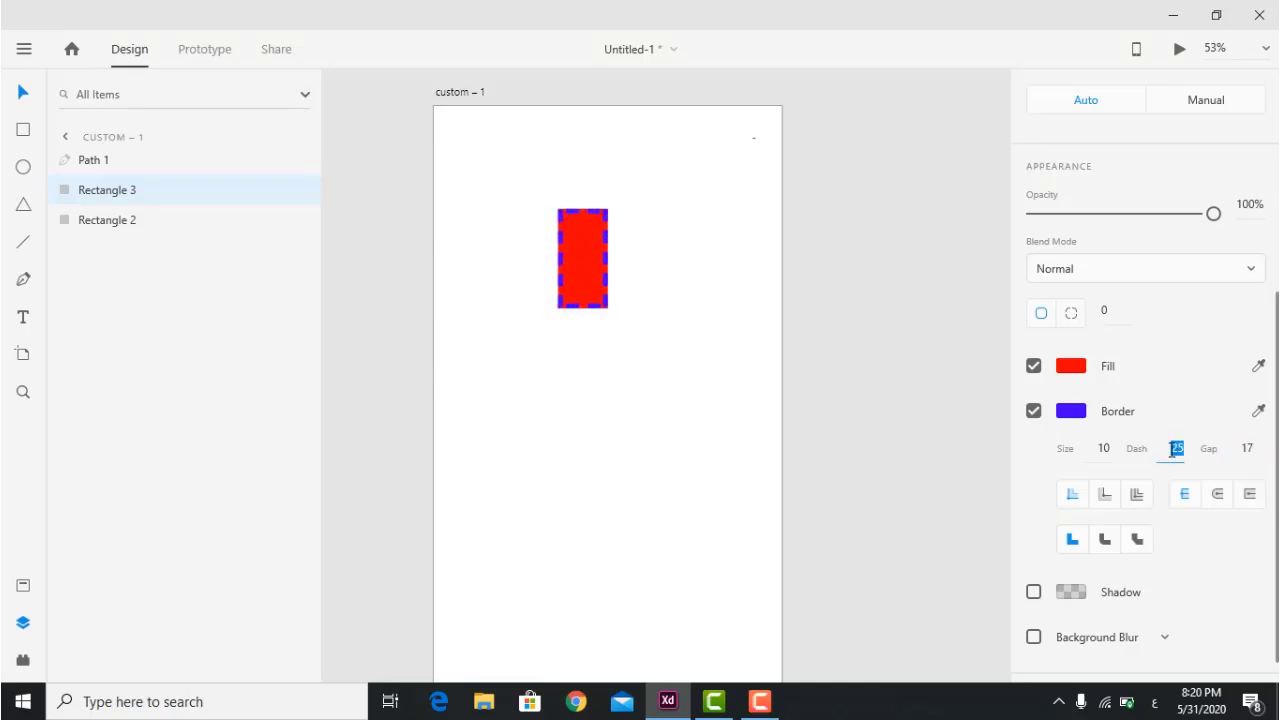
key("Down")
key("Down")
key("Down")
key("Down")
key("Down")
key("Down")
key("Down")
key("Down")
key("Down")
key("Down")
key("Down")
key("Down")
key("Down")
key("Down")
key("Down")
key("Down")
key("Down")
key("Down")
key("Down")
key("Down")
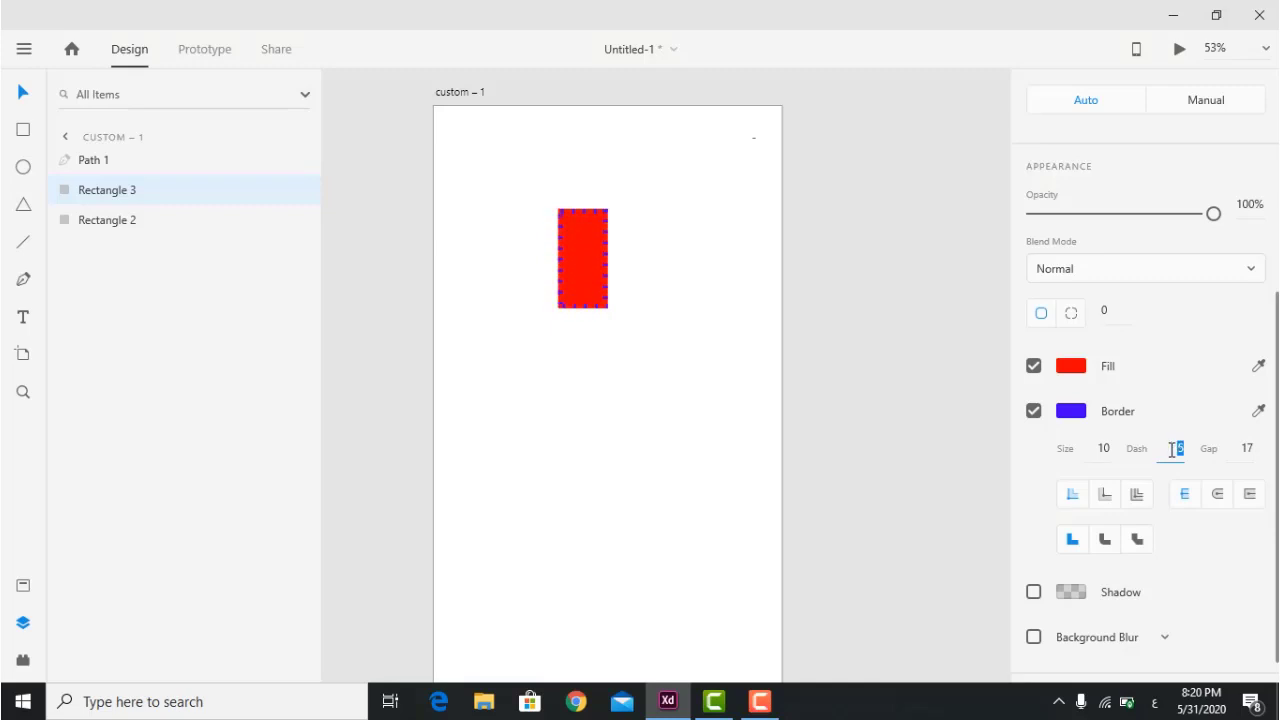
key("Up")
key("Up")
key("Up")
key("Up")
key("Up")
key("Up")
key("Up")
key("Up")
key("Up")
key("Up")
key("Up")
key("Up")
key("Up")
key("Up")
key("Up")
key("Up")
key("Up")
key("Up")
key("Up")
key("Up")
key("Down")
key("Down")
key("Down")
key("Down")
key("Down")
key("Down")
key("Down")
key("Down")
key("Down")
key("Down")
key("Down")
key("Down")
key("Down")
key("Down")
key("Down")
key("Down")
key("Down")
key("Down")
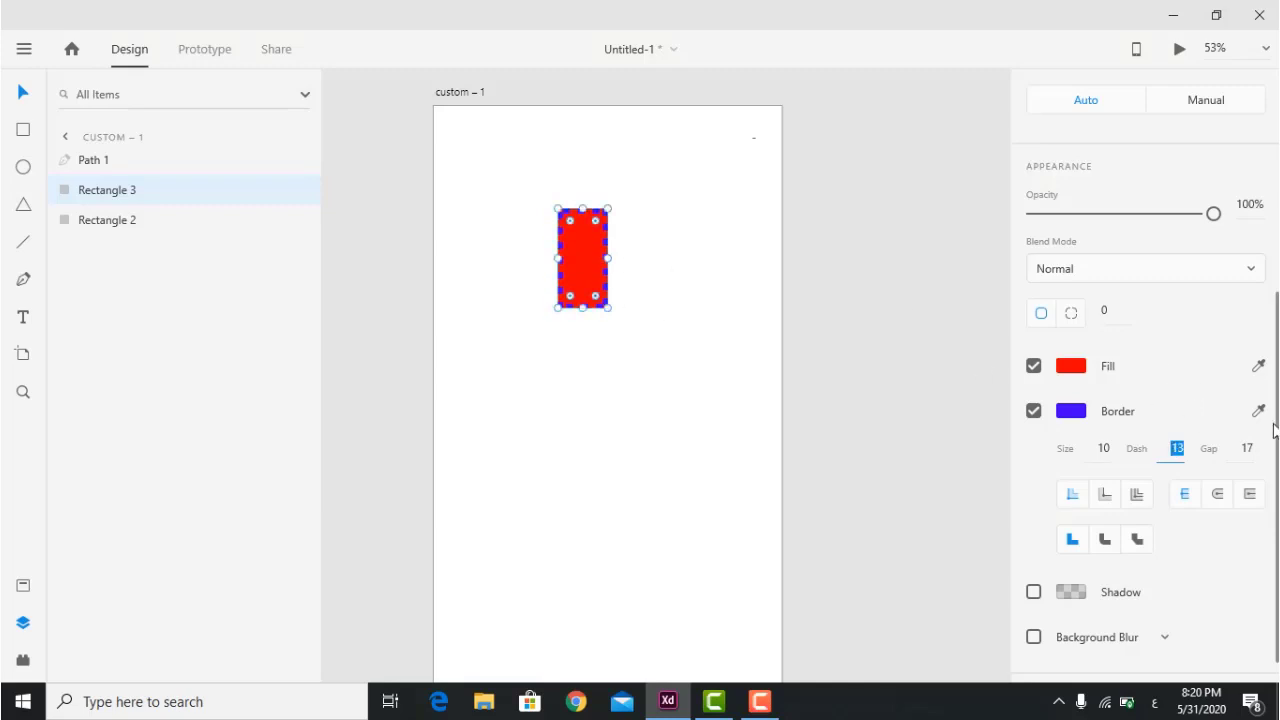
Apply rounded joins to the dashed border, then marquee-select the path and rectangle.
left_click(600, 510)
left_click(579, 232)
scroll(1137, 463, "down", 4)
left_click(1106, 540)
left_click_drag(671, 180, 393, 415)
Delete the path and dashed rectangle, then draw a new rectangle filled with vivid blue.
key("Delete")
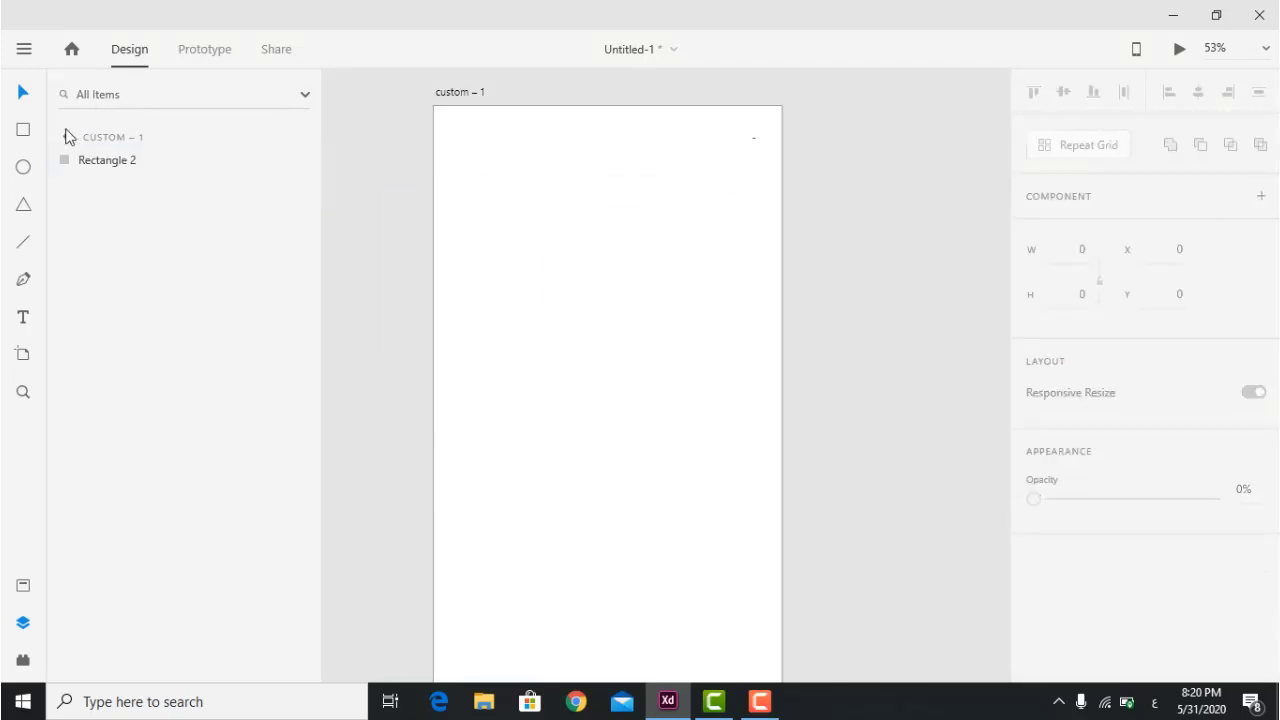
left_click(24, 130)
mouse_move(498, 181)
left_mouse_down()
mouse_move(614, 255)
mouse_move(660, 266)
left_mouse_up()
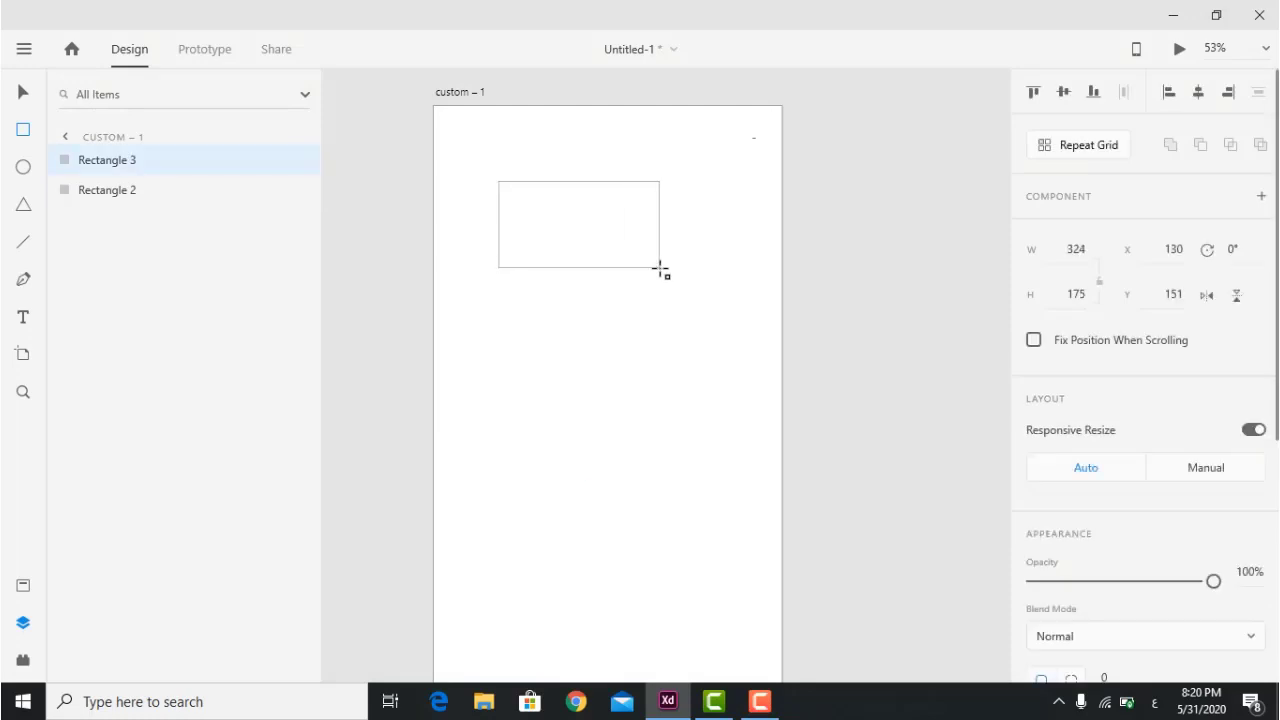
scroll(997, 357, "down", 2)
scroll(1065, 476, "down", 4)
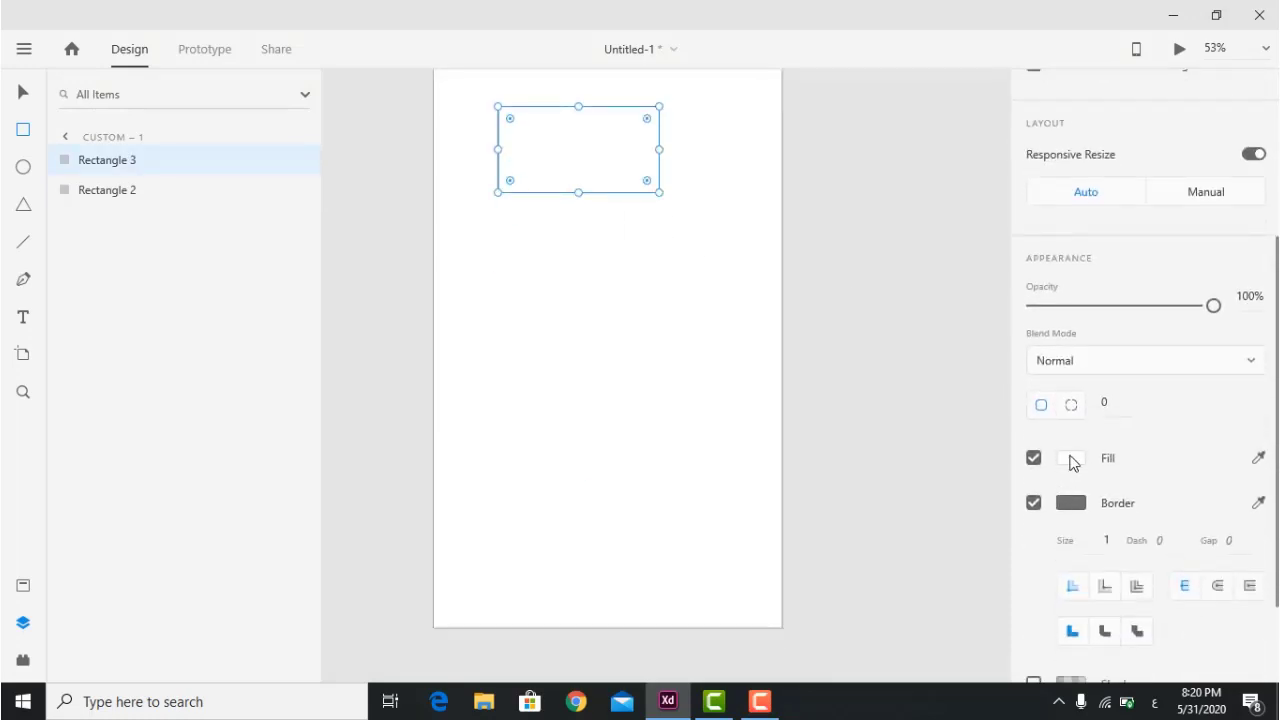
left_click(1070, 458)
left_click_drag(977, 385, 978, 410)
left_click_drag(915, 362, 950, 347)
left_click(580, 274)
Move the blue rectangle down toward the artboard centre.
scroll(590, 280, "up", 1)
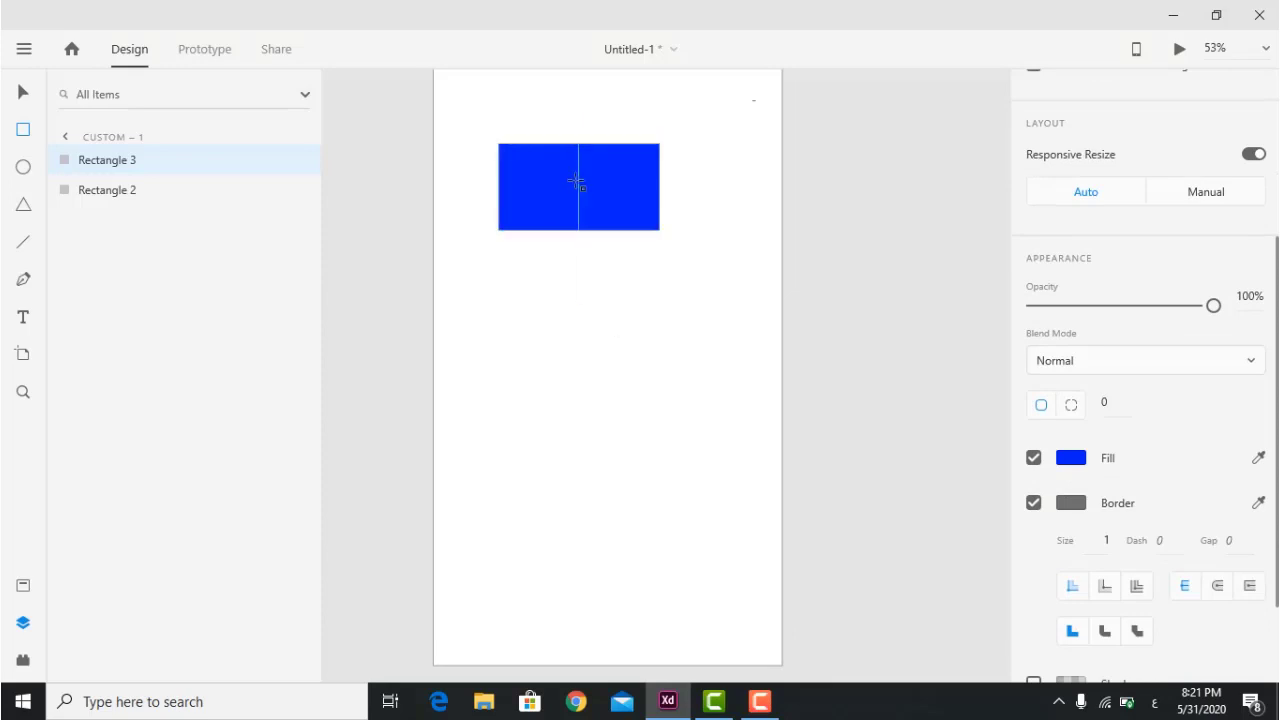
left_click(23, 94)
left_click_drag(545, 163, 561, 300)
scroll(1100, 350, "down", 3)
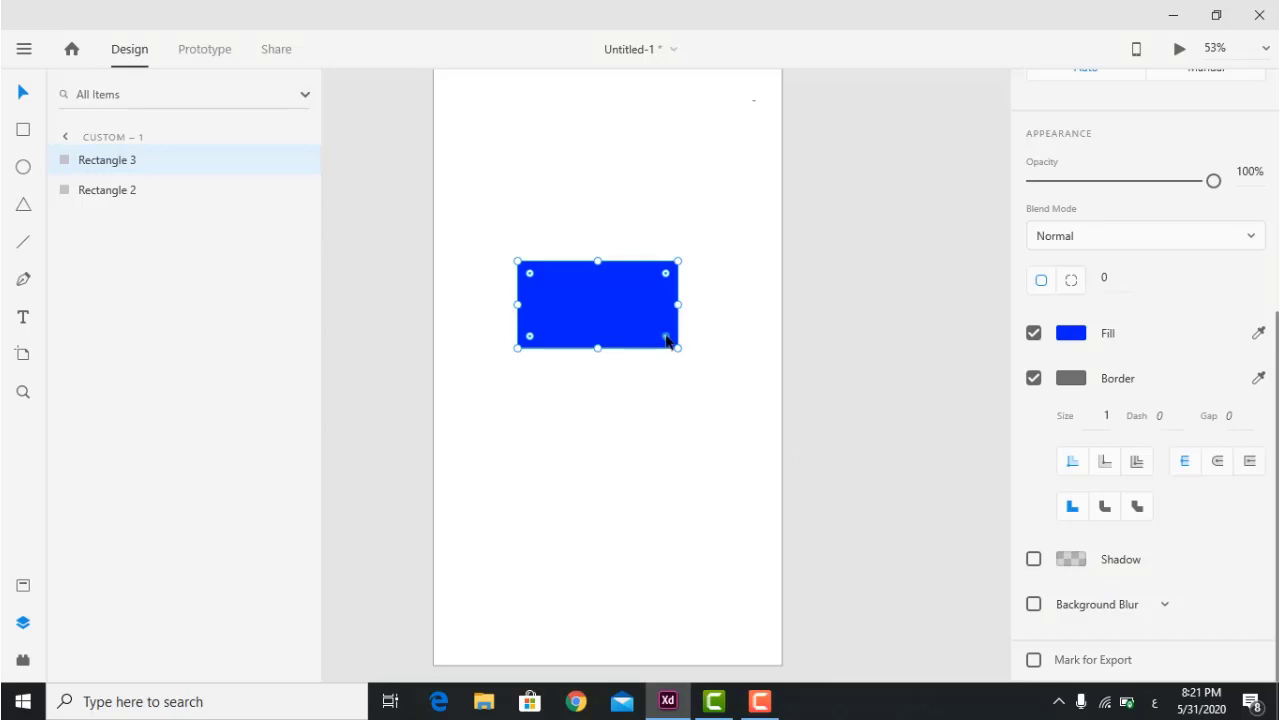
left_click_drag(670, 343, 652, 309)
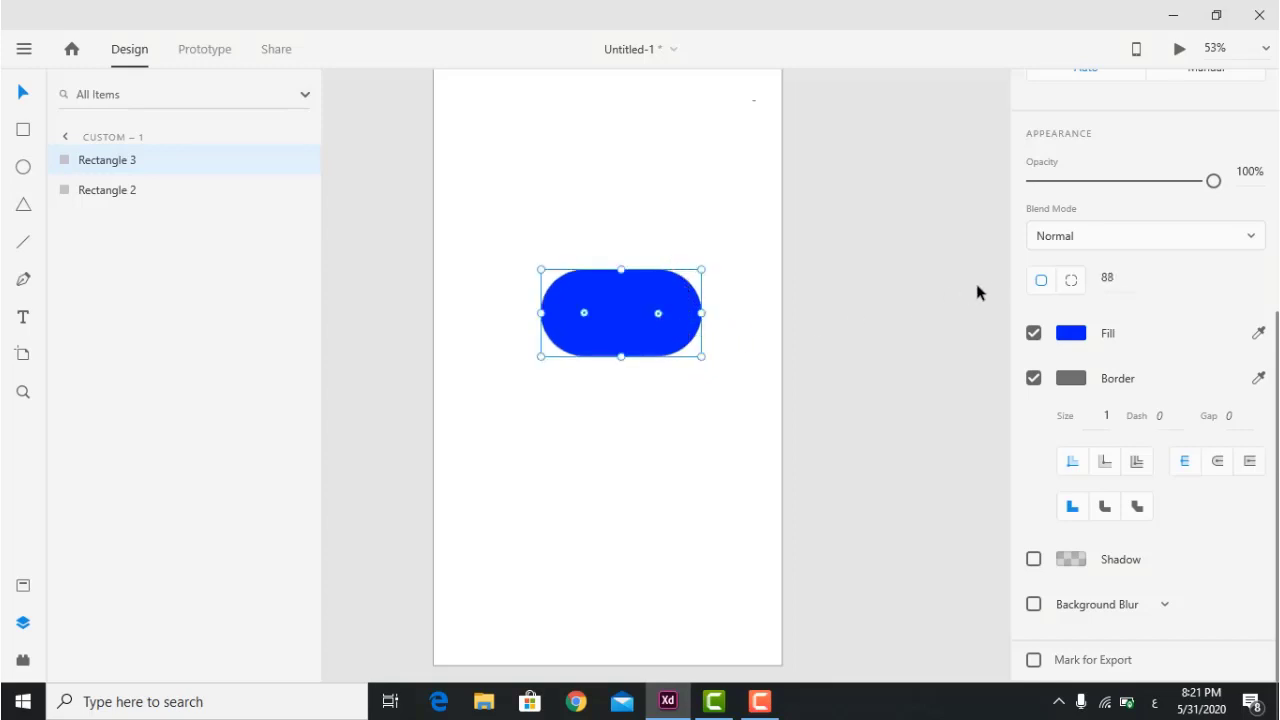
Set per-corner radii: top-left 100, bottom-right 0 and top-right 0.
left_click(1071, 283)
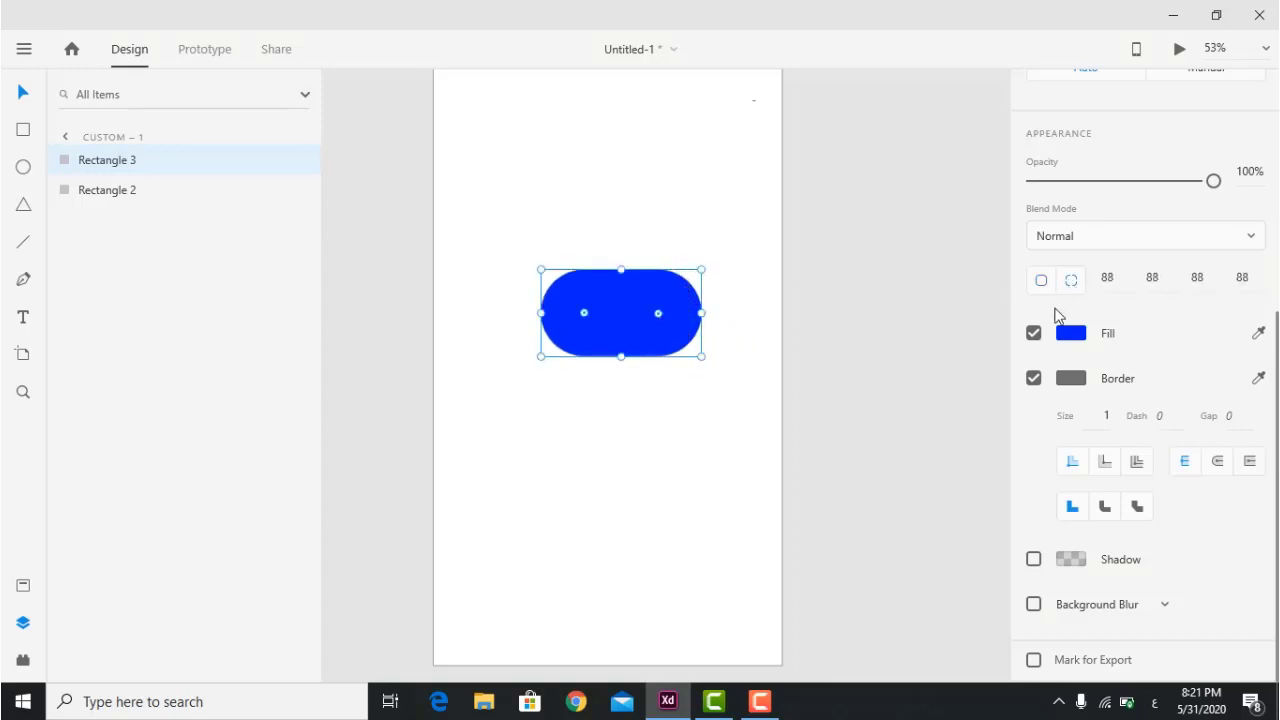
left_click(1117, 276)
type("100")
key("Return")
left_click(1200, 277)
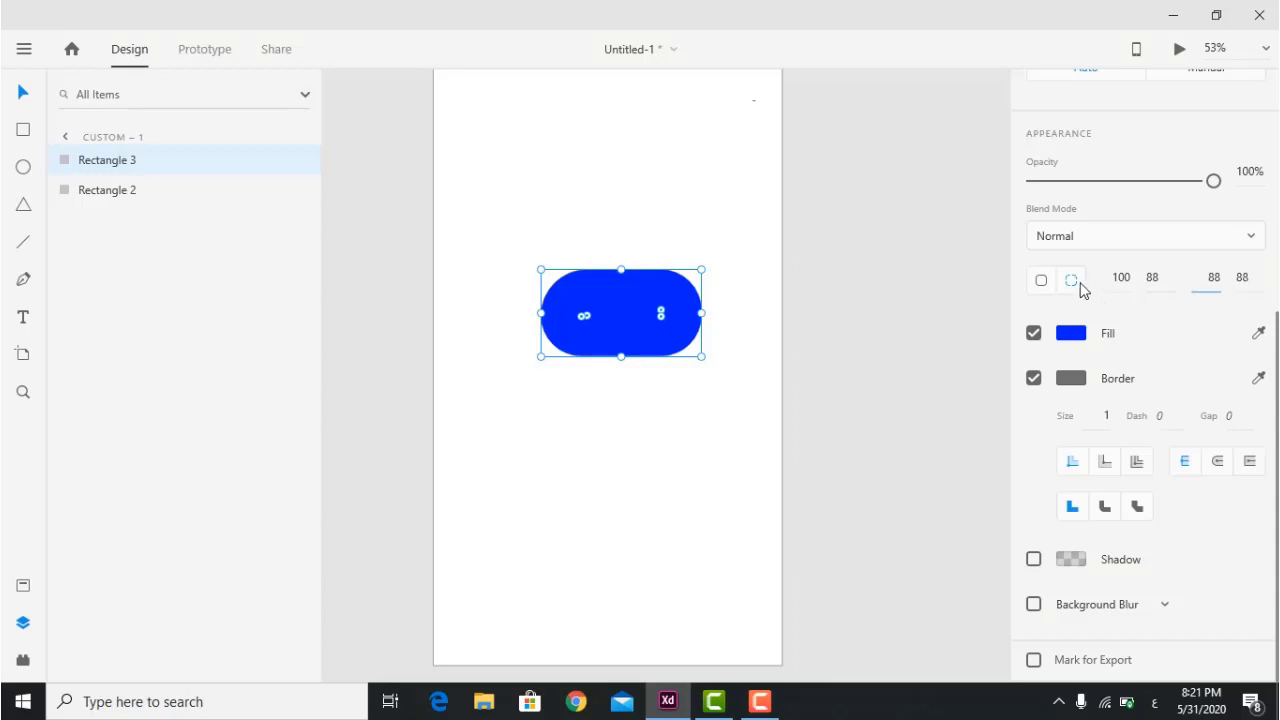
left_click(1212, 277)
type("0")
key("Return")
left_click(1171, 275)
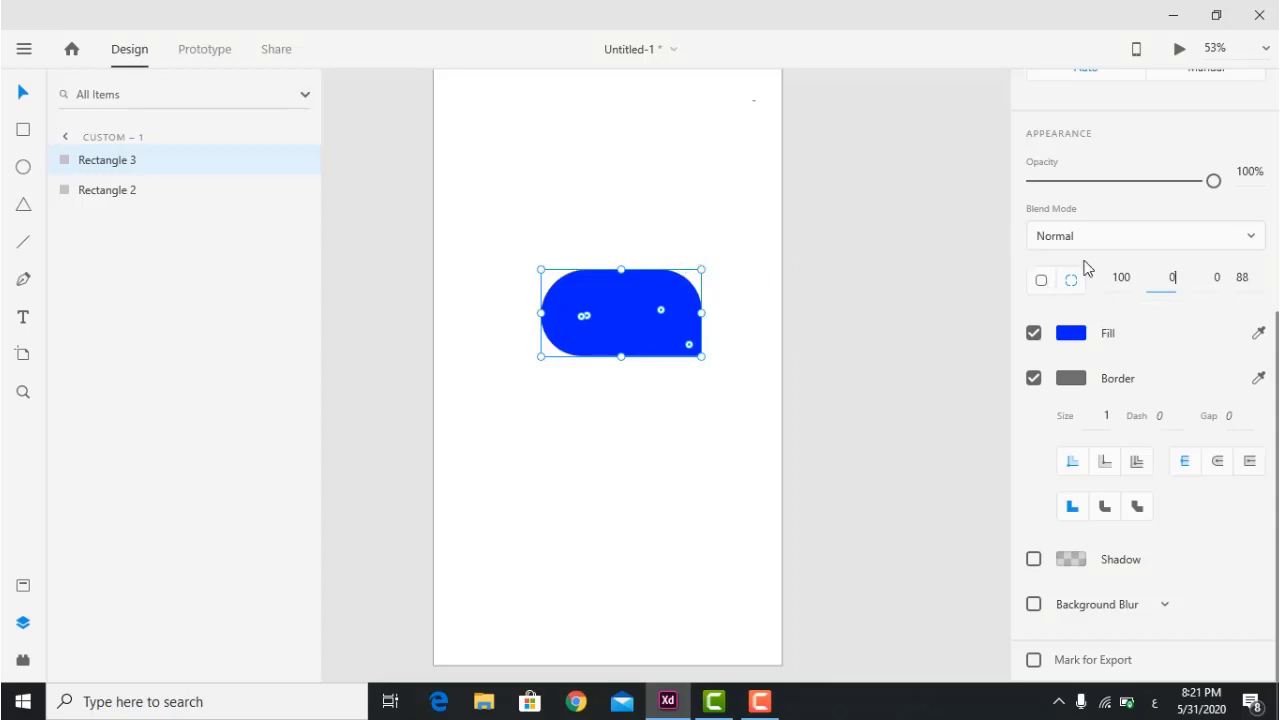
key("Return")
Drag the radius handles into a pill shape and move it, then undo back to square corners.
left_click_drag(689, 286, 776, 212)
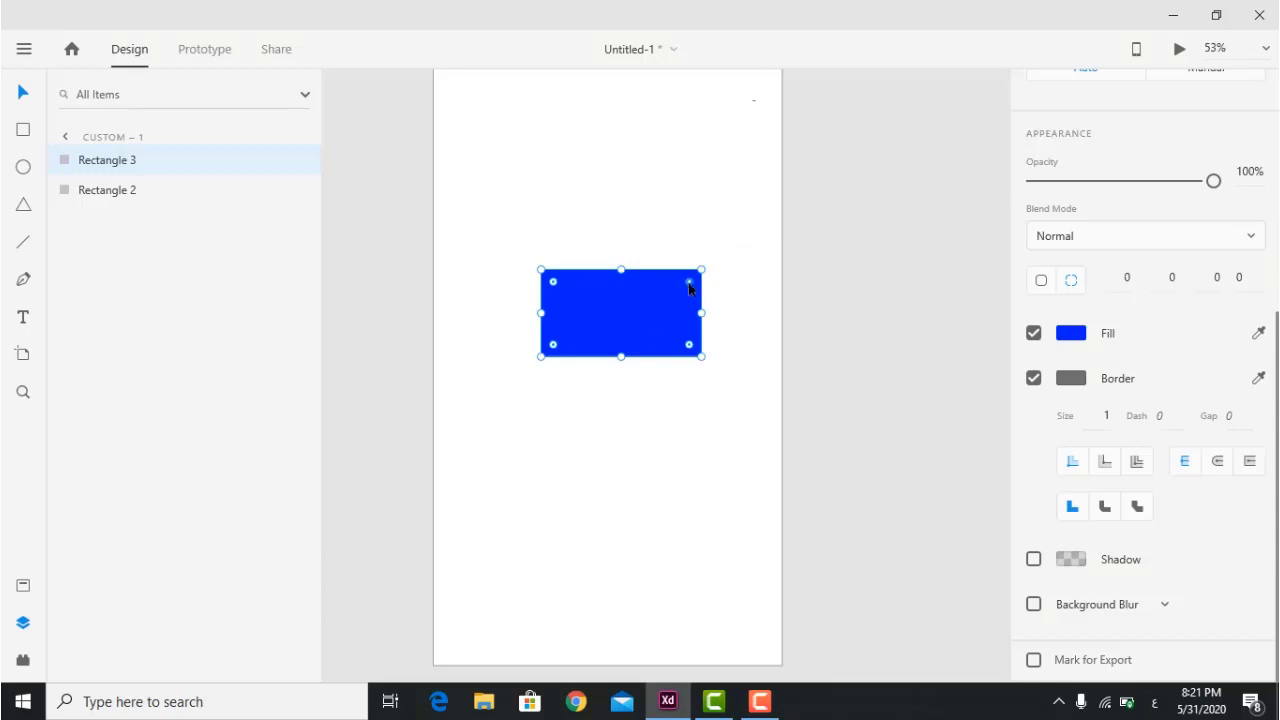
key("alt")
left_click_drag(686, 288, 656, 240)
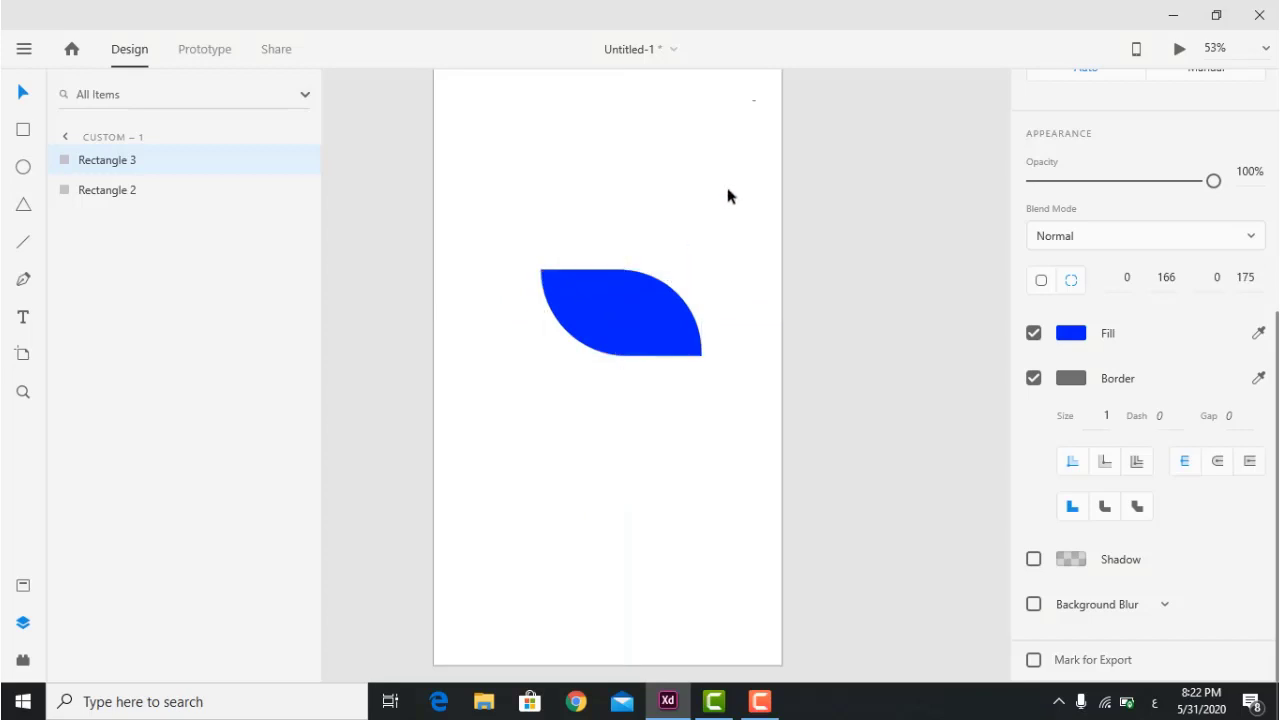
left_click(653, 327)
left_click_drag(653, 327, 610, 232)
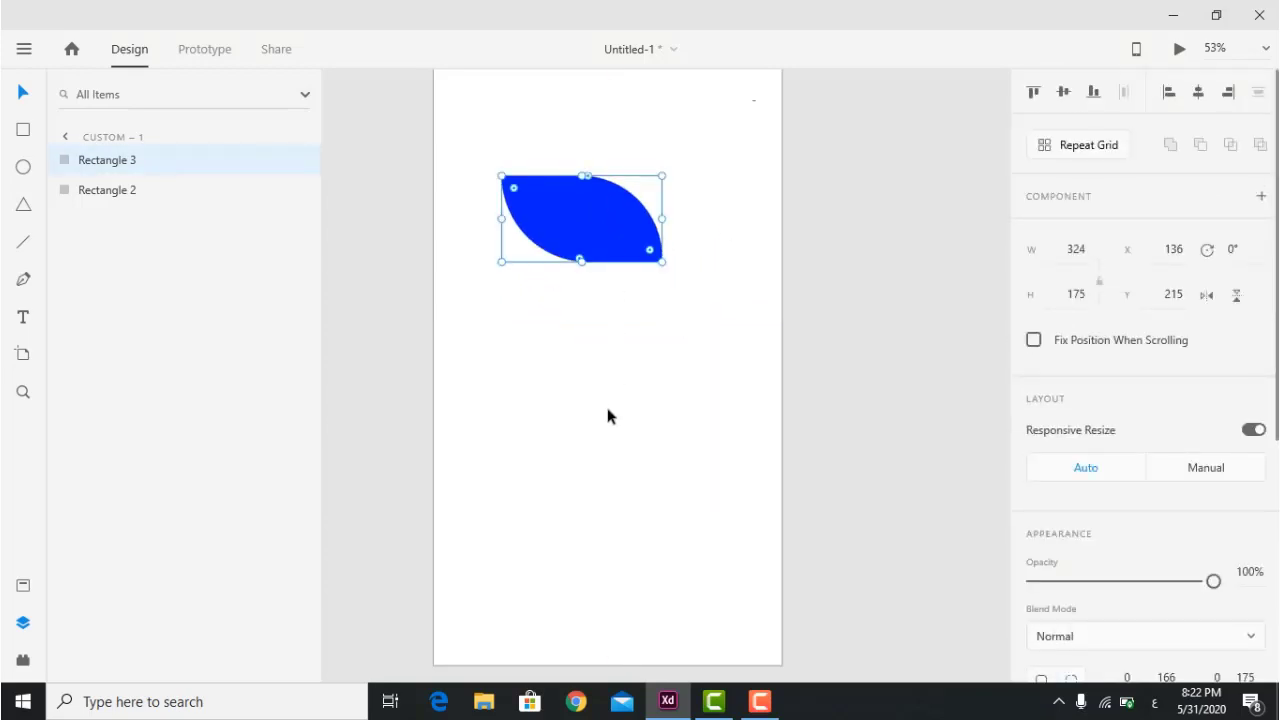
left_click(606, 395)
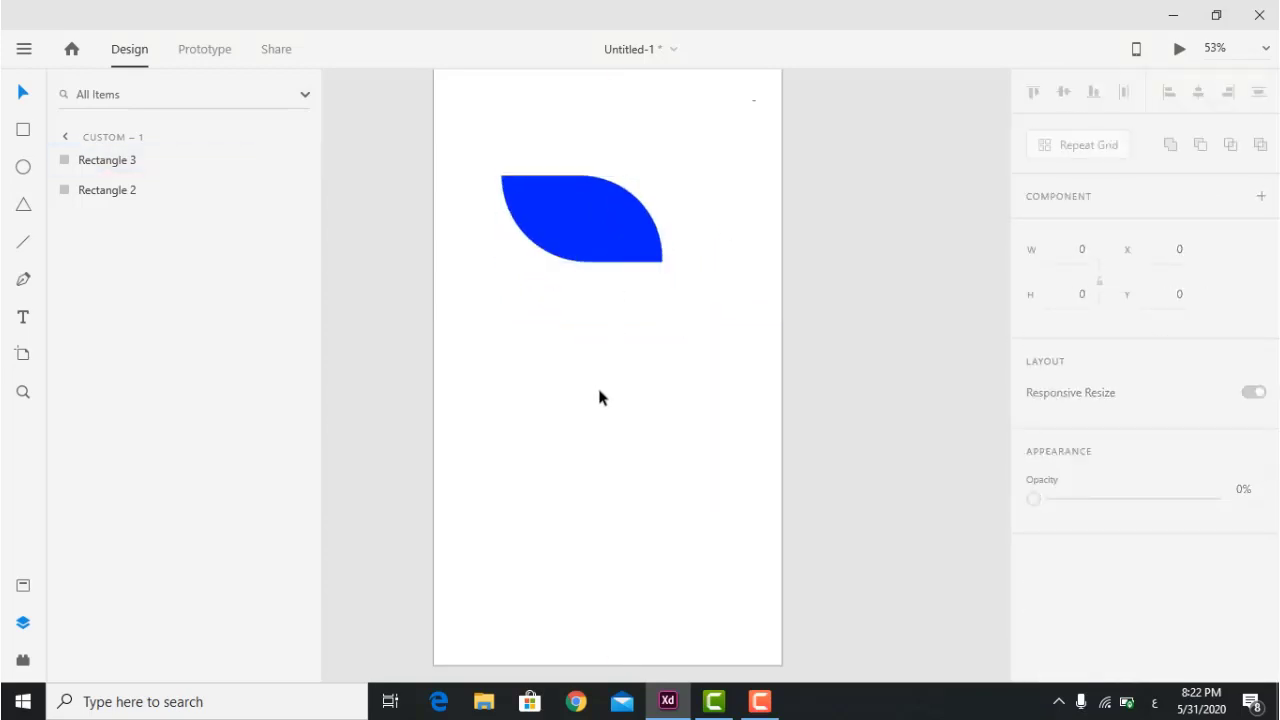
key("ctrl+z")
key("ctrl+z")
key("ctrl+z")
key("ctrl+z")
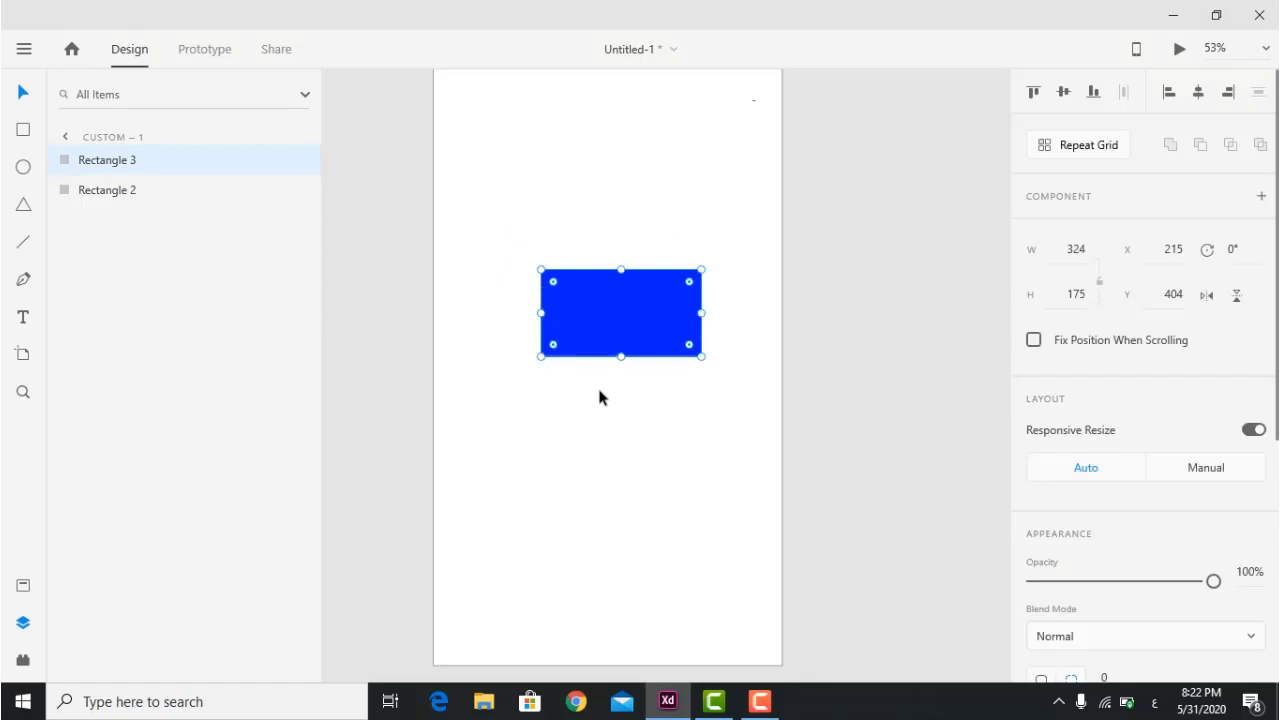
scroll(1238, 366, "down", 5)
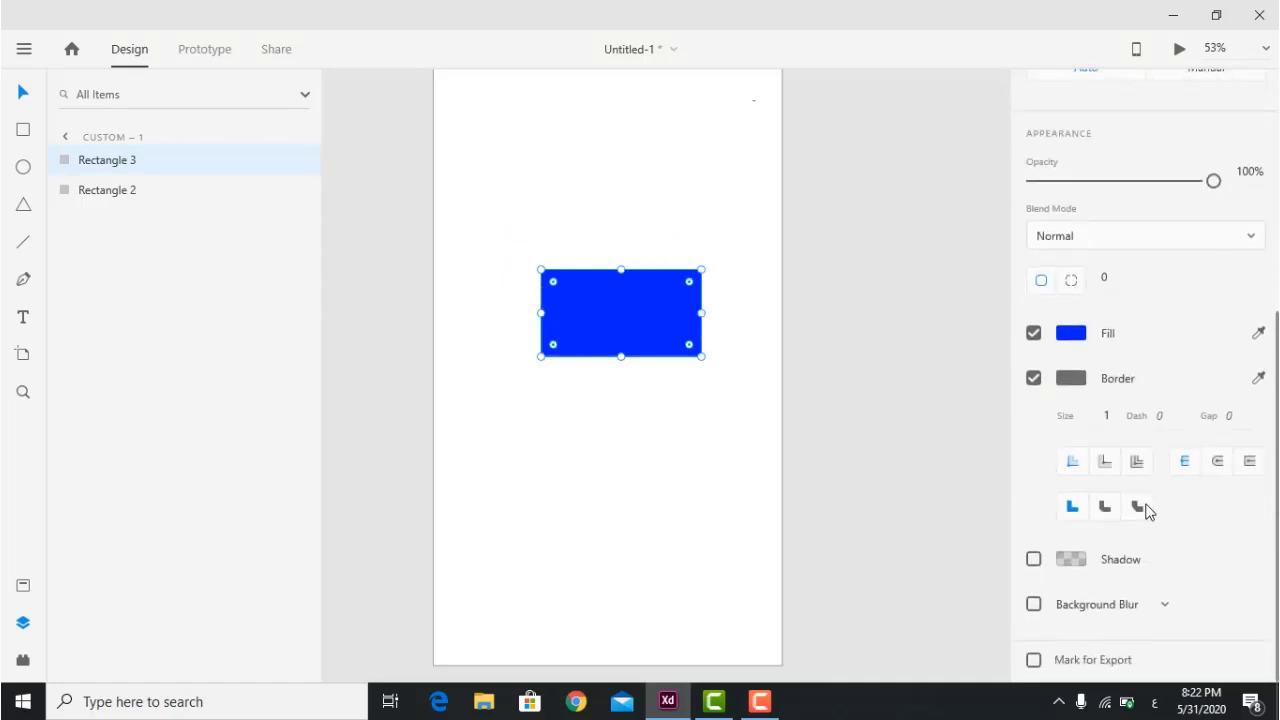
Set the blue rectangle's shadow colour to bright red.
left_click(1118, 566)
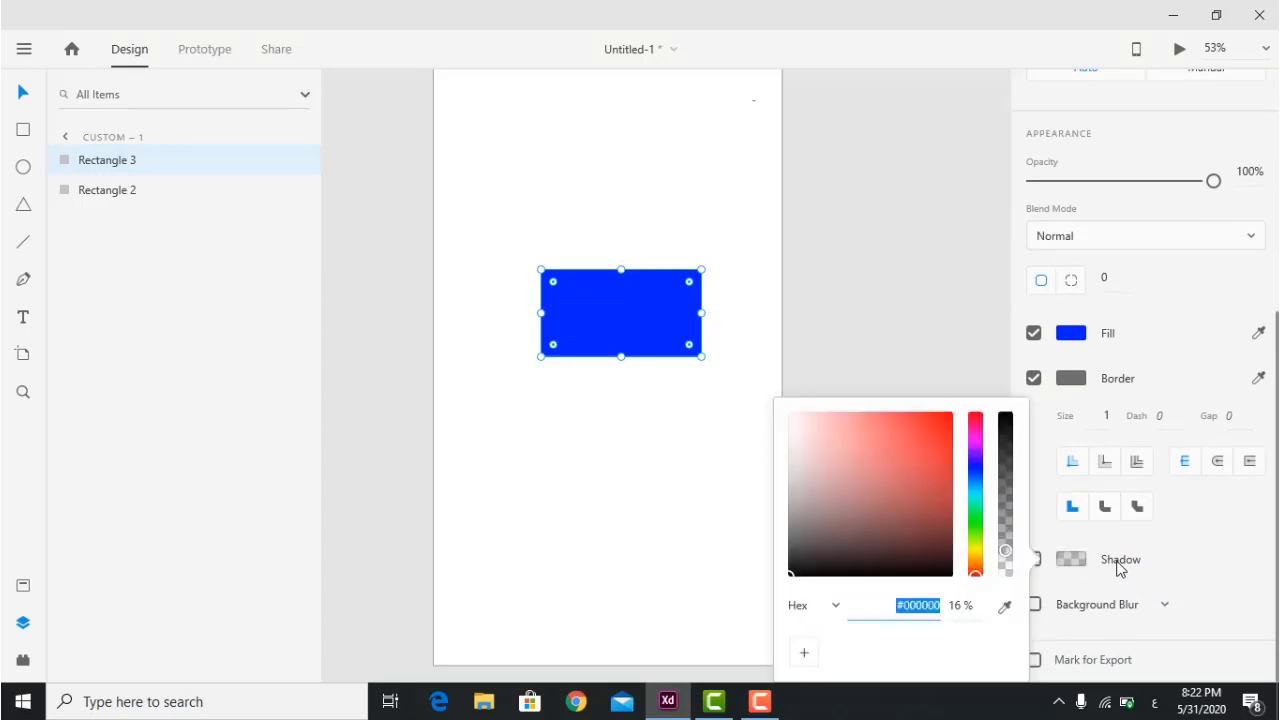
left_click(952, 416)
left_click(925, 412)
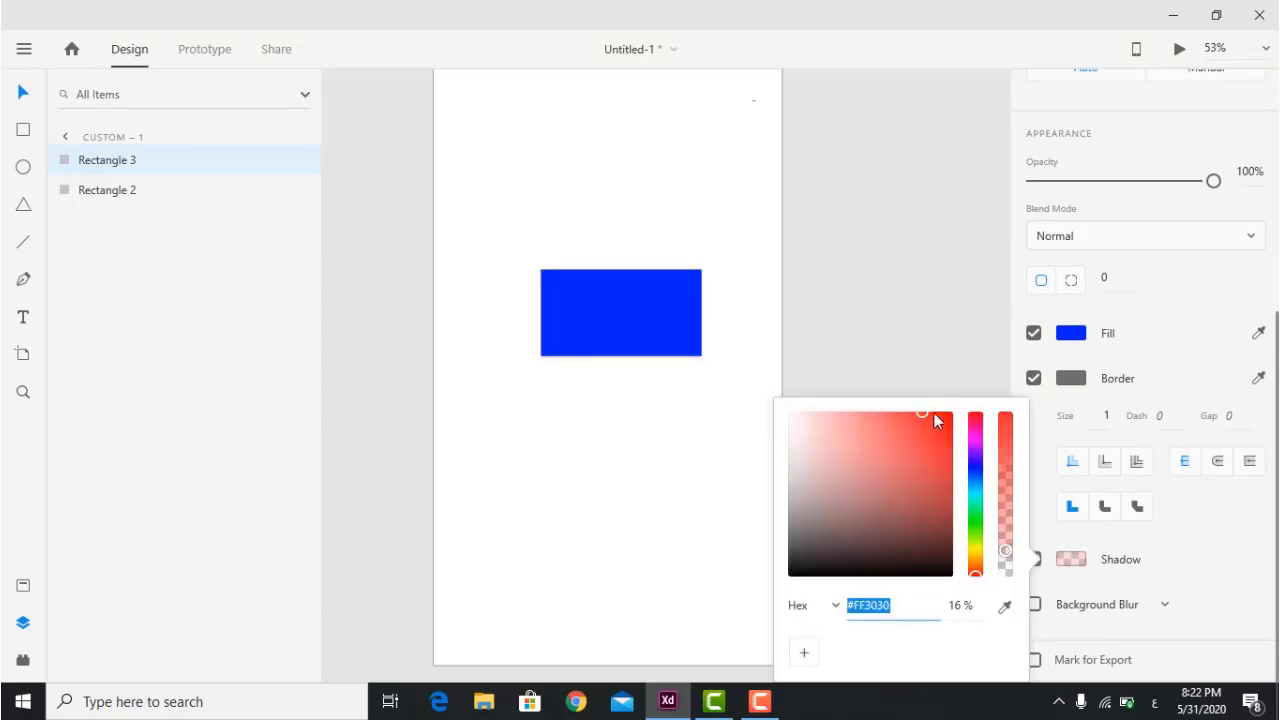
left_click(929, 450)
left_click(976, 440)
left_click(975, 414)
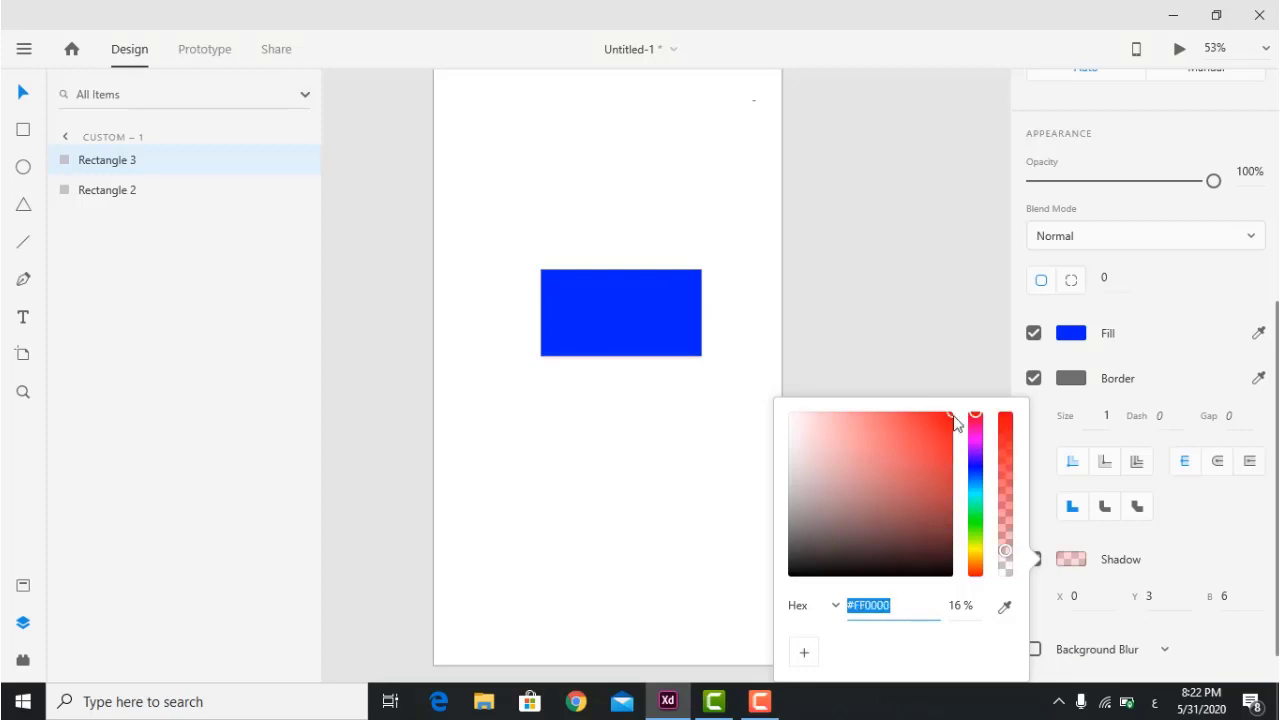
left_click(702, 469)
left_click(634, 274)
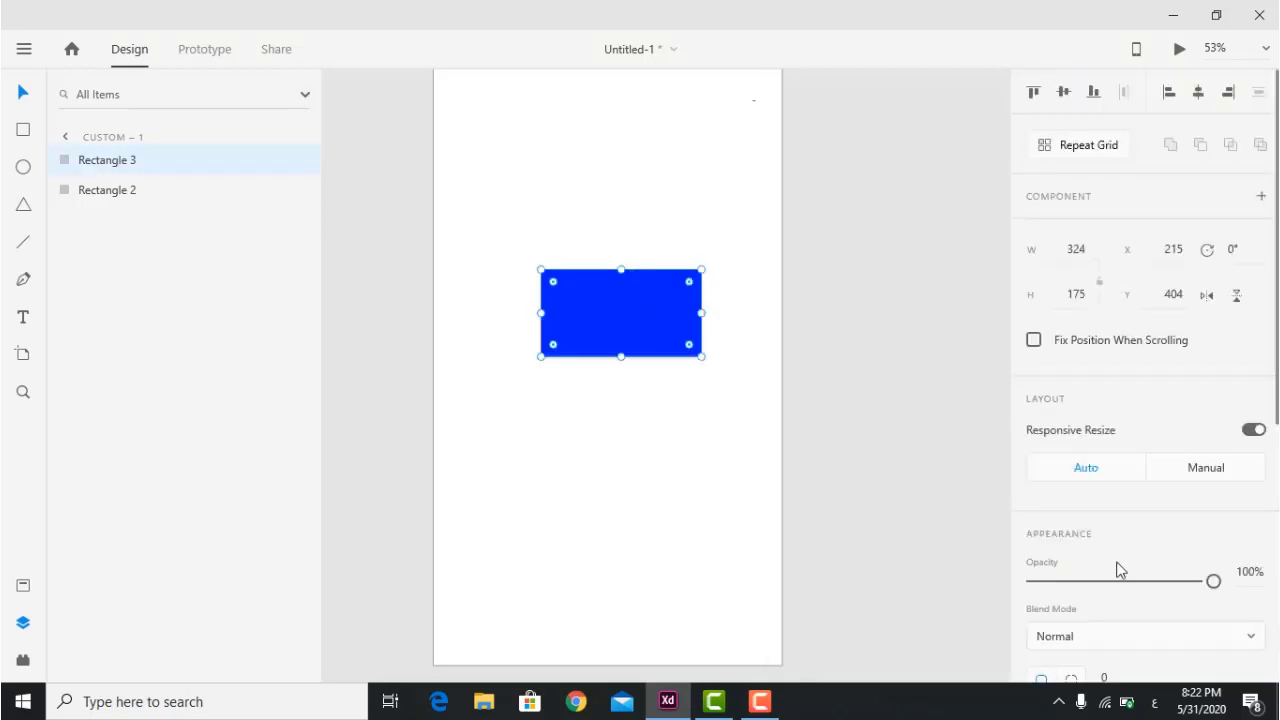
Set the shadow offset to X 10, Y 13 with blur 16.
scroll(1117, 578, "down", 5)
left_click(1091, 555)
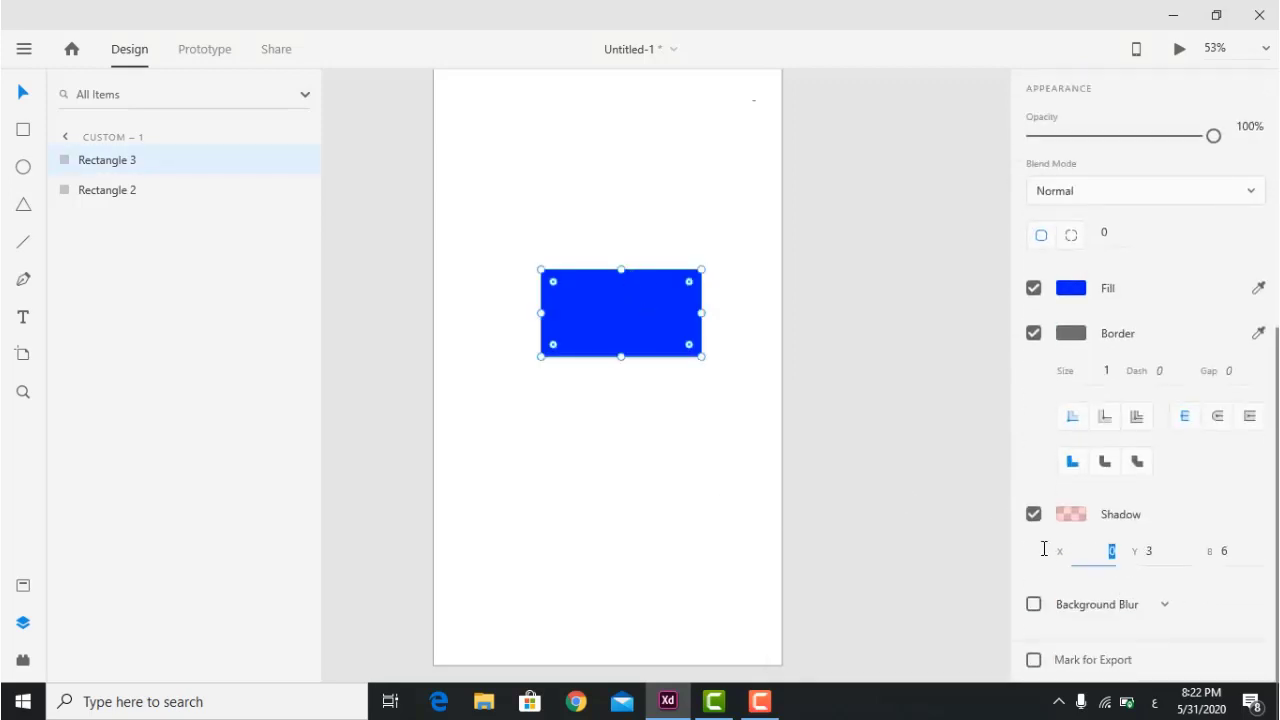
type("10")
key("Return")
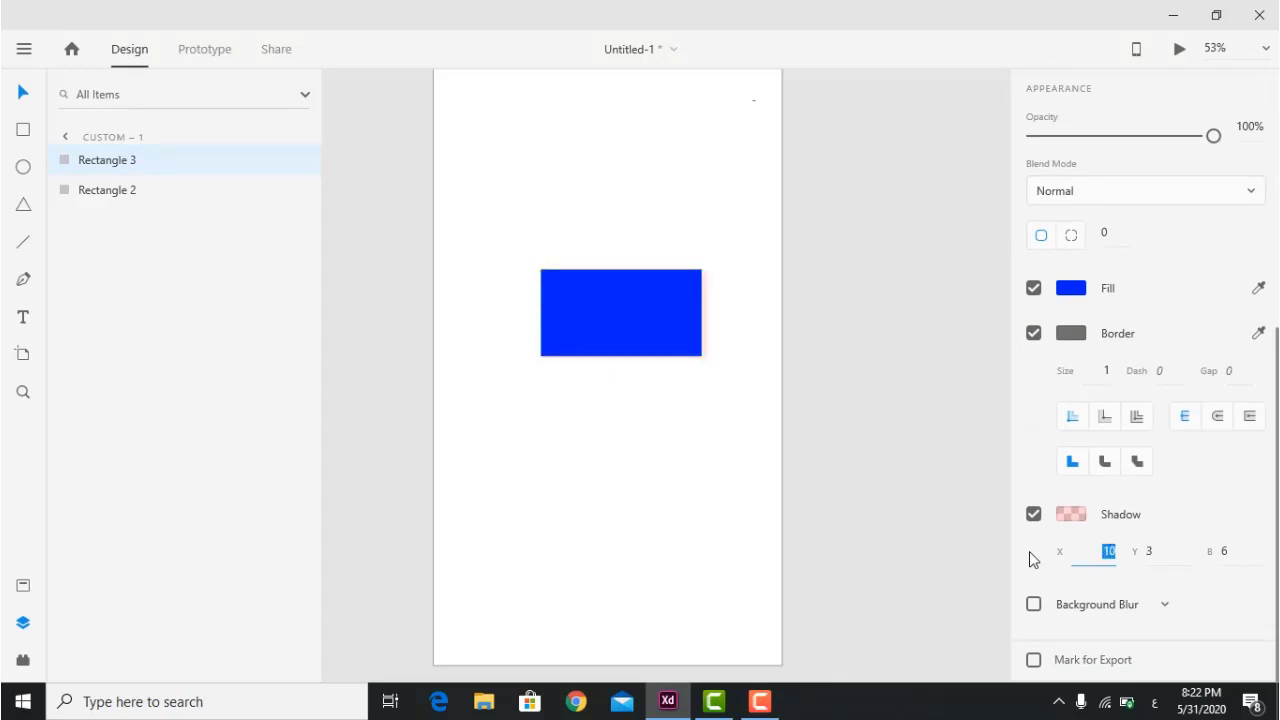
left_click(1150, 550)
type("9")
key("Return")
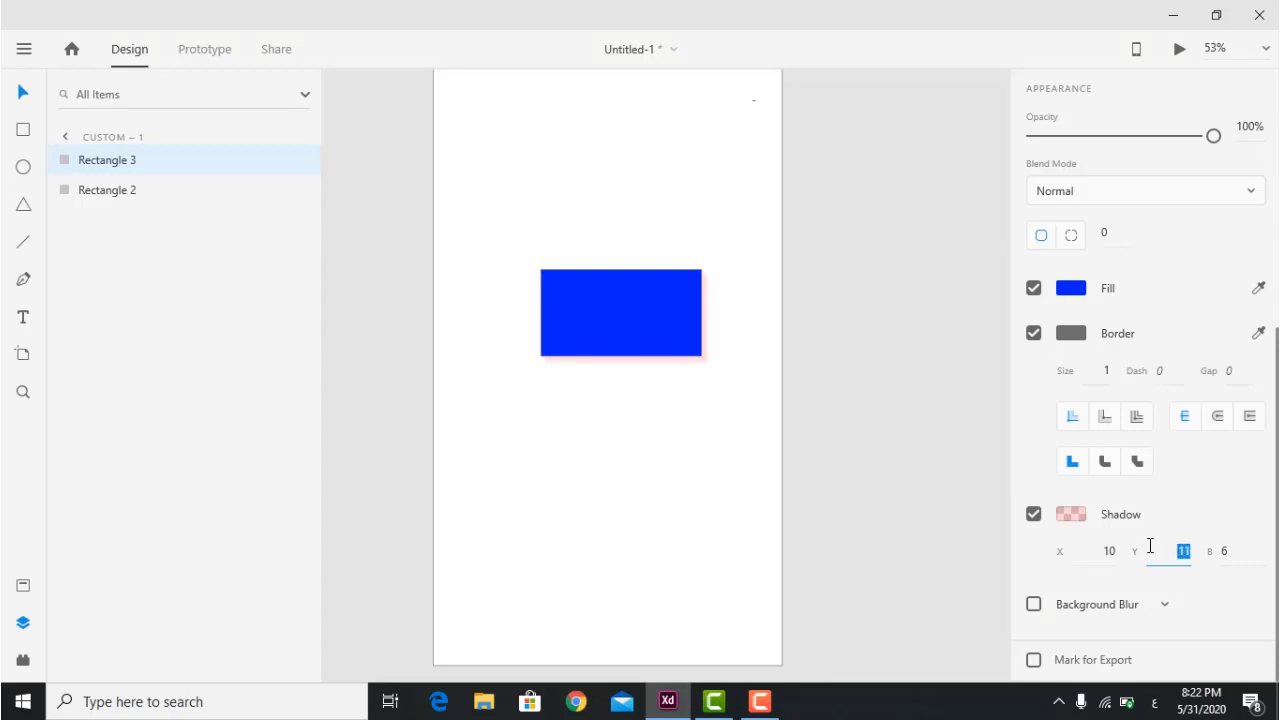
left_click(1228, 555)
type("10")
key("Return")
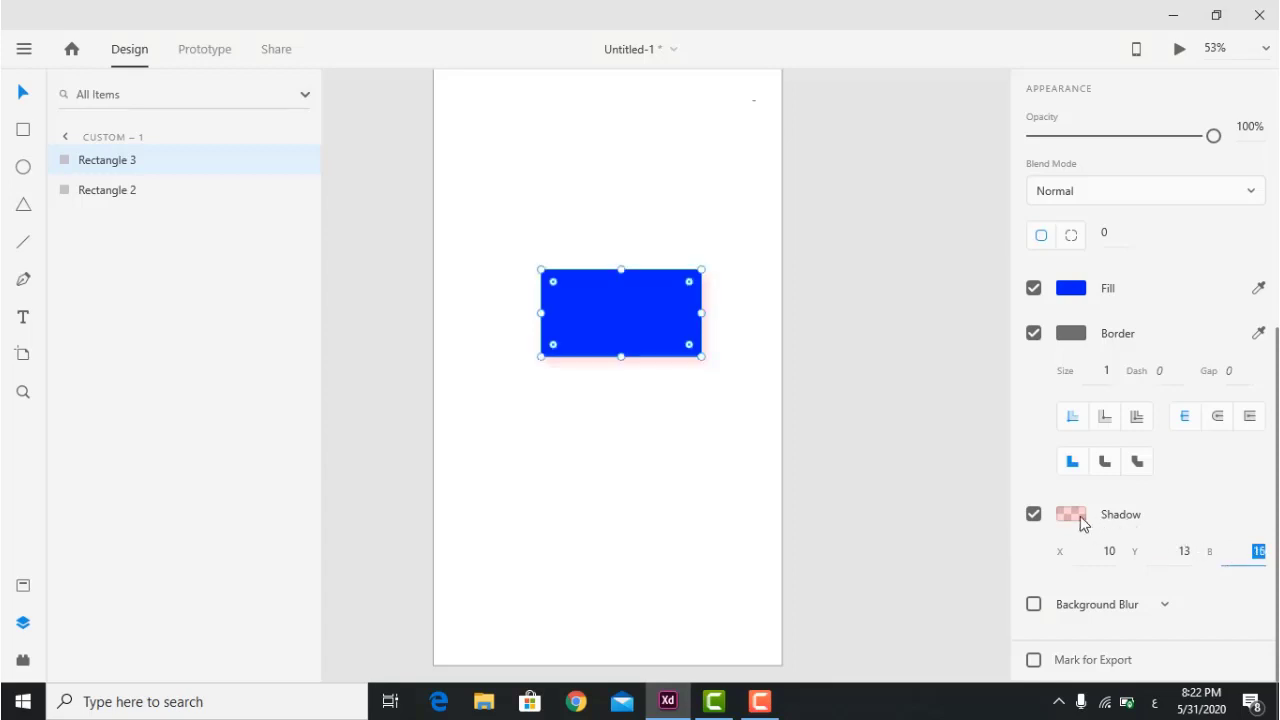
Raise the red shadow's opacity to 100%.
left_click(1070, 514)
left_click_drag(1005, 523, 999, 377)
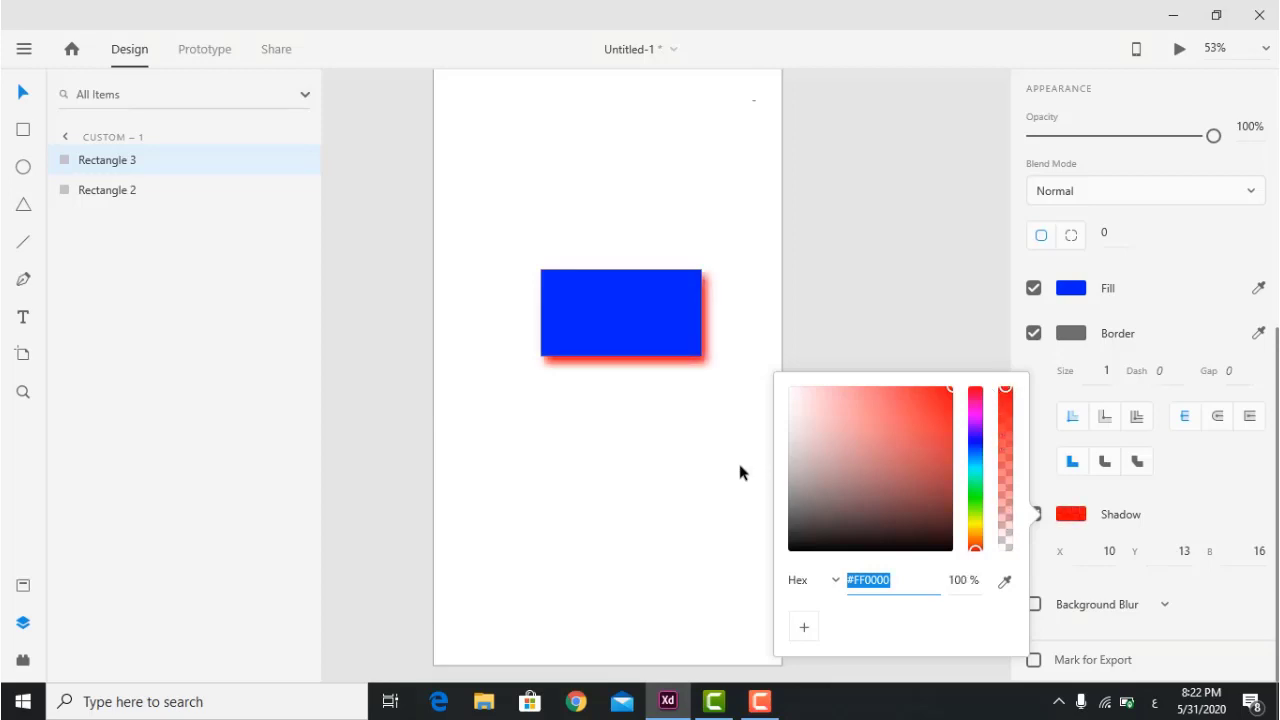
left_click(737, 459)
Set the red shadow's blur to 8 on the blue rectangle and fine-tune it.
left_click(671, 306)
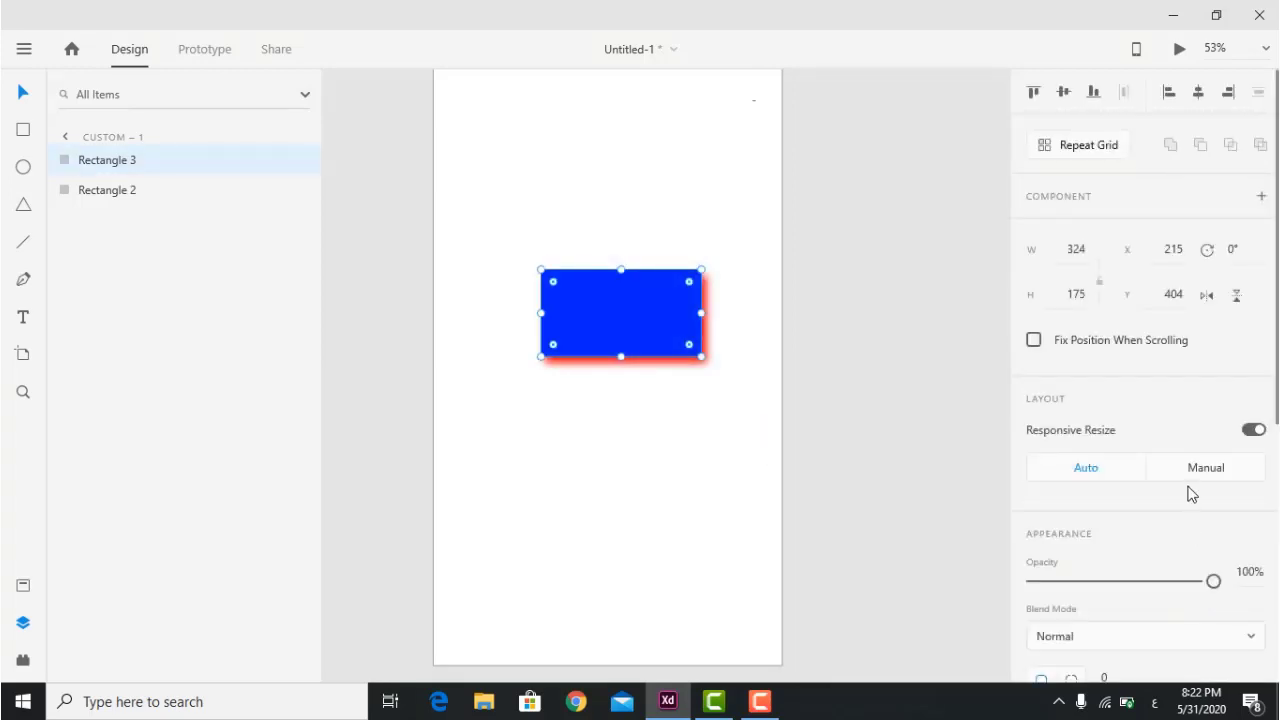
scroll(1031, 500, "down", 5)
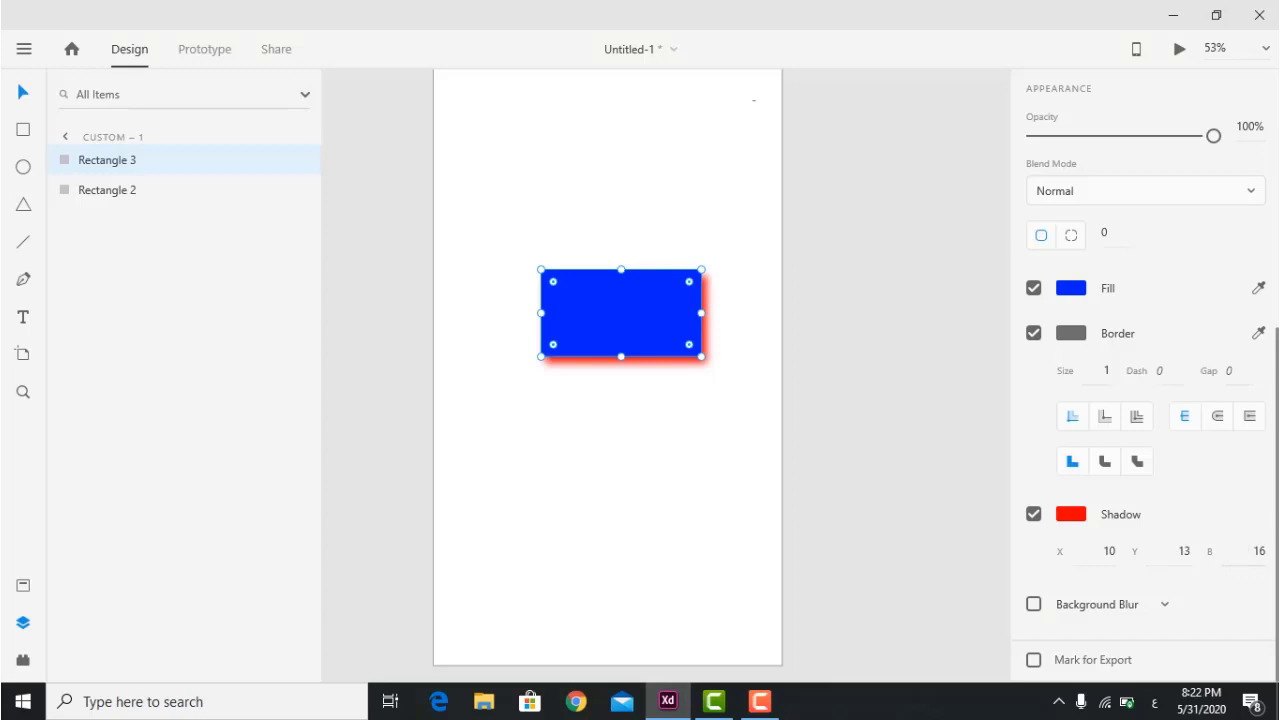
left_click(1258, 551)
type("8")
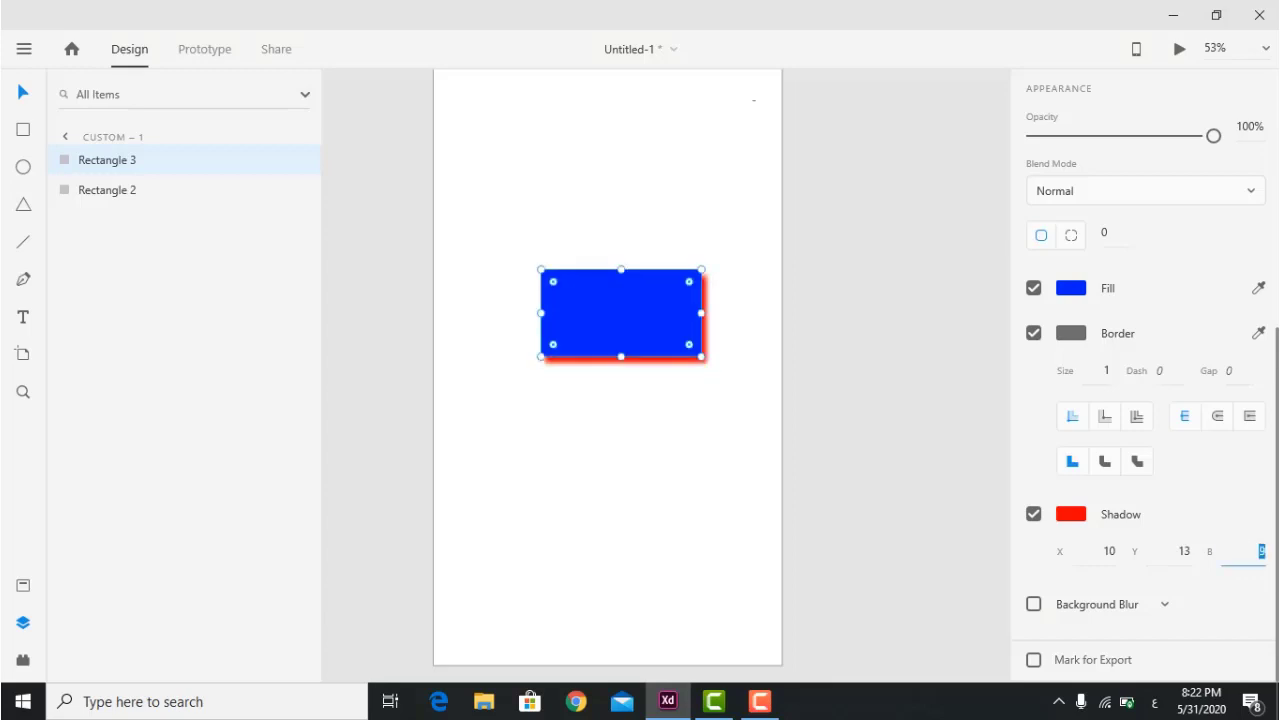
key("Up")
key("Up")
key("Up")
key("Up")
key("Up")
key("Up")
key("Up")
key("Up")
key("Up")
key("Up")
key("Up")
key("Up")
key("Up")
key("Up")
key("Up")
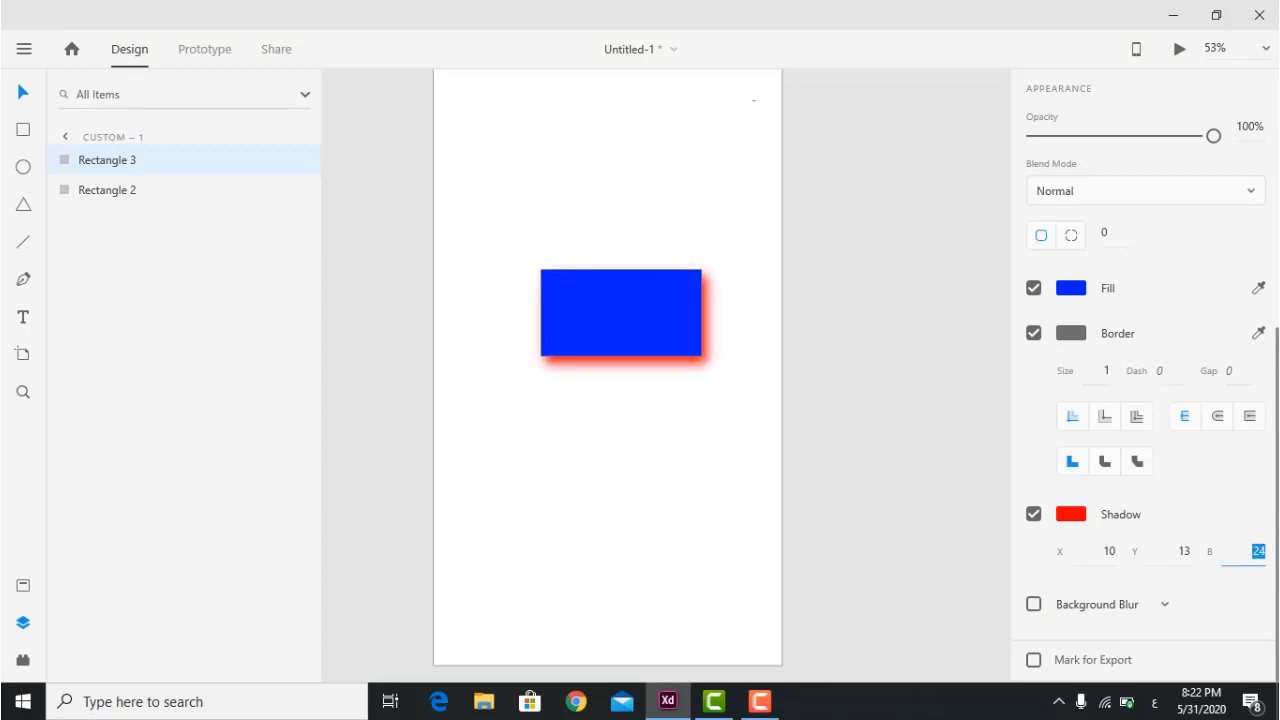
key("Down")
key("Down")
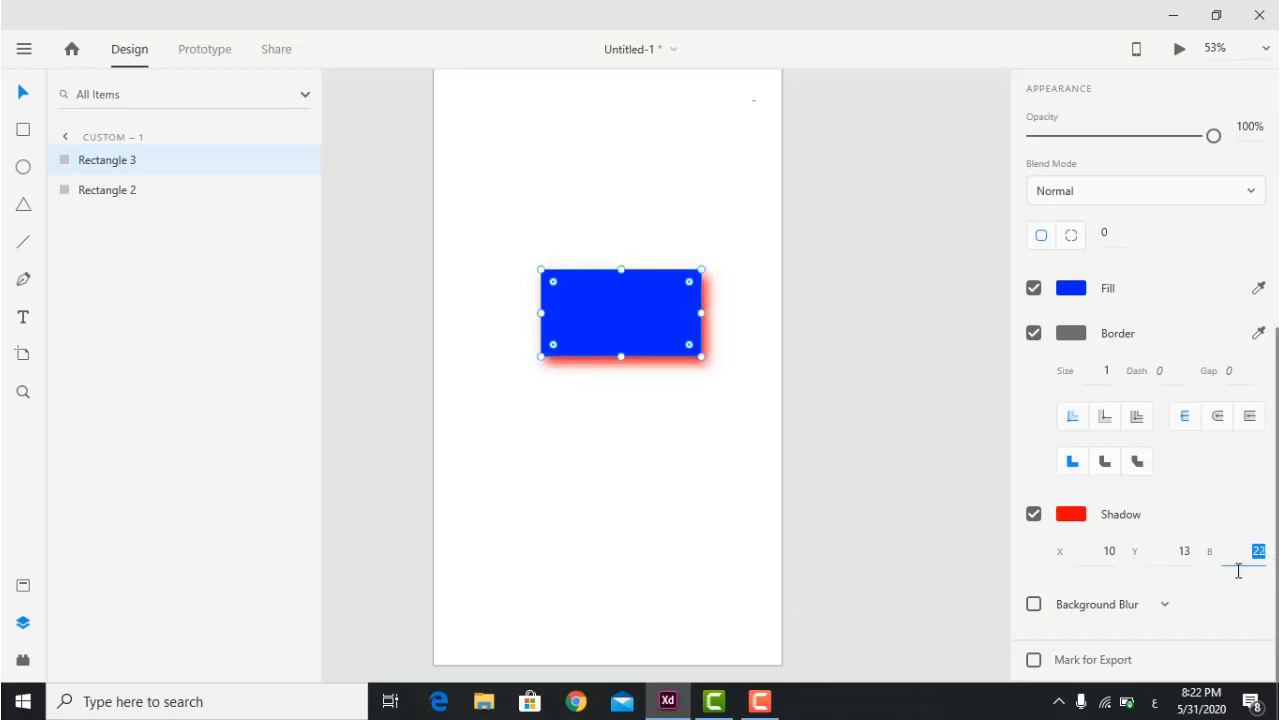
Push the shadow's Y offset to 41 and its X offset to -25.
left_click(1185, 552)
key("Up")
key("Up")
key("Up")
key("Up")
key("Up")
key("Up")
key("Up")
key("Up")
key("Up")
key("Up")
key("Up")
key("Up")
key("Up")
key("Up")
key("Up")
key("Up")
key("Up")
key("Up")
key("Up")
key("Up")
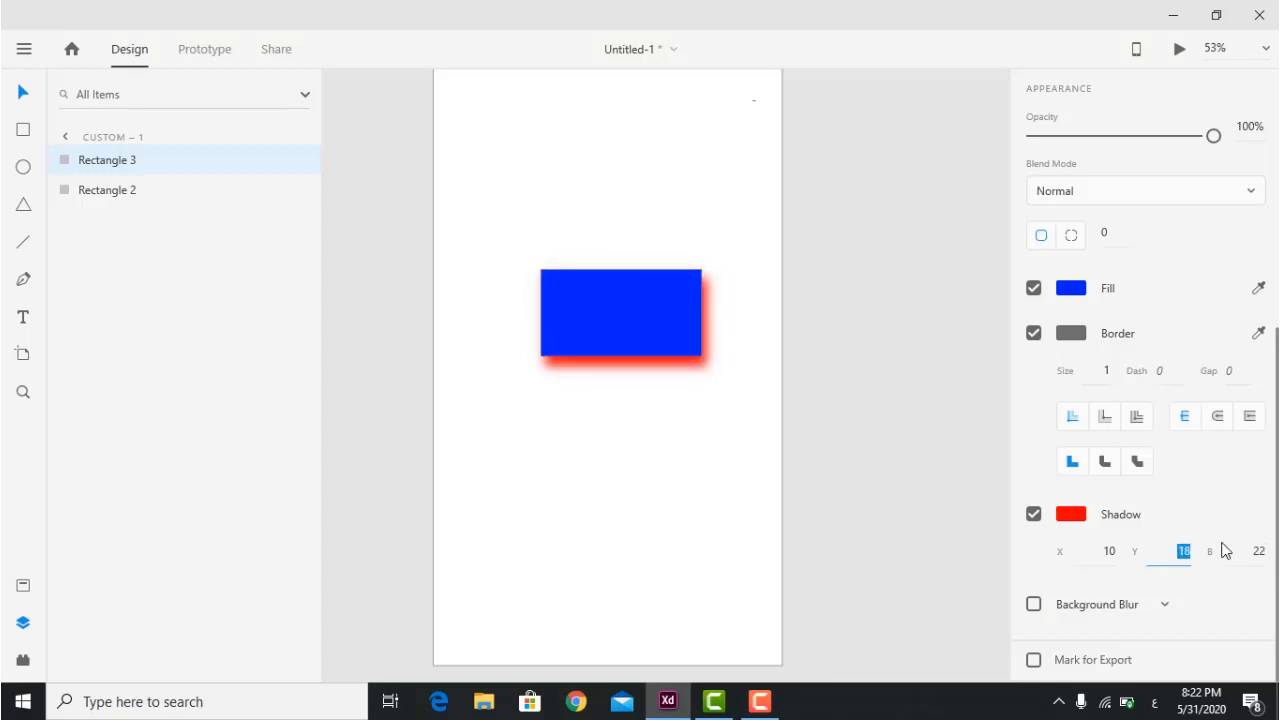
key("Up")
key("Up")
key("Up")
key("Up")
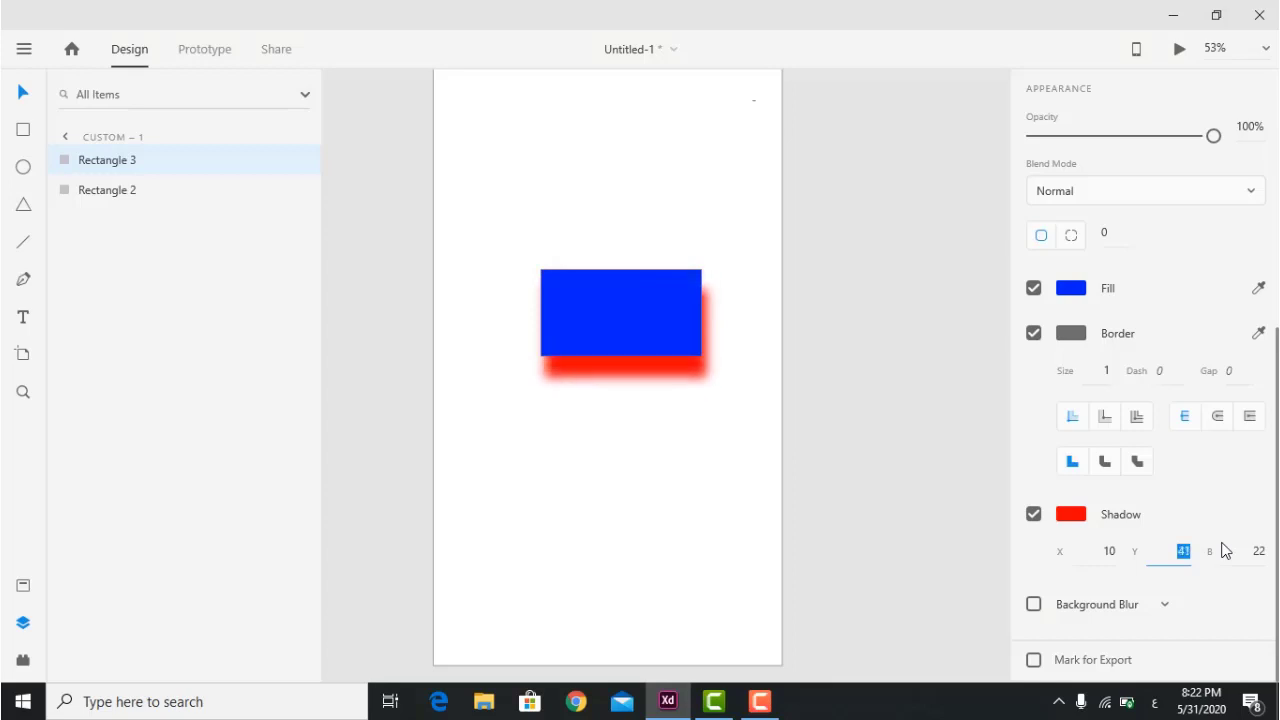
left_click(1111, 554)
key("Up")
key("Up")
key("Up")
key("Up")
key("Up")
key("Up")
key("Up")
key("Up")
key("Up")
key("Up")
key("Up")
key("Up")
key("Up")
key("Up")
key("Up")
key("Up")
key("Up")
key("Up")
key("Up")
key("Up")
key("Up")
key("Up")
key("Up")
key("Up")
key("Up")
key("Up")
key("Up")
key("Up")
key("Up")
key("Up")
key("Up")
key("Up")
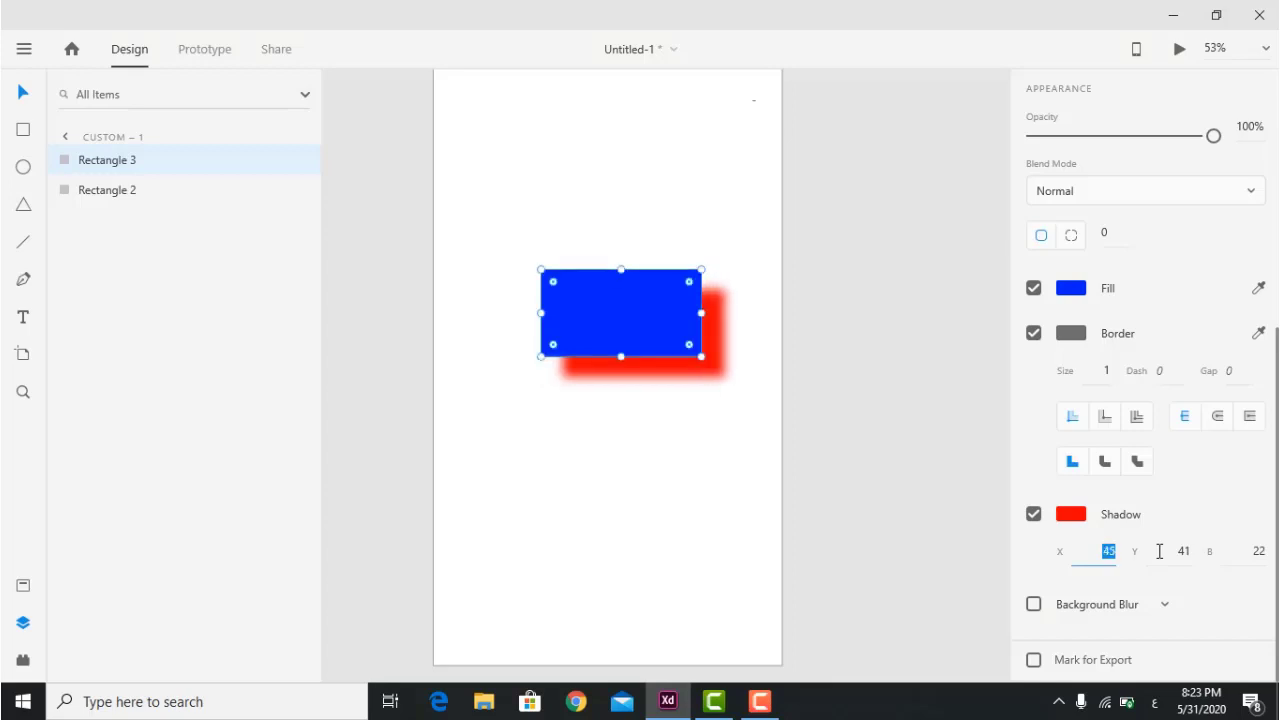
key("Down")
key("Down")
key("Down")
key("Down")
key("Down")
key("Down")
key("Down")
key("Down")
key("Down")
key("Down")
key("Down")
key("Down")
key("Down")
key("Down")
key("Down")
key("Down")
key("Down")
key("Down")
key("Down")
key("Down")
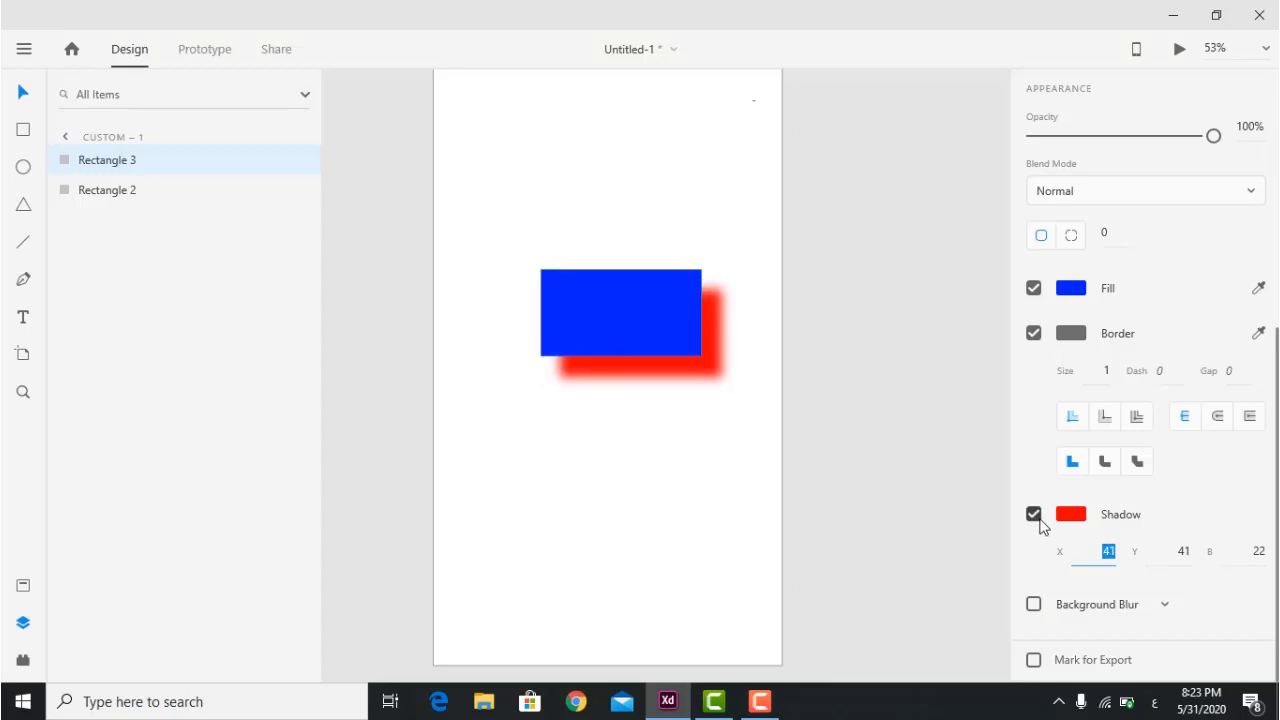
key("Down")
key("Down")
key("Down")
key("Down")
key("Down")
key("Down")
key("Down")
key("Down")
key("Down")
key("Down")
key("Down")
key("Down")
key("Down")
key("Down")
key("Down")
key("Down")
key("Down")
key("Down")
key("Down")
key("Down")
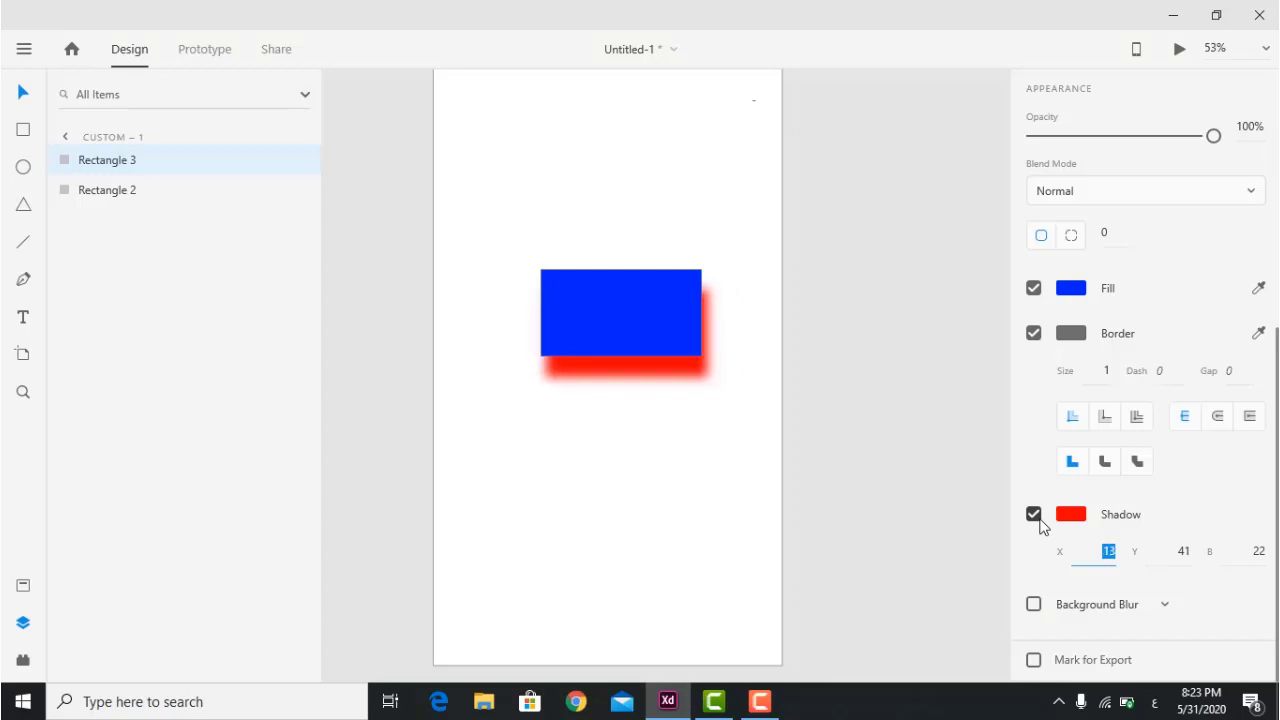
key("Down")
key("Down")
key("Down")
key("Down")
key("Down")
key("Down")
key("Down")
key("Down")
key("Down")
key("Down")
key("Down")
key("Down")
key("Down")
key("Down")
key("Down")
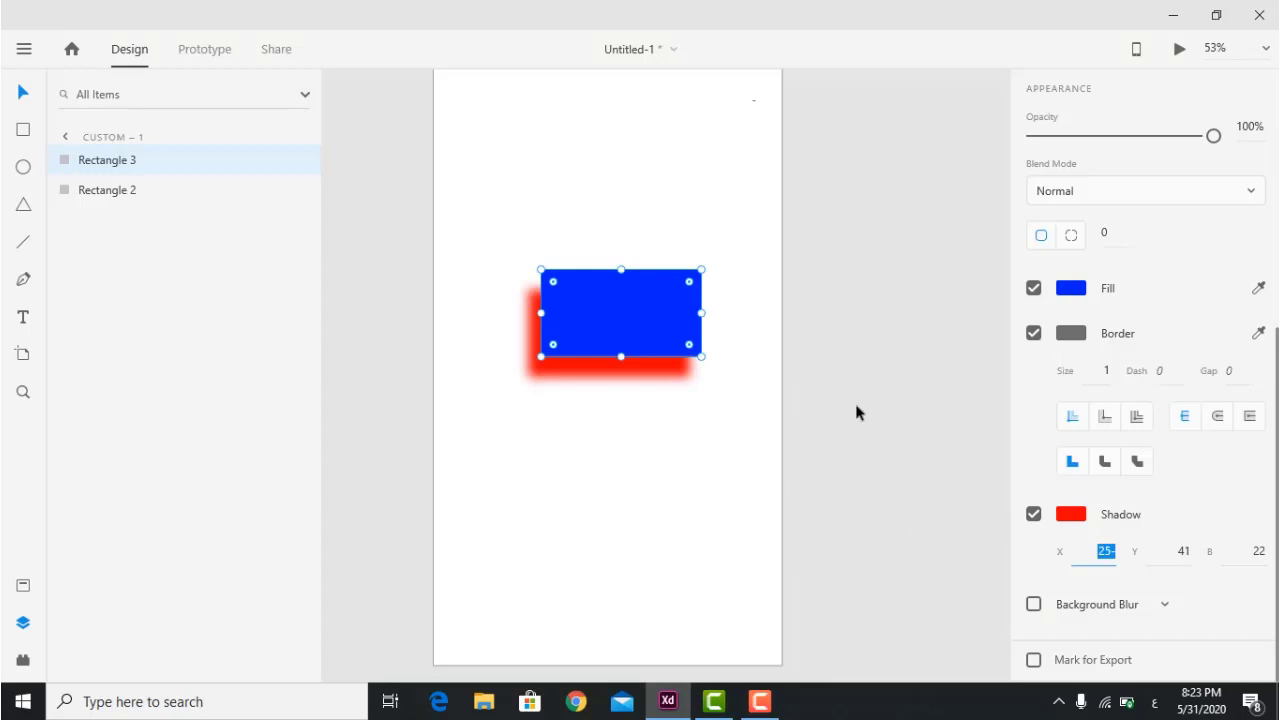
Delete the blue rectangle and switch to the Ellipse tool.
left_click(551, 404)
left_click_drag(615, 316, 608, 279)
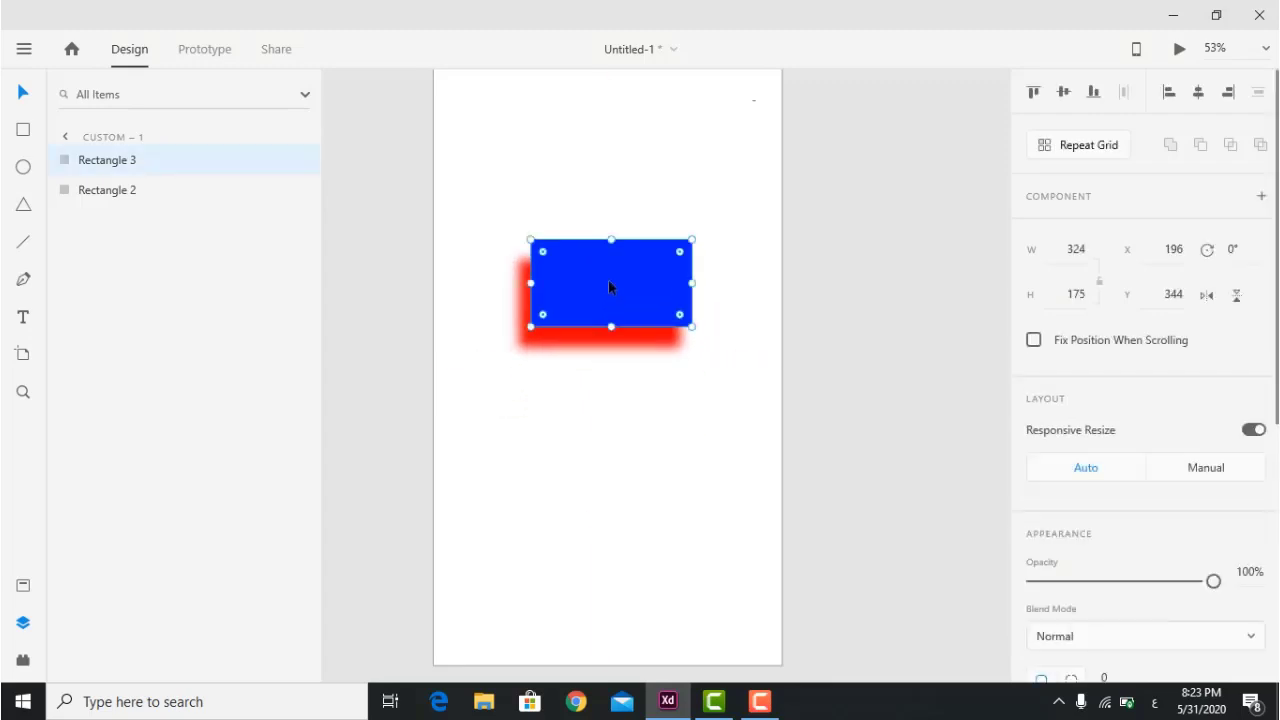
key("Delete")
left_click(23, 166)
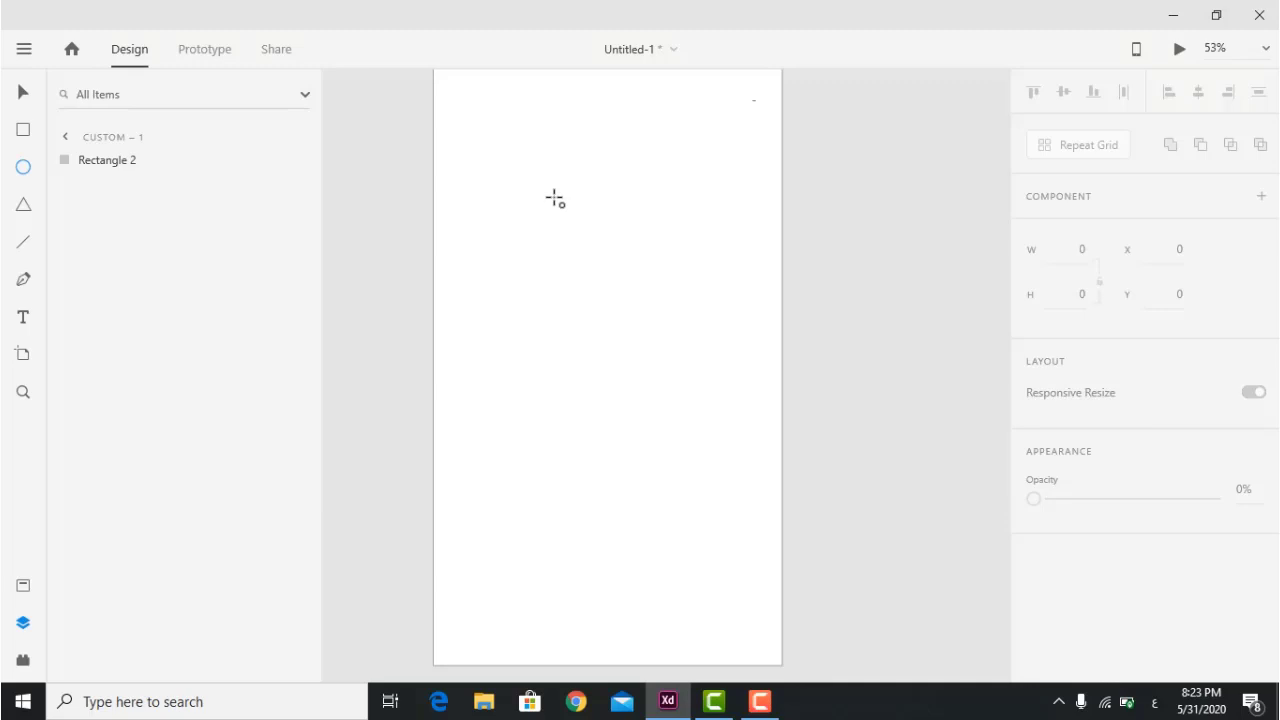
Draw an ellipse near the artboard's top-left and fill it red.
left_click_drag(510, 101, 649, 219)
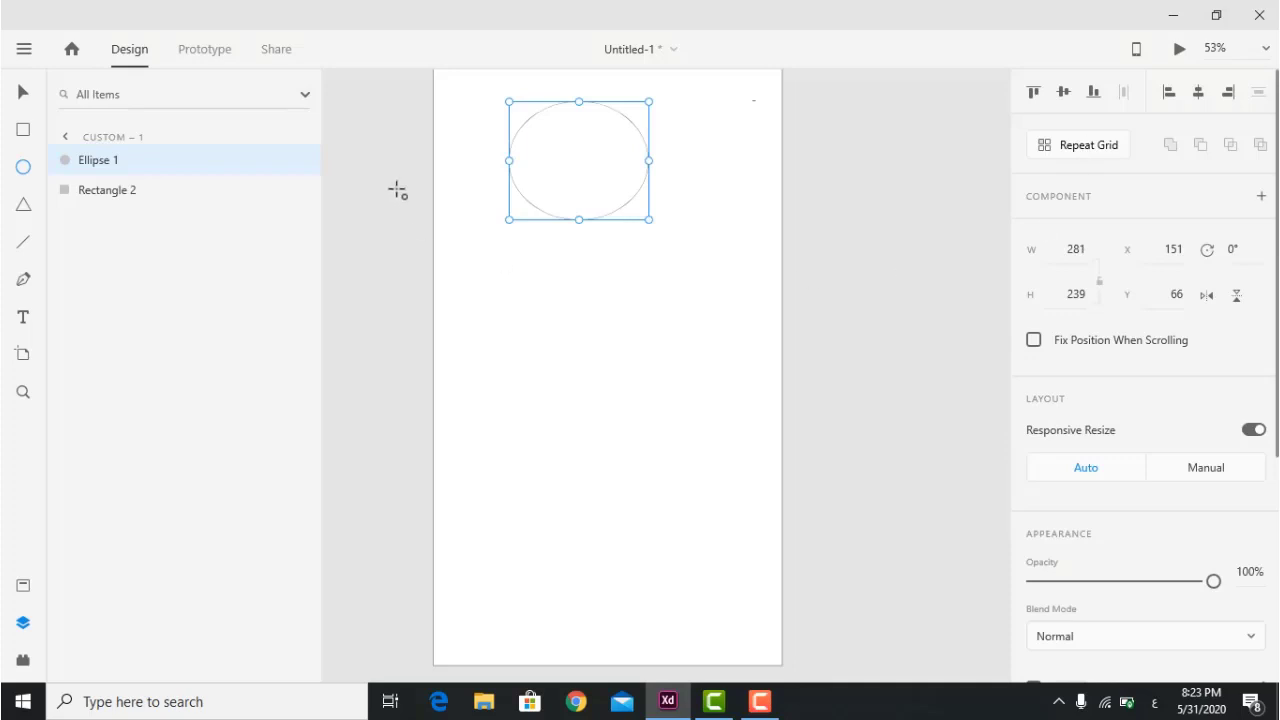
scroll(1180, 210, "down", 4)
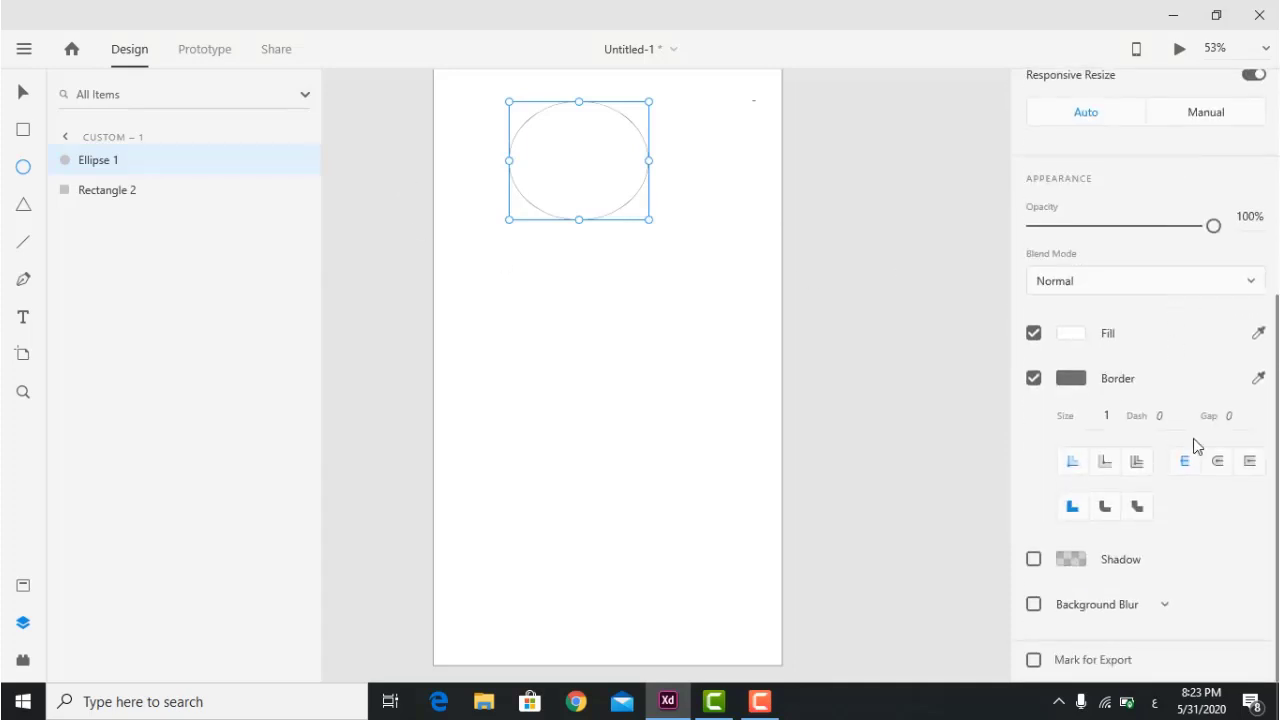
scroll(1185, 400, "up", 4)
scroll(1057, 442, "down", 4)
left_click(1071, 333)
left_click_drag(900, 300, 1005, 270)
key("Escape")
left_click(1071, 378)
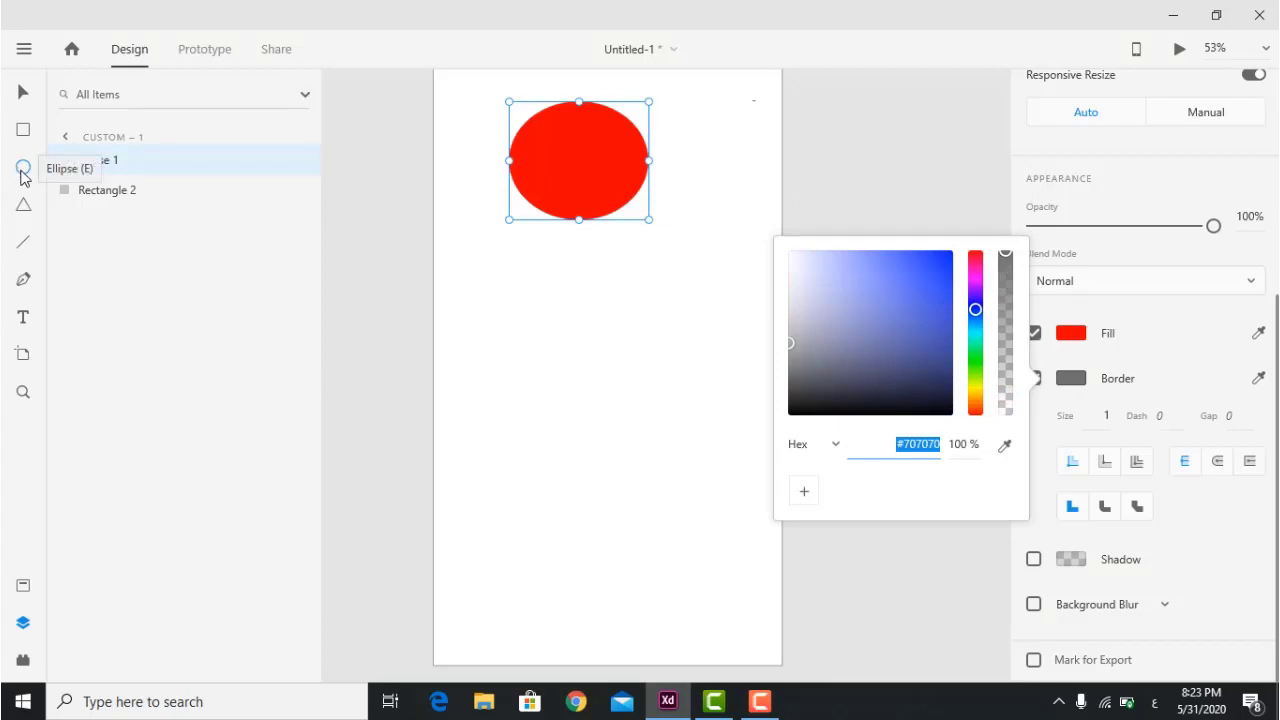
Draw a 224 × 322 outlined triangle below the red ellipse.
left_click(23, 205)
left_click_drag(553, 257, 664, 416)
scroll(1230, 246, "up", 3)
scroll(1229, 243, "up", 2)
scroll(1223, 249, "down", 5)
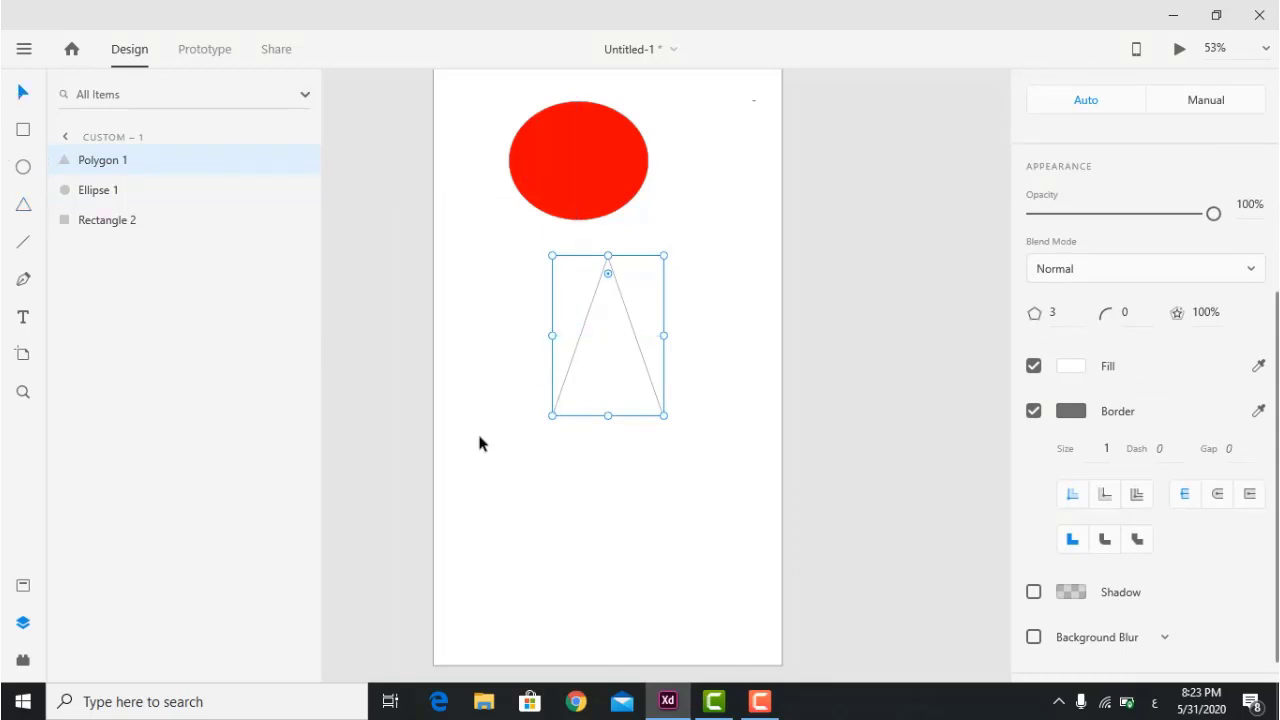
Nudge both shapes right, then flip the triangle upside down and enlarge it.
left_click_drag(544, 472, 607, 152)
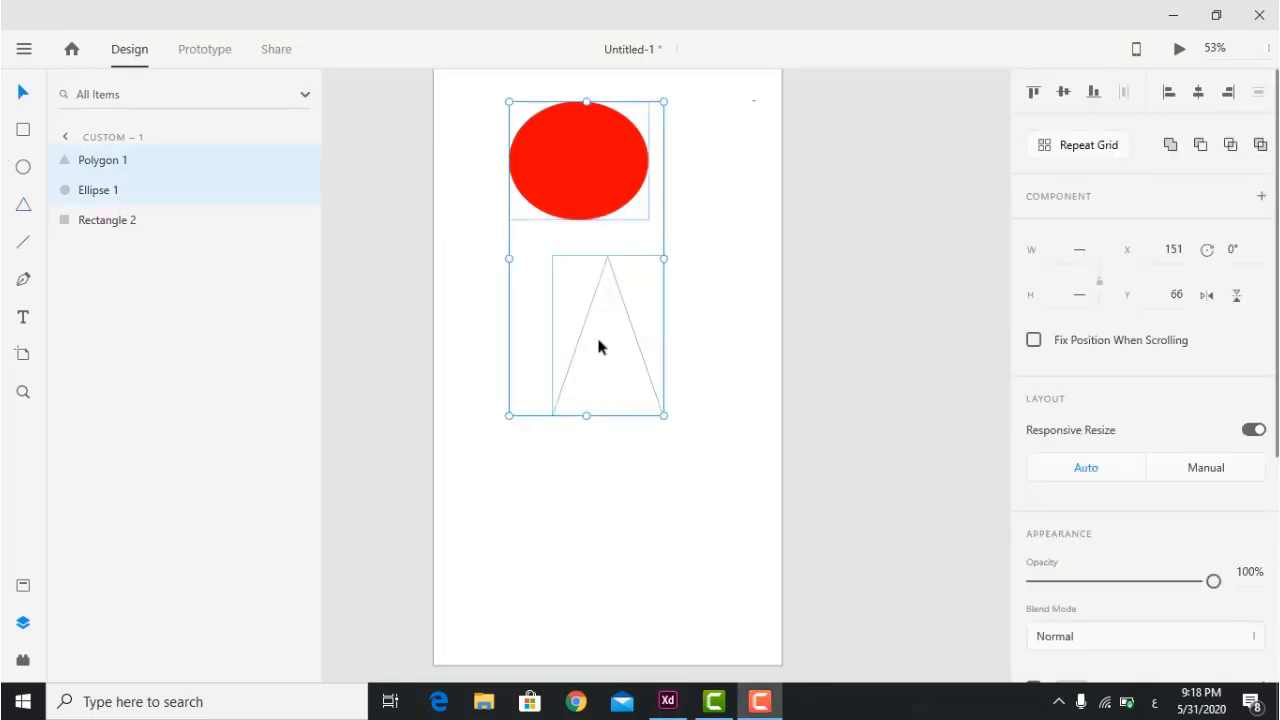
left_click_drag(607, 334, 610, 334)
left_click(709, 329)
left_click(606, 329)
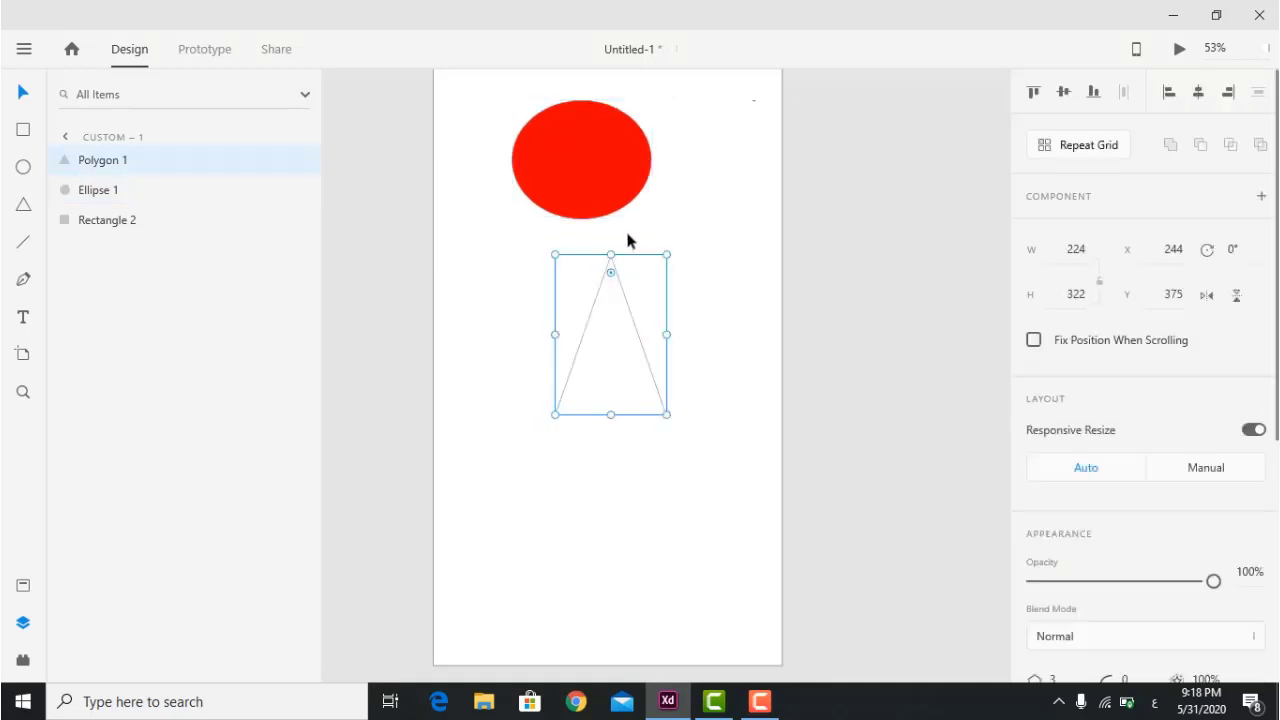
left_click_drag(611, 252, 598, 572)
left_click_drag(551, 411, 497, 376)
Select the ellipse and triangle together and delete them.
scroll(1214, 323, "down", 5)
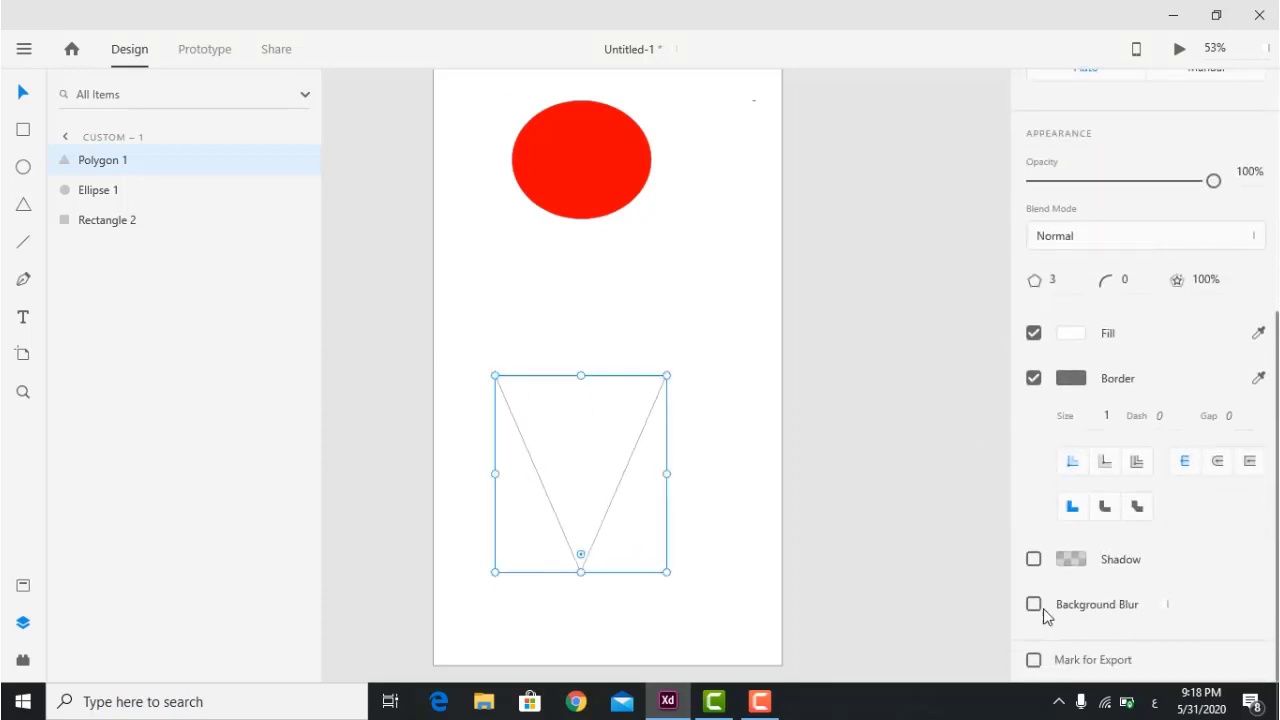
left_click_drag(703, 129, 583, 461)
key("Delete")
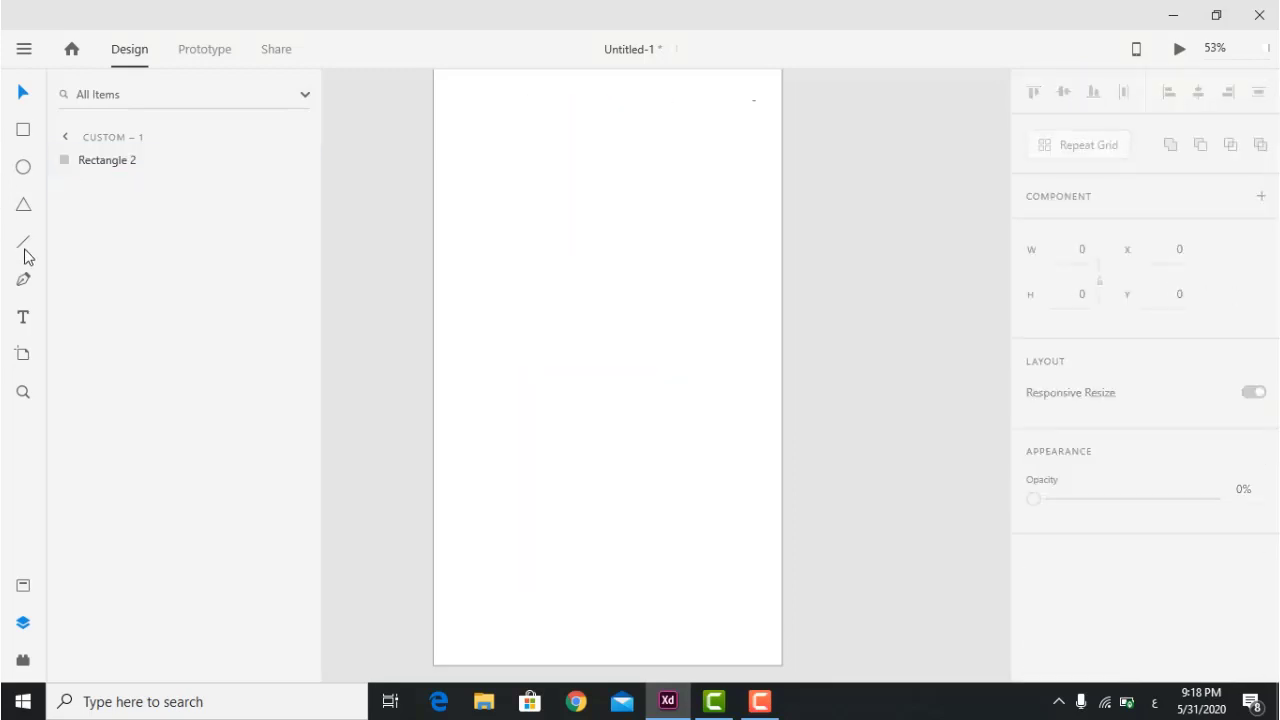
left_click_drag(507, 101, 668, 311)
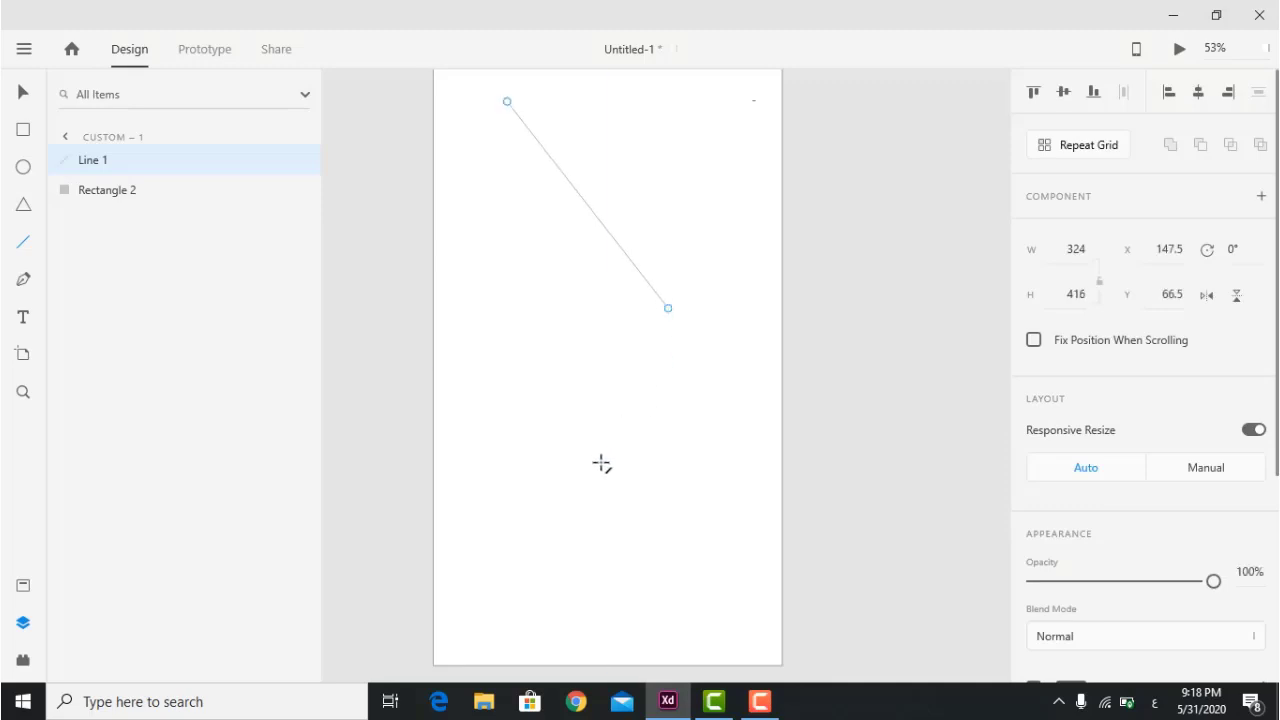
mouse_move(592, 469)
left_mouse_down()
mouse_move(677, 337)
mouse_move(668, 308)
left_mouse_up()
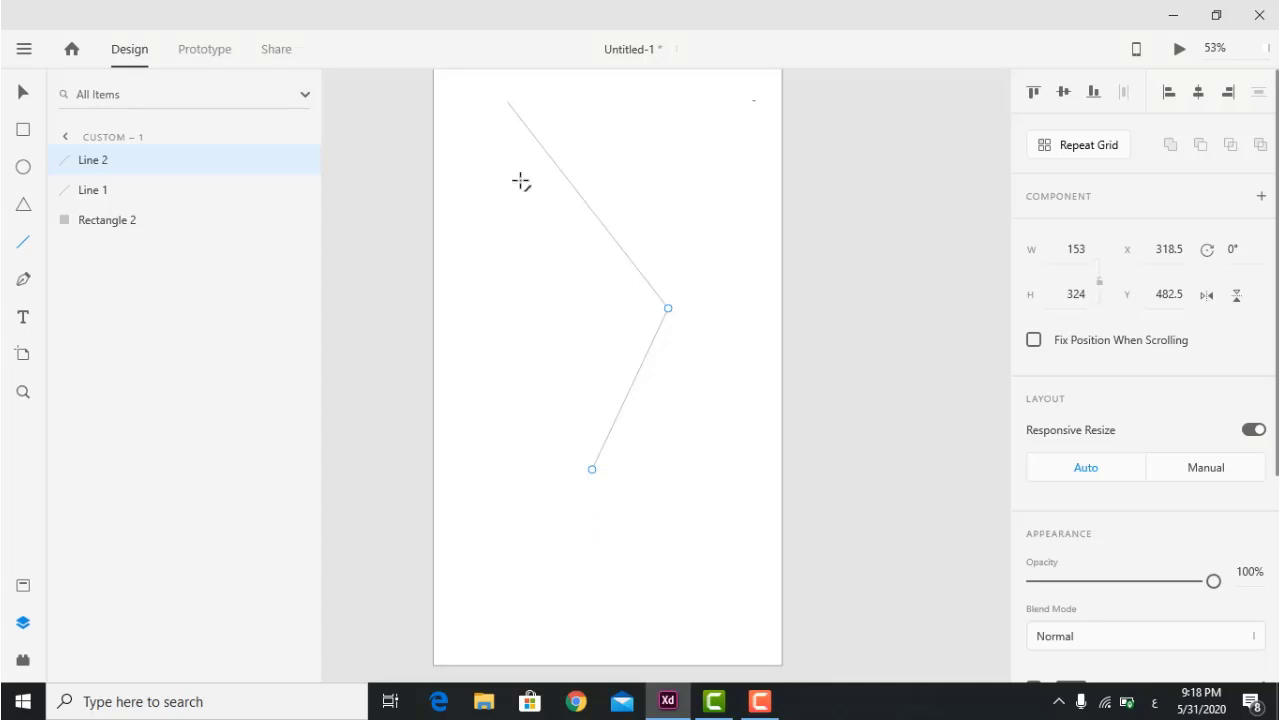
left_click_drag(506, 103, 594, 472)
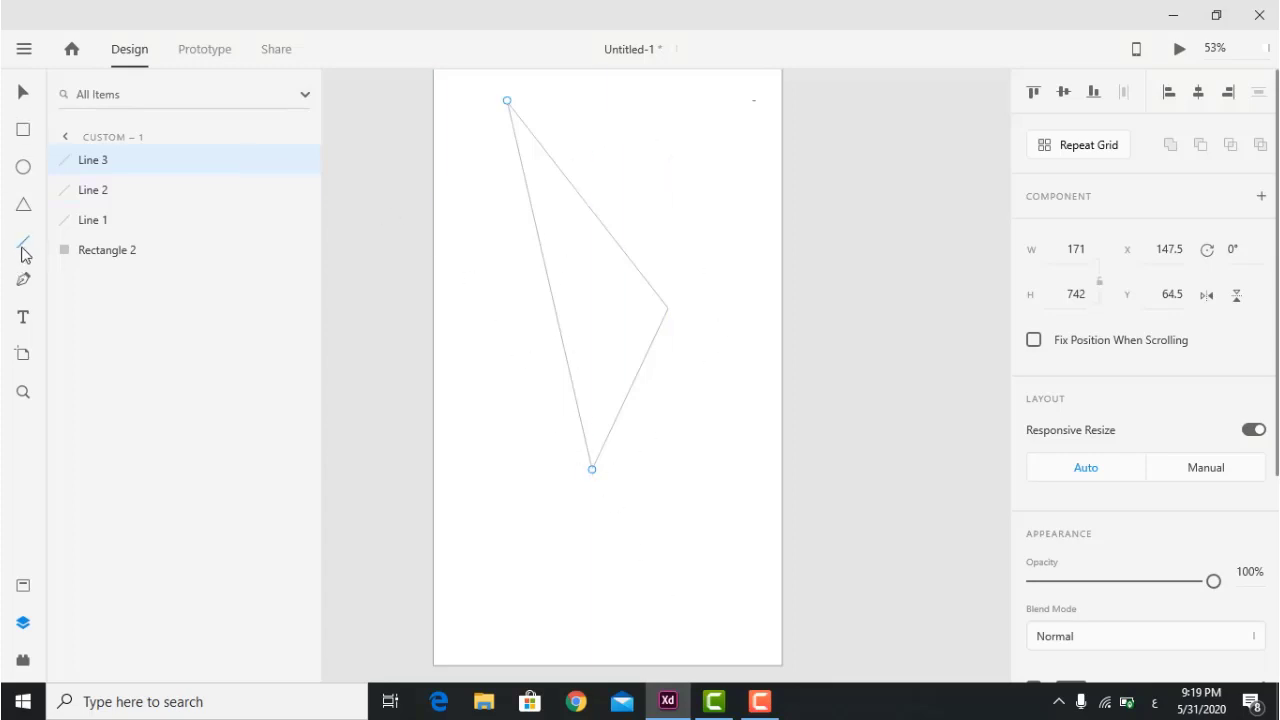
left_click_drag(738, 129, 464, 483)
right_click(624, 253)
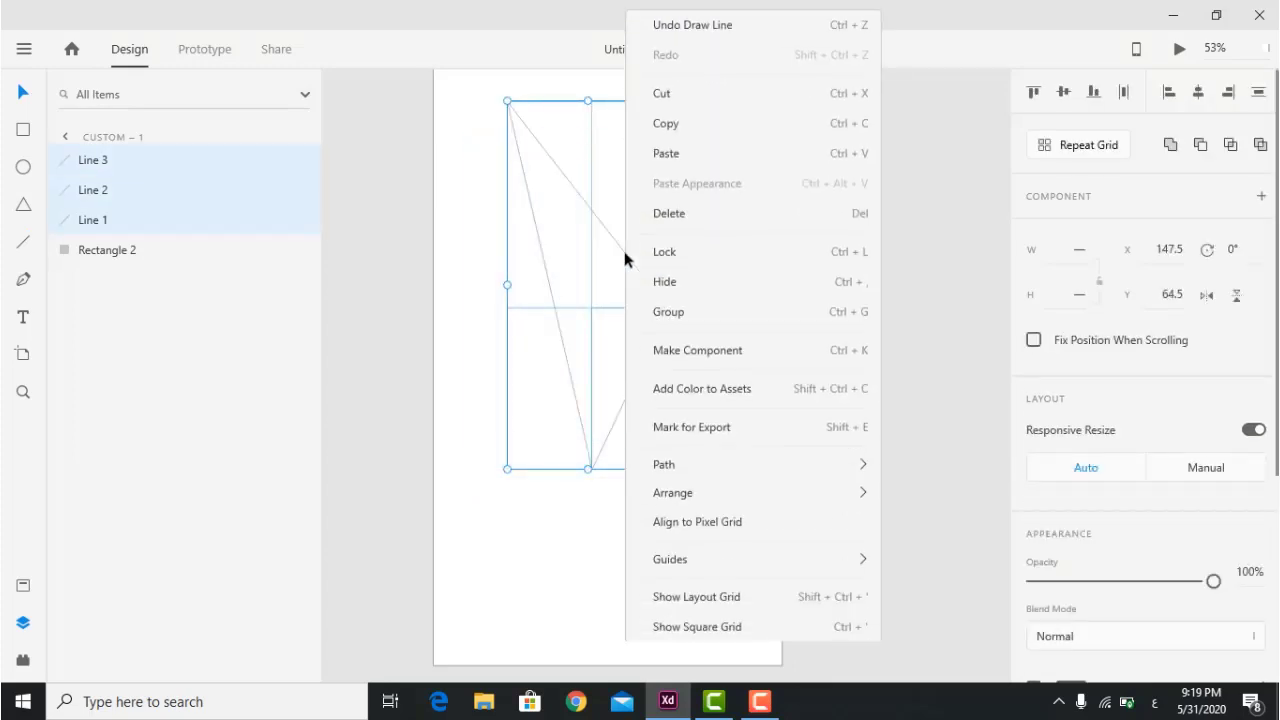
left_click(687, 311)
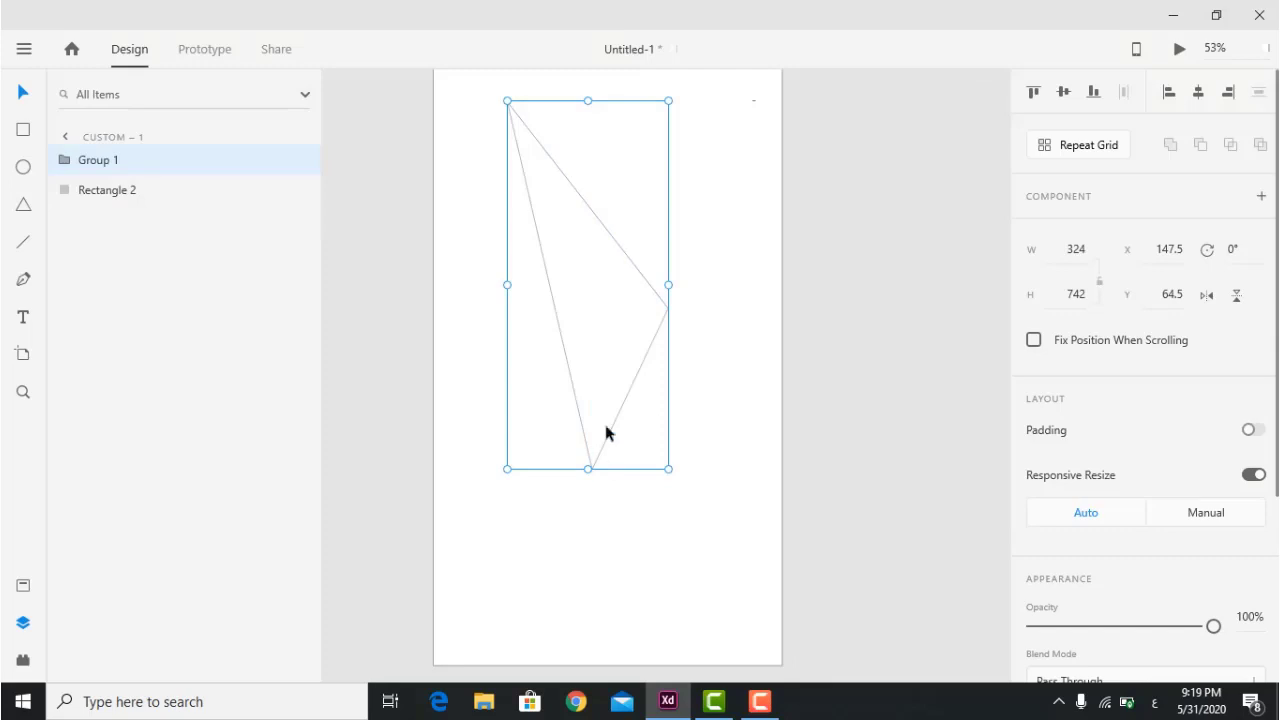
left_click_drag(603, 161, 623, 211)
left_click(612, 101)
left_click_drag(611, 100, 598, 146)
mouse_move(505, 287)
left_mouse_down()
mouse_move(397, 283)
mouse_move(530, 287)
mouse_move(503, 287)
left_mouse_up()
right_click(591, 320)
left_click(575, 355)
left_click(624, 197)
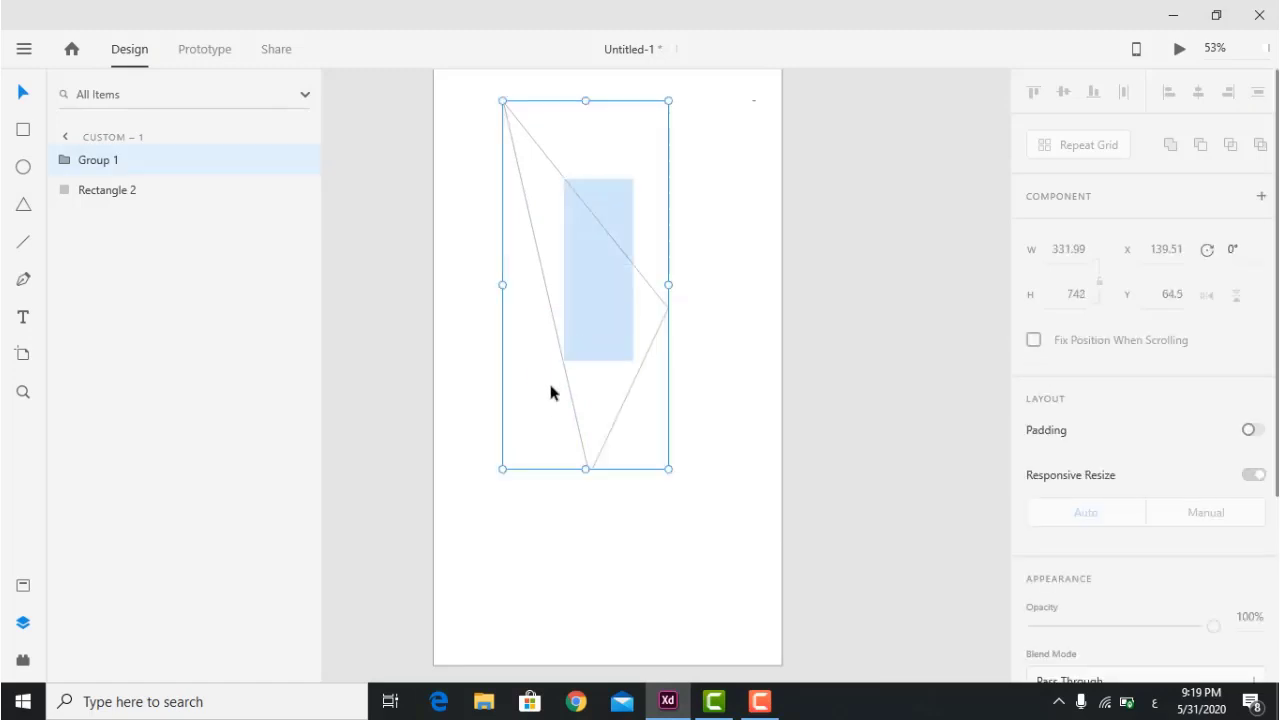
right_click(507, 107)
left_click(571, 277)
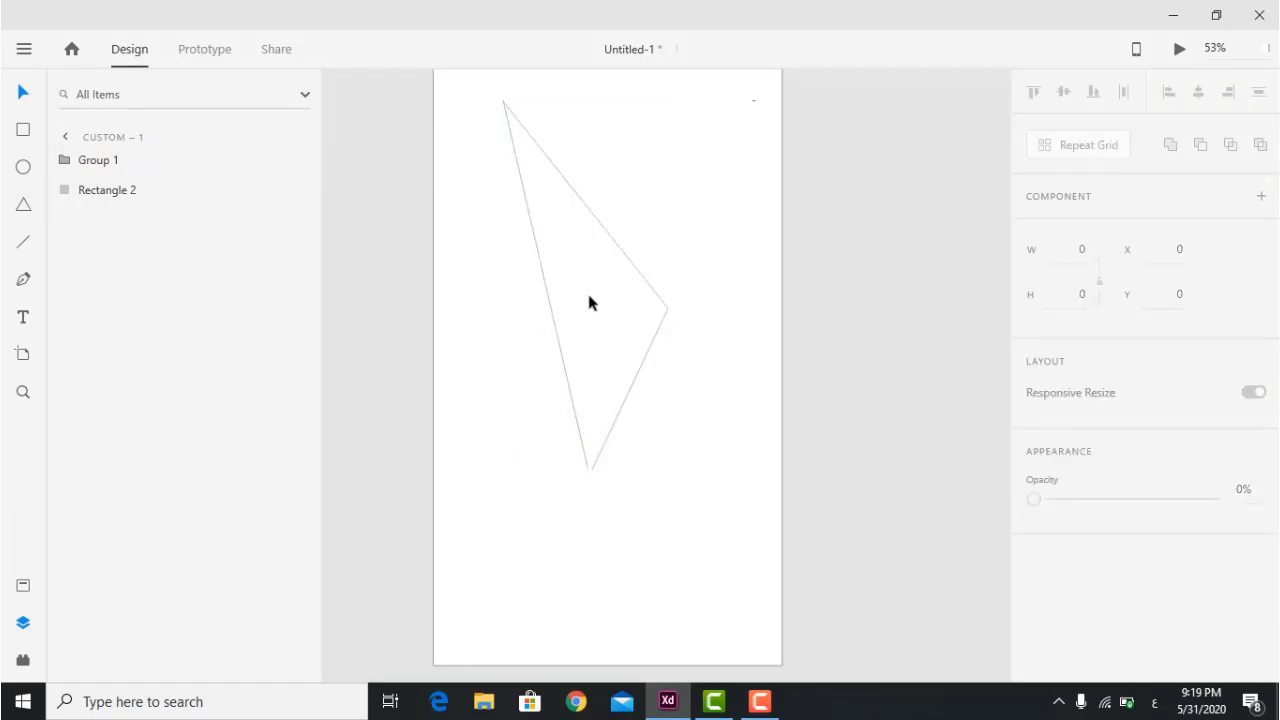
left_click_drag(665, 308, 654, 343)
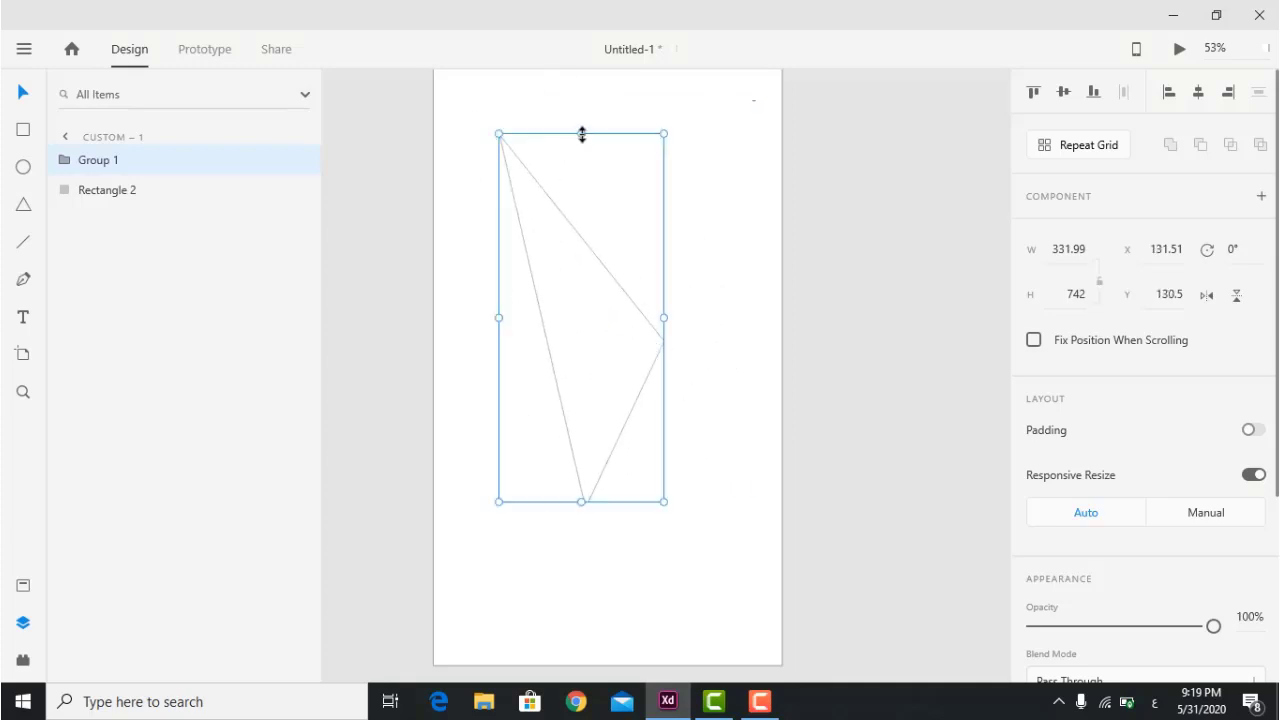
left_click_drag(580, 133, 596, 346)
left_click(711, 382)
scroll(669, 349, "down", 3)
left_click_drag(740, 222, 549, 478)
key("Delete")
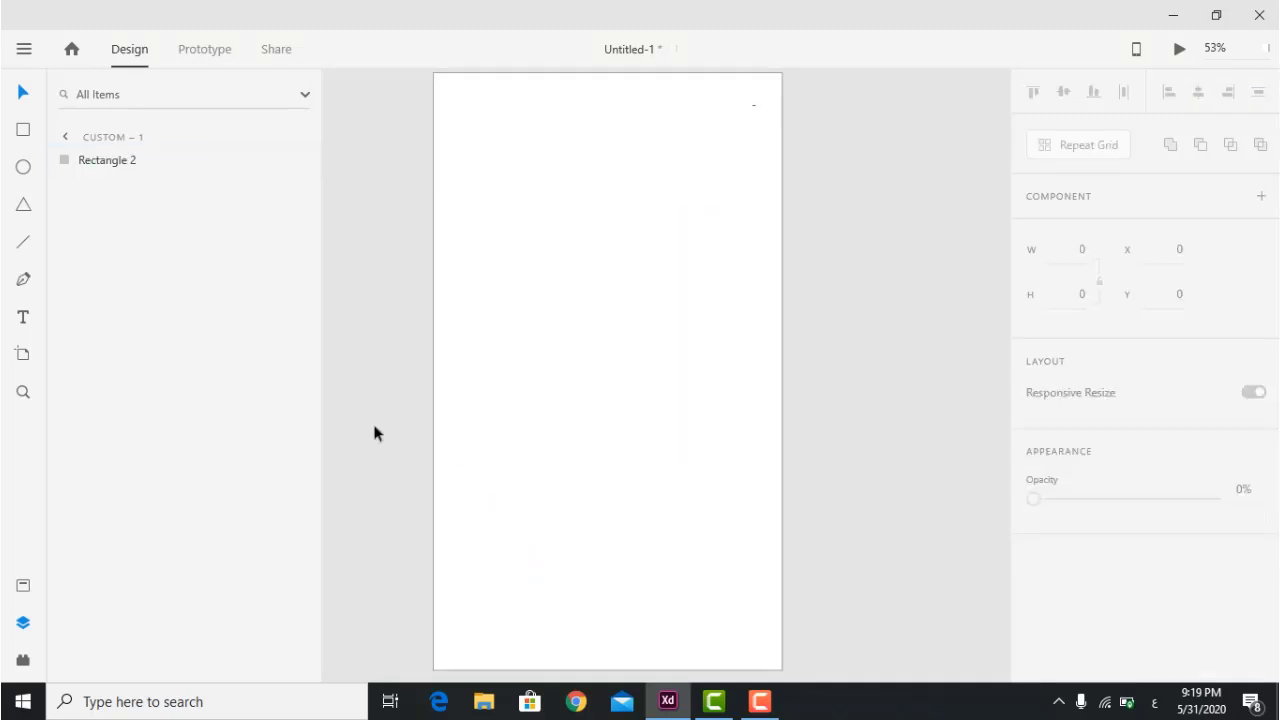
Pen a closed path across the artboard's top with a curved, peaked lower edge.
left_click(24, 282)
left_click(434, 270)
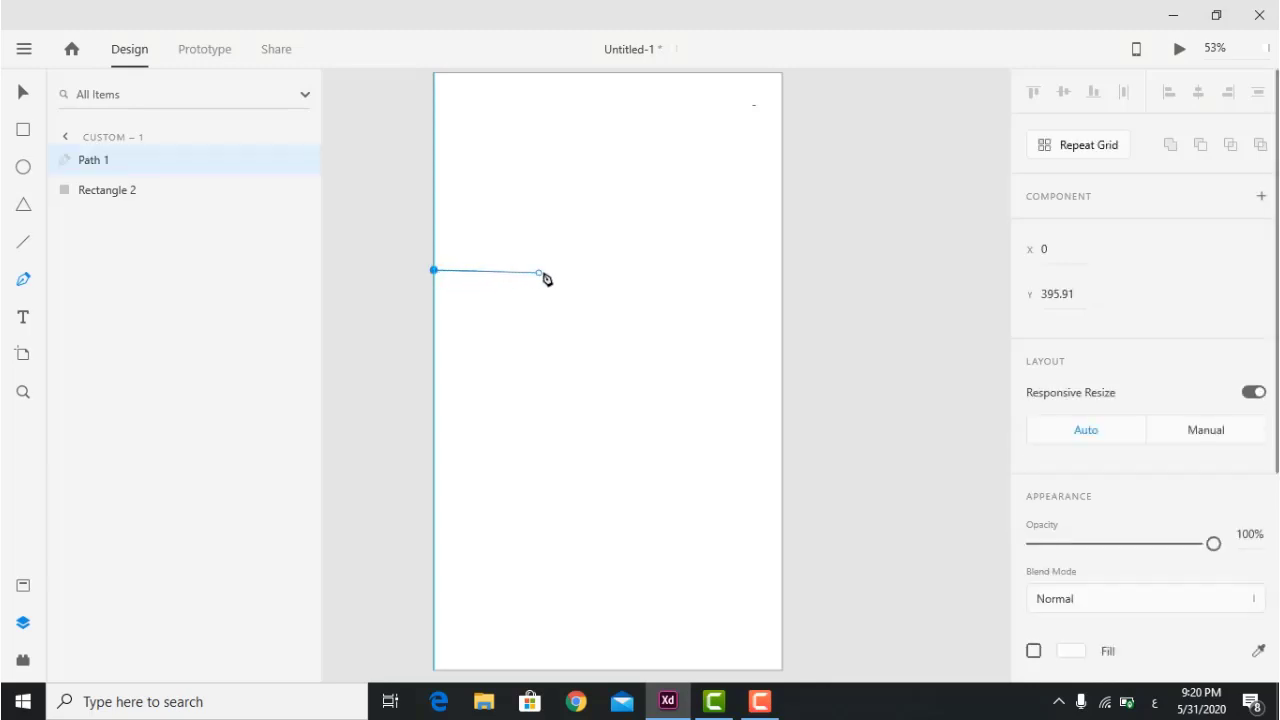
left_click(595, 219)
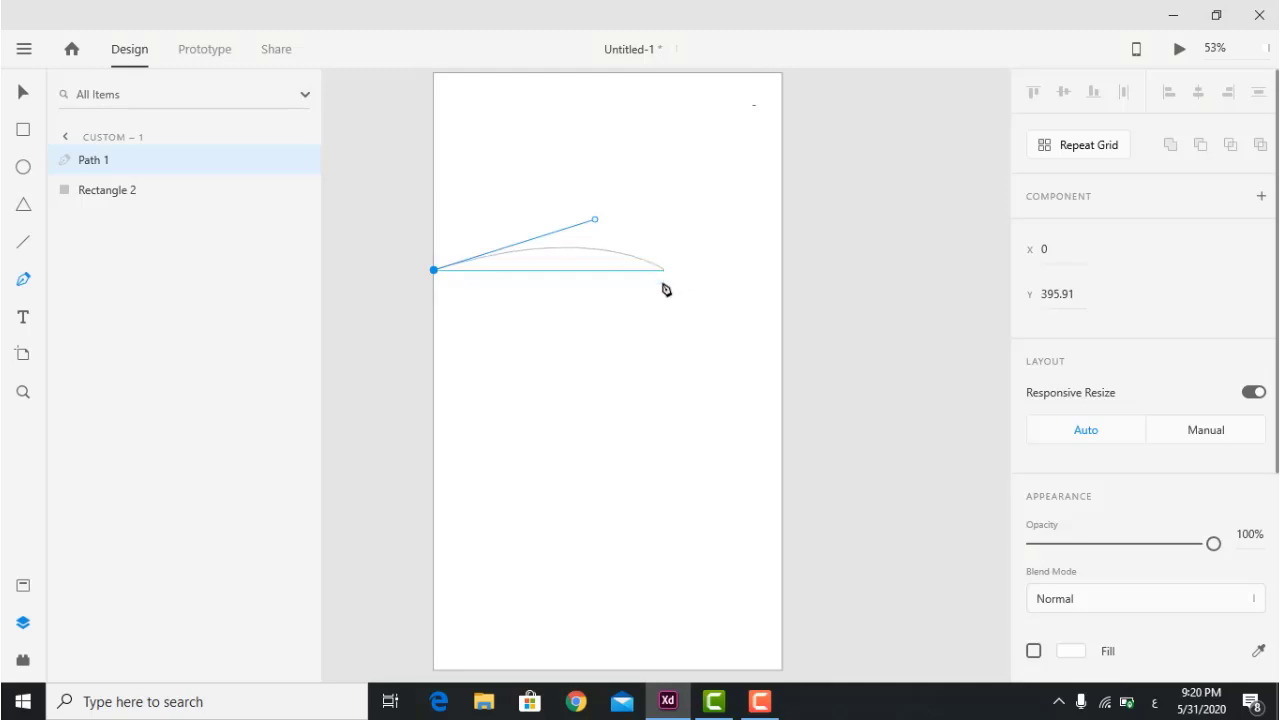
left_click(591, 335)
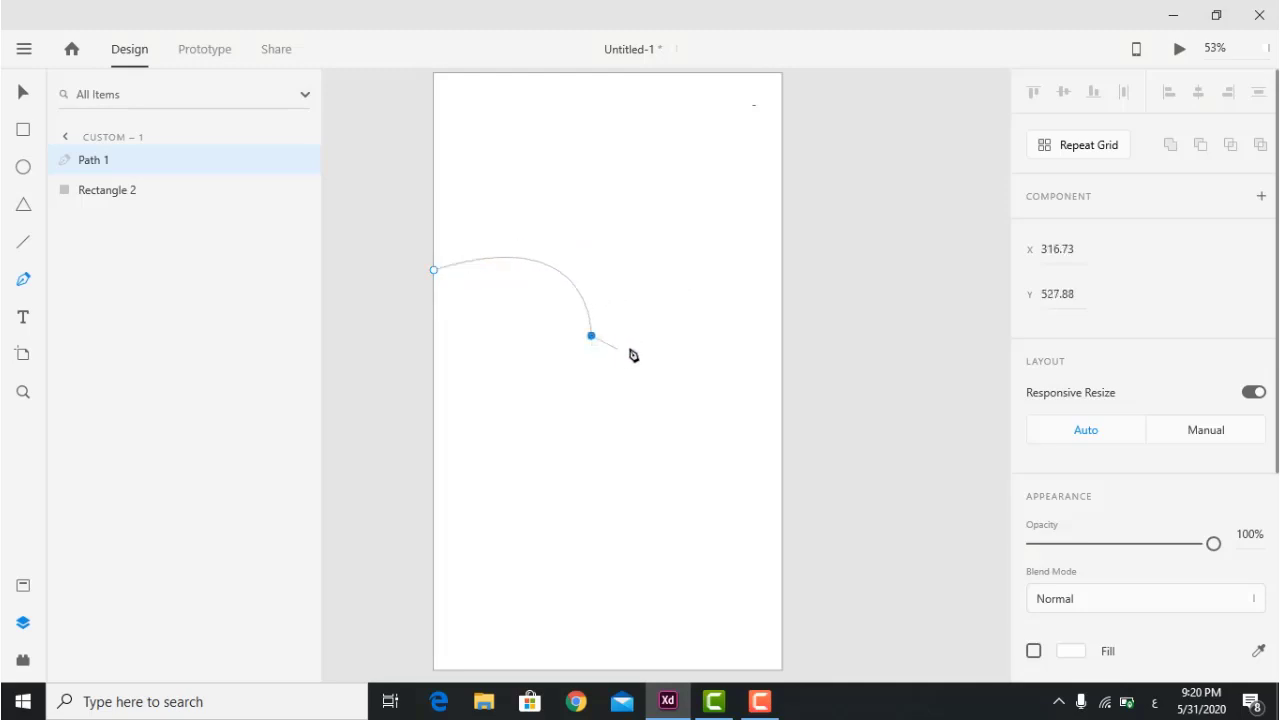
left_click(715, 238)
left_click(783, 299)
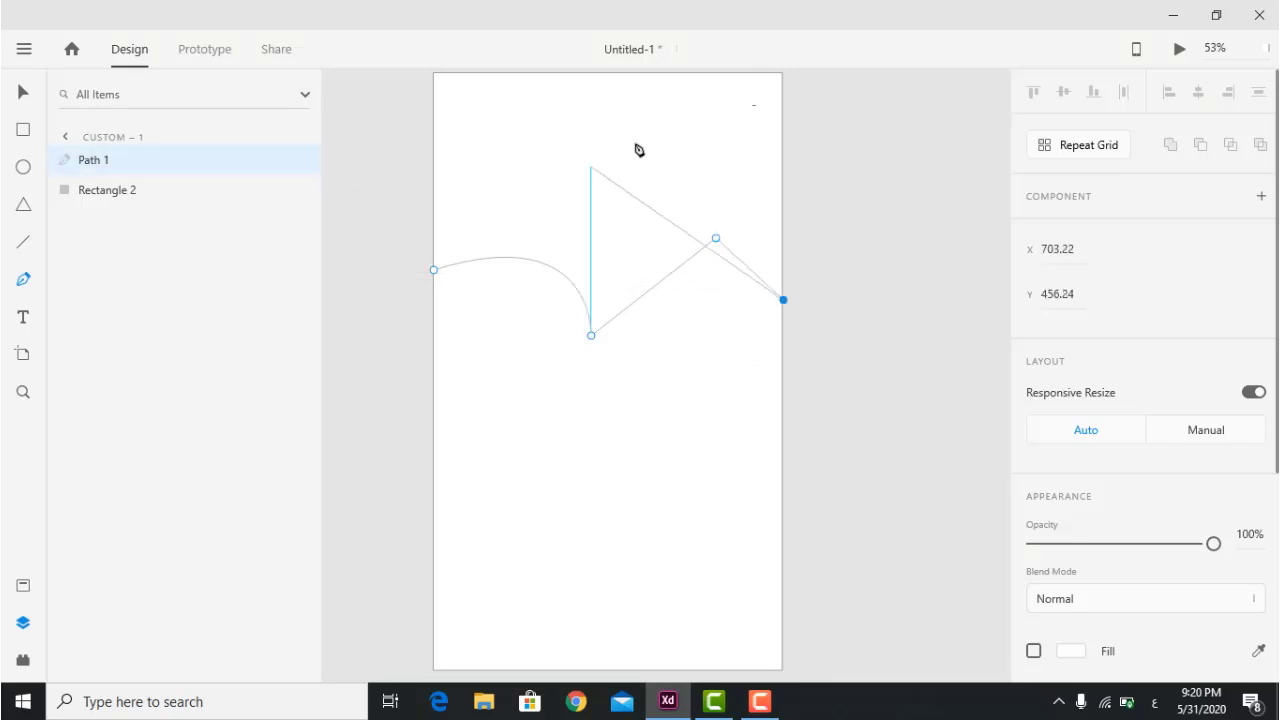
left_click(783, 75)
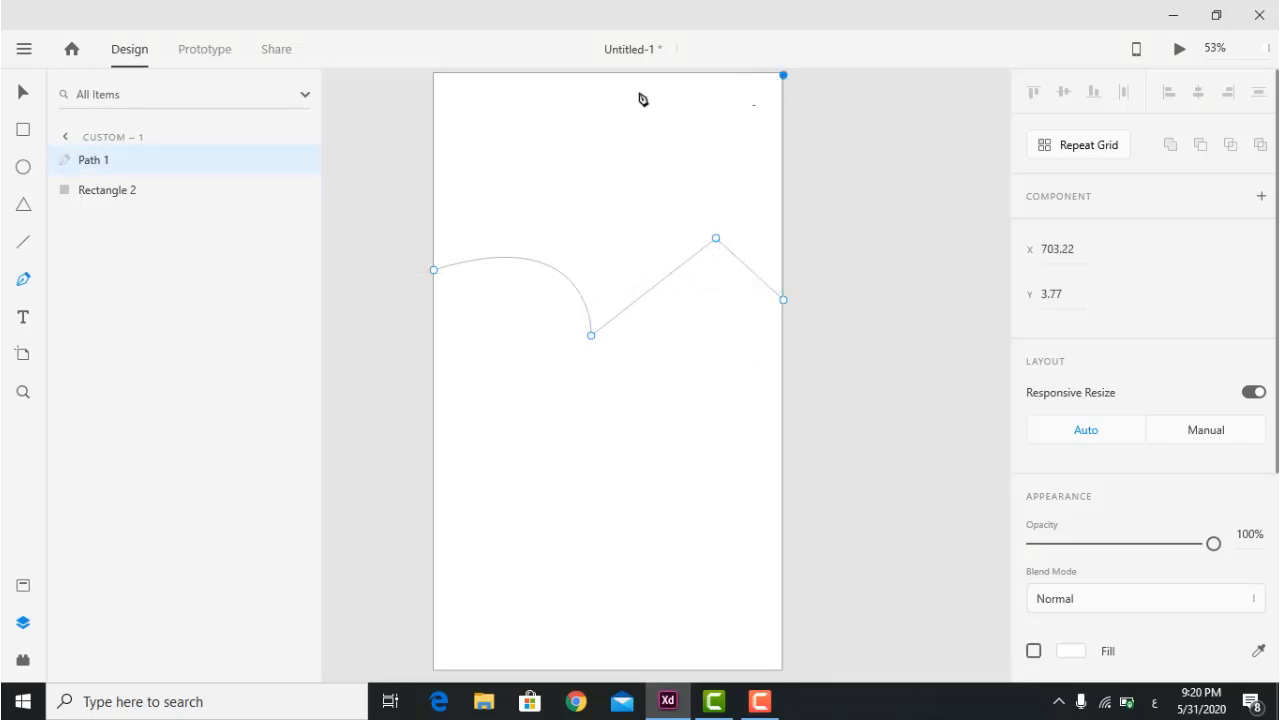
left_click(433, 75)
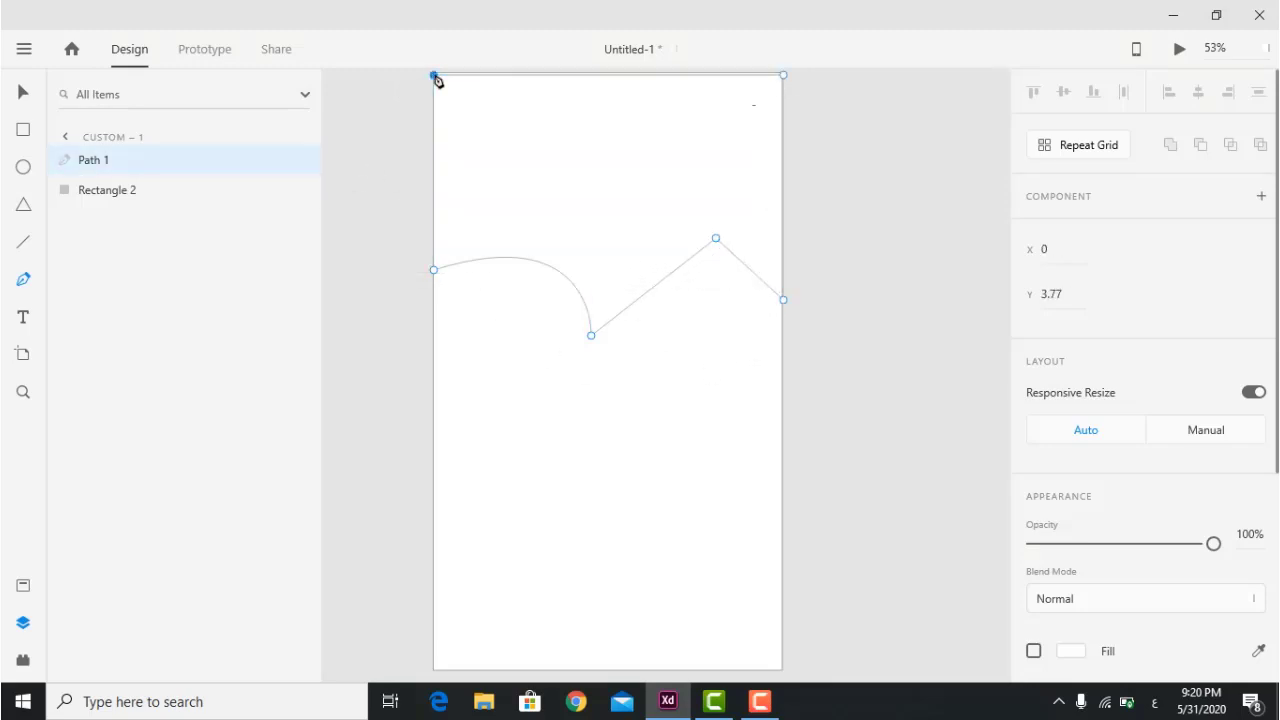
left_click(433, 270)
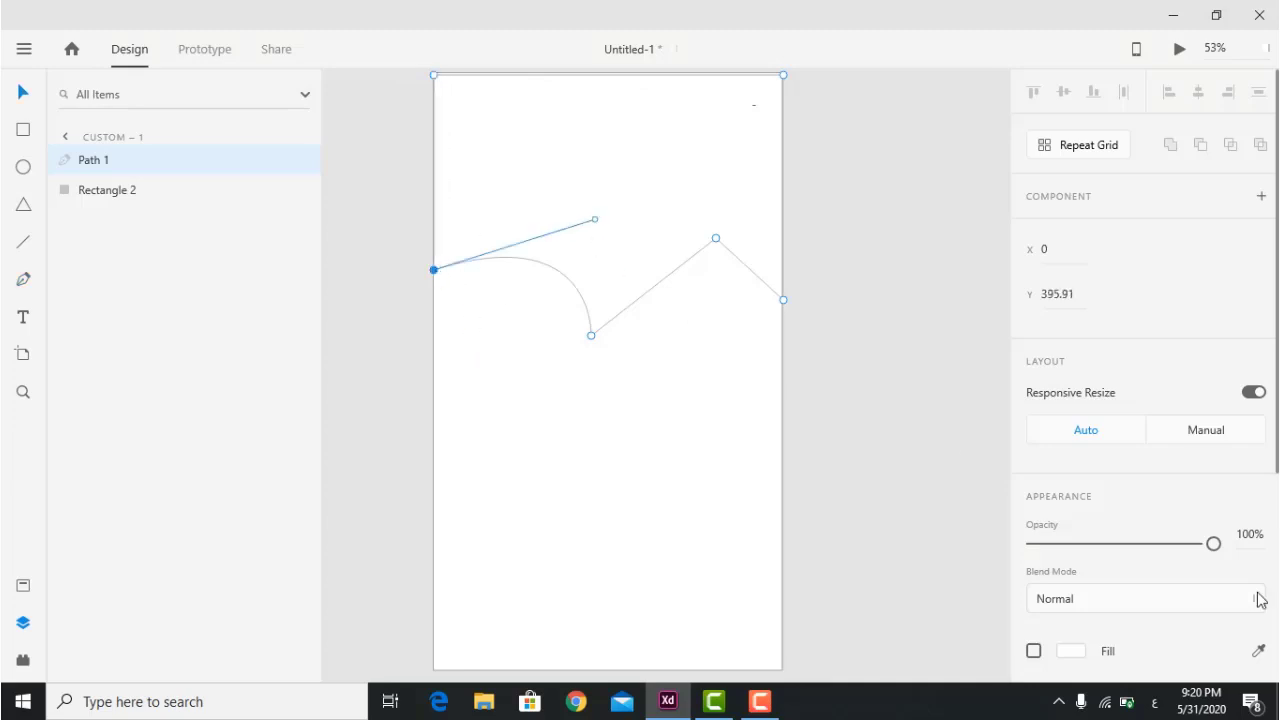
Fill the new path red (#F91717).
scroll(1205, 572, "down", 3)
left_click(1072, 336)
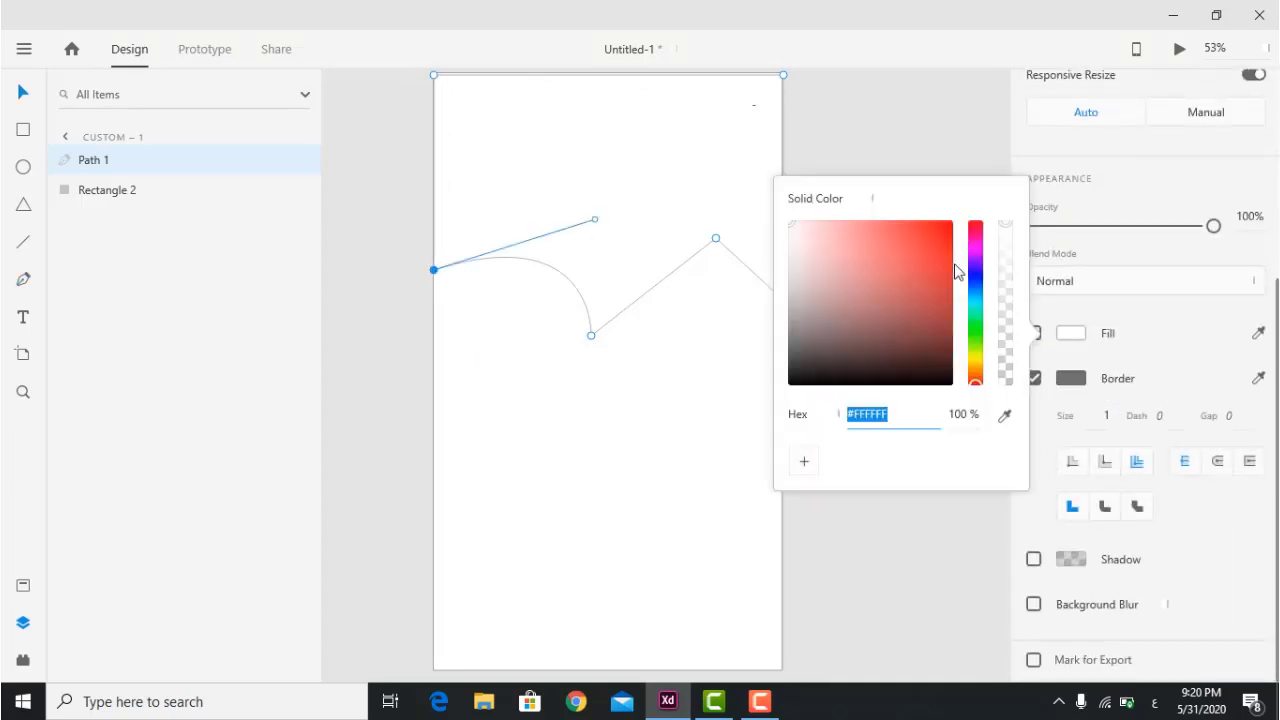
left_click(938, 227)
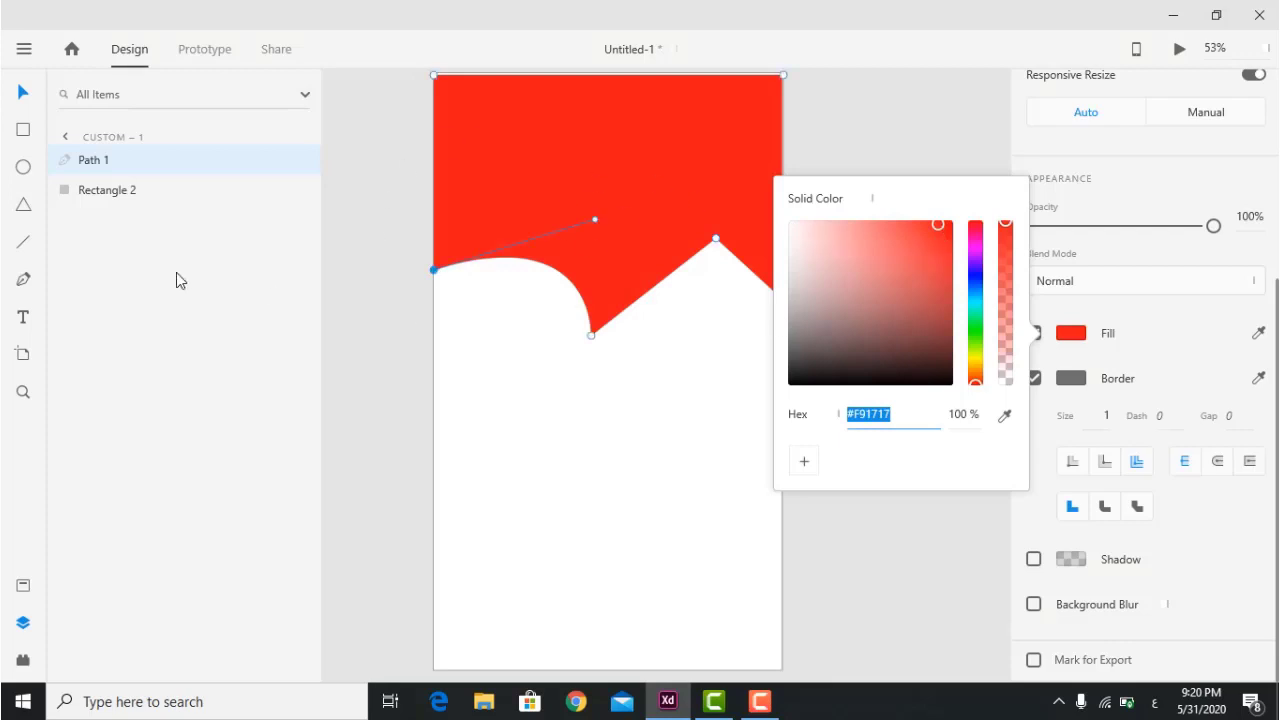
left_click(680, 410)
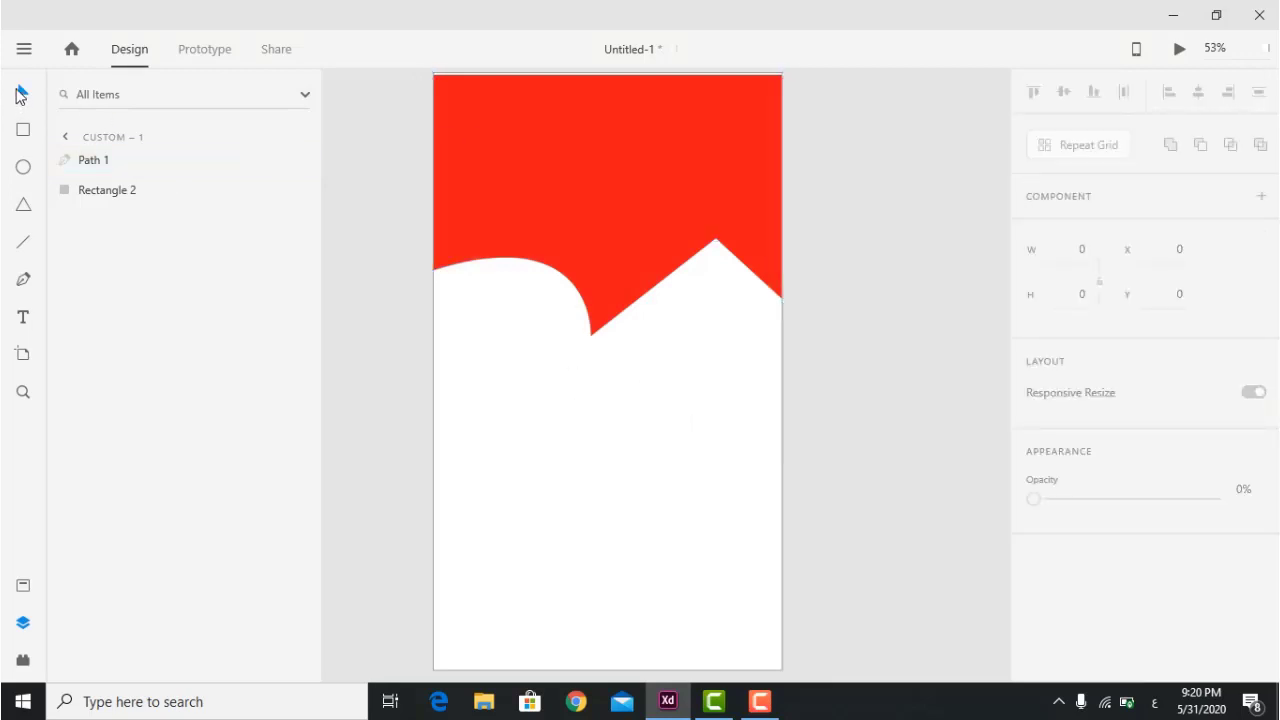
Make Path 1's peak and valley anchors smooth and drag their handles into rounded curves.
left_click(644, 276)
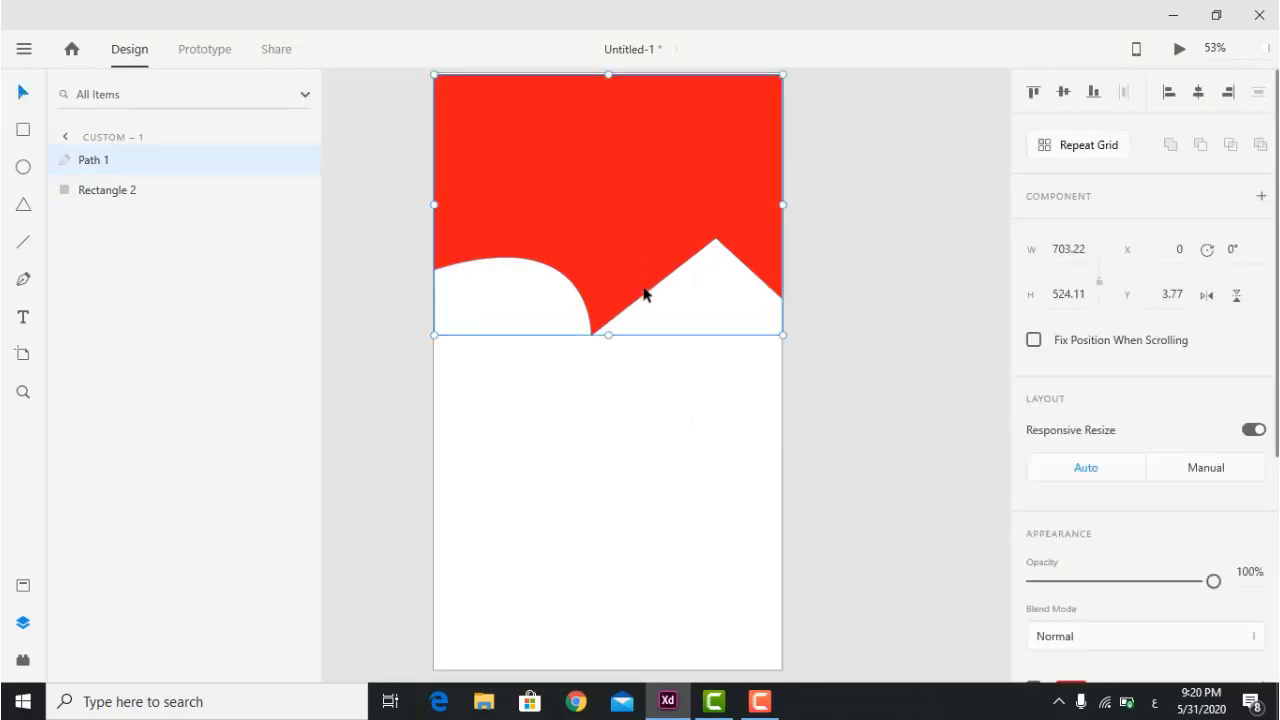
double_click(644, 294)
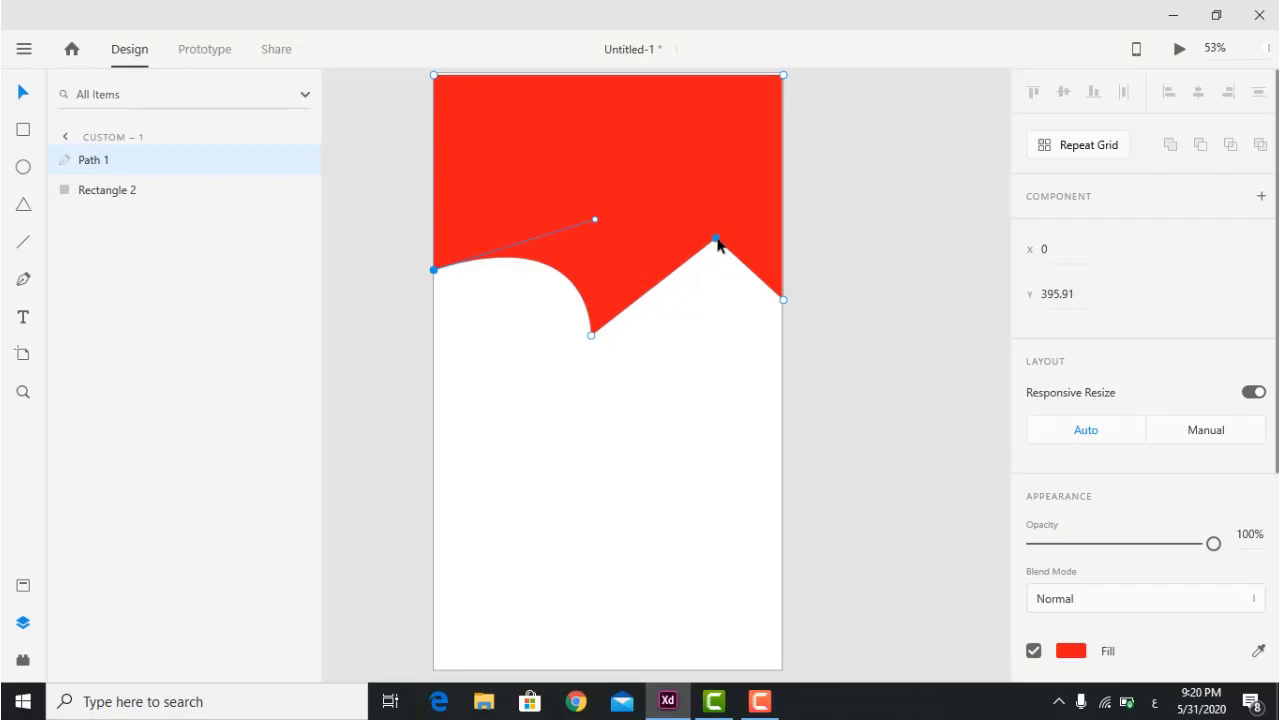
double_click(716, 239)
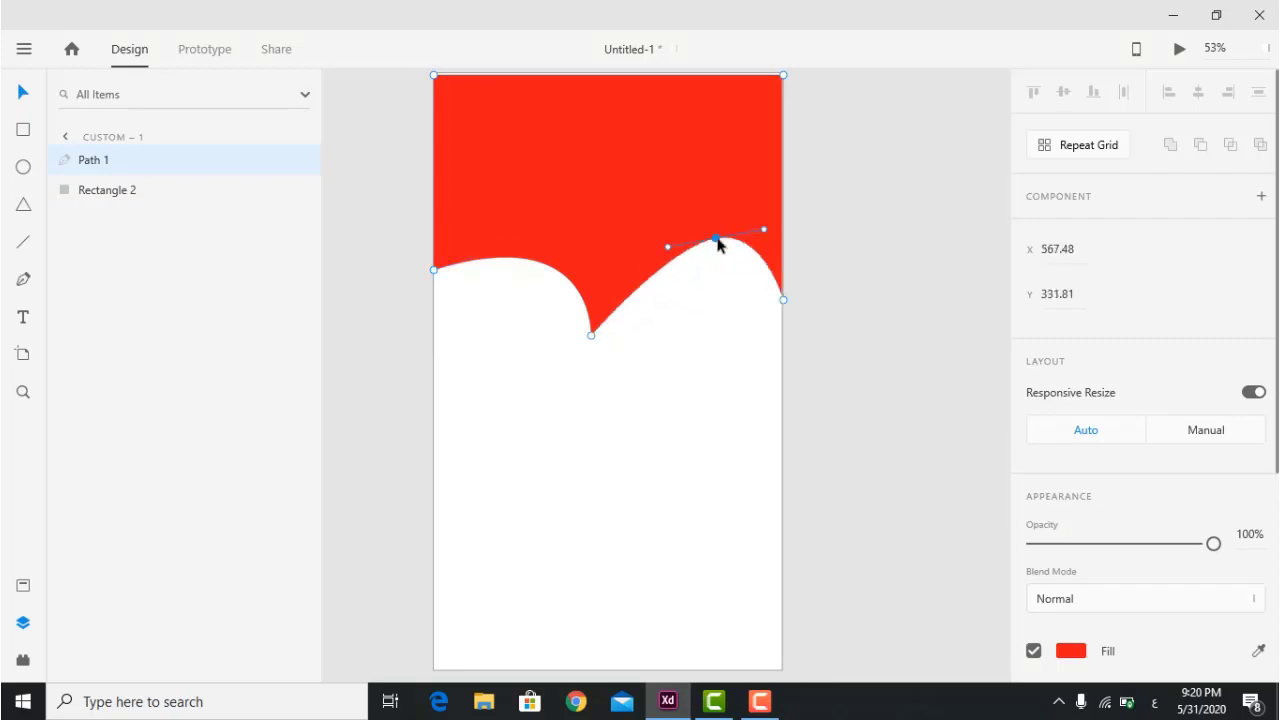
left_click_drag(667, 246, 724, 172)
double_click(591, 336)
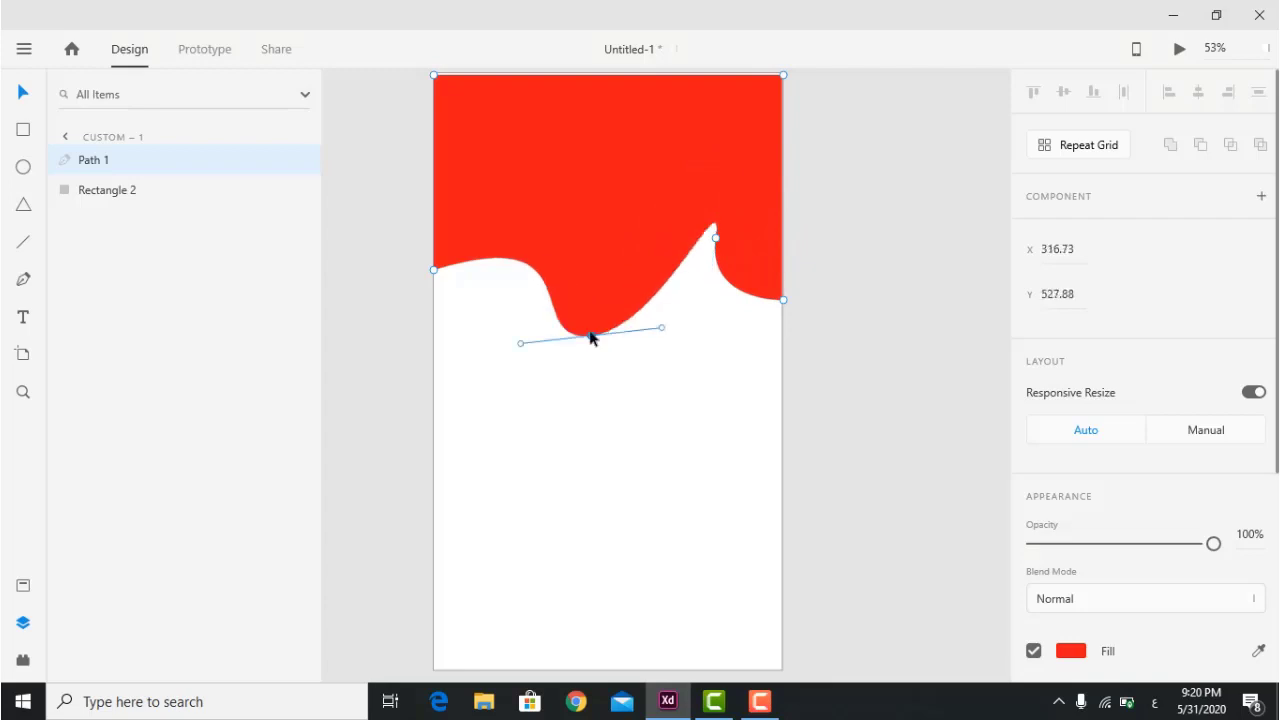
left_click_drag(520, 345, 591, 421)
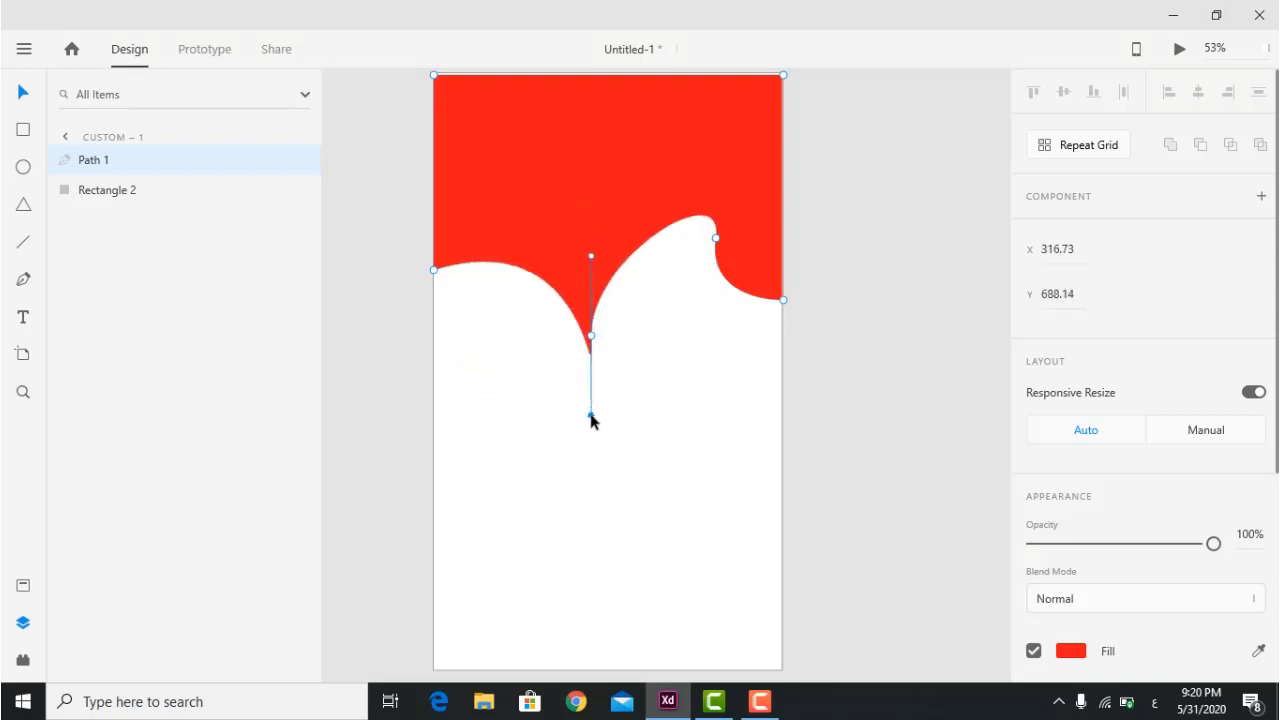
left_click(712, 472)
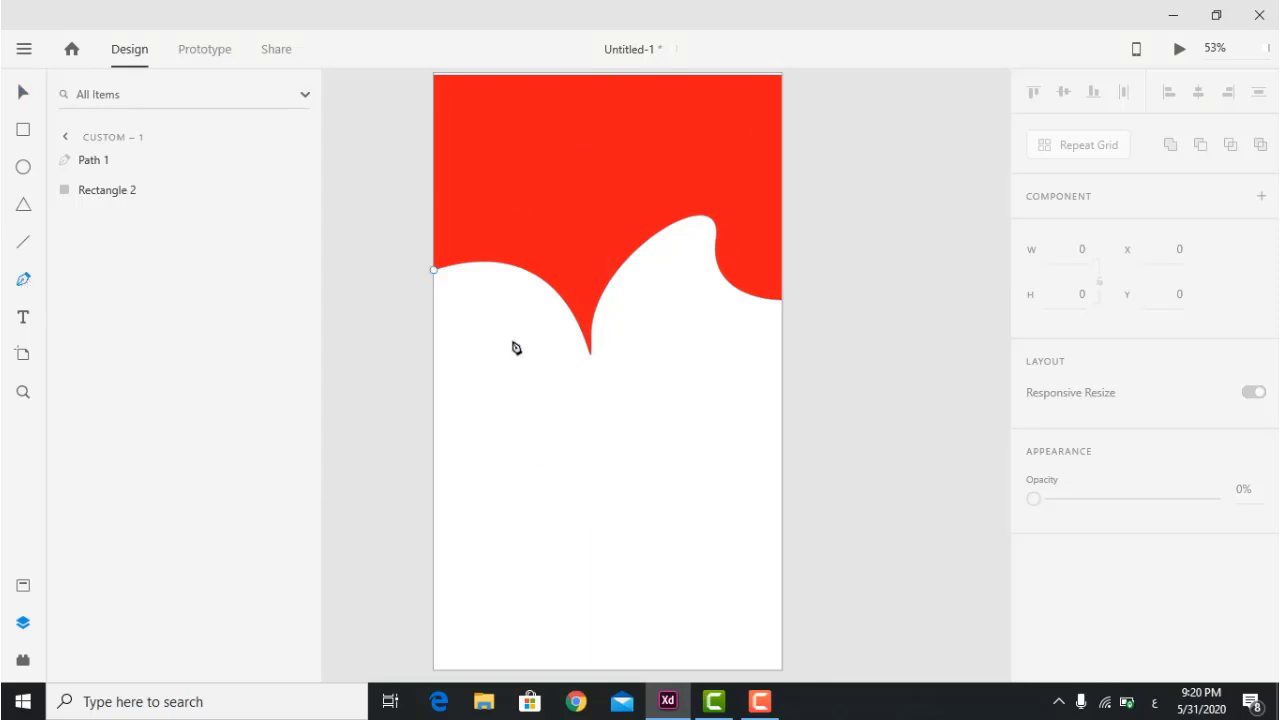
Pen Path 2 below the red shape with curved anchors, closing it on its start point.
left_click_drag(479, 430, 634, 498)
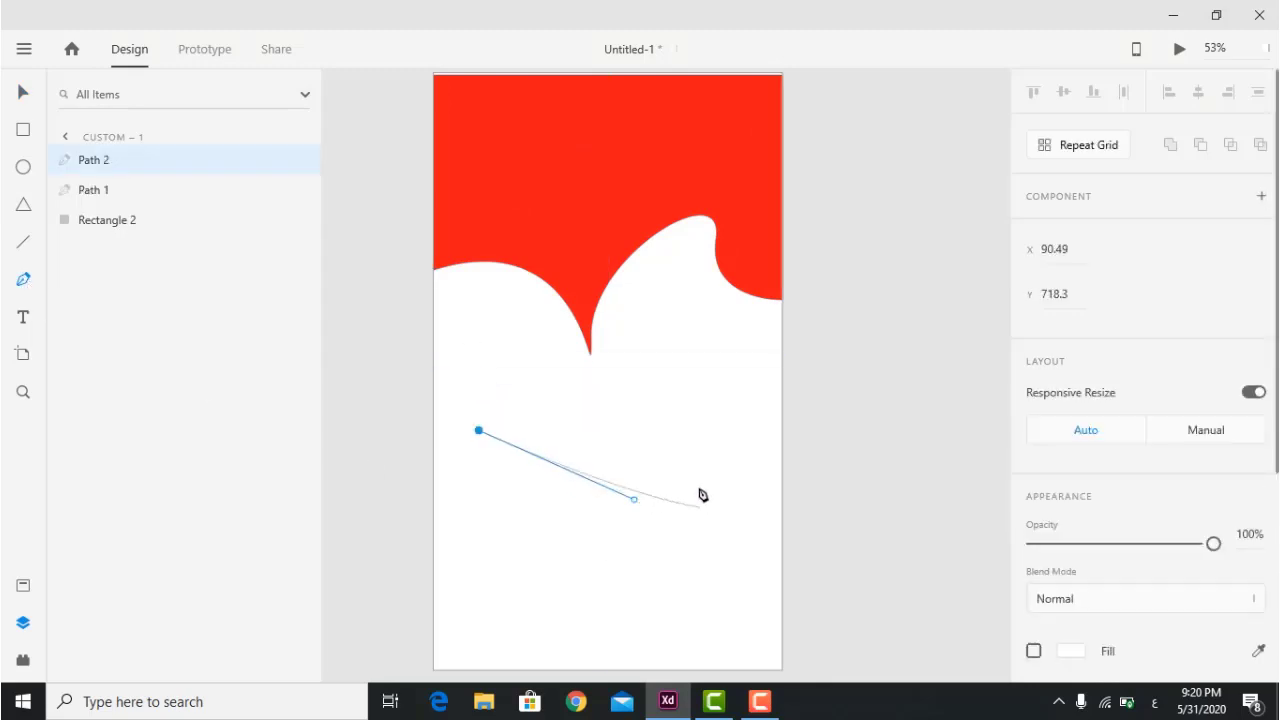
left_click(677, 366)
left_click(678, 563)
left_click_drag(501, 537, 438, 605)
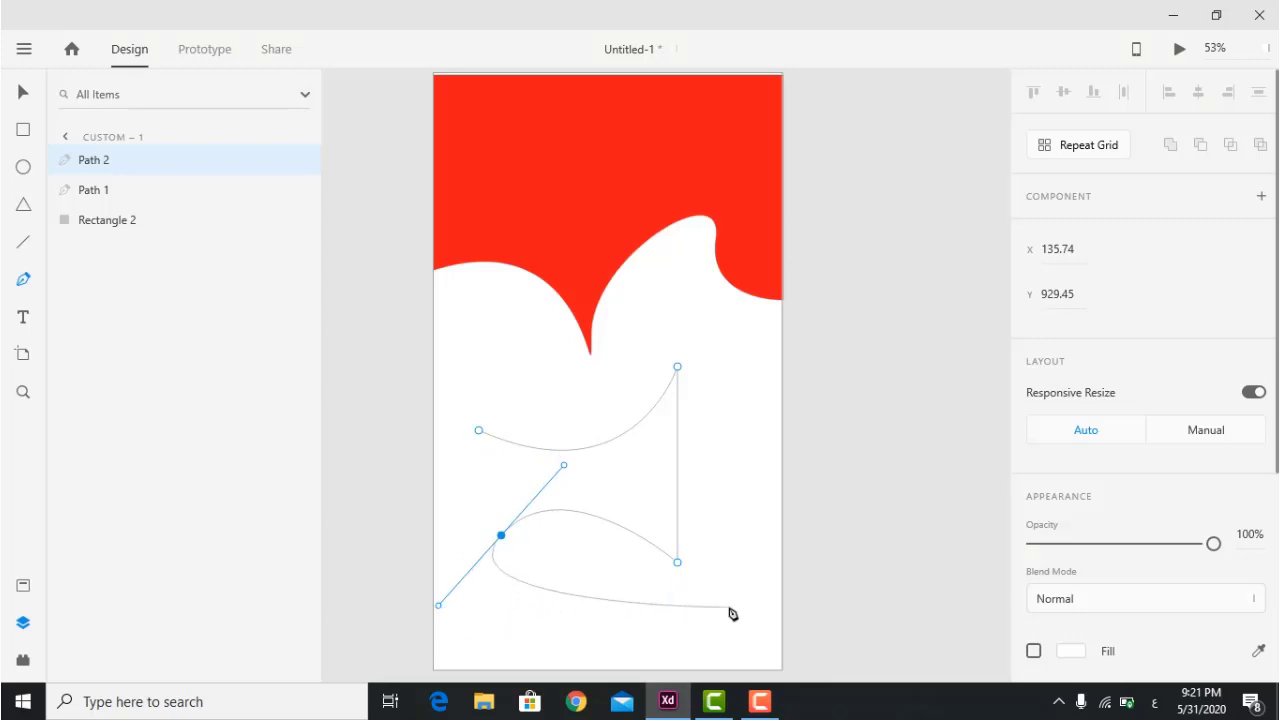
left_click(695, 614)
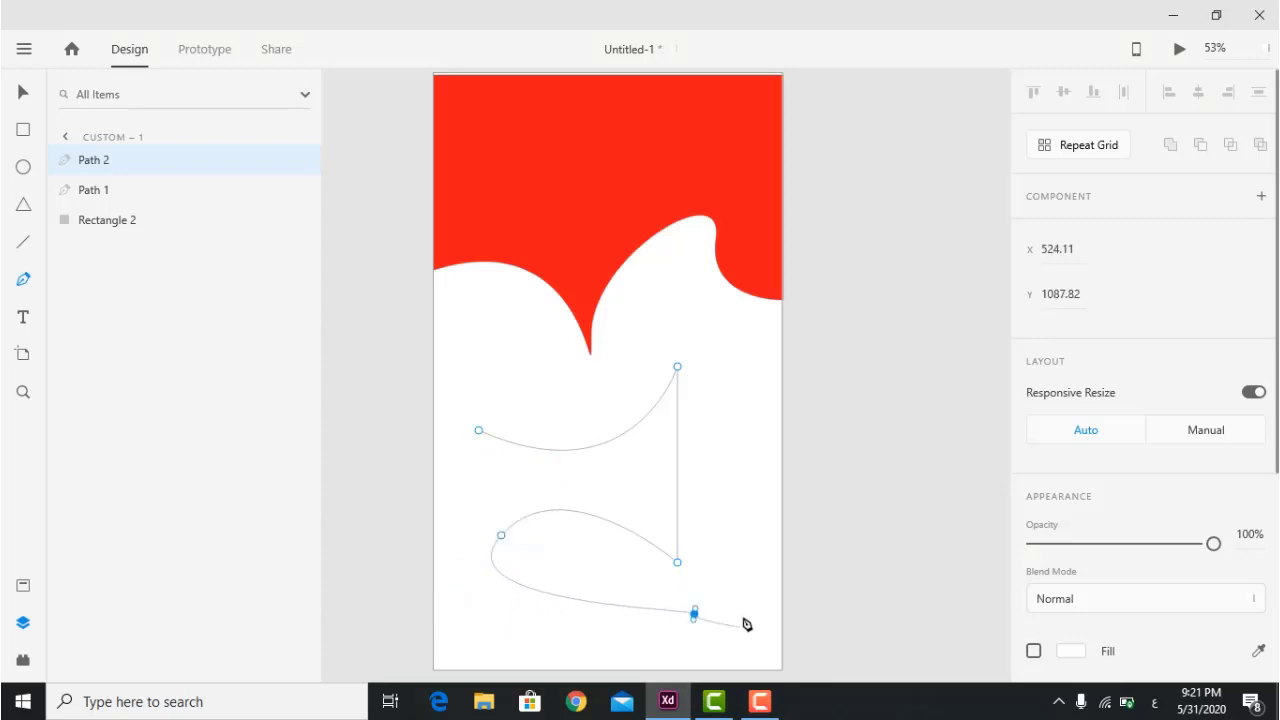
left_click(743, 483)
left_click(729, 358)
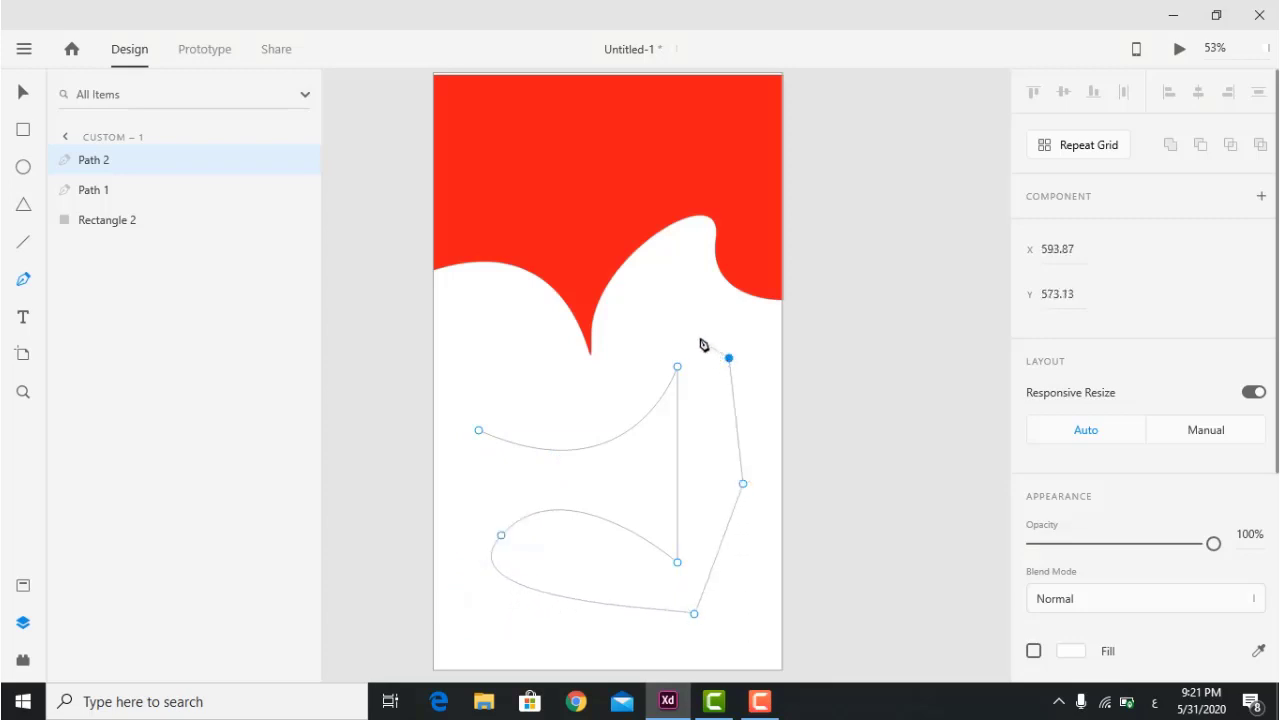
left_click(677, 304)
left_click_drag(677, 308, 716, 279)
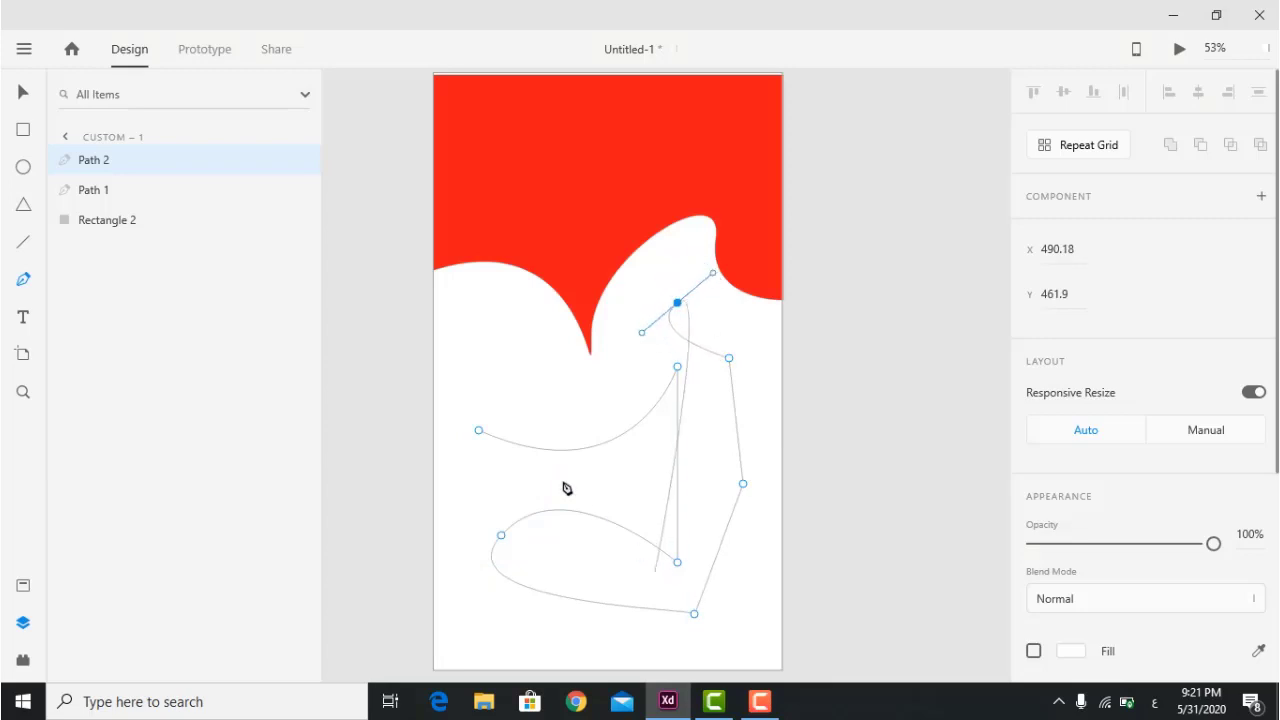
left_click(479, 431)
key("Escape")
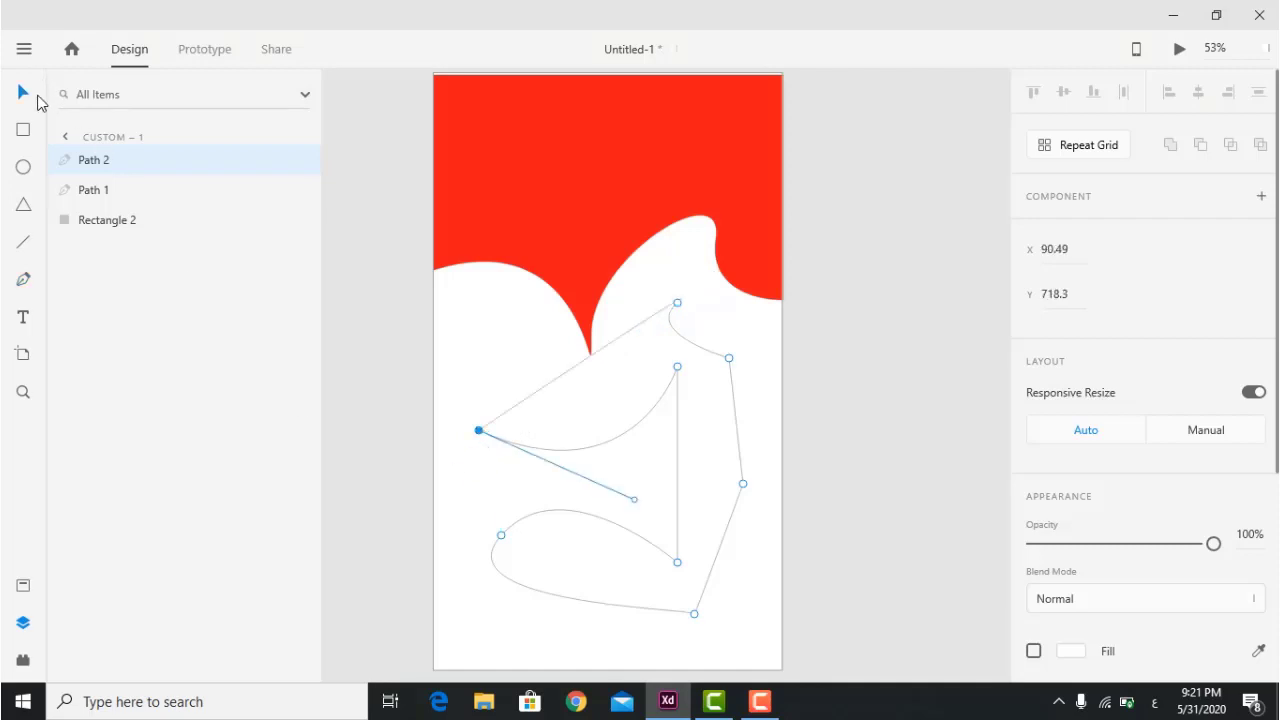
Reshape Path 2's right-side and lower-middle points by dragging their handles.
left_click(730, 360)
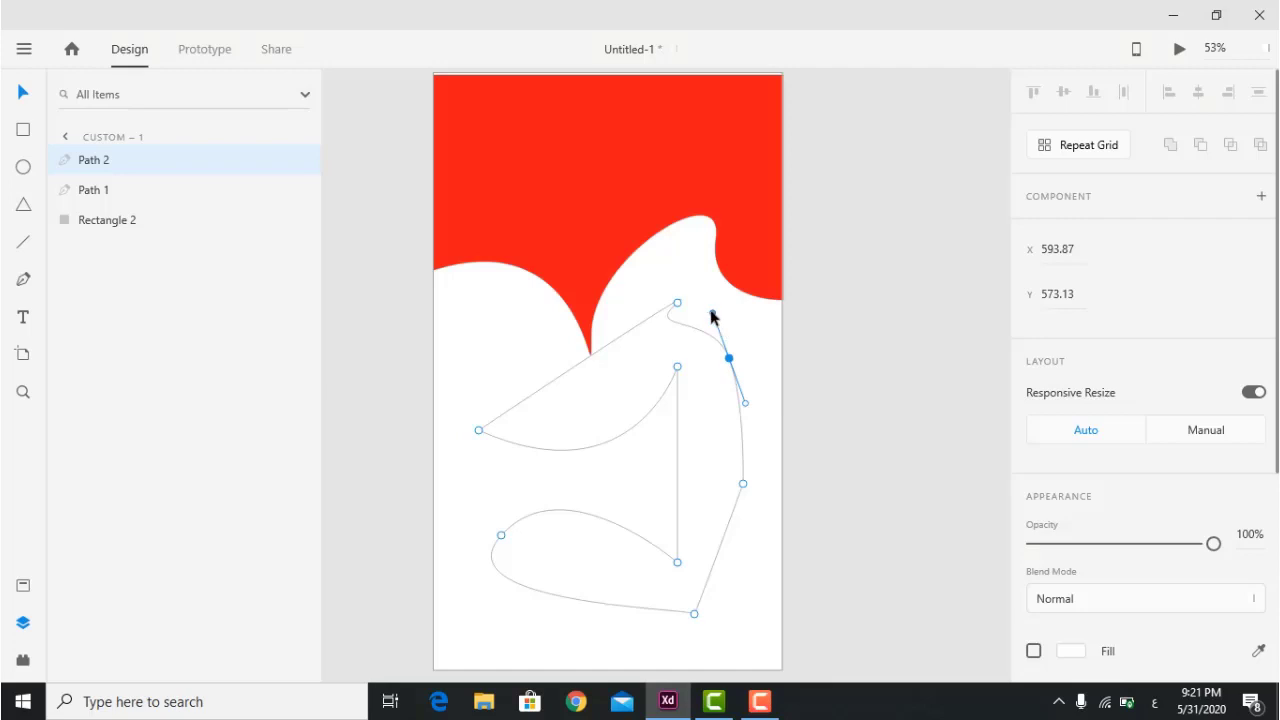
left_click_drag(698, 335, 710, 427)
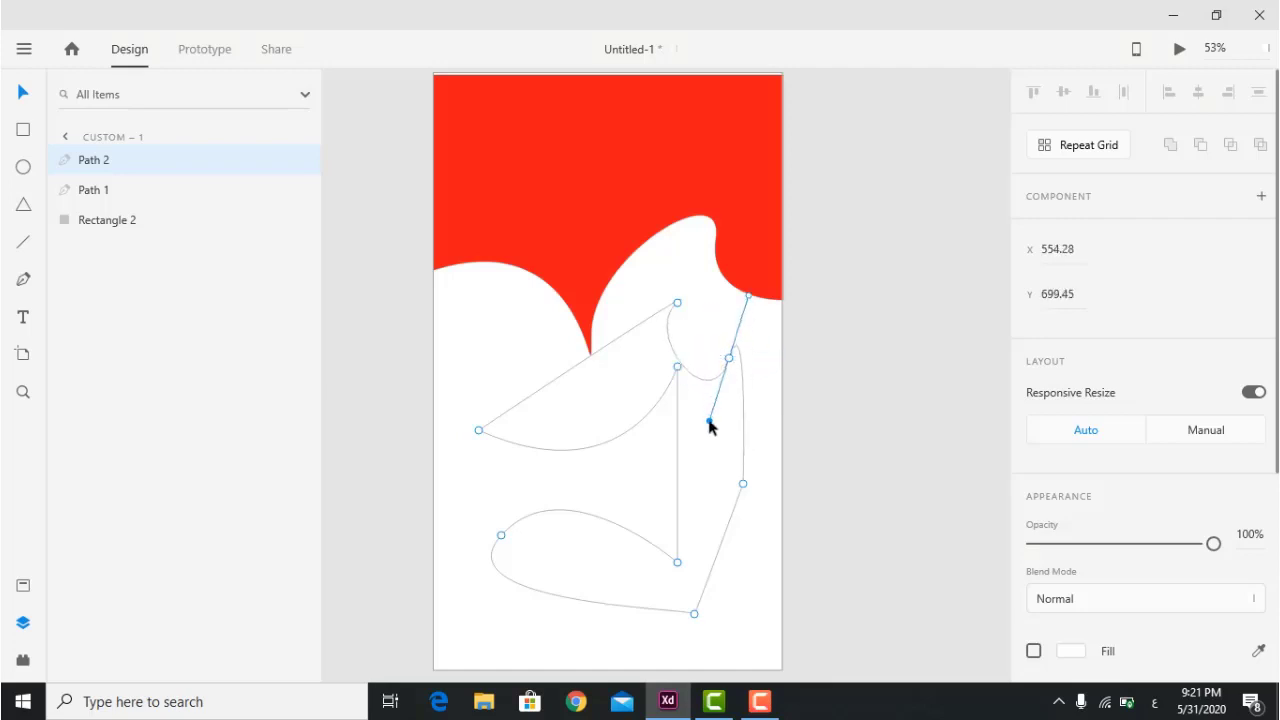
left_click(743, 485)
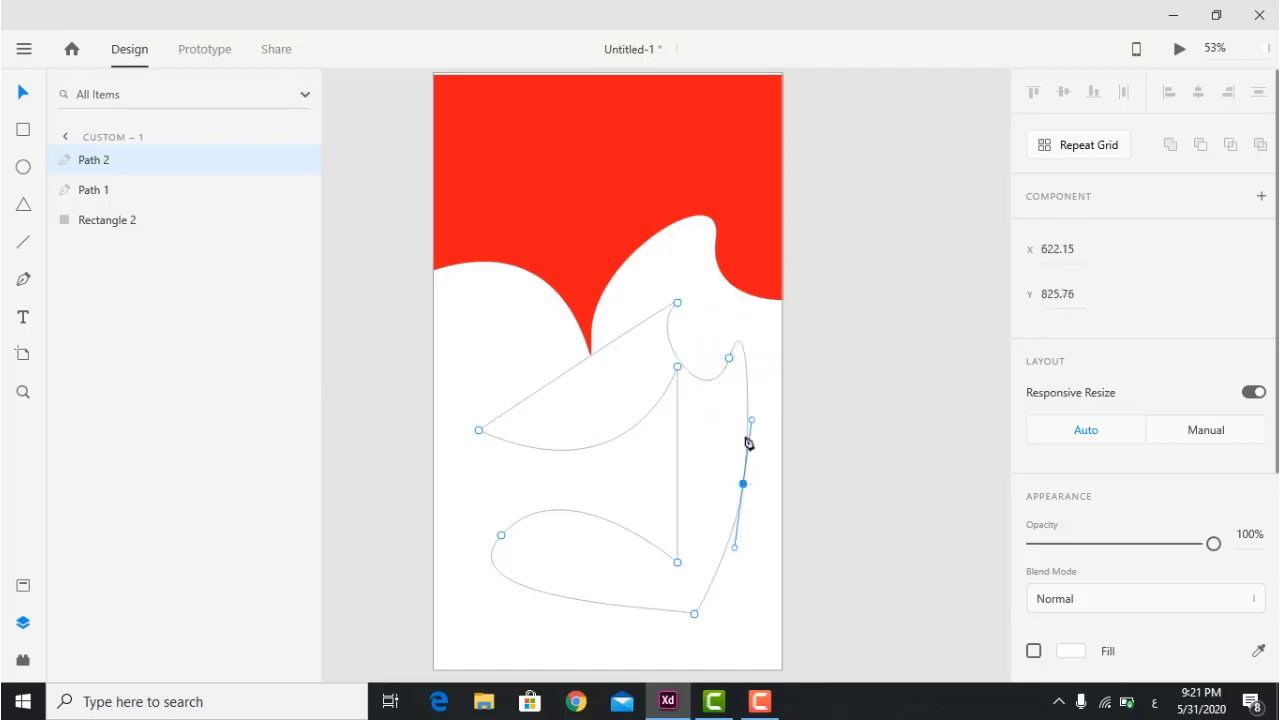
left_click_drag(751, 421, 561, 475)
double_click(677, 563)
left_click(677, 563)
double_click(677, 563)
double_click(677, 563)
left_click_drag(722, 524, 619, 453)
Smooth and move the central and left starting points to finish the flowing outline.
double_click(677, 367)
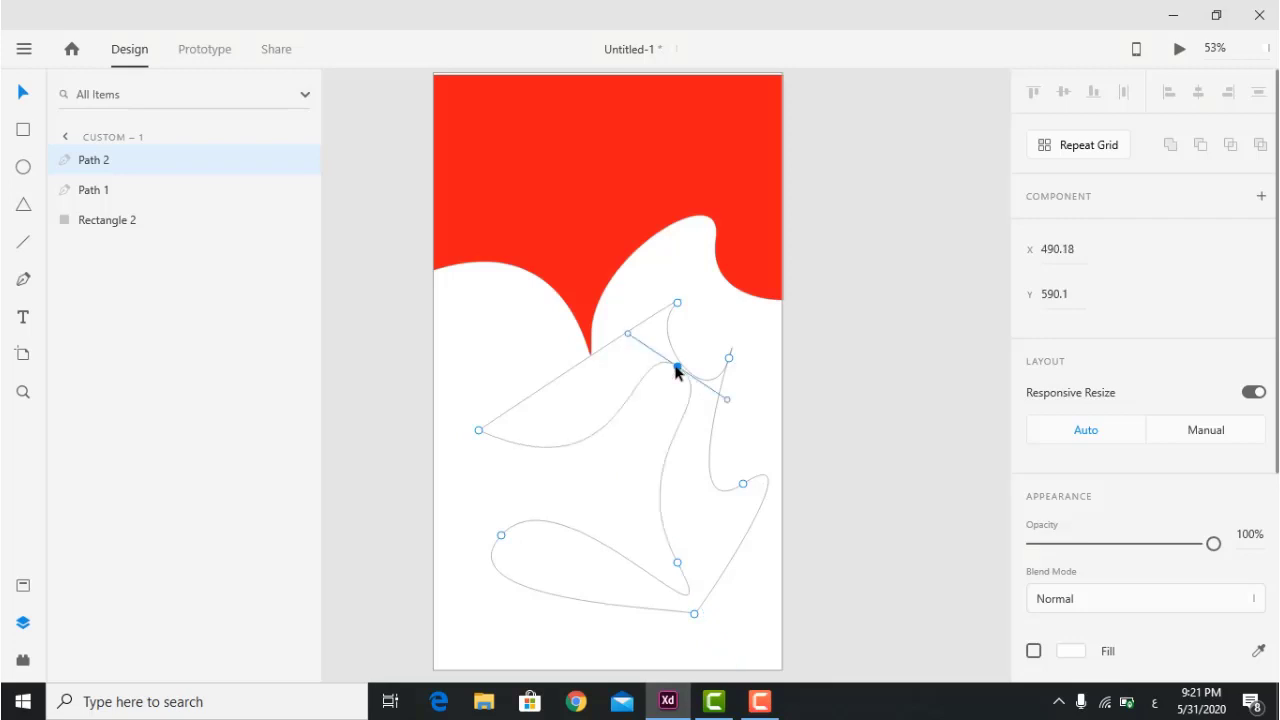
left_click_drag(677, 367, 620, 381)
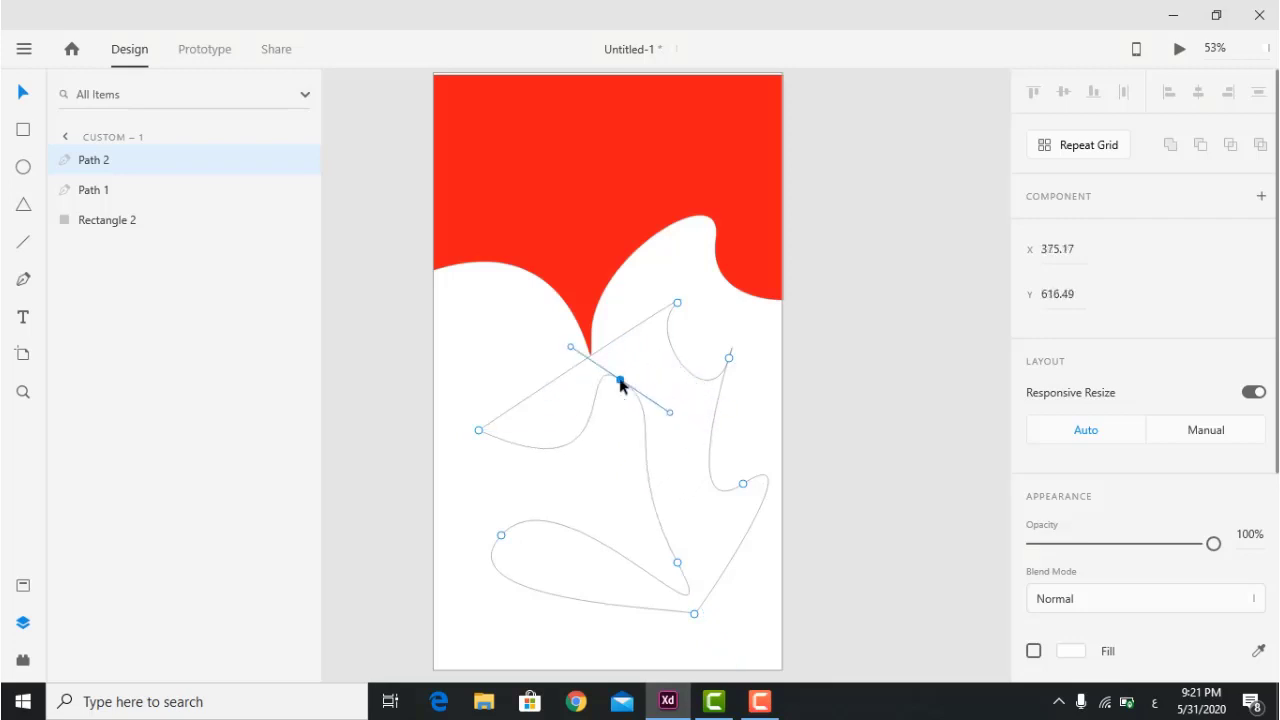
left_click(479, 431)
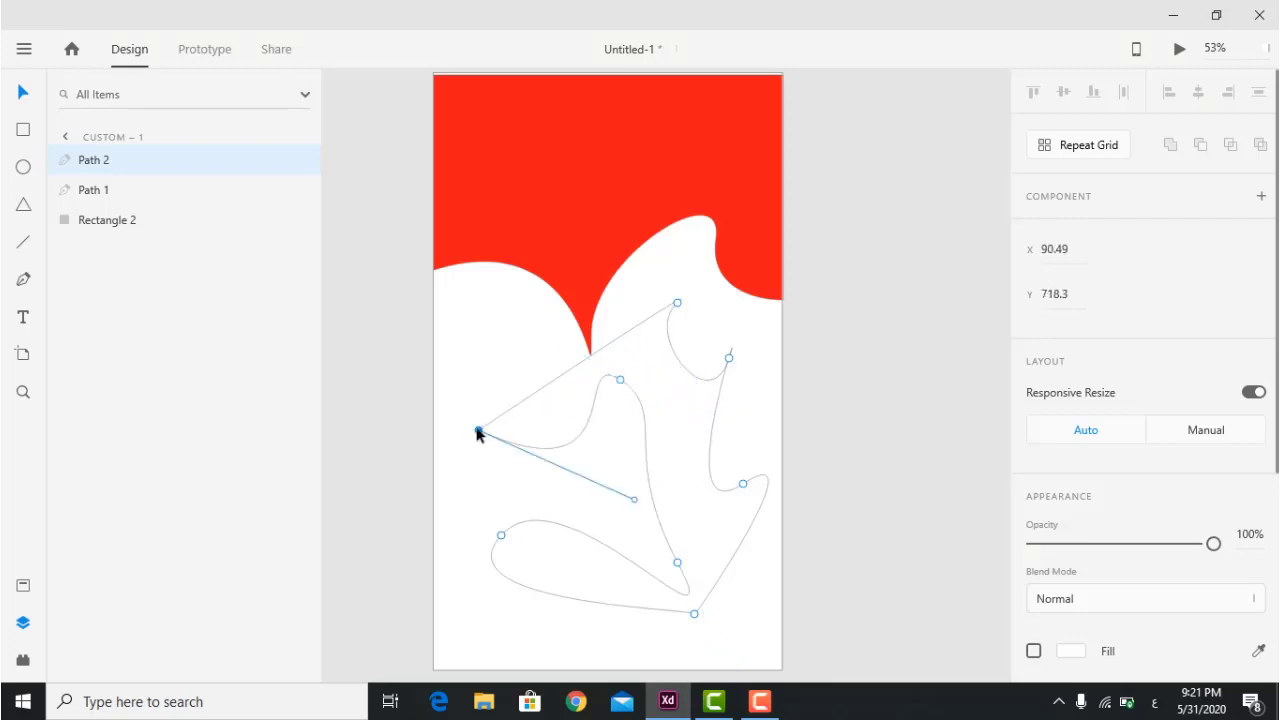
left_click_drag(479, 431, 595, 228)
left_click(571, 589)
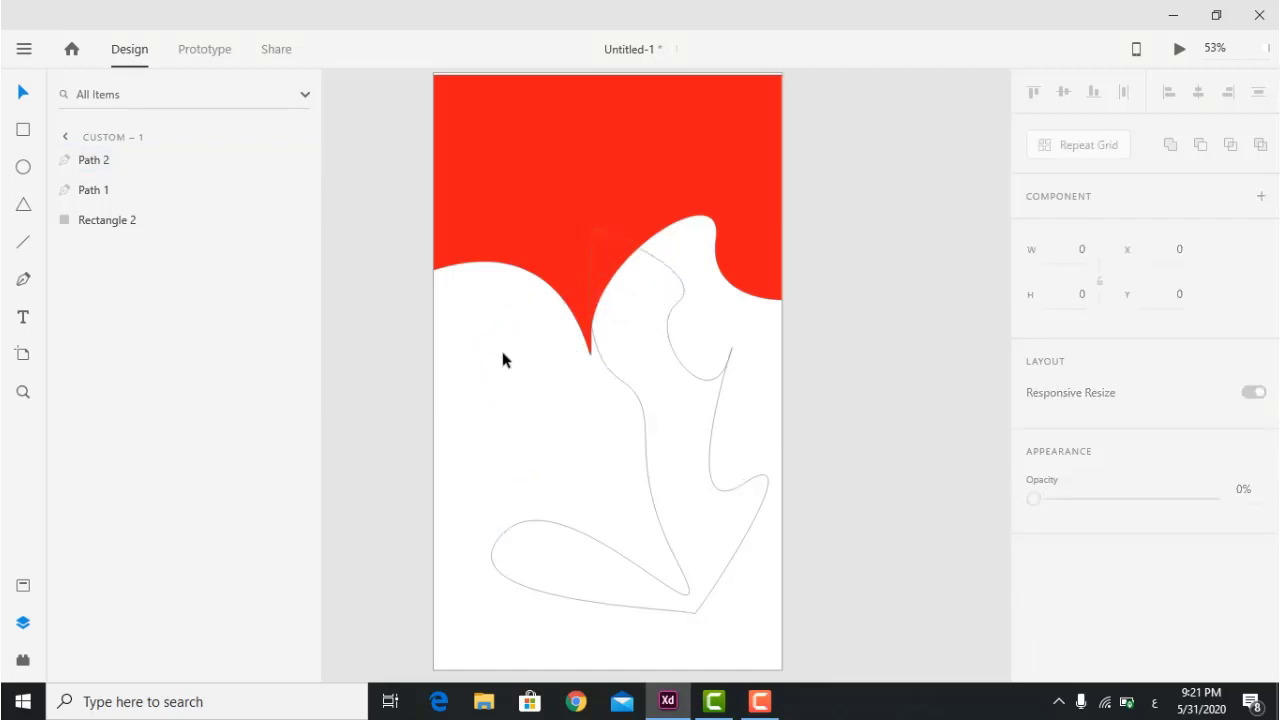
Give both pen paths a teal #17F9CB fill.
left_click_drag(684, 235, 575, 590)
scroll(1079, 481, "down", 1)
scroll(1079, 482, "down", 3)
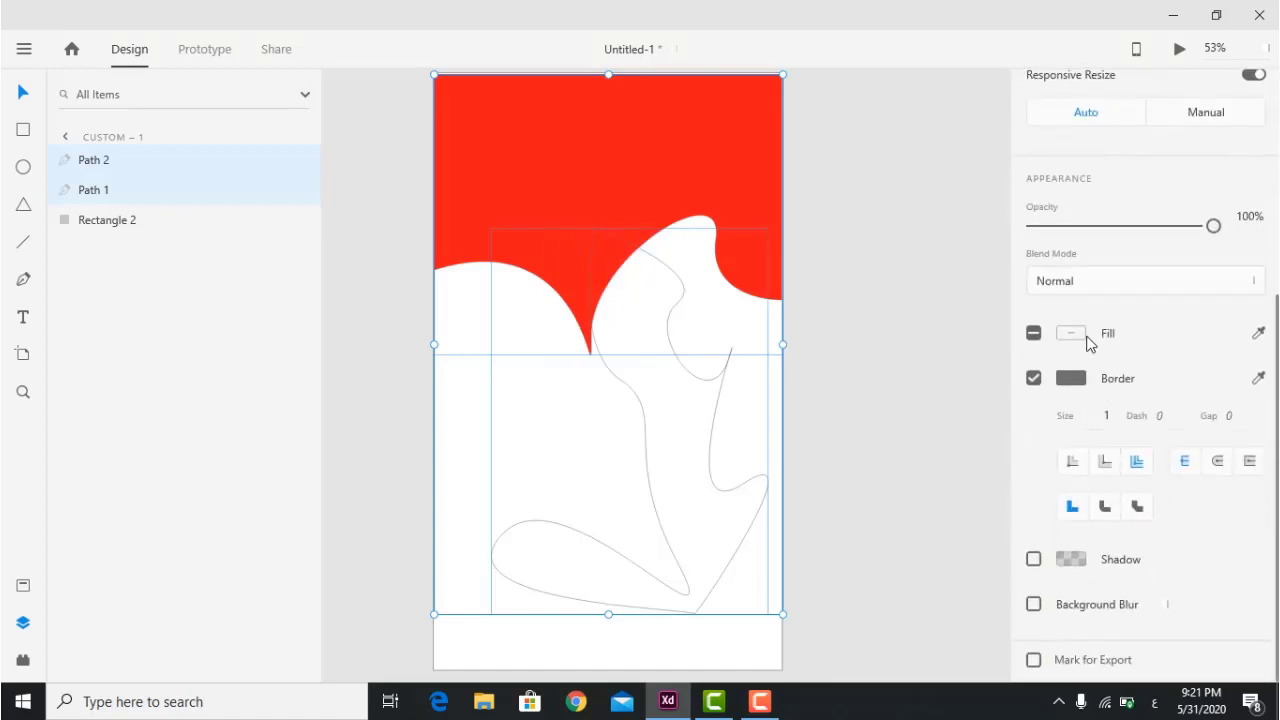
left_click(1071, 333)
type("#17F9CB")
key("Return")
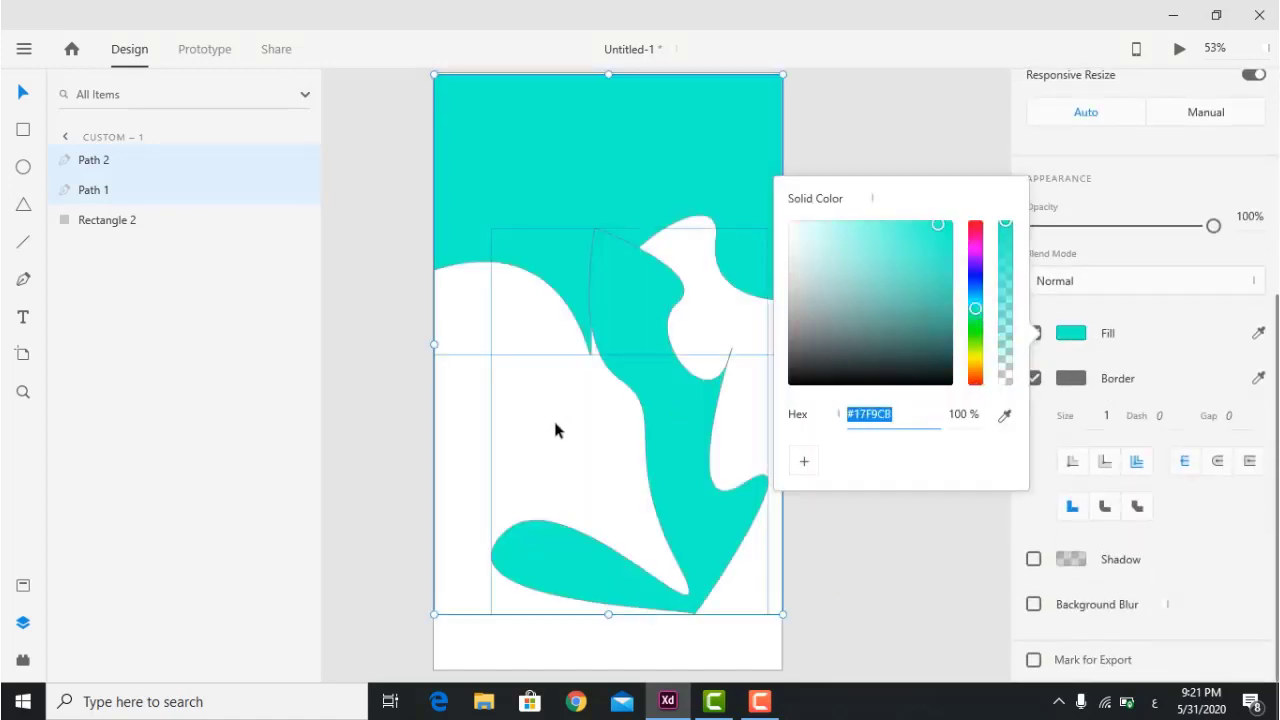
Select both teal paths again and delete them.
left_click(555, 430)
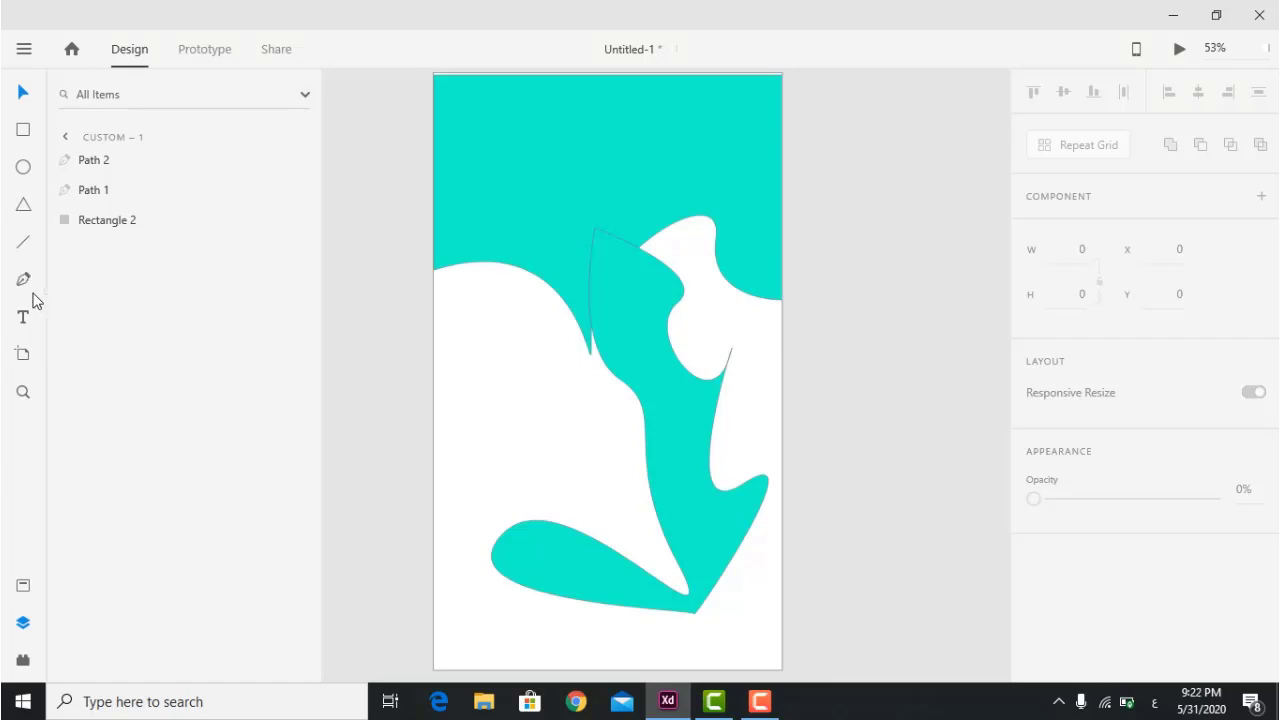
left_click_drag(461, 628, 725, 130)
key("Delete")
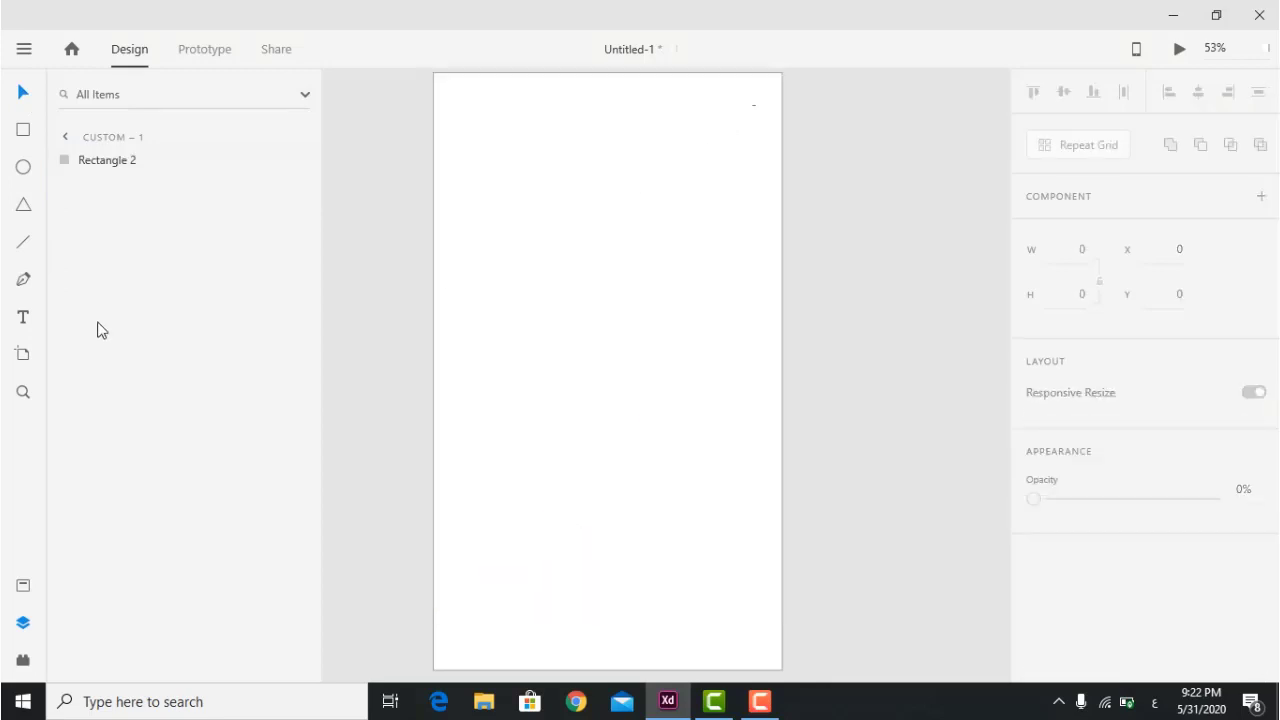
Add a text box near the artboard's top-left with a sample name, select it, and browse fonts.
left_click(23, 317)
left_click_drag(455, 104, 756, 159)
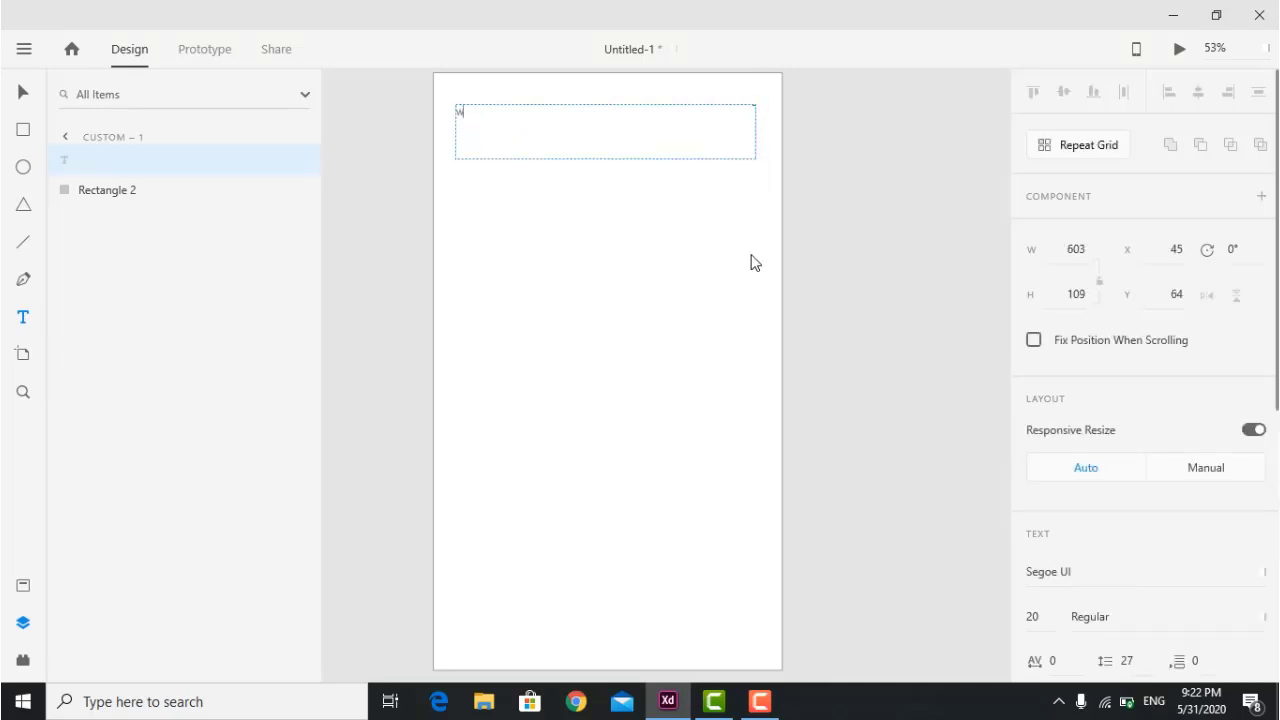
left_click_drag(505, 119, 457, 116)
scroll(1108, 363, "down", 4)
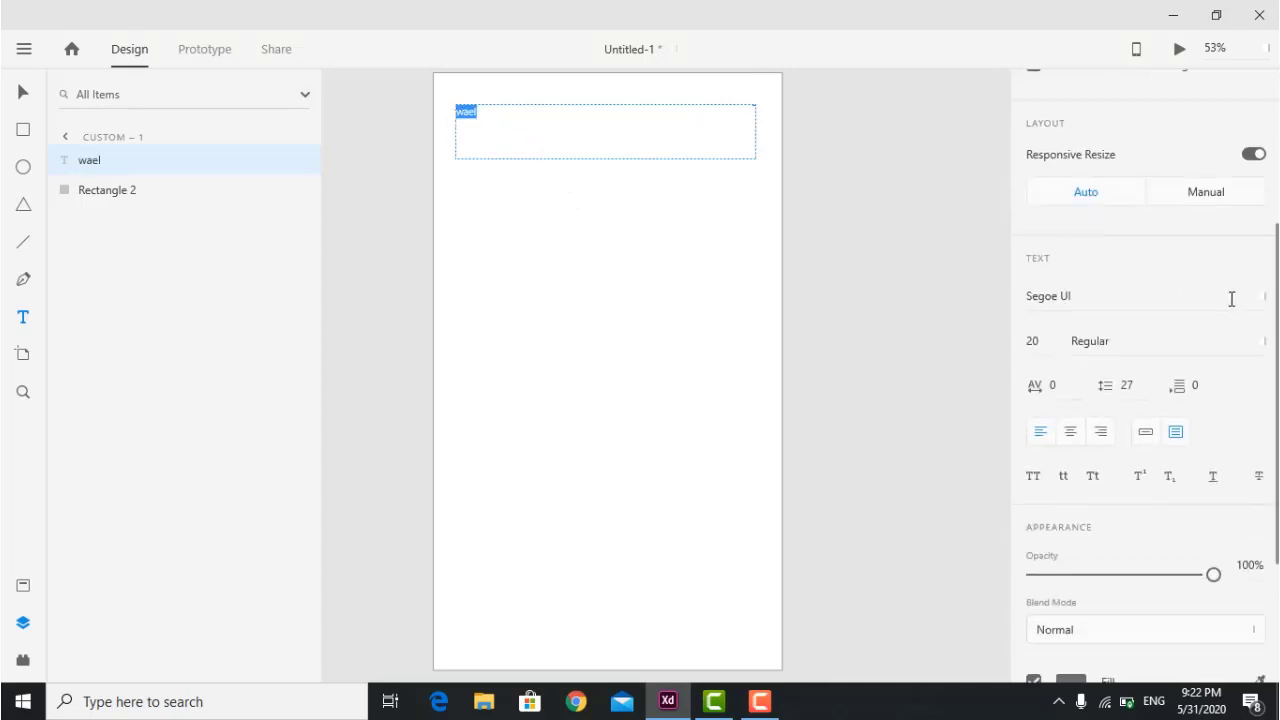
left_click(1264, 298)
scroll(1150, 350, "down", 2)
scroll(1140, 352, "down", 1)
Set the text font to Sitka Heading at size 62.
left_click(1123, 324)
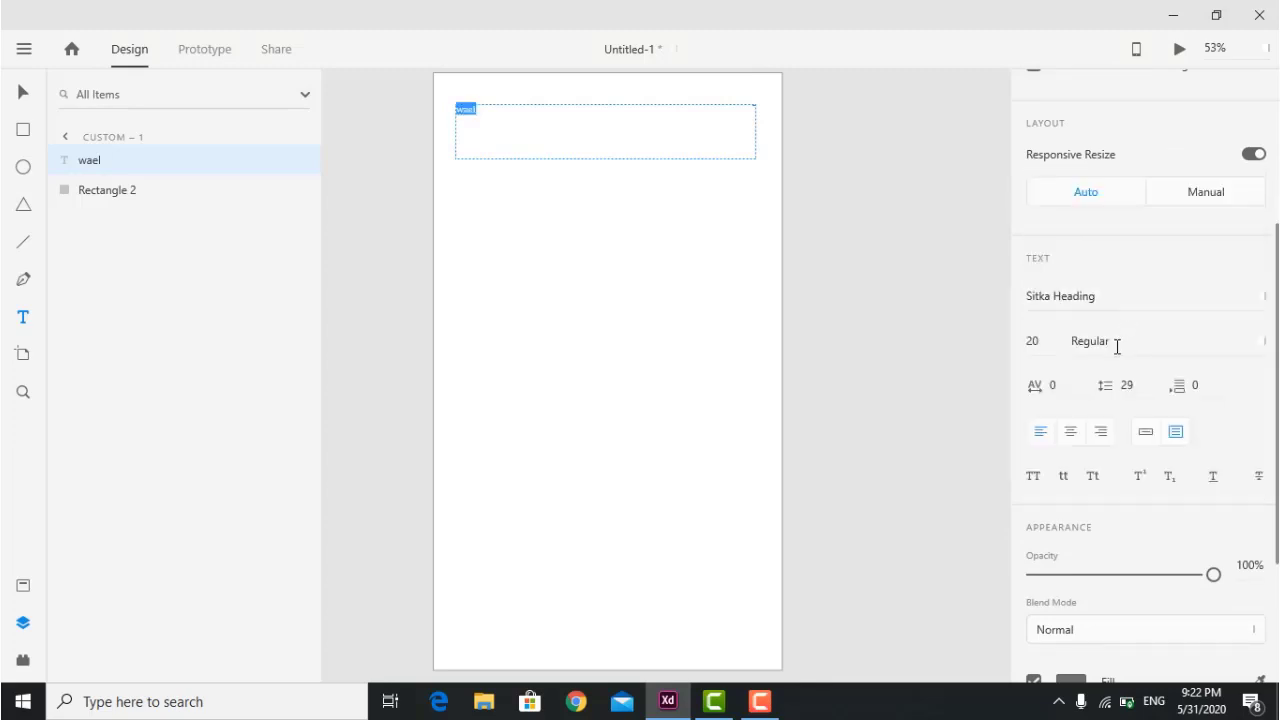
left_click_drag(1048, 340, 1013, 340)
key("Up")
key("Up")
key("Up")
key("Up")
key("Up")
key("Up")
key("Up")
key("Up")
key("Up")
key("Up")
key("Up")
key("Up")
key("Up")
key("Up")
key("Up")
key("Up")
key("Up")
key("Up")
key("Up")
key("Up")
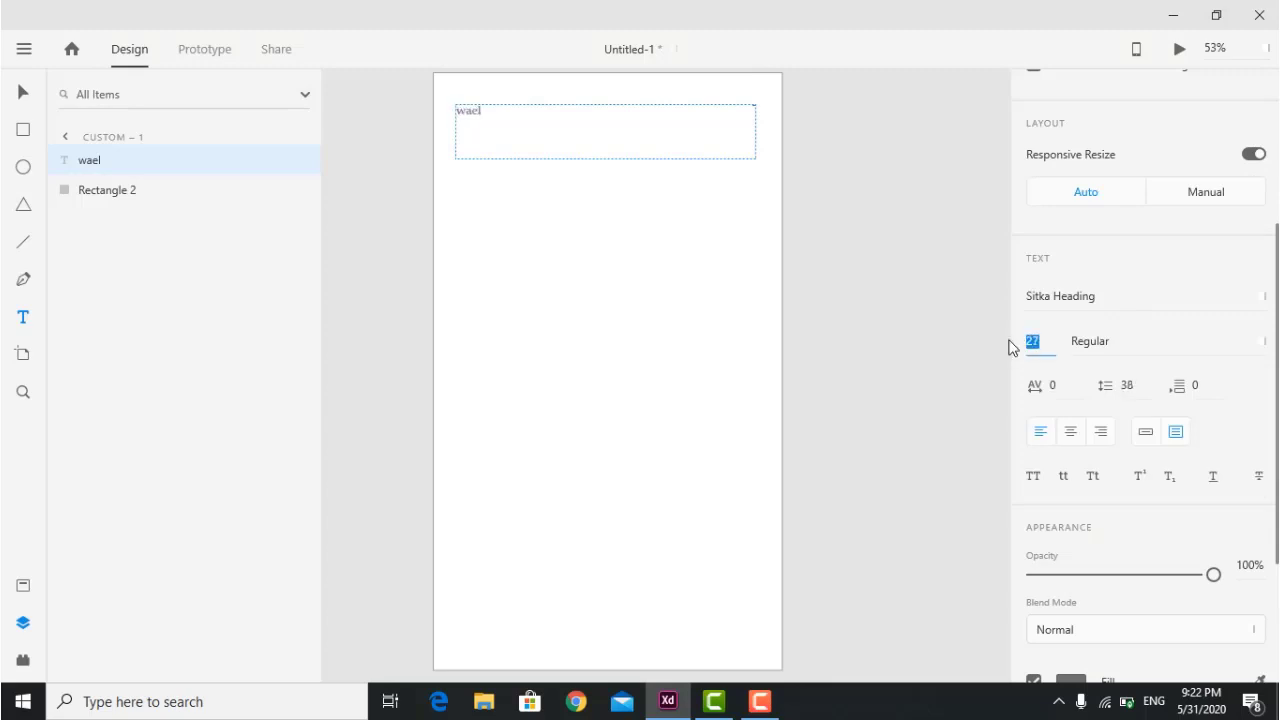
key("Up")
key("Up")
key("Up")
key("Up")
key("Up")
key("Up")
key("Up")
key("Up")
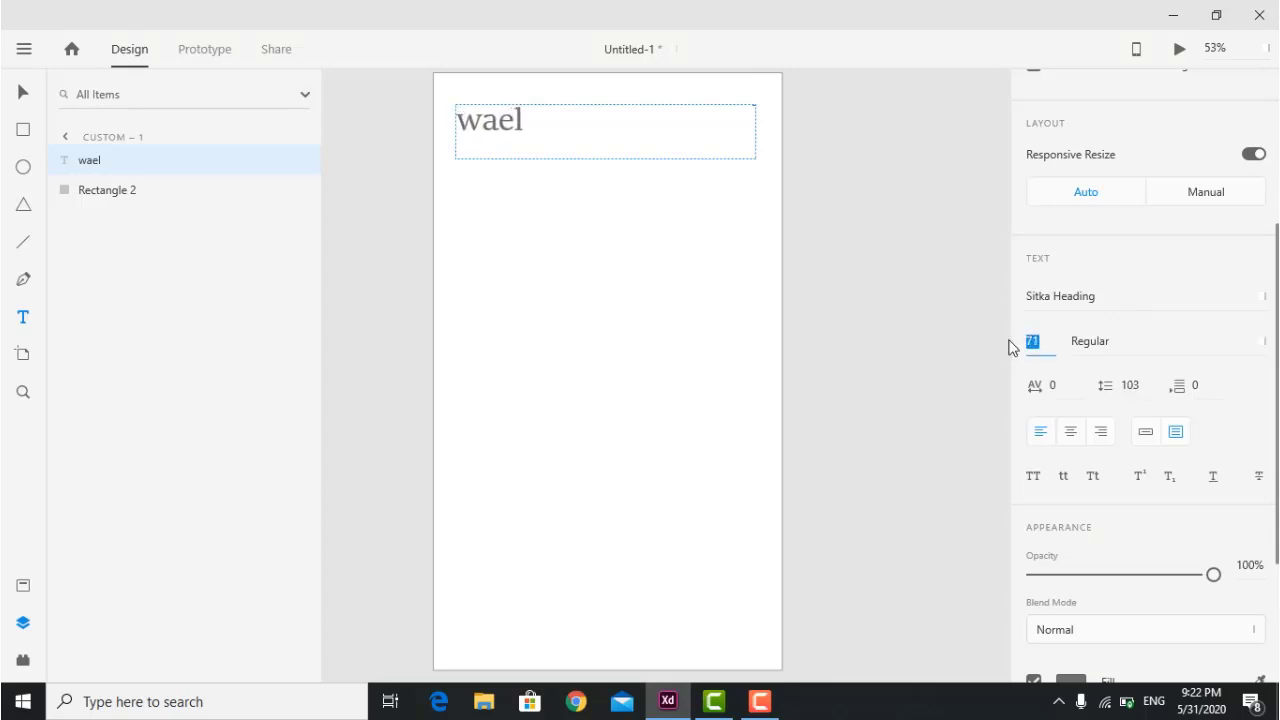
key("Down")
key("Down")
key("Down")
key("Down")
key("Down")
key("Down")
key("Down")
key("Down")
key("Down")
key("Down")
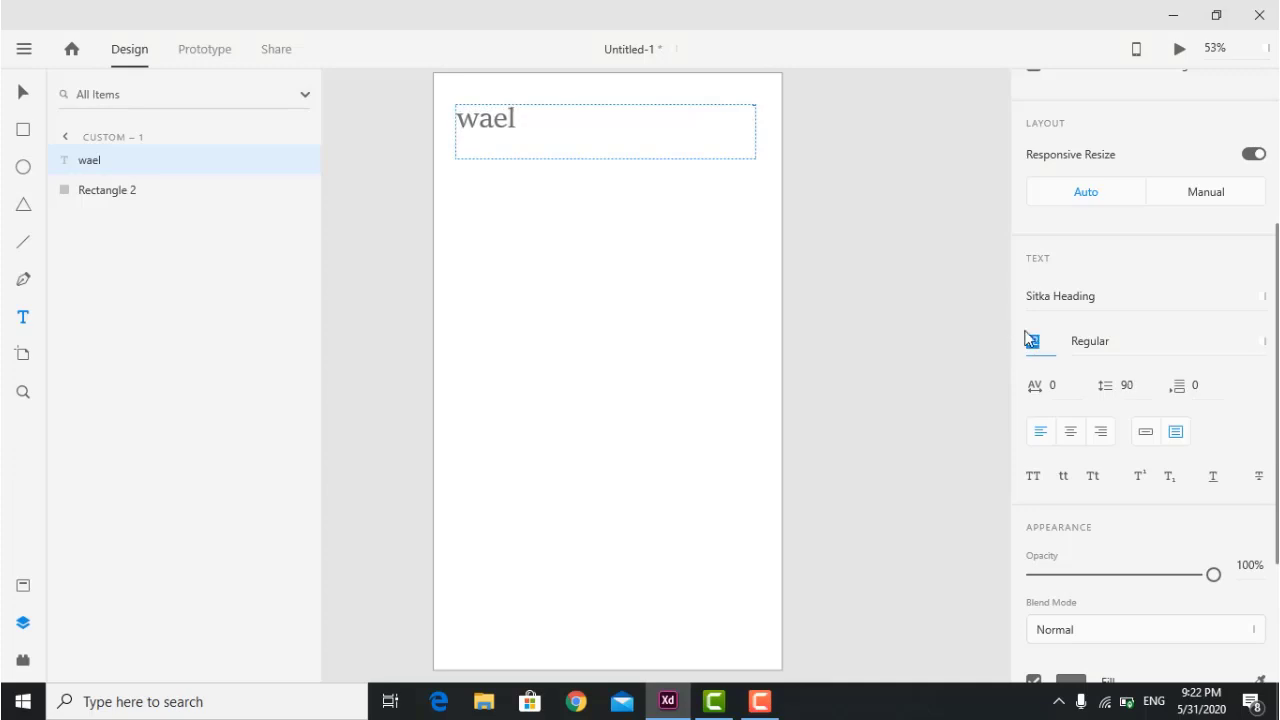
Try Italic and Regular font styles, then settle on Bold.
left_click(1169, 350)
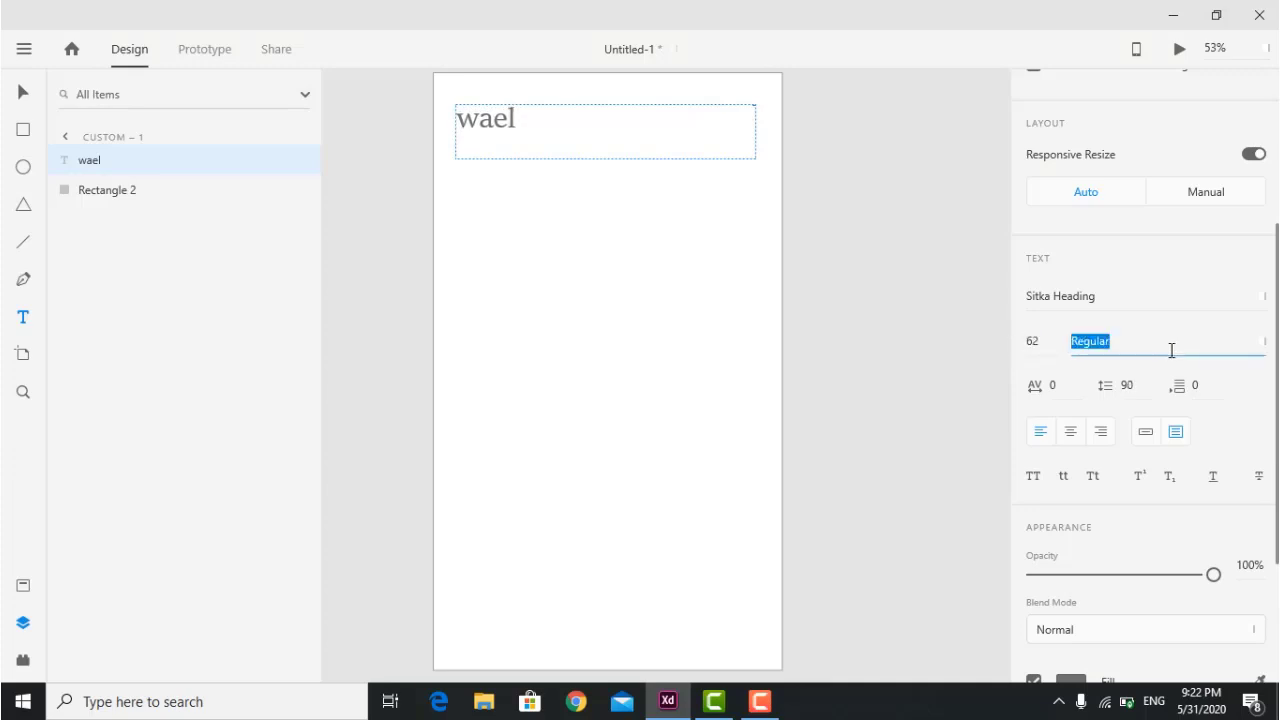
left_click(1266, 343)
left_click(1172, 378)
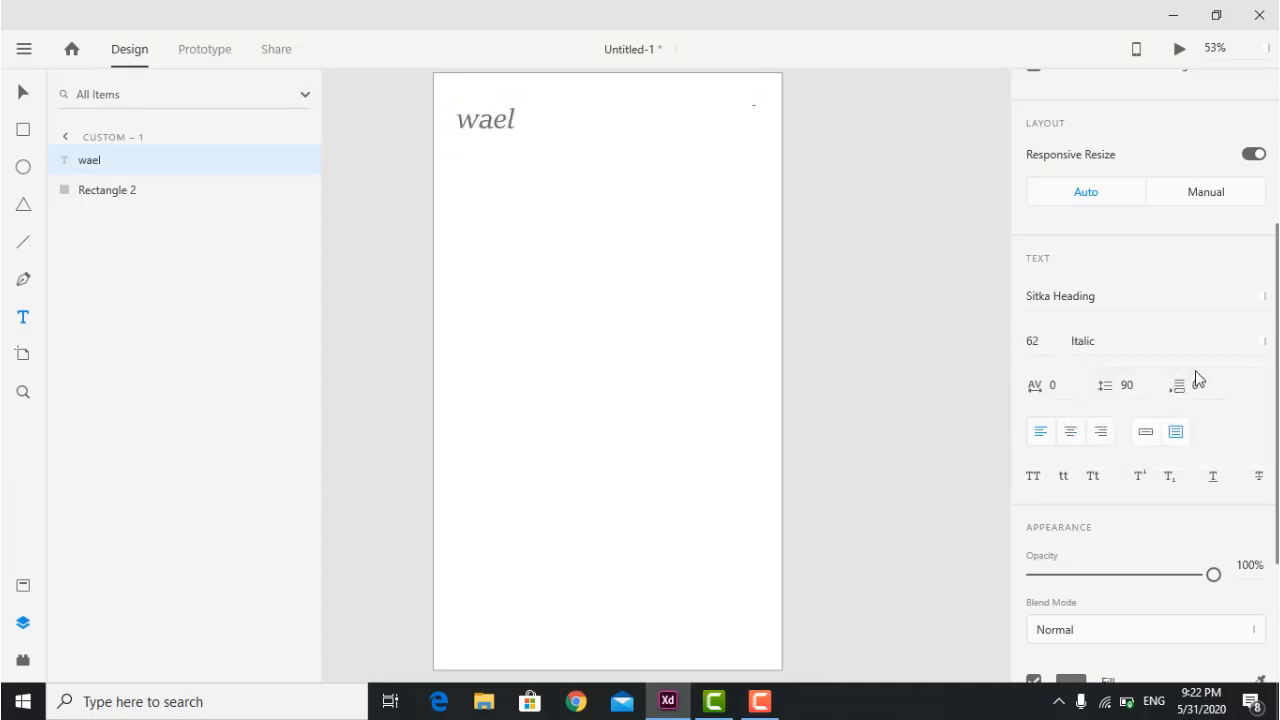
left_click(1228, 342)
left_click(1266, 343)
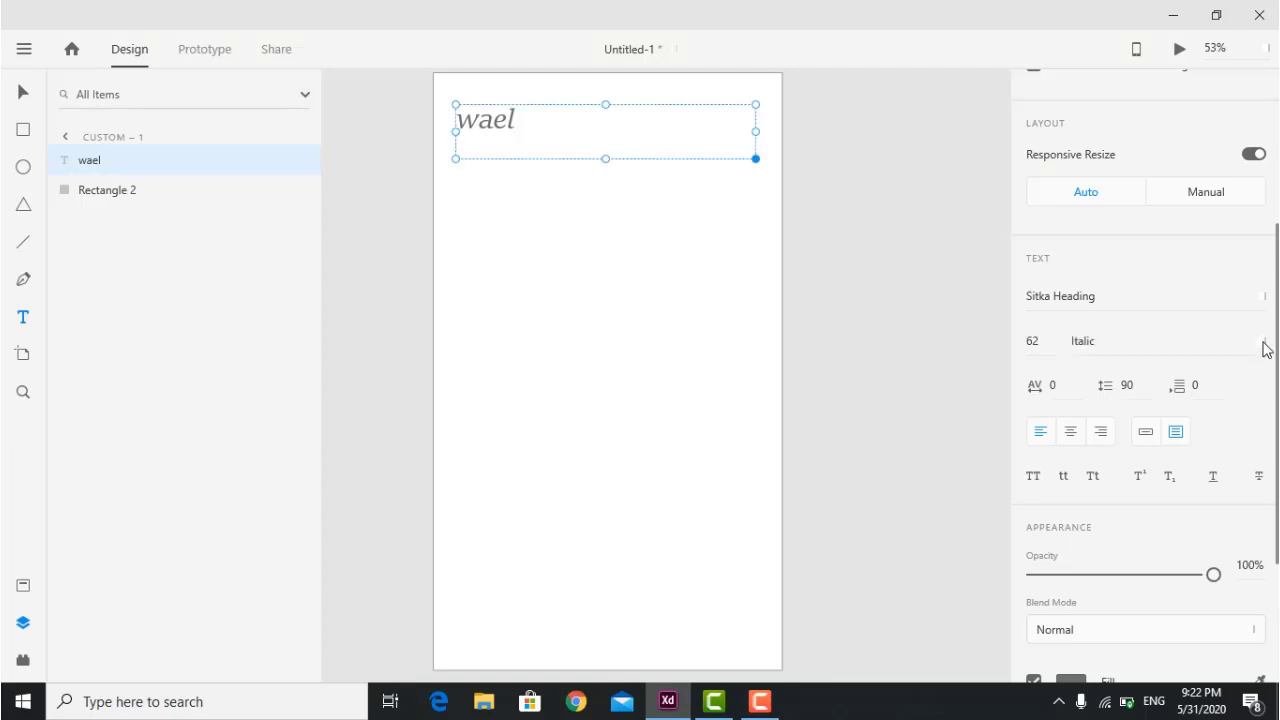
left_click(1146, 303)
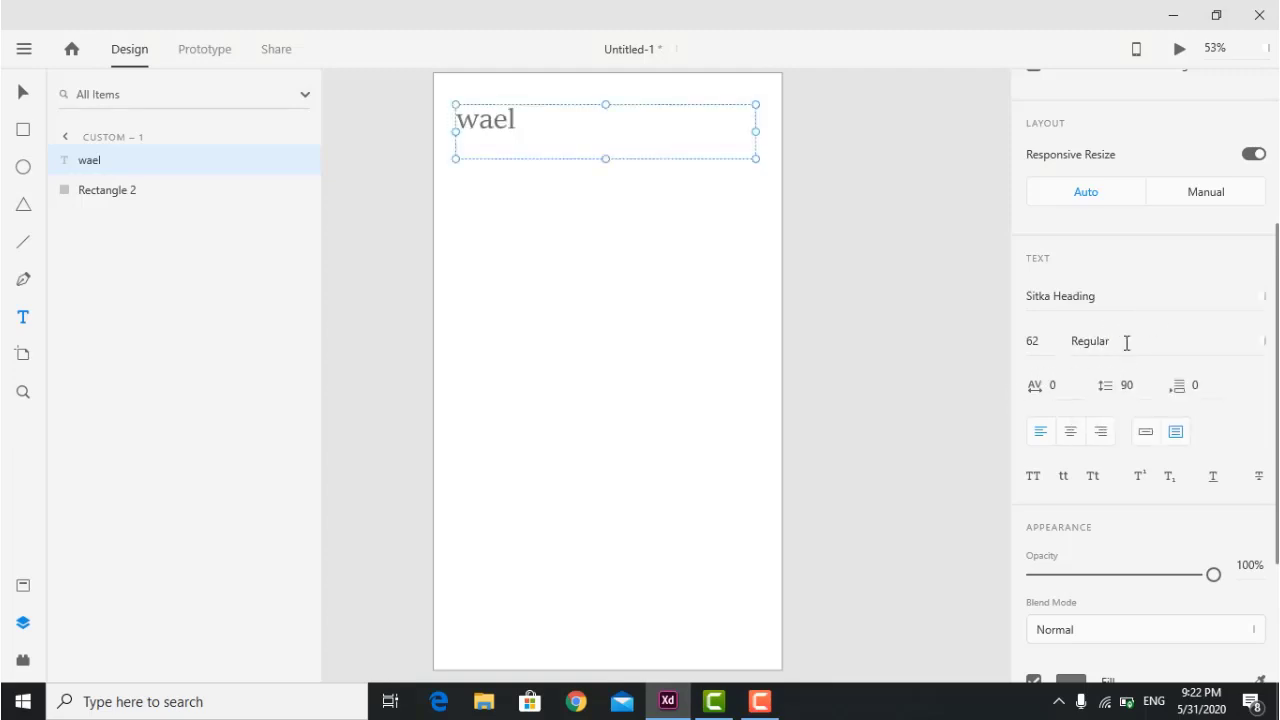
left_click(1265, 343)
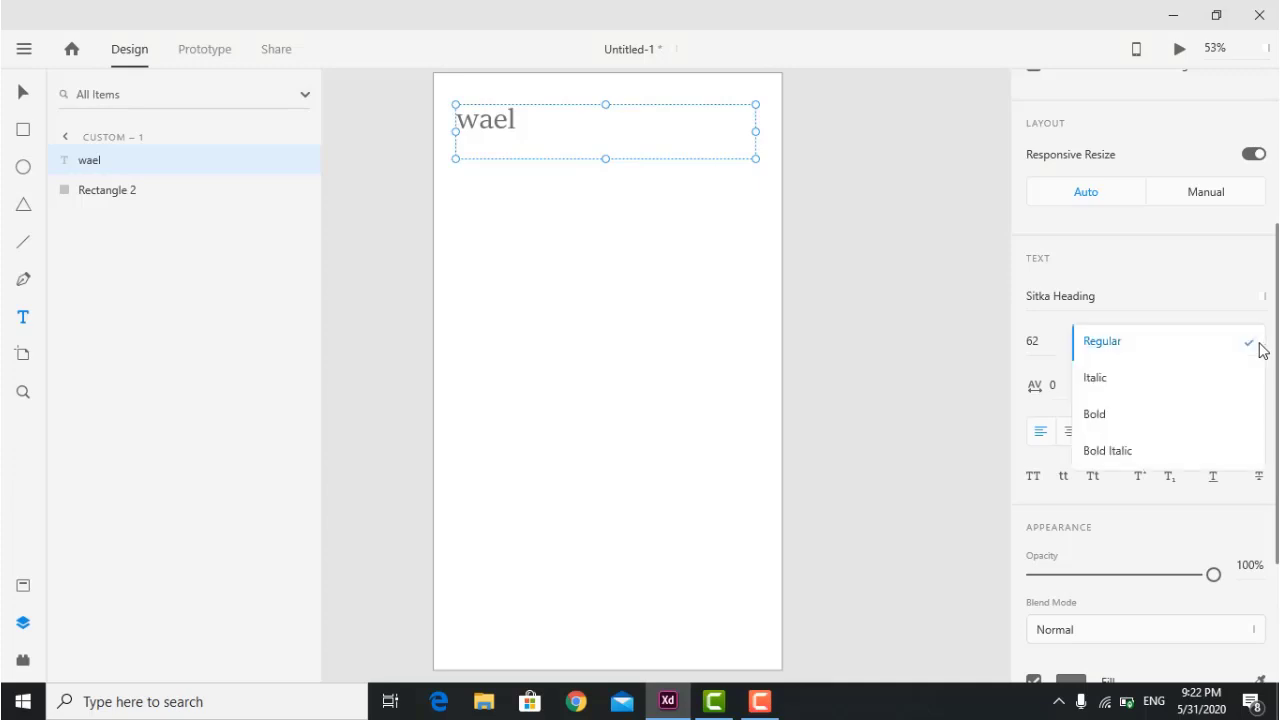
left_click(1167, 424)
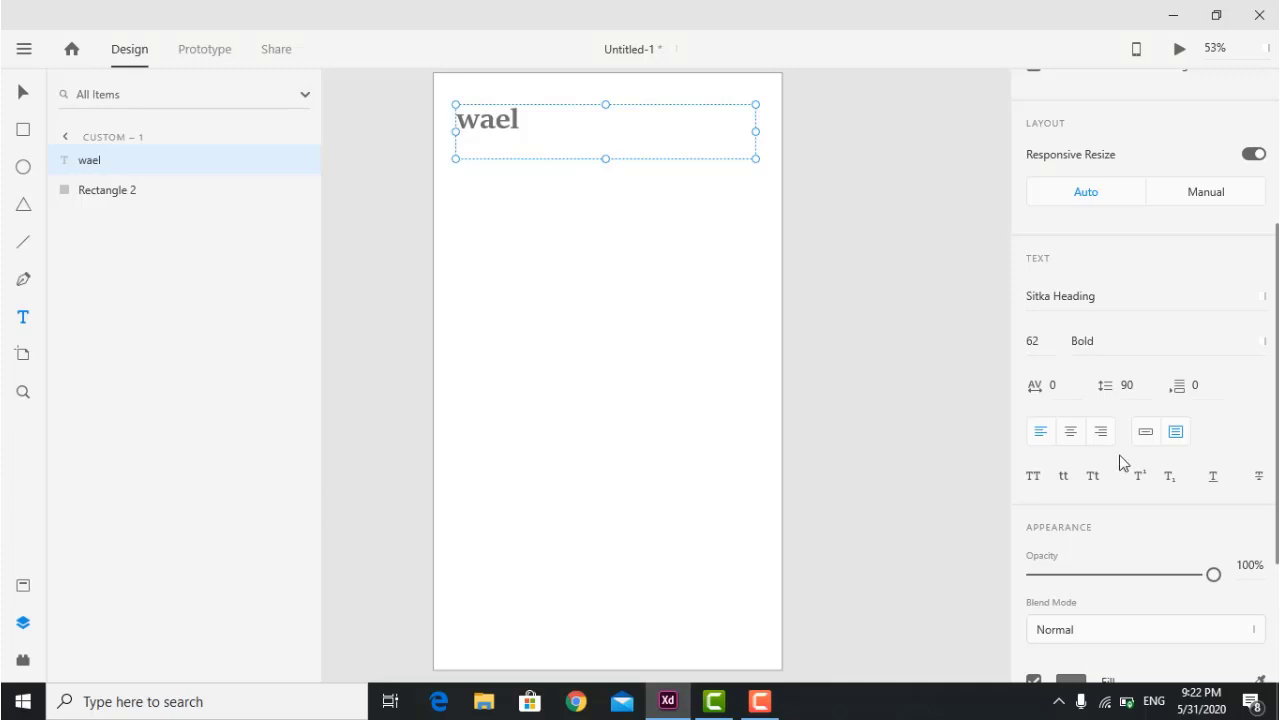
Test centre and right alignment, return to left, and switch the box to Auto Width.
left_click(1070, 432)
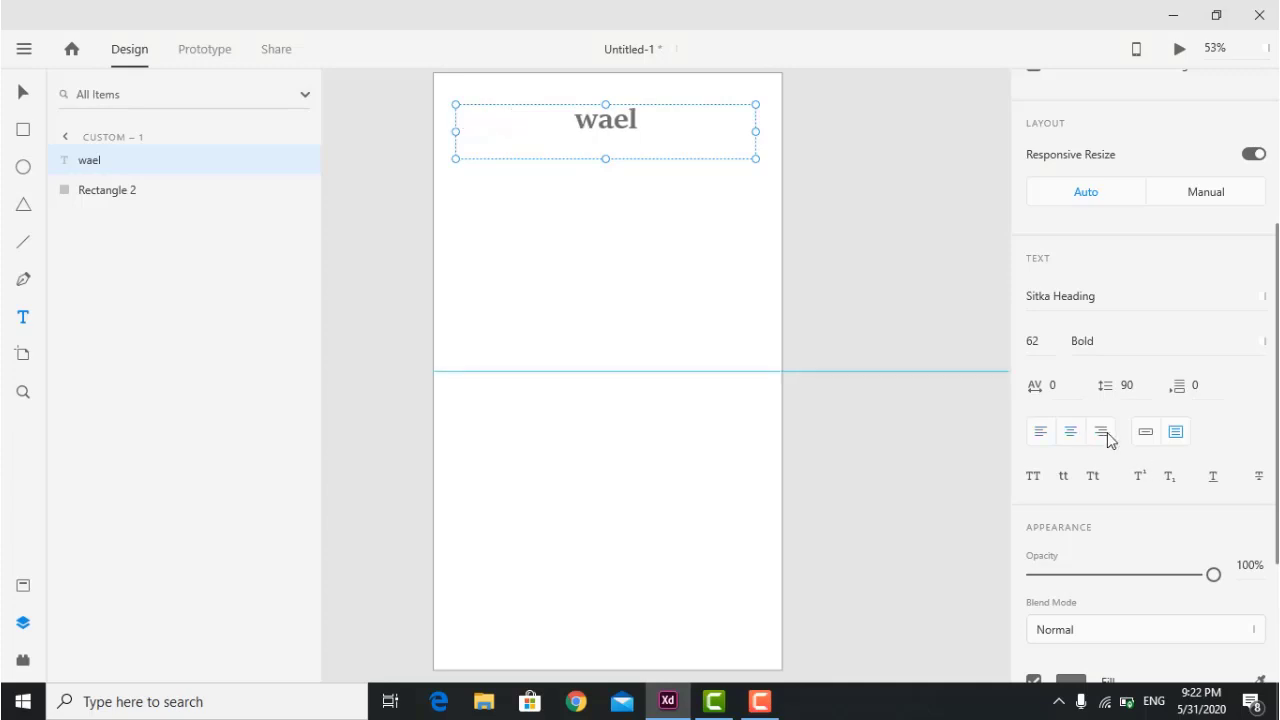
left_click(1100, 431)
left_click(1040, 432)
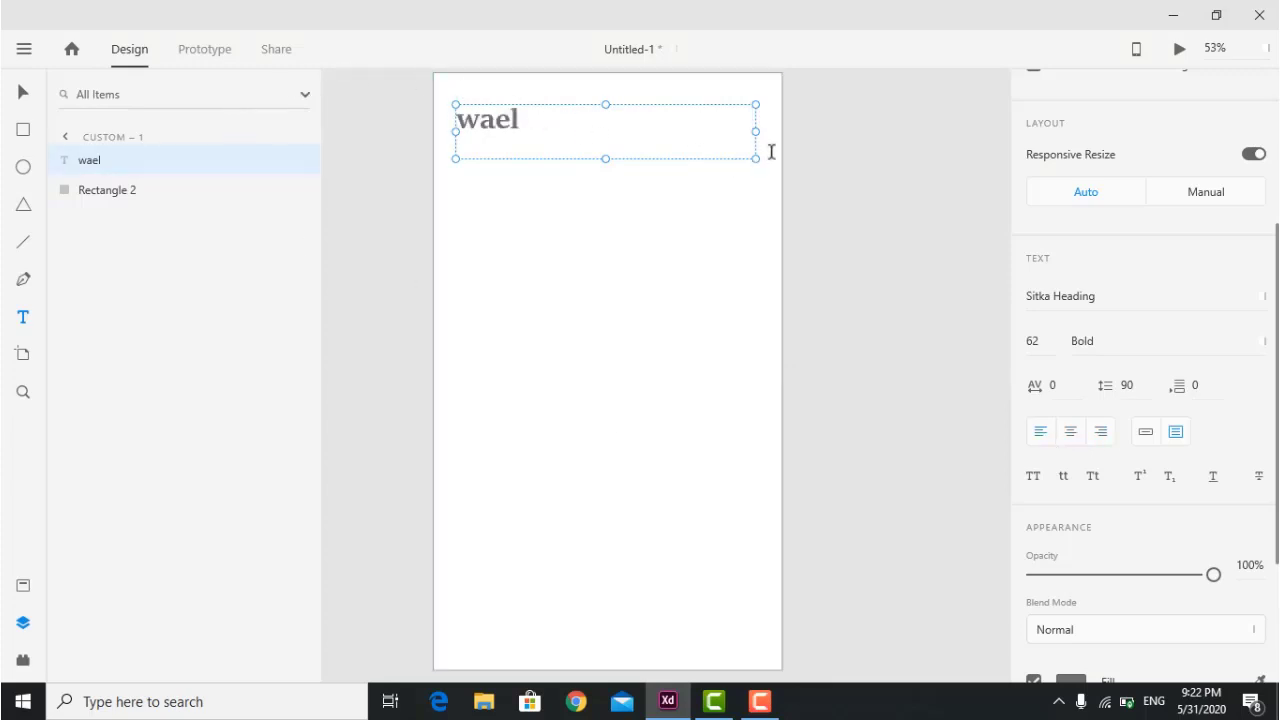
left_click(1150, 432)
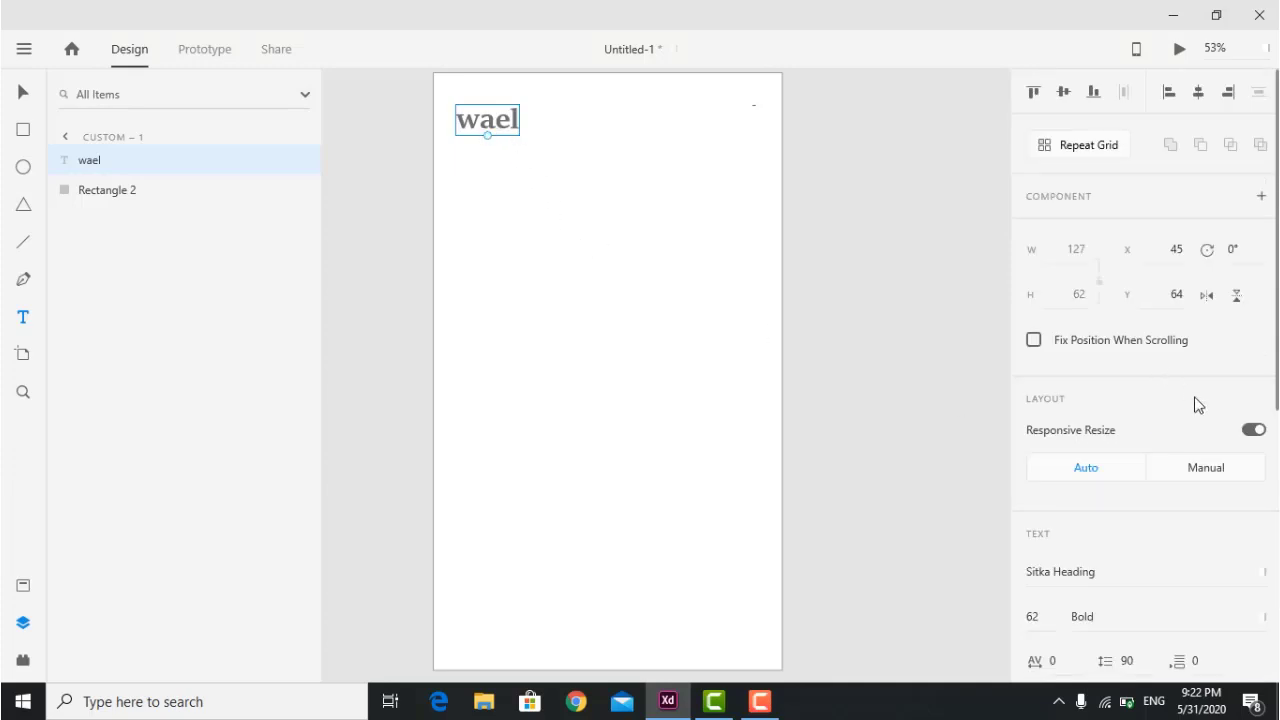
Scale the text up and reposition it on the artboard.
left_click_drag(488, 136, 586, 204)
double_click(493, 125)
left_click(16, 96)
double_click(580, 146)
key("Escape")
left_click(672, 270)
left_click_drag(707, 121, 528, 300)
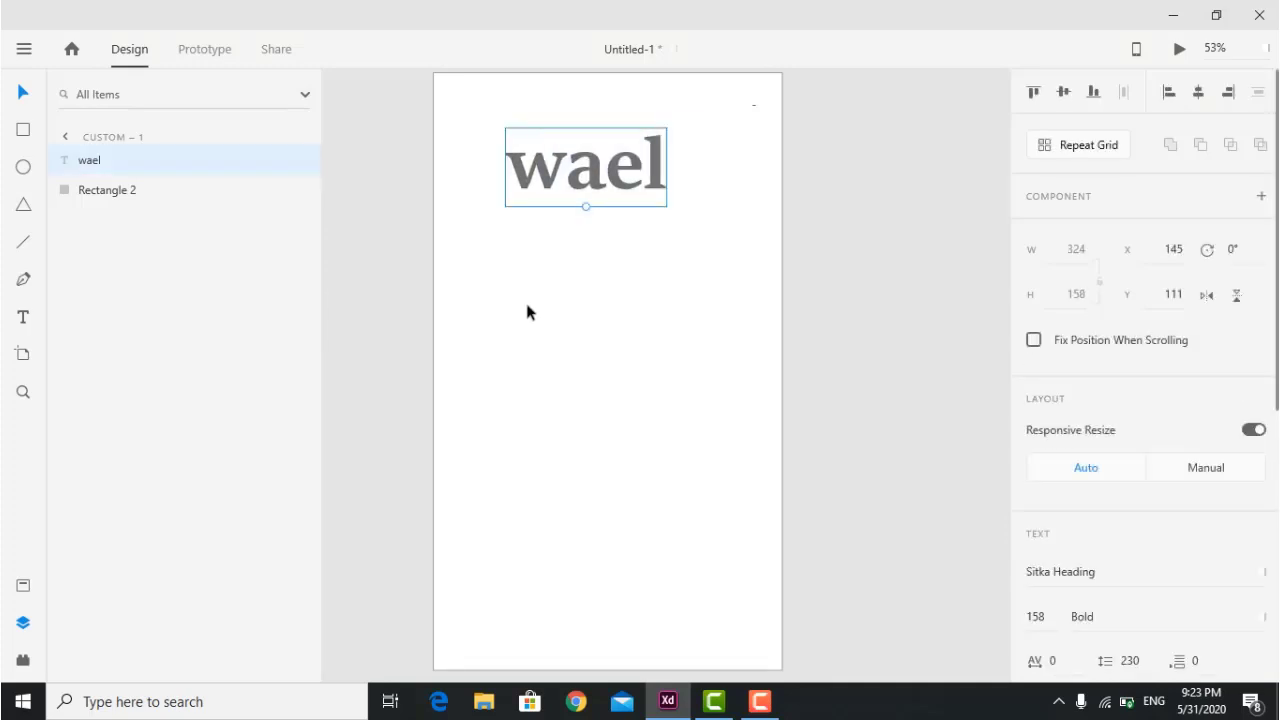
Replace the sample name with 'dffdf' and resize it to font size 154.
double_click(595, 180)
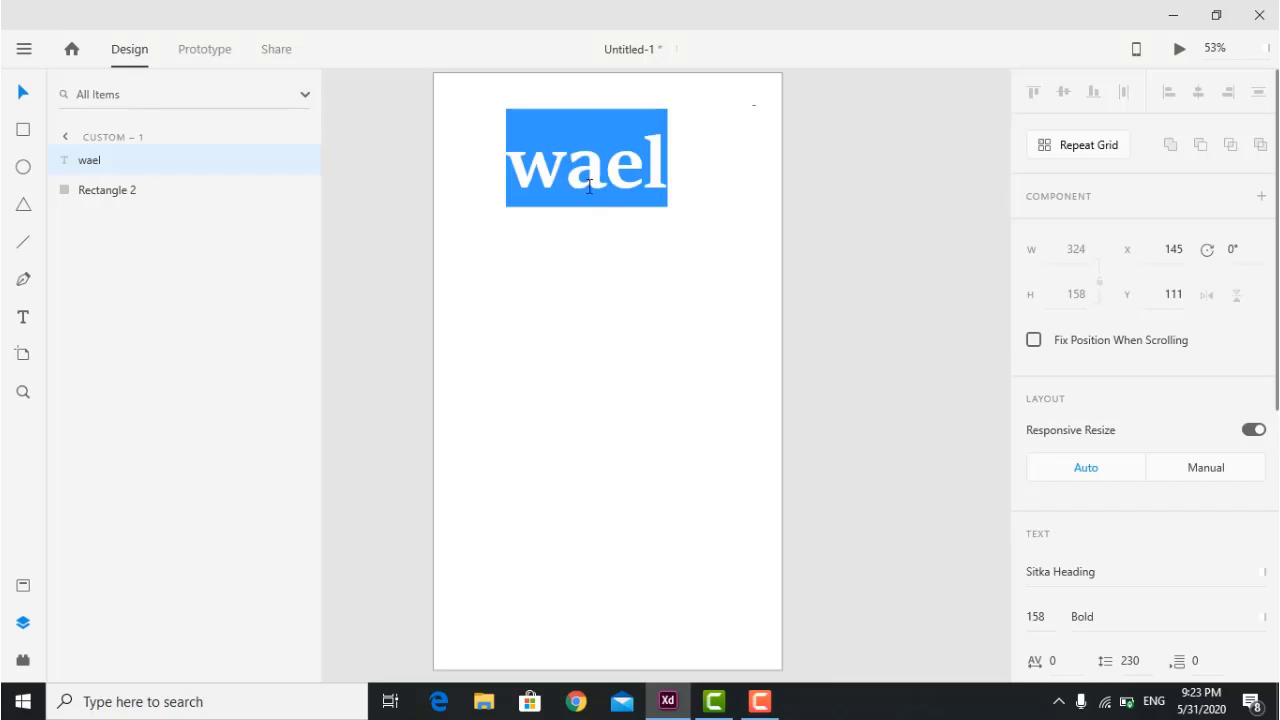
type("dffdf")
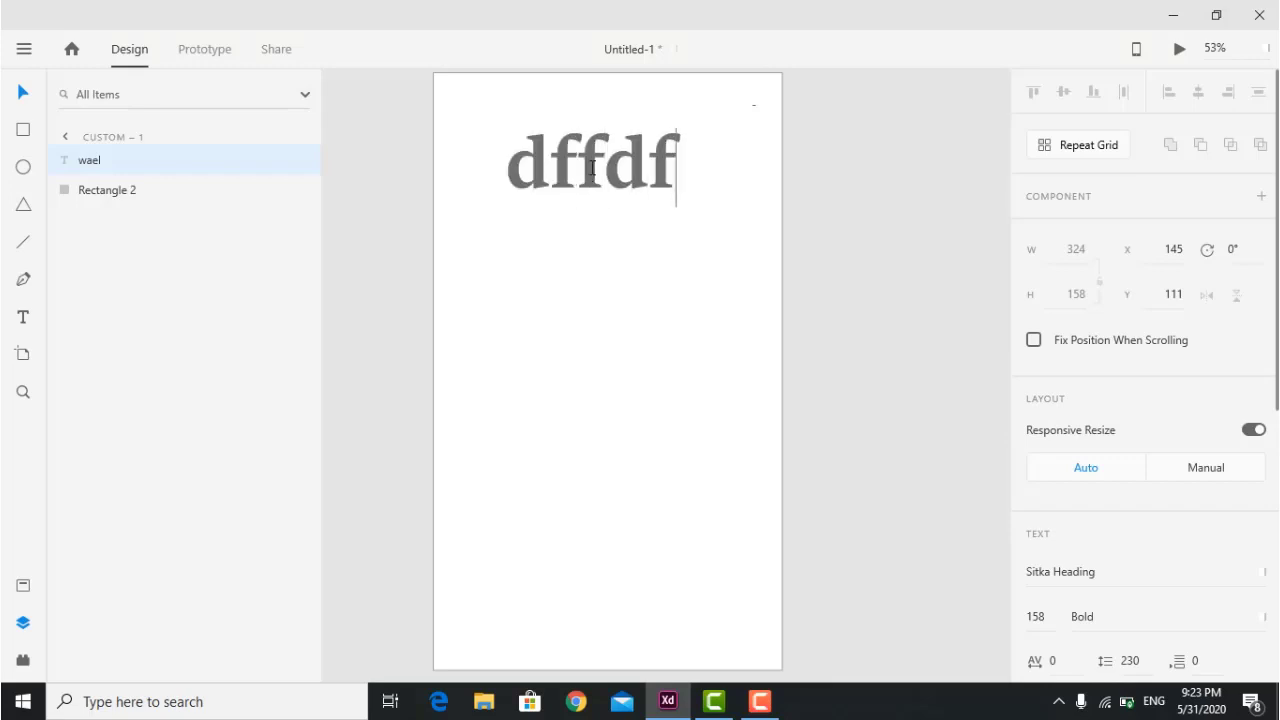
key("Escape")
mouse_move(594, 206)
left_mouse_down()
mouse_move(594, 217)
mouse_move(595, 204)
left_mouse_up()
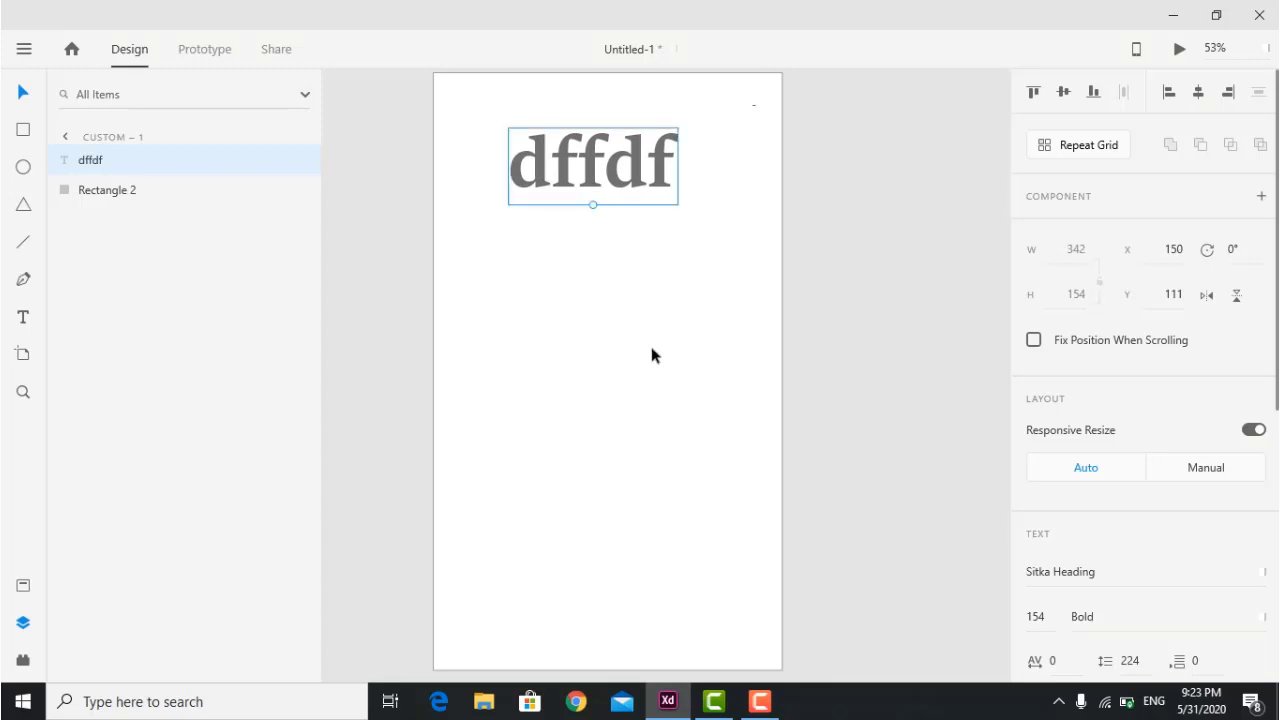
left_click(651, 349)
left_click(600, 183)
scroll(1140, 455, "down", 5)
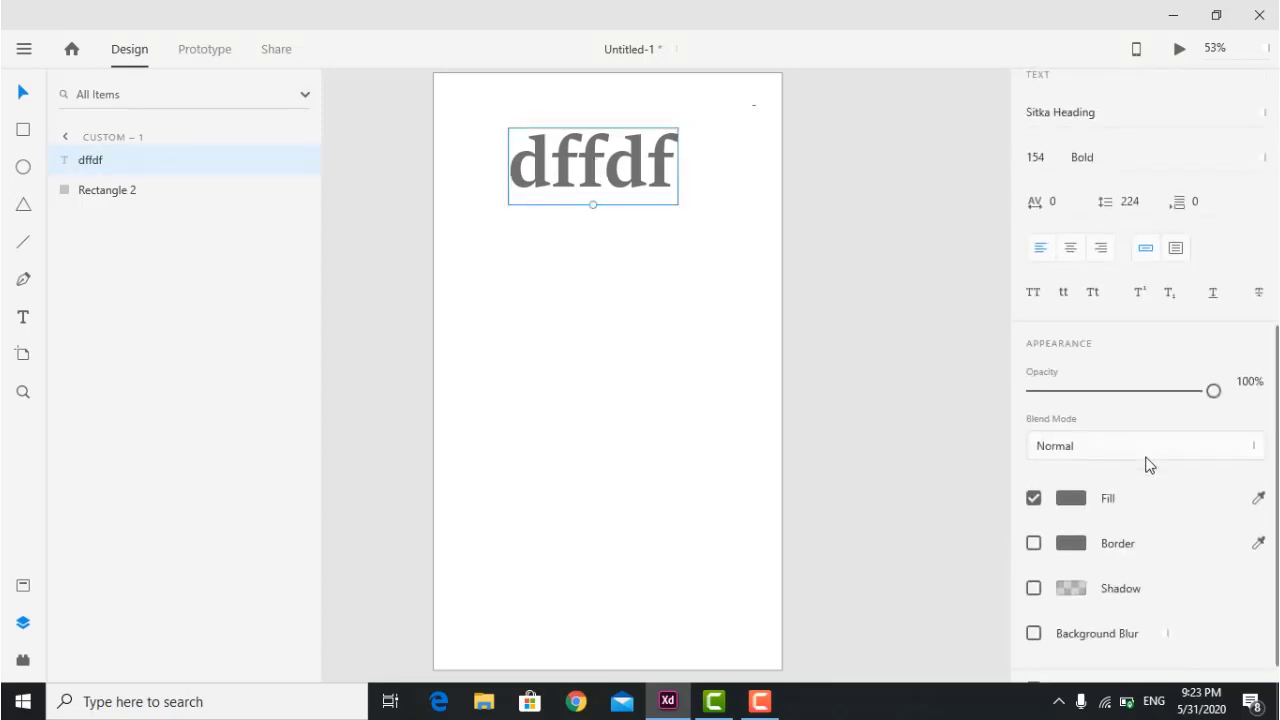
Cycle the case options ending on title case, then make the text superscript.
left_click(1093, 294)
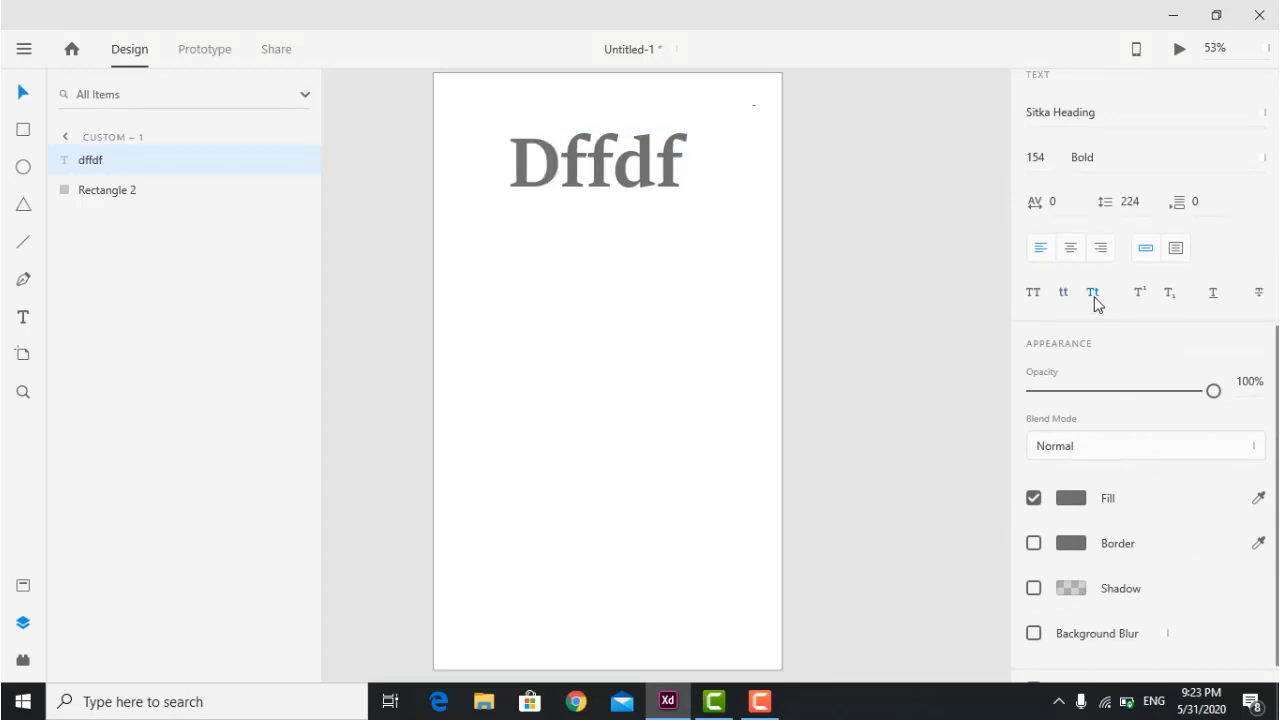
left_click(1036, 294)
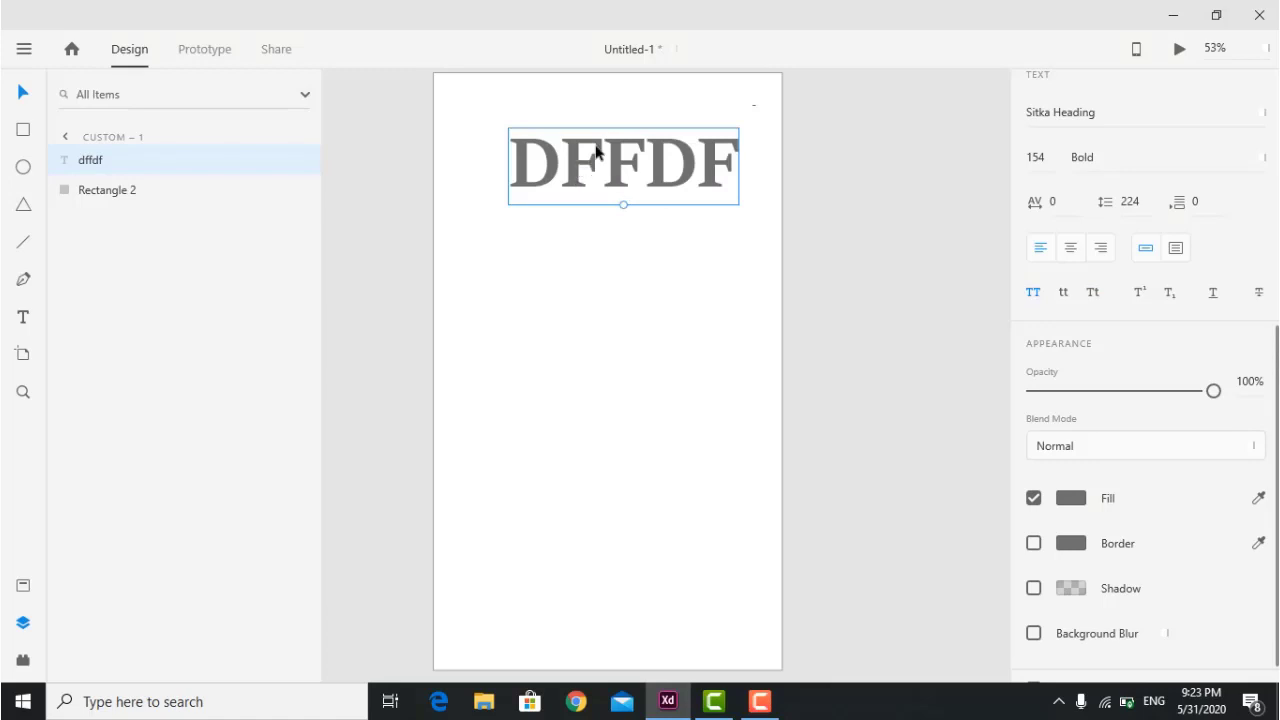
left_click(1065, 293)
left_click(1093, 293)
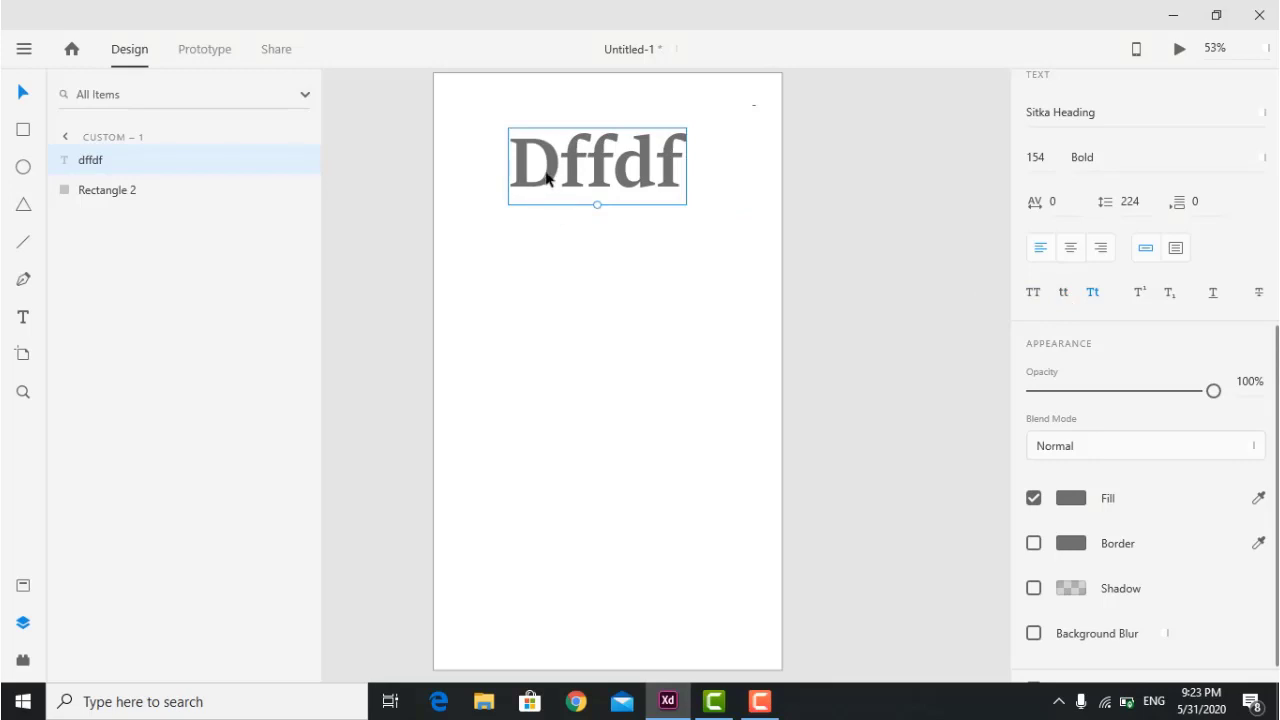
left_click(1172, 299)
left_click(1142, 296)
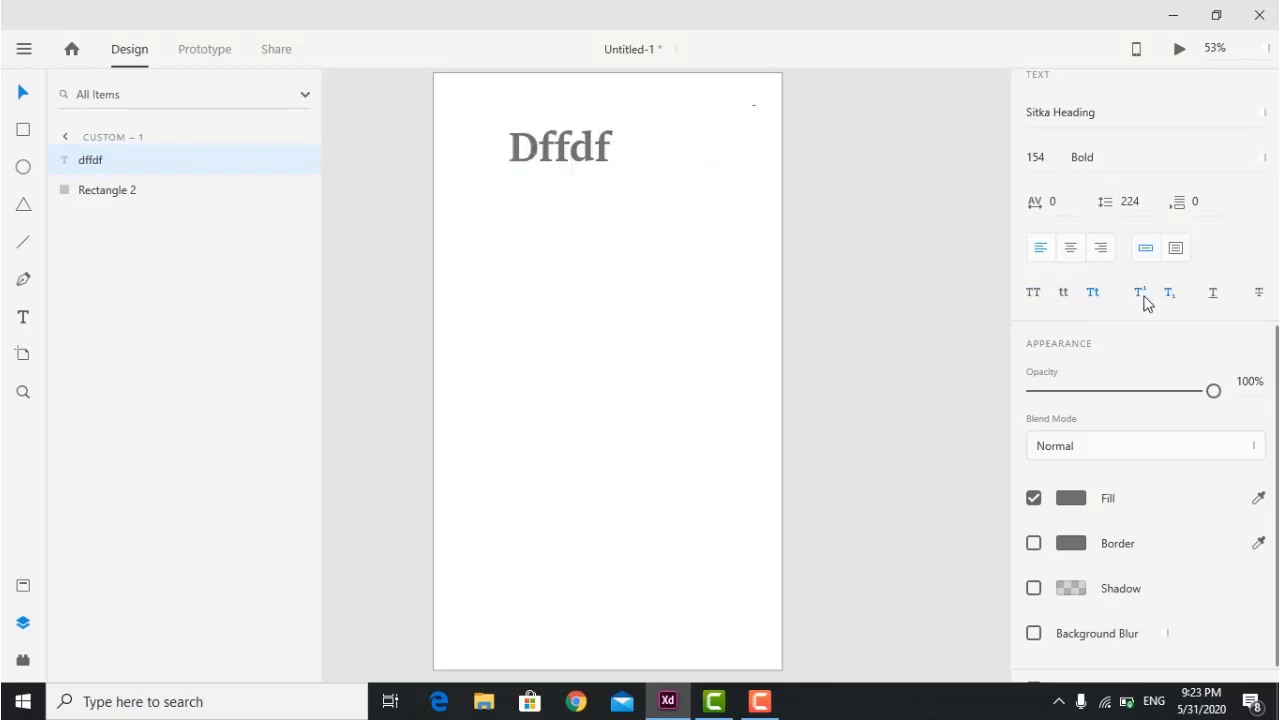
left_click(571, 274)
left_click(531, 134)
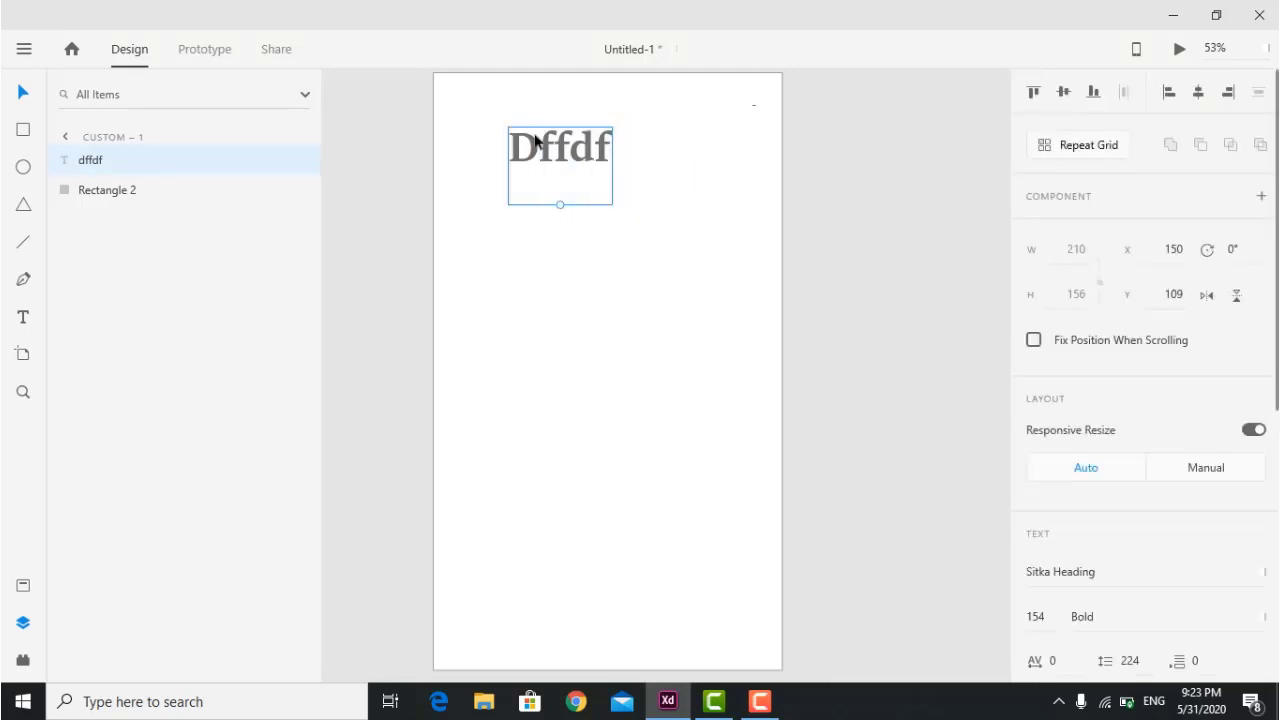
Delete the Dffdf text and add a new text box reading 'ab'.
key("Delete")
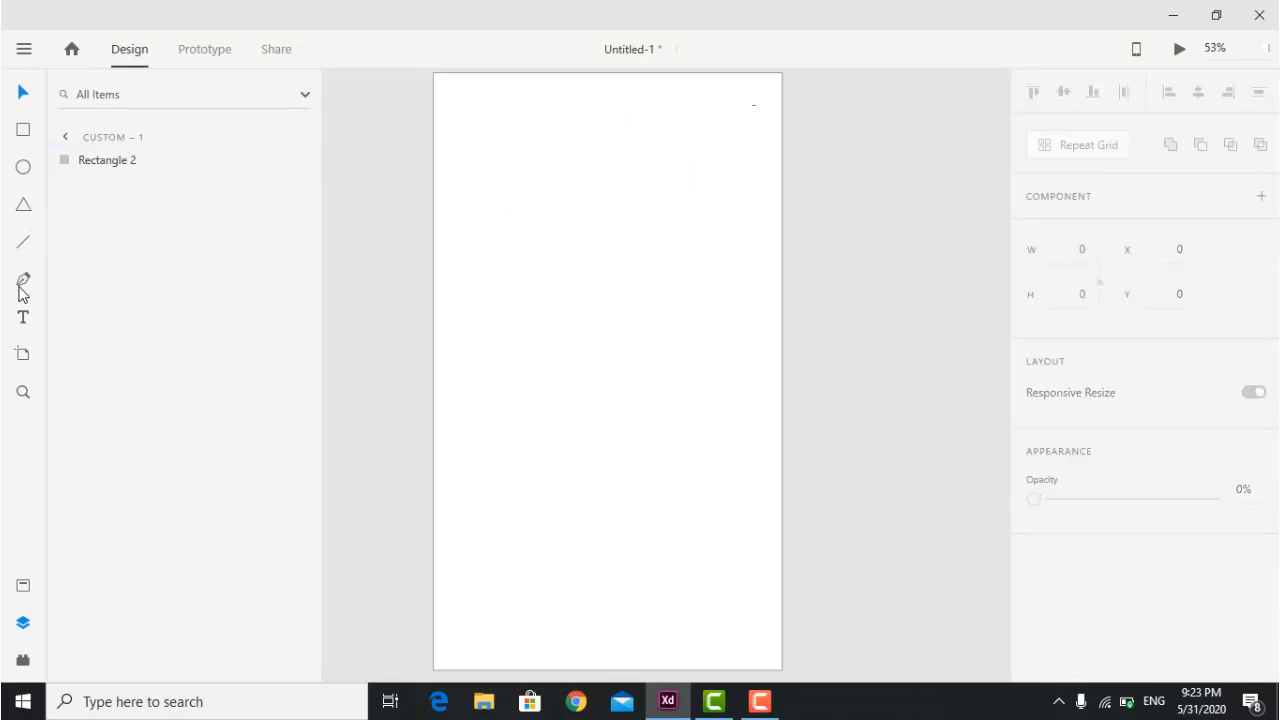
left_click(23, 318)
left_click_drag(484, 128, 571, 180)
type("ab")
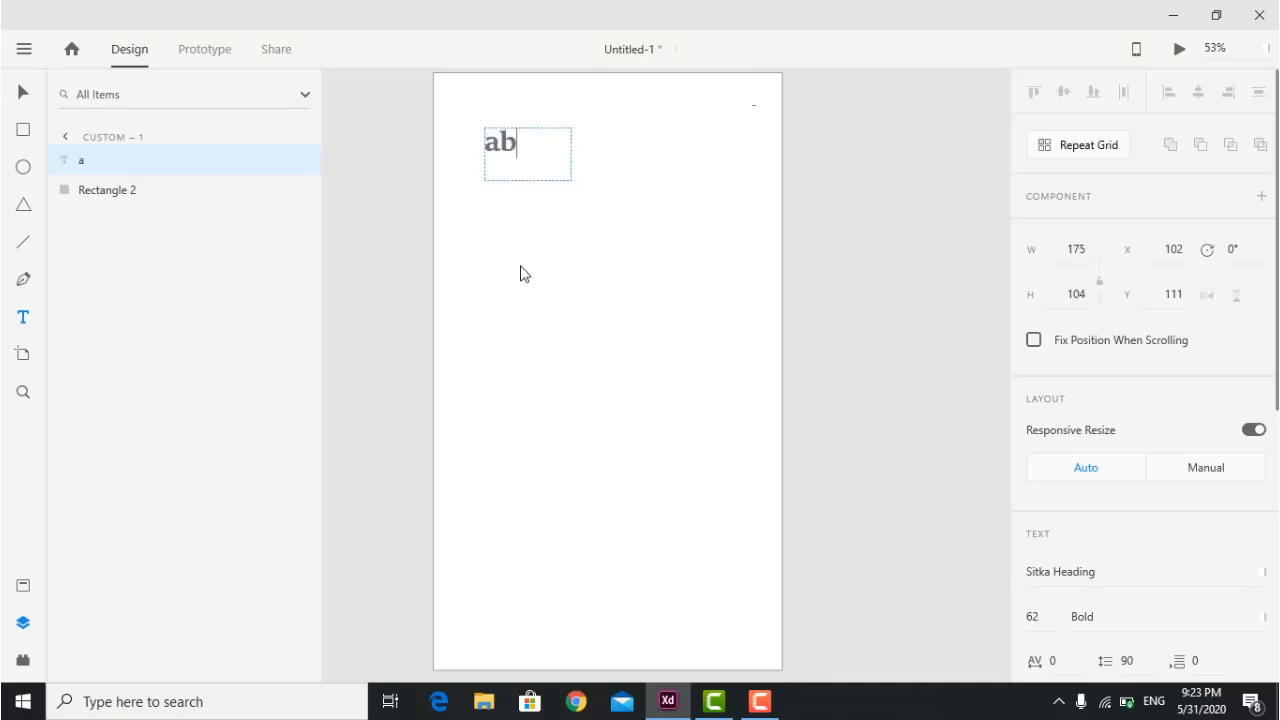
key("Escape")
Make the letter b of 'ab' superscript.
left_click(520, 150)
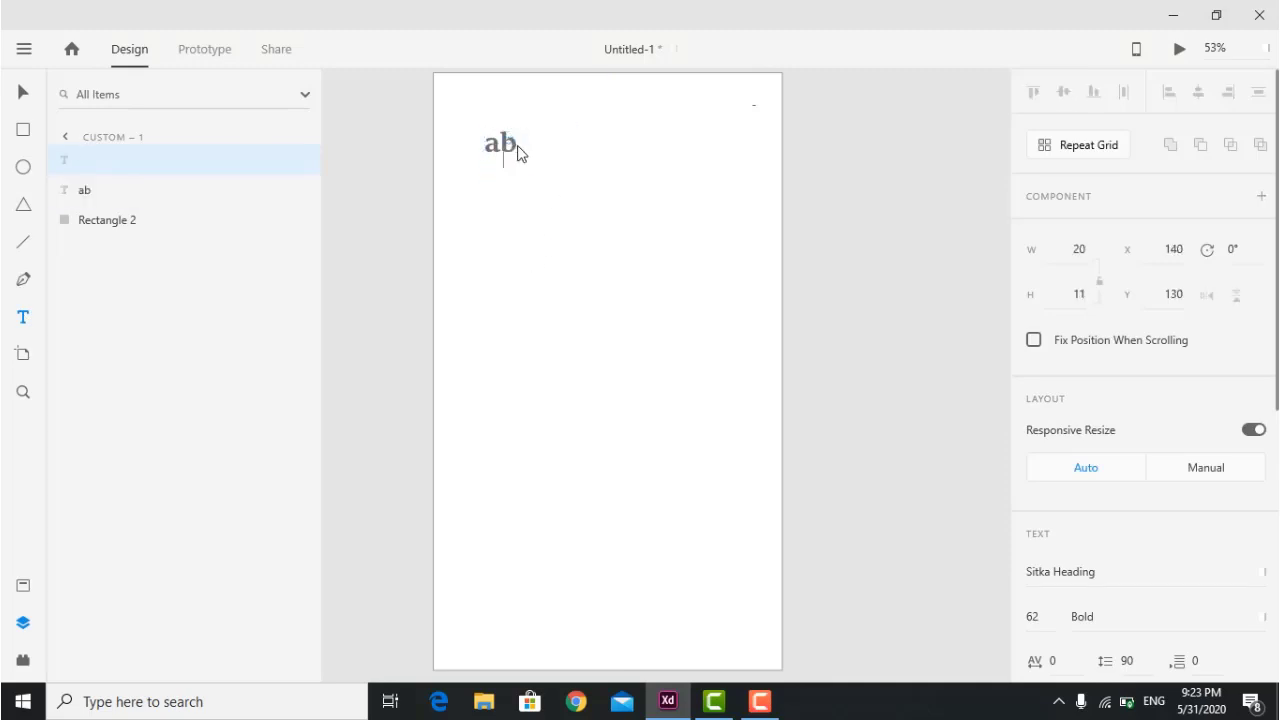
left_click(517, 150)
left_click(513, 148)
double_click(513, 148)
left_click(513, 148)
key("shift+Left")
scroll(1093, 150, "down", 3)
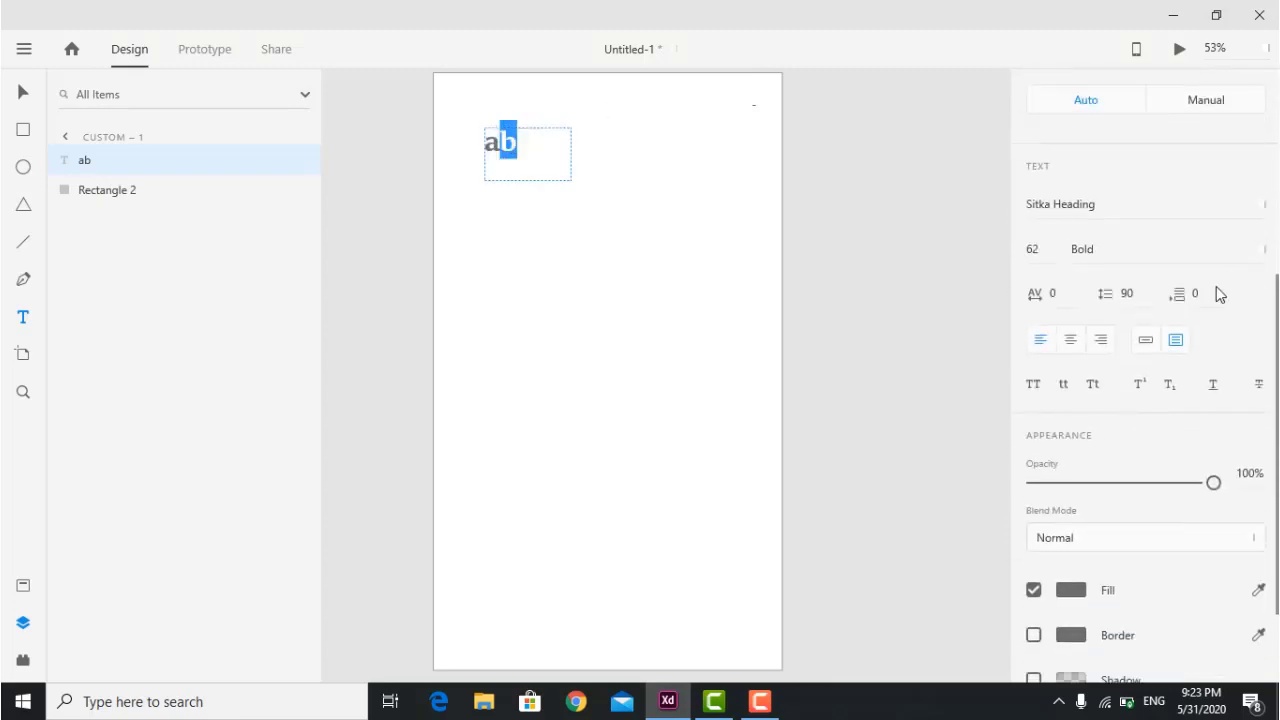
left_click(1166, 388)
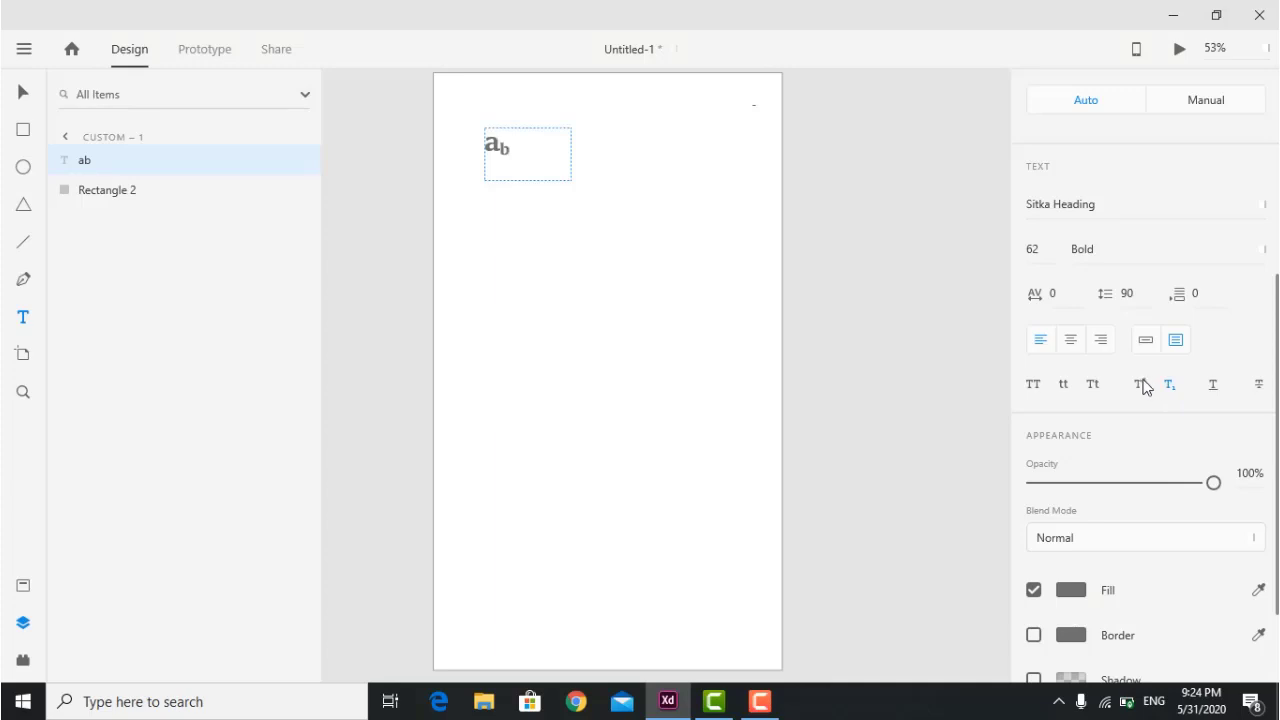
Underline the 'ab' text and strike it through.
key("Escape")
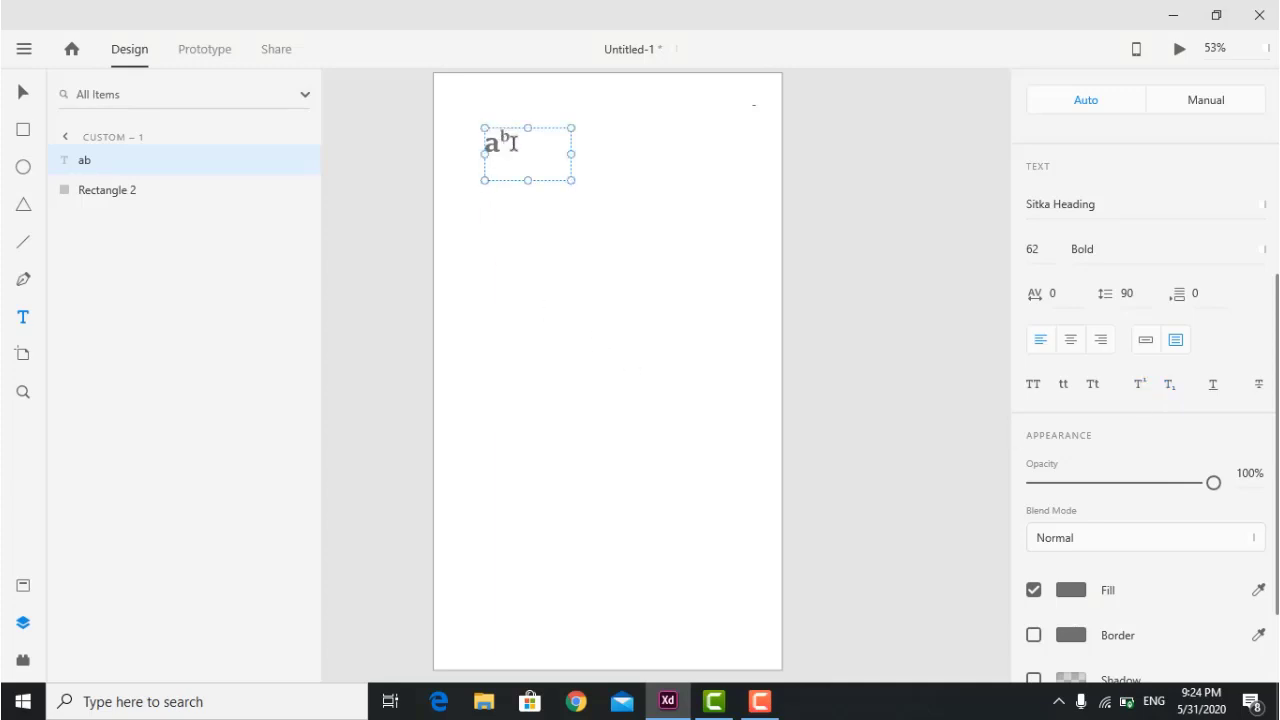
left_click(1213, 386)
left_click(1258, 386)
scroll(1080, 410, "down", 3)
Set the 'ab' text opacity to 79% and give it a red fill.
left_click_drag(1214, 364, 1169, 397)
left_click(1079, 474)
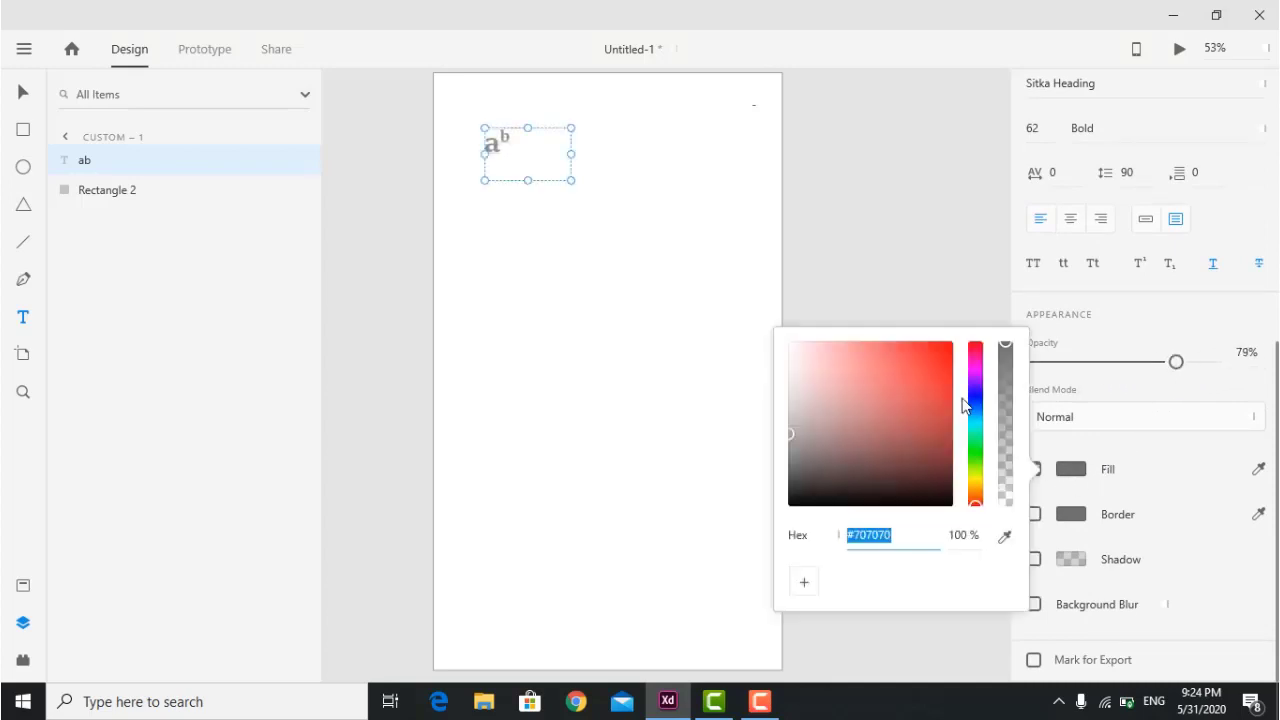
left_click(950, 352)
left_click(1205, 452)
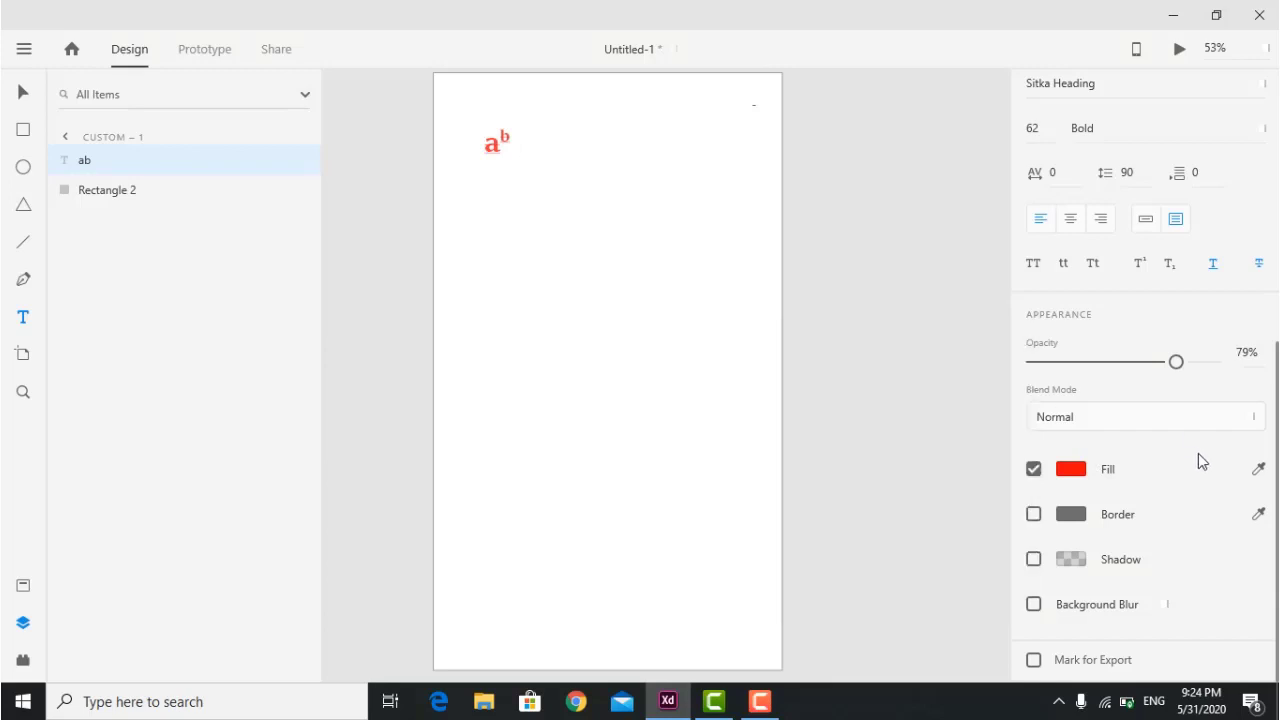
Turn on a blue border for the 'ab' text.
left_click(1071, 514)
left_click(971, 452)
left_click(942, 410)
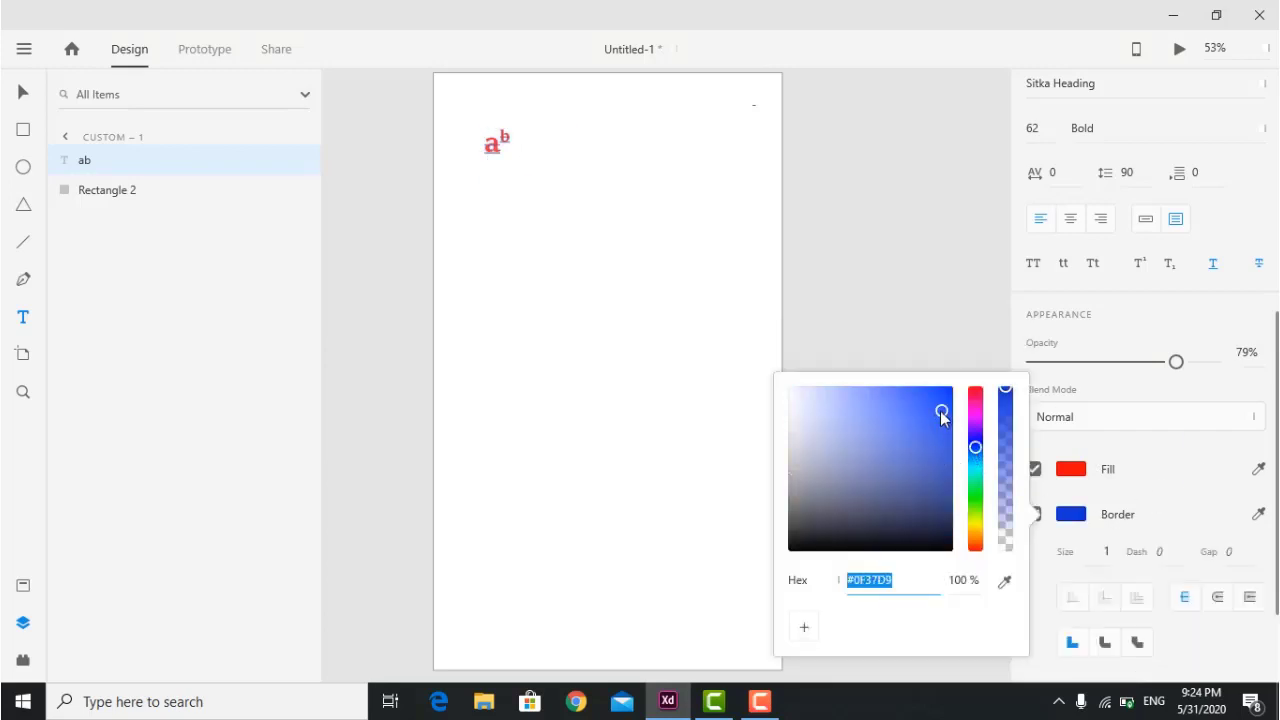
left_click(1180, 473)
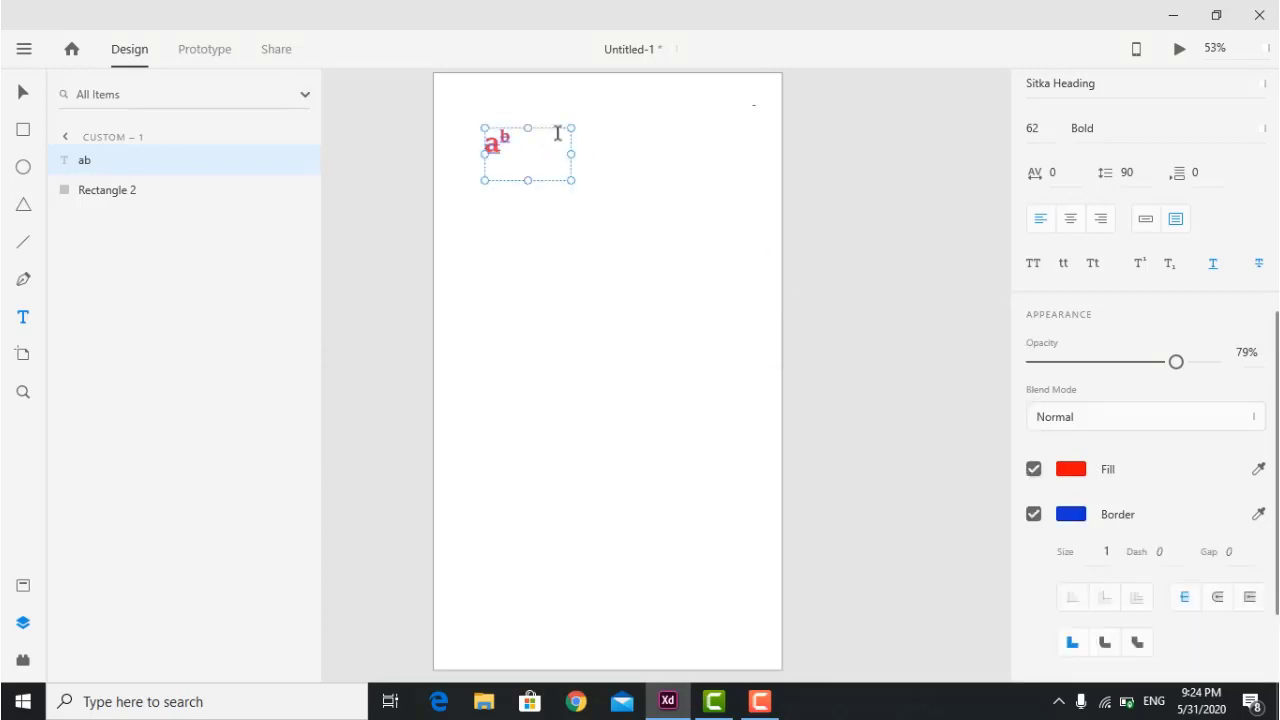
scroll(557, 133, "up", 5)
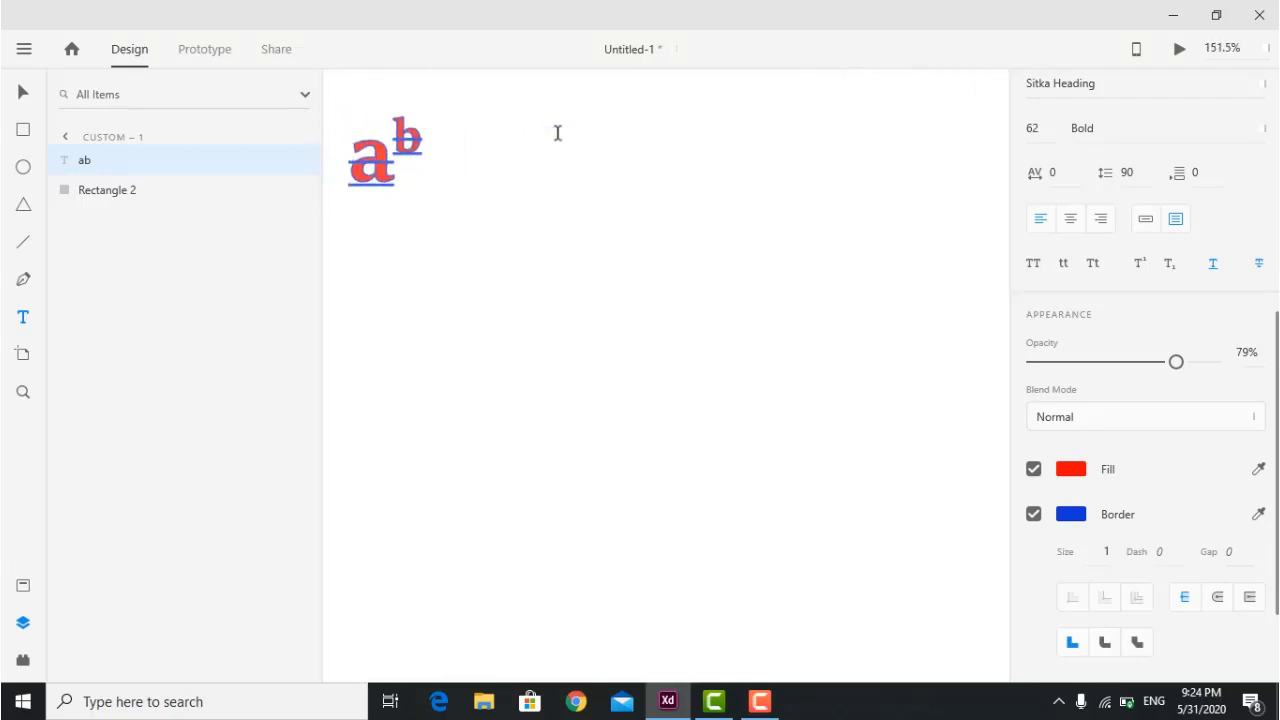
scroll(523, 149, "left", 2)
double_click(446, 167)
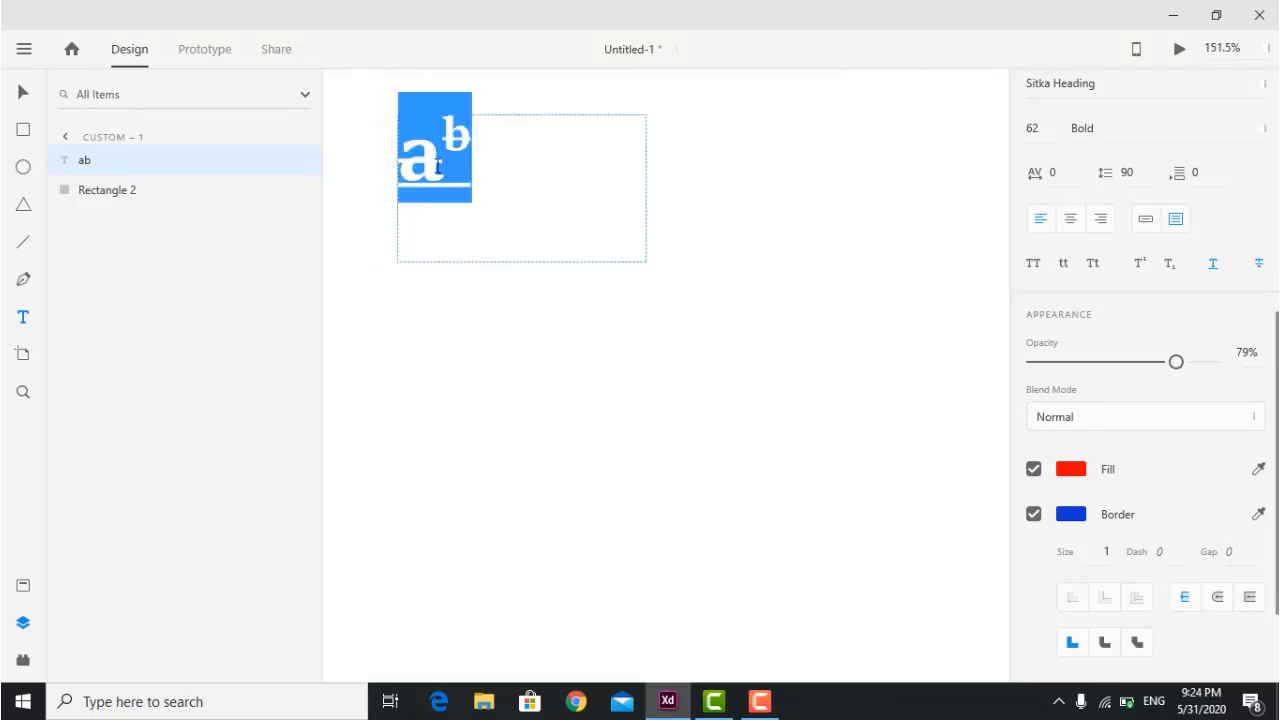
left_click(463, 174)
left_click_drag(513, 197, 376, 110)
scroll(1197, 471, "down", 3)
key("Escape")
Adjust the blue border shade and set the border size to 3.
left_click(1065, 387)
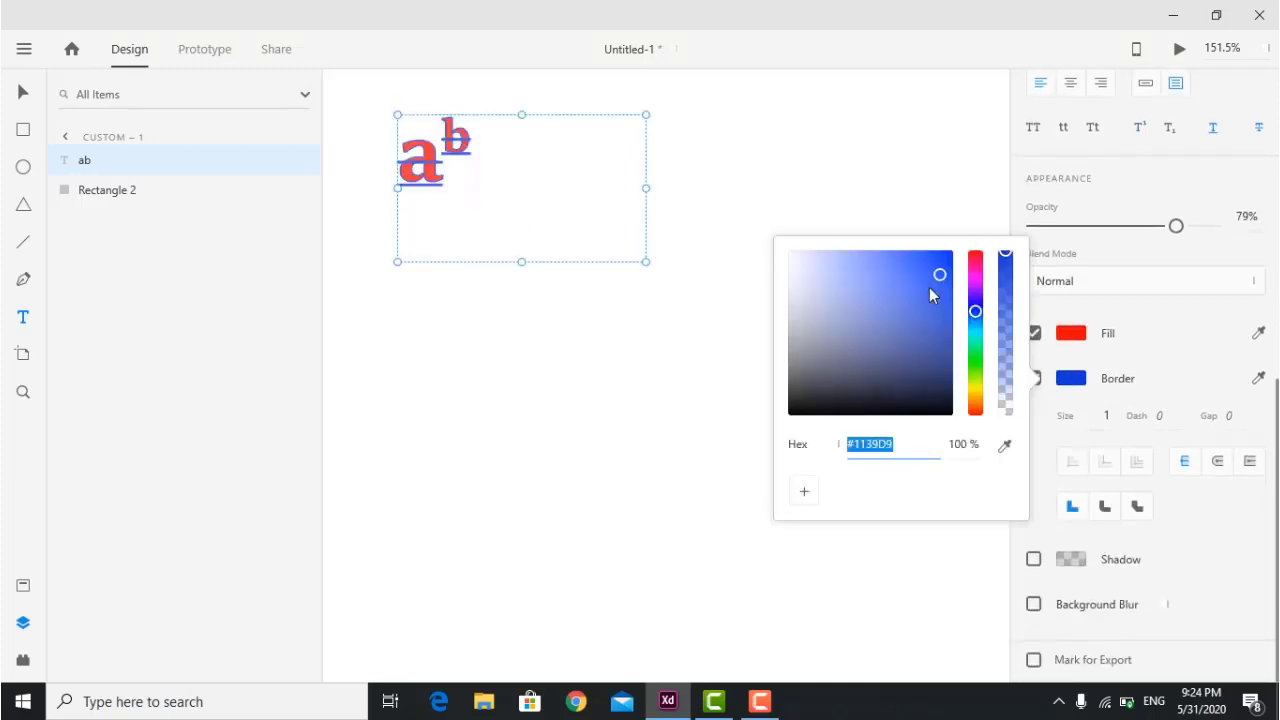
left_click_drag(932, 292, 943, 258)
left_click(1110, 414)
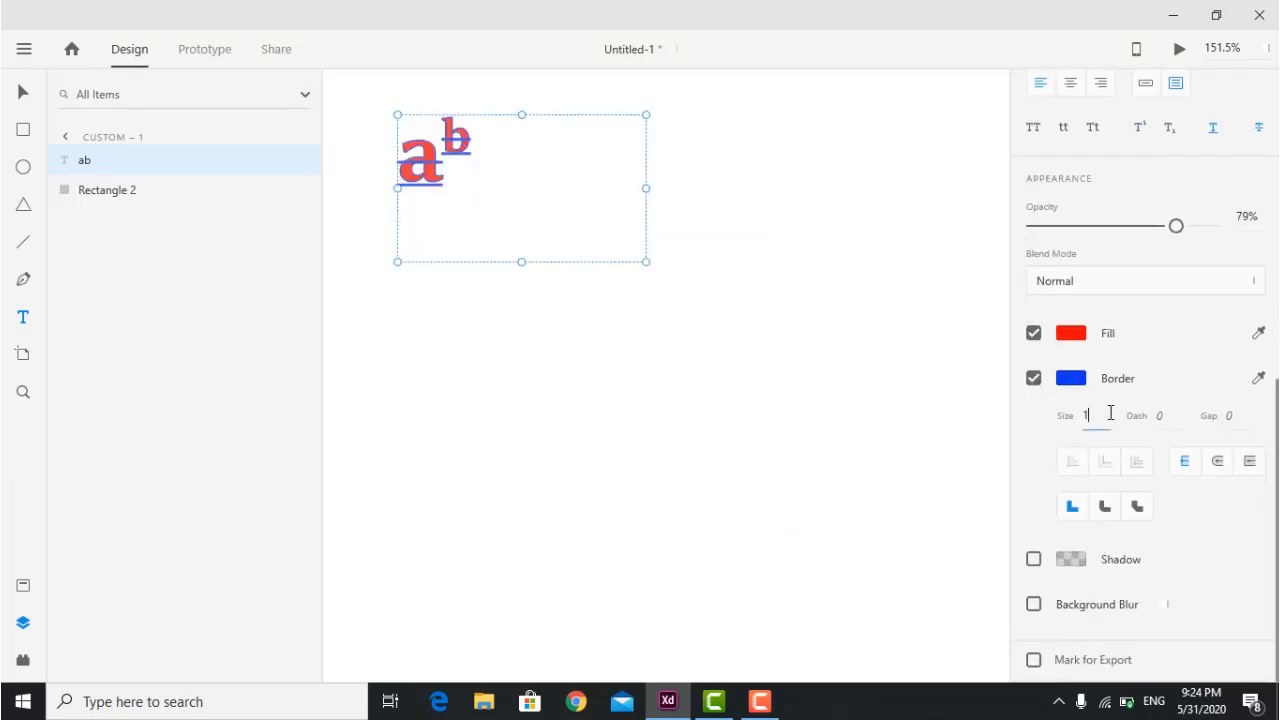
key("Up")
key("Up")
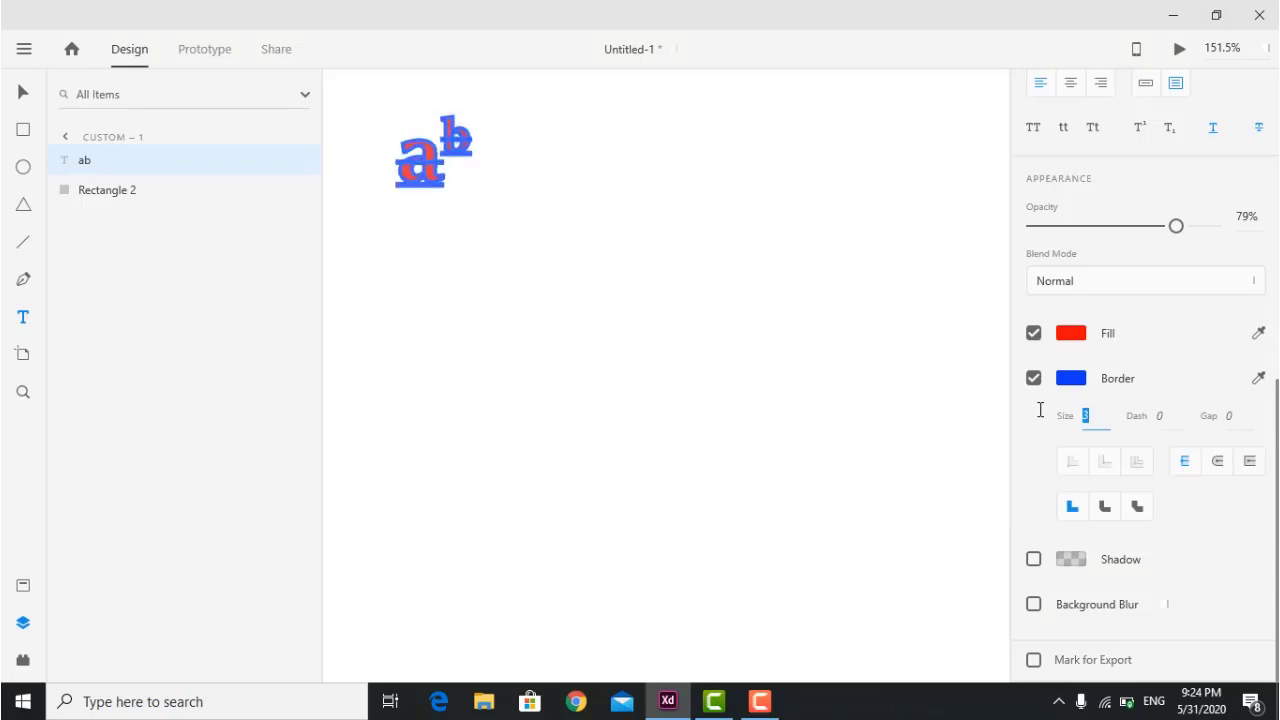
left_click(503, 187)
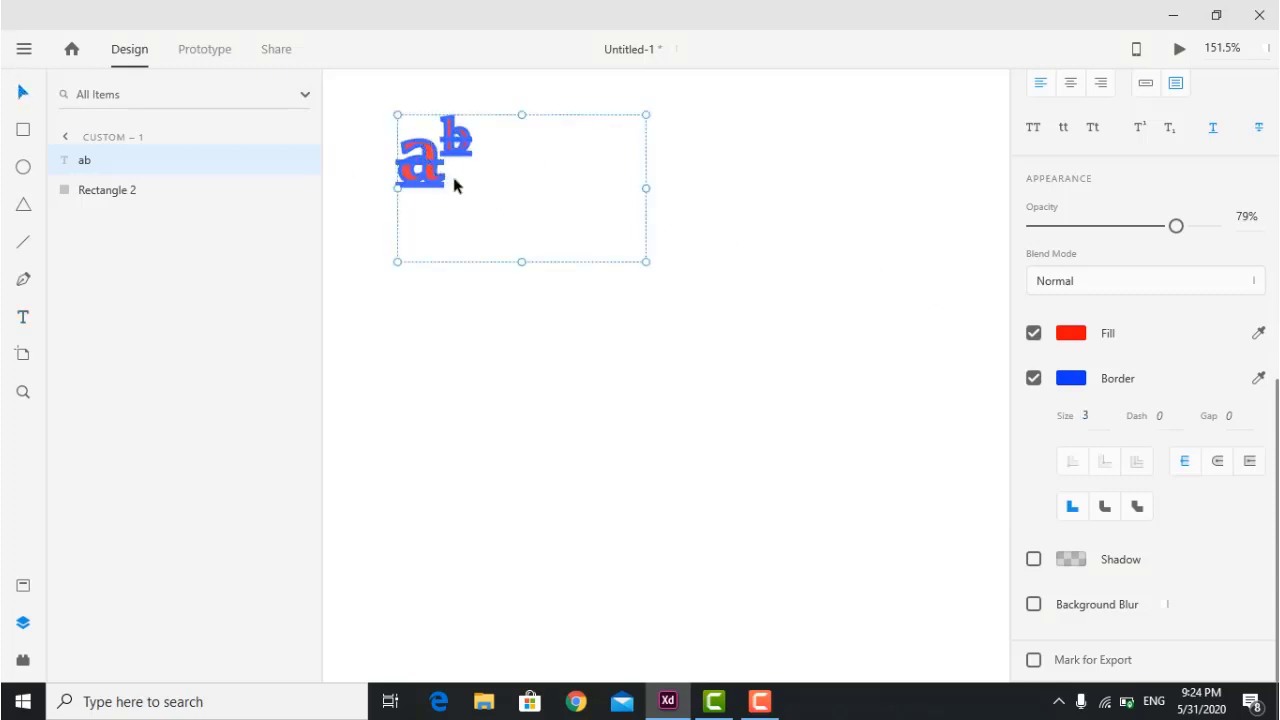
Add a drop shadow (X 0, Y 3, blur 6), then delete the 'ab' text.
left_click(1115, 568)
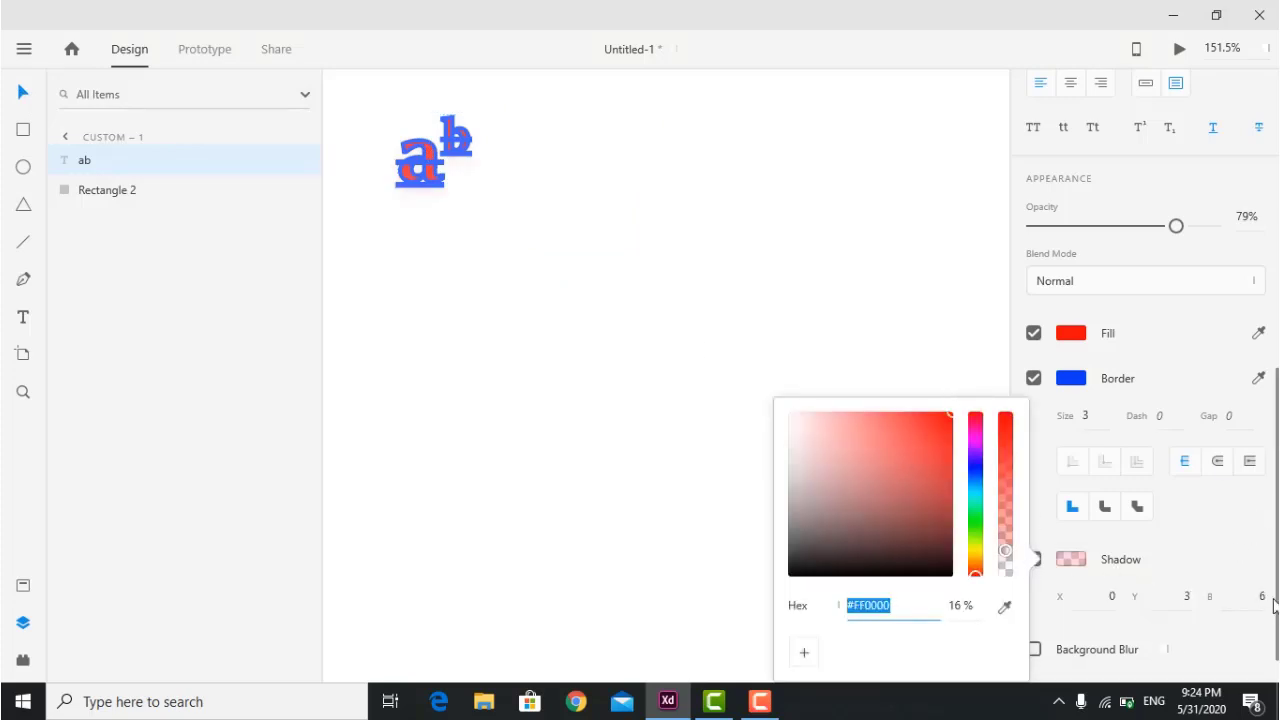
left_click(1260, 565)
scroll(1236, 604, "down", 1)
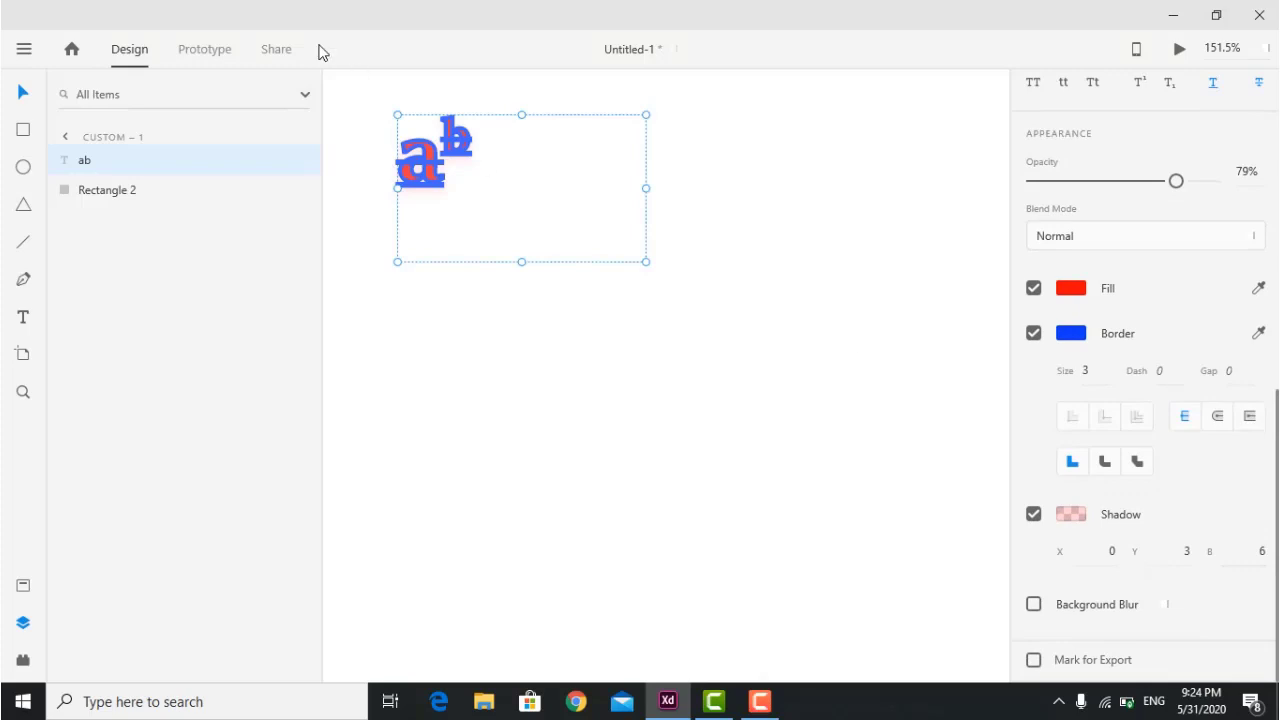
left_click_drag(571, 324, 399, 97)
key("Delete")
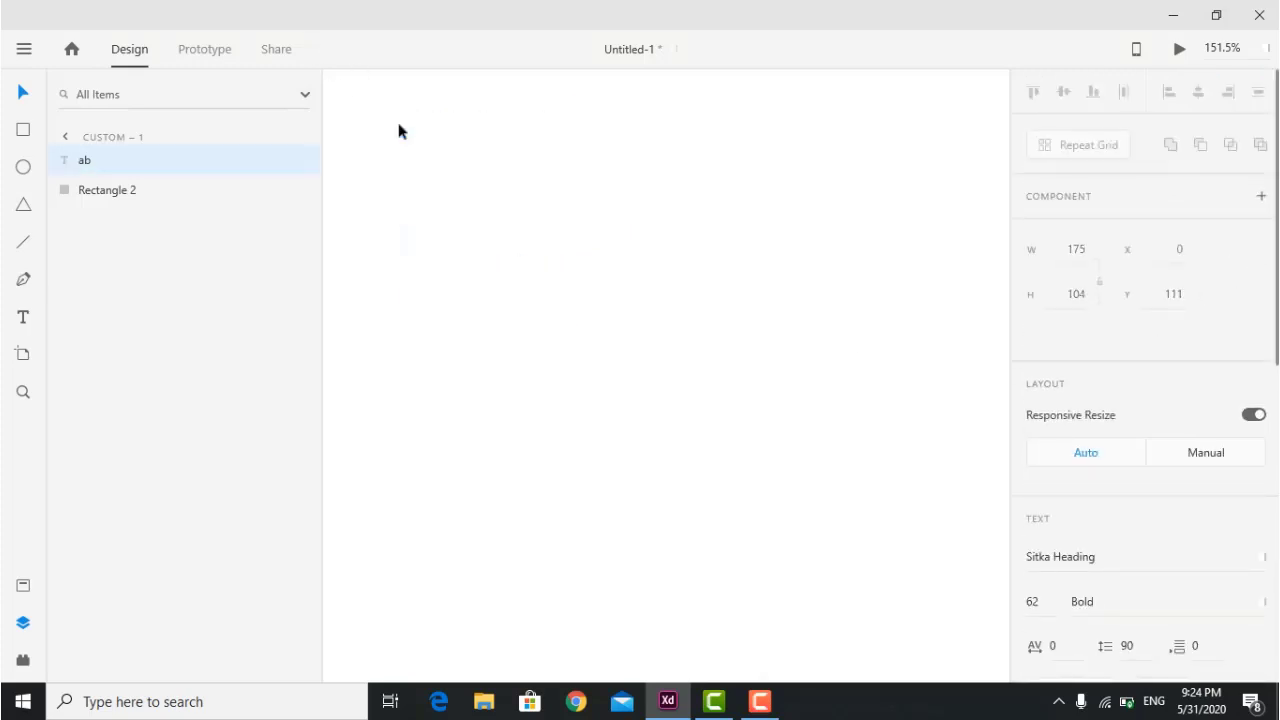
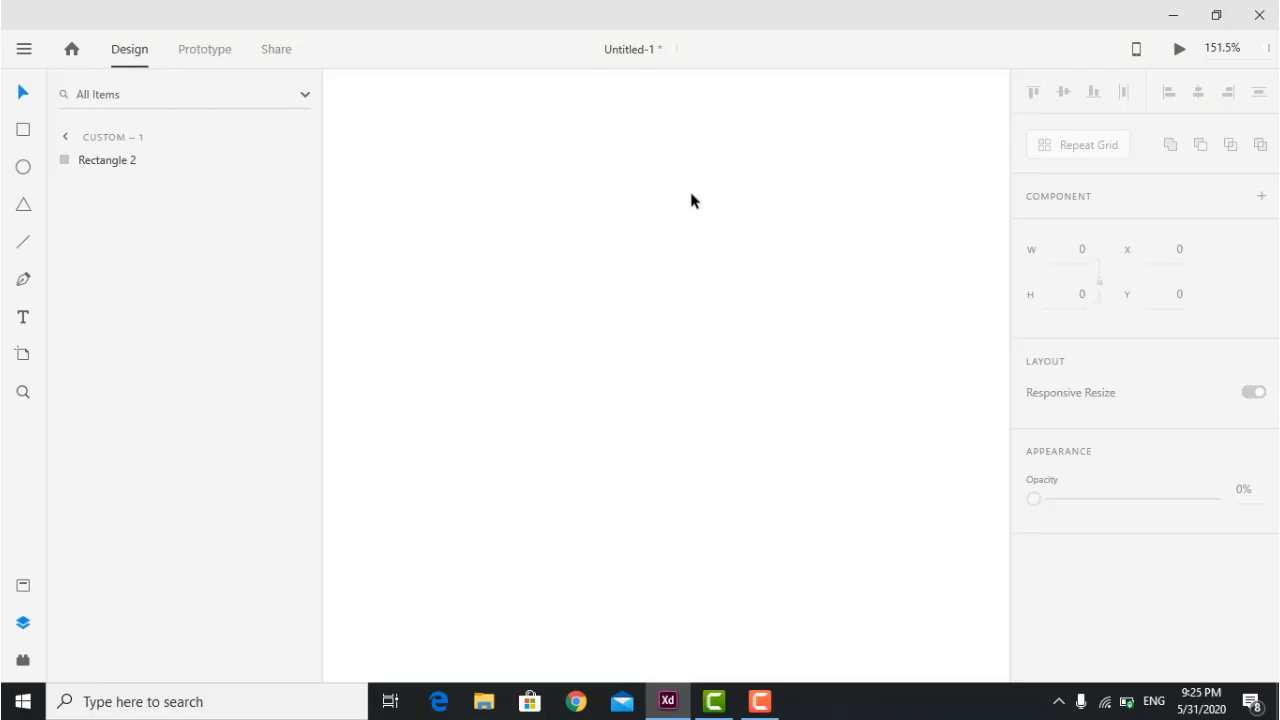
Add two iPhone X/XS/11 Pro artboards beside the custom – 1 artboard.
key("ctrl+0")
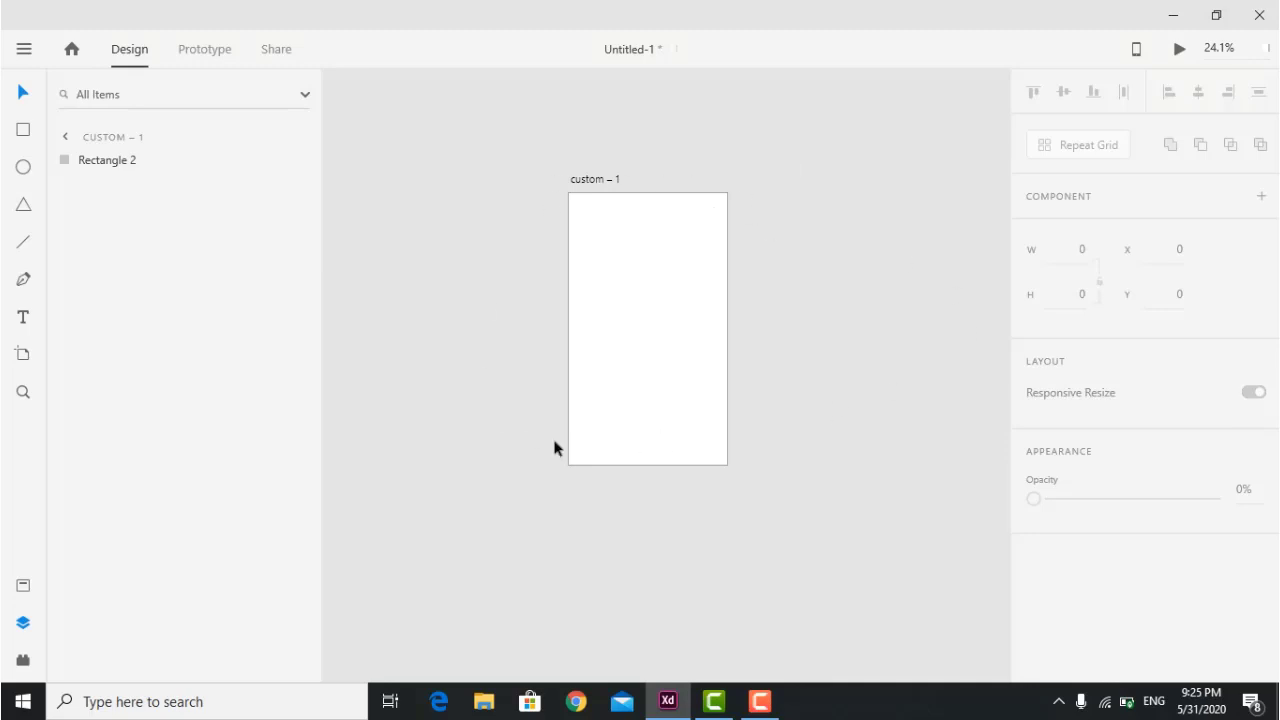
left_click(24, 357)
left_click(838, 235)
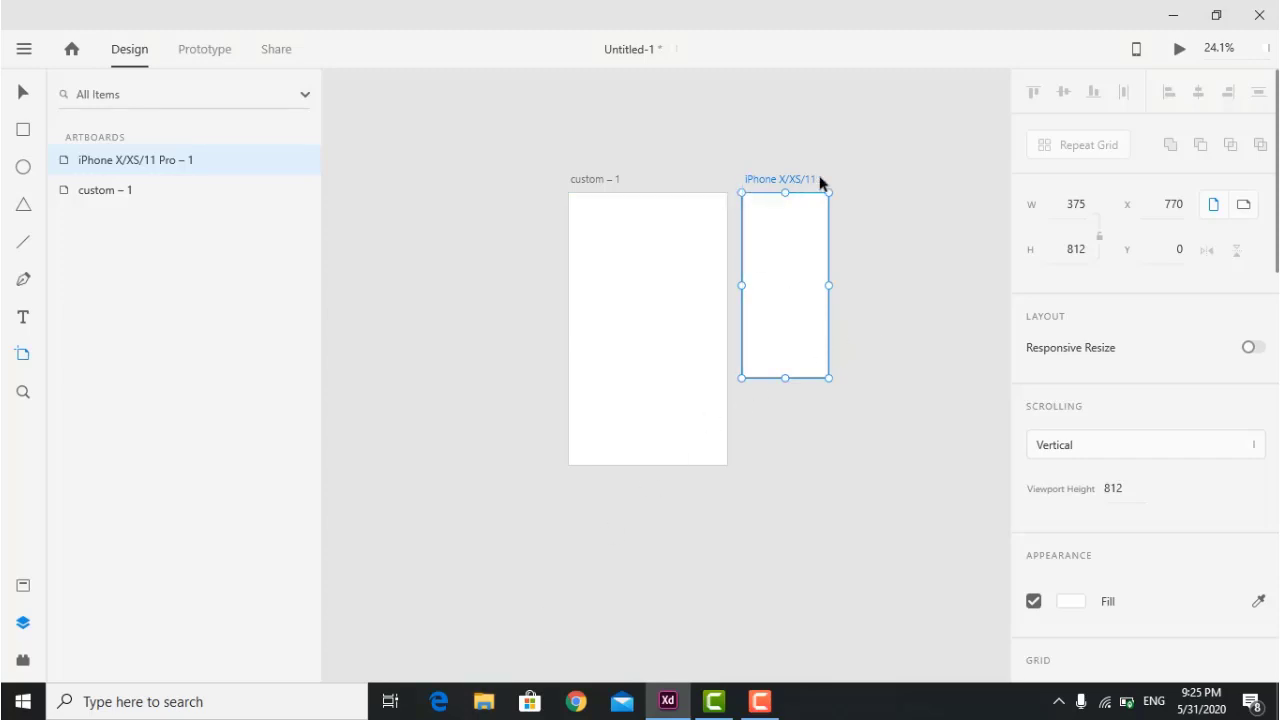
left_click(914, 200)
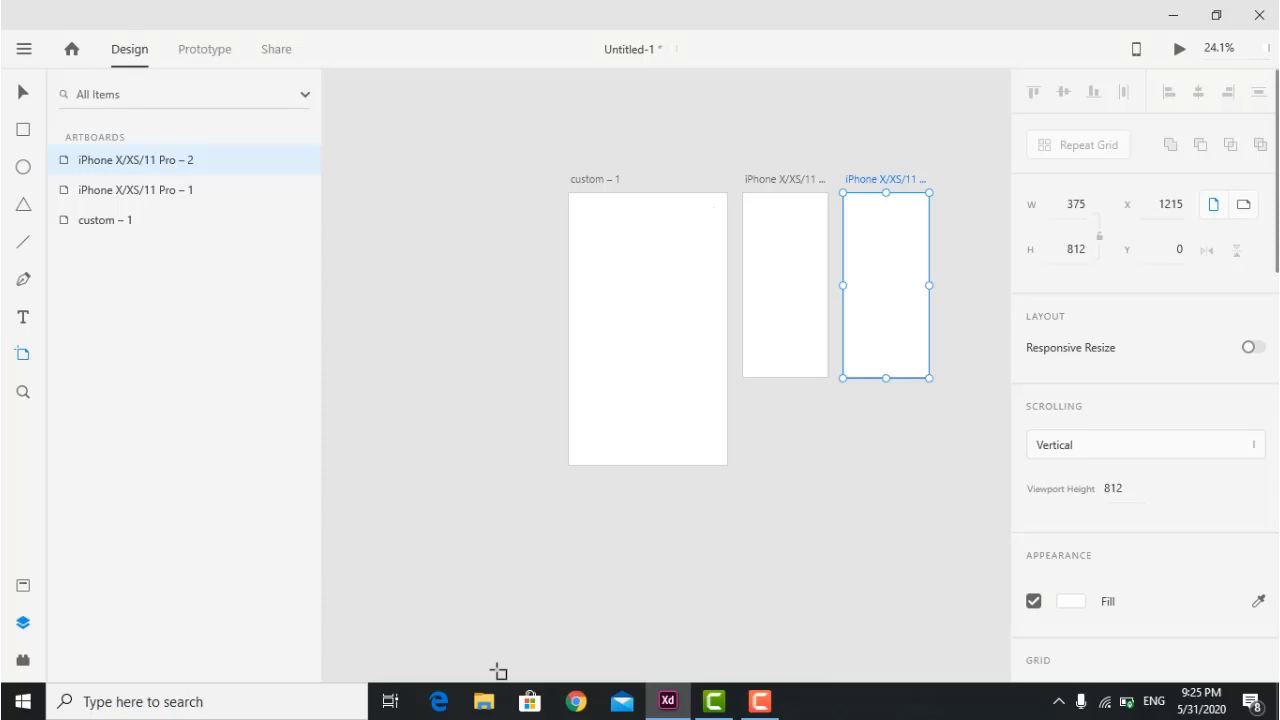
Stretch both iPhone artboards to 1200 high and widen the right one to 628.
mouse_move(929, 285)
left_mouse_down()
mouse_move(986, 281)
mouse_move(917, 286)
left_mouse_up()
left_click_drag(880, 377, 875, 465)
left_click(22, 92)
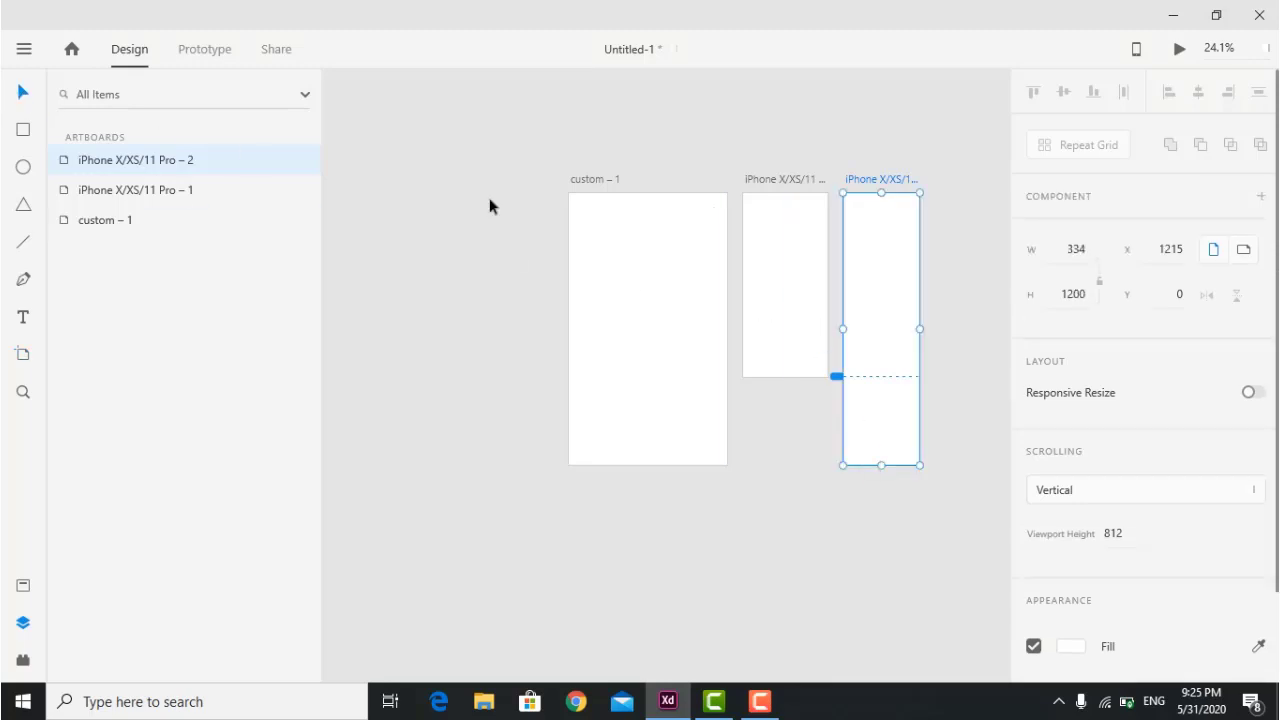
left_click(789, 278)
left_click_drag(785, 377, 786, 466)
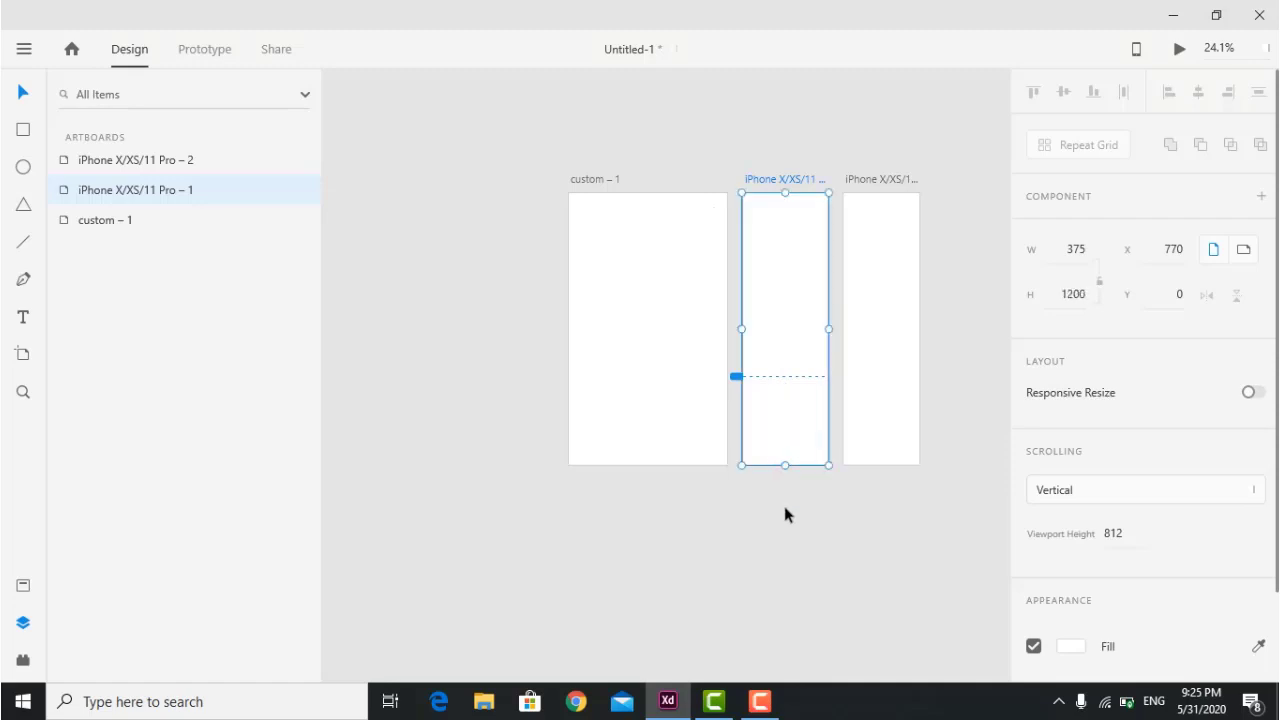
left_click(784, 514)
left_click(912, 276)
left_click_drag(926, 327, 986, 328)
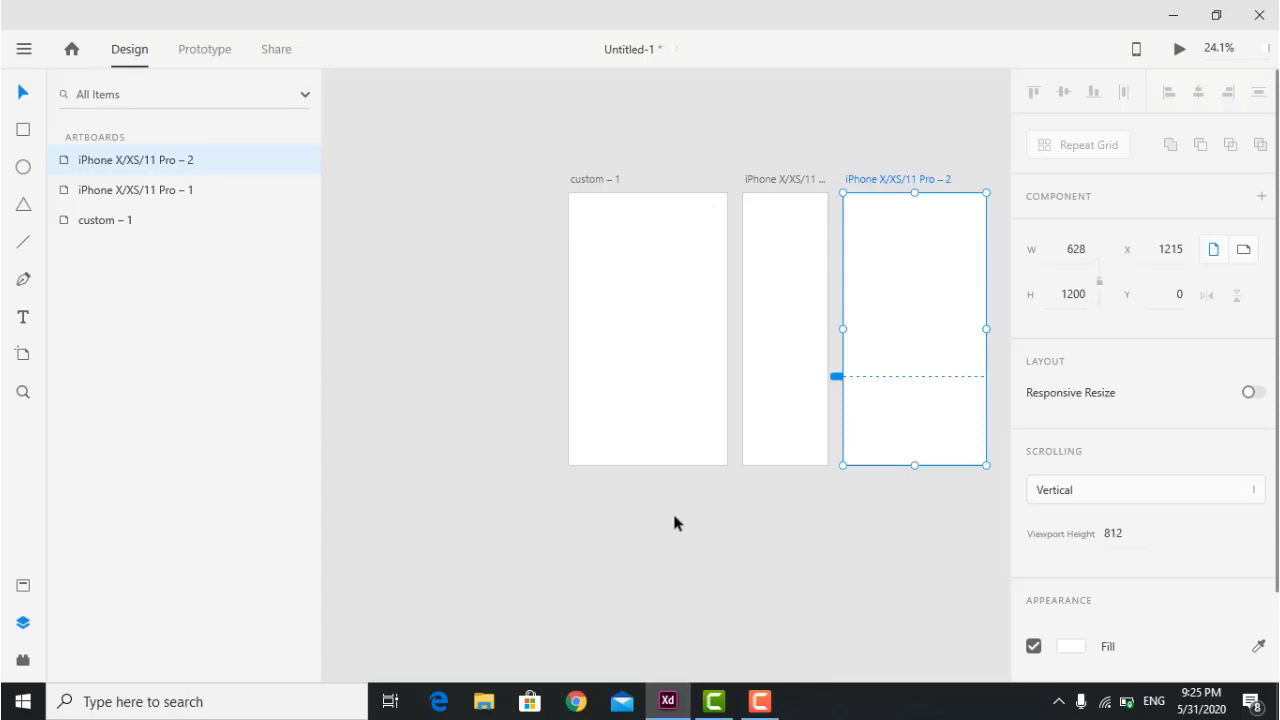
Line up custom – 1 and the middle iPhone artboard in a row, widening the middle one to 679.
scroll(672, 525, "left", 2)
scroll(672, 510, "right", 3)
left_click(648, 262)
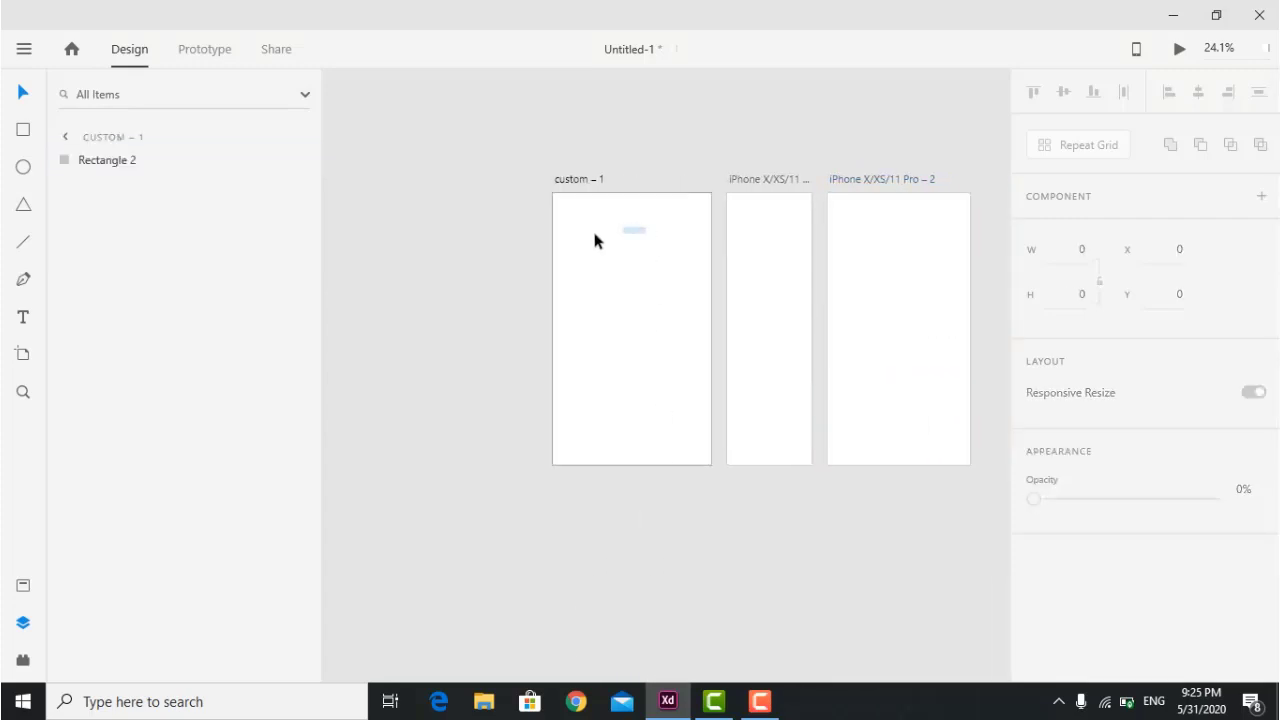
left_click(572, 205)
left_click_drag(572, 205, 423, 214)
left_click(780, 241)
left_click_drag(780, 241, 667, 238)
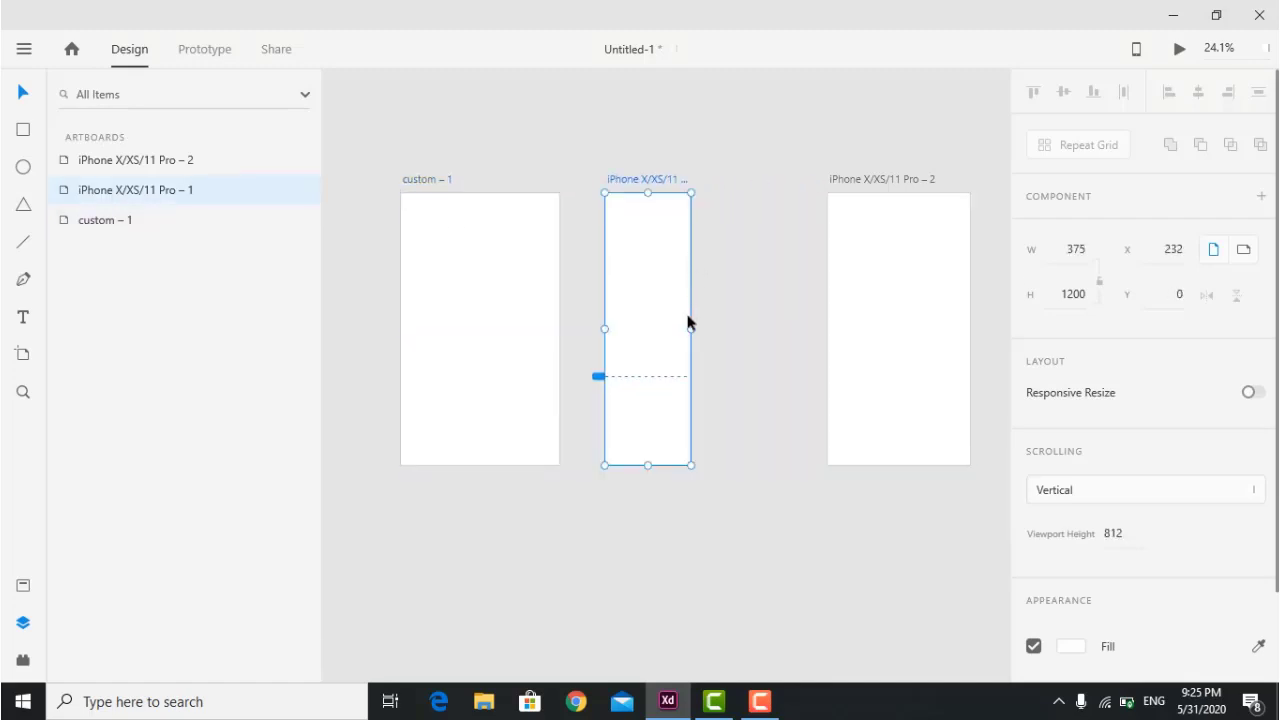
left_click_drag(692, 328, 763, 386)
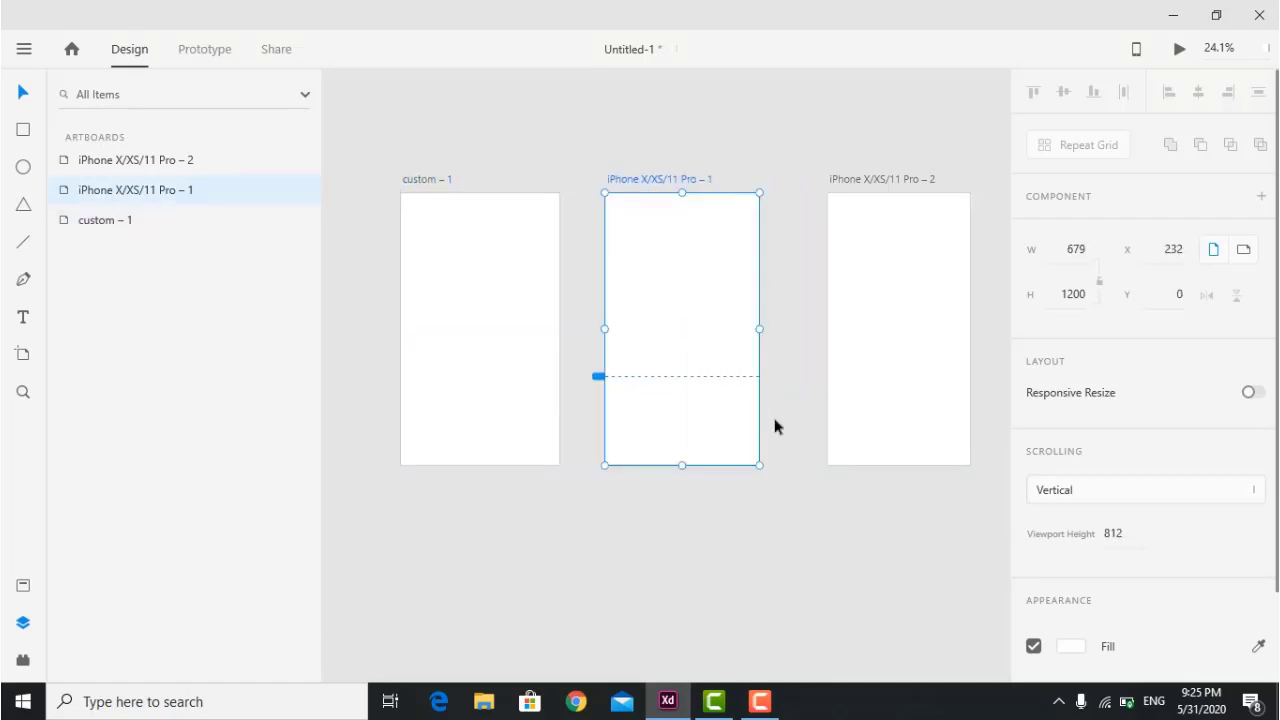
left_click(793, 490)
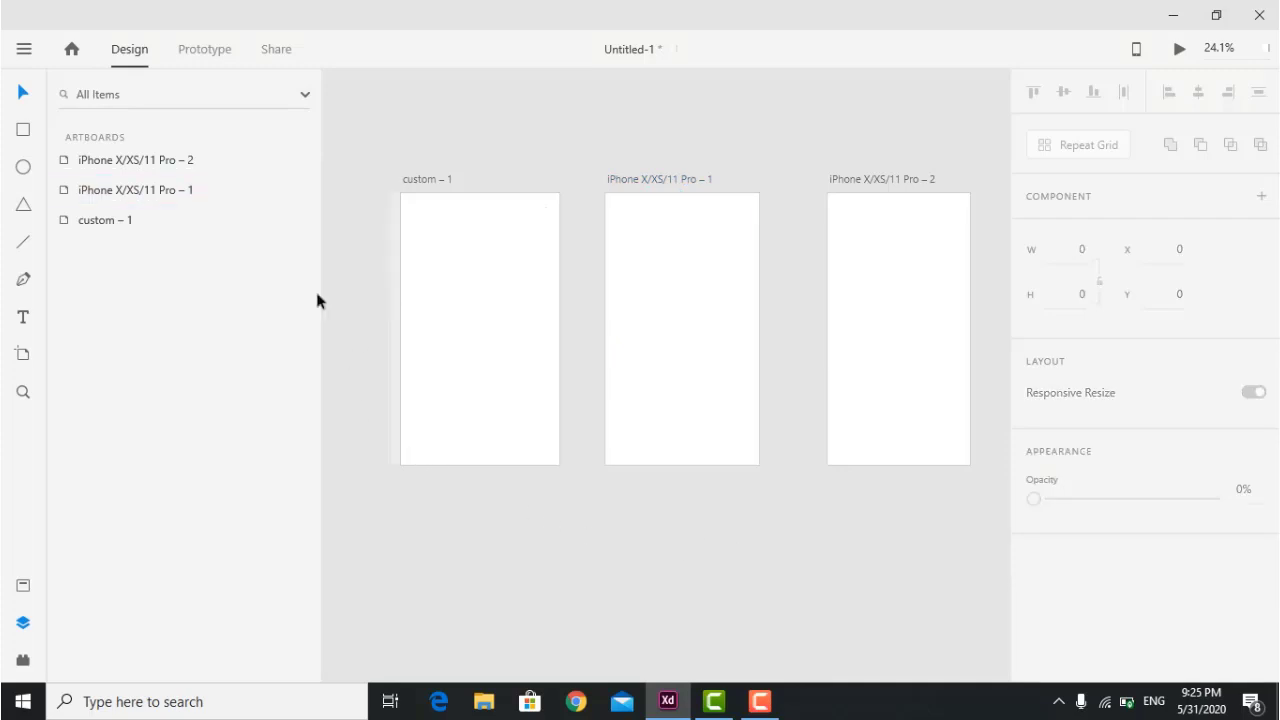
Draw a box near the top of custom – 1 with a 'Page One' text label.
left_click(23, 129)
left_click_drag(414, 226, 530, 268)
left_click(24, 318)
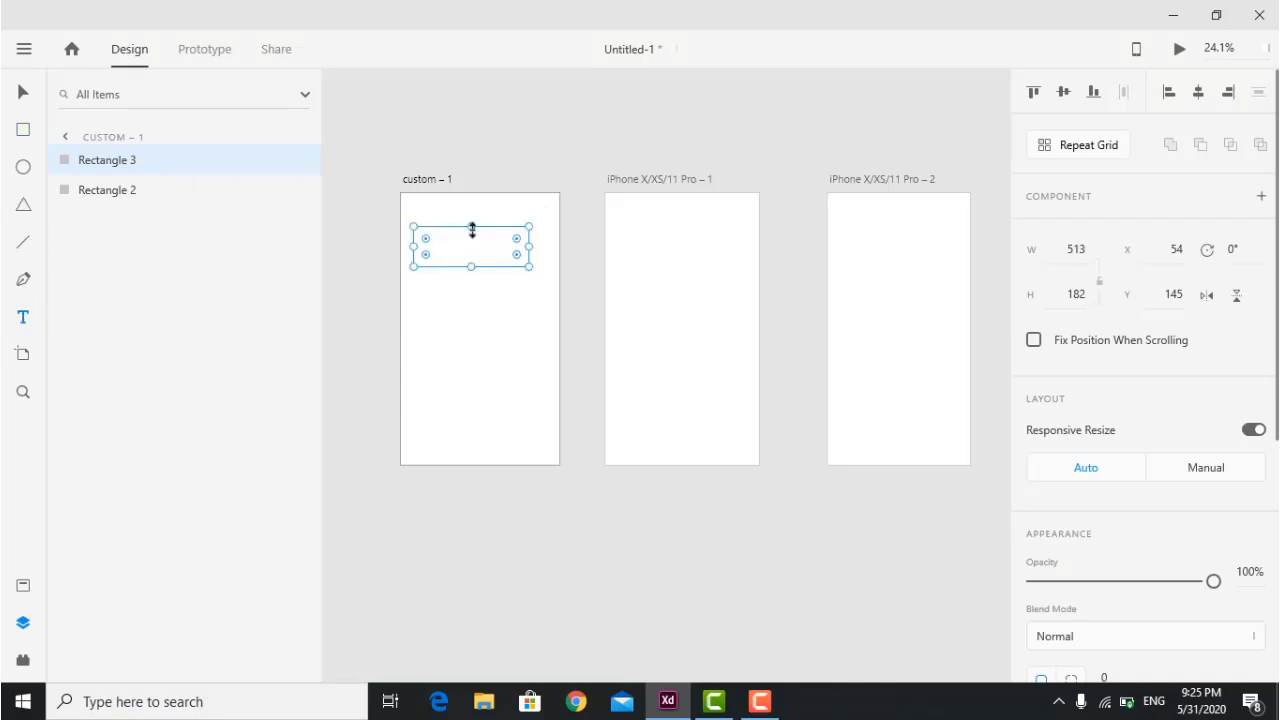
left_click(436, 249)
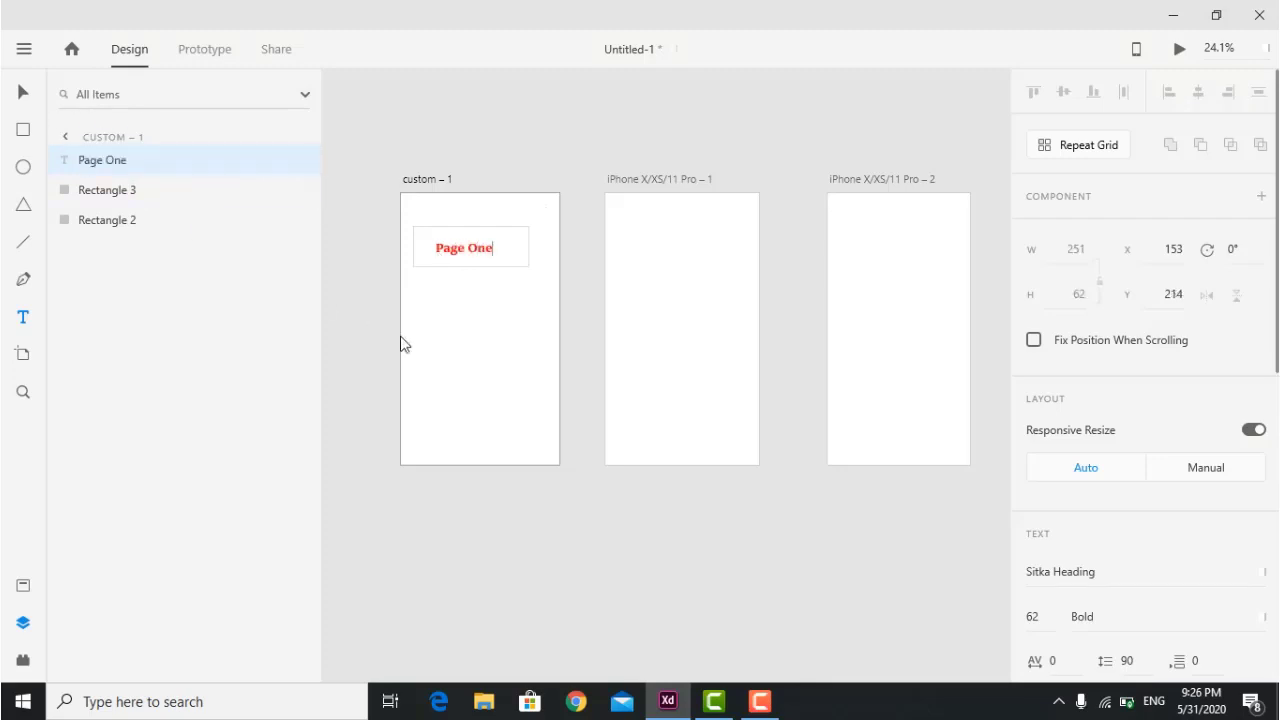
left_click(23, 93)
Turn the labelled box into a repeat grid with a second copy below.
left_click_drag(502, 328, 444, 198)
left_click(1090, 146)
left_click_drag(470, 267, 472, 314)
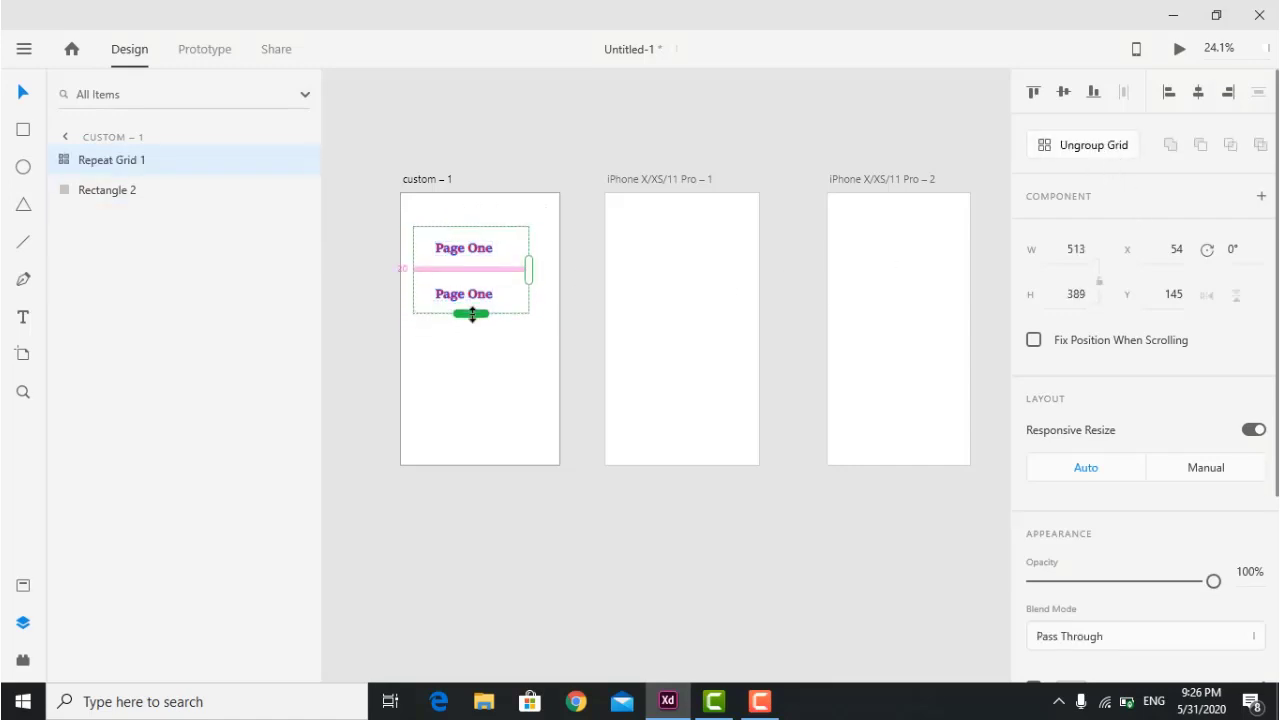
left_click(494, 377)
Change the second copy's label to 'Page two'.
left_click(25, 320)
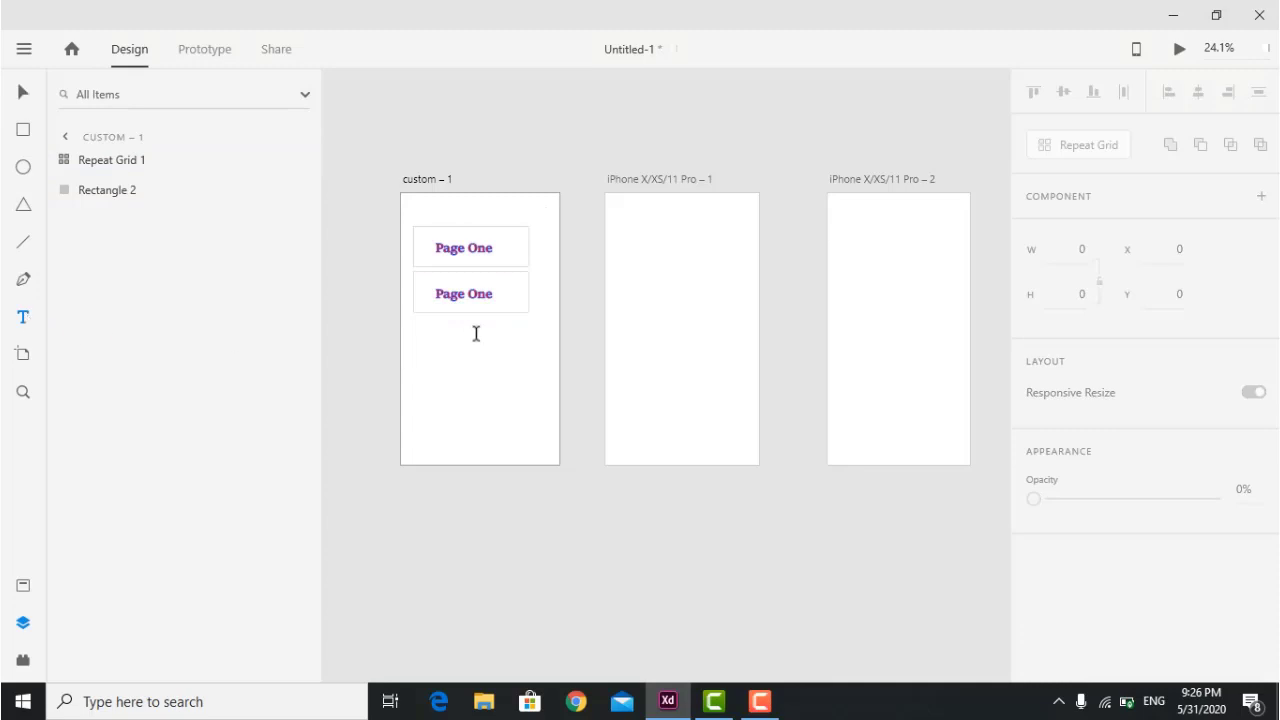
double_click(476, 295)
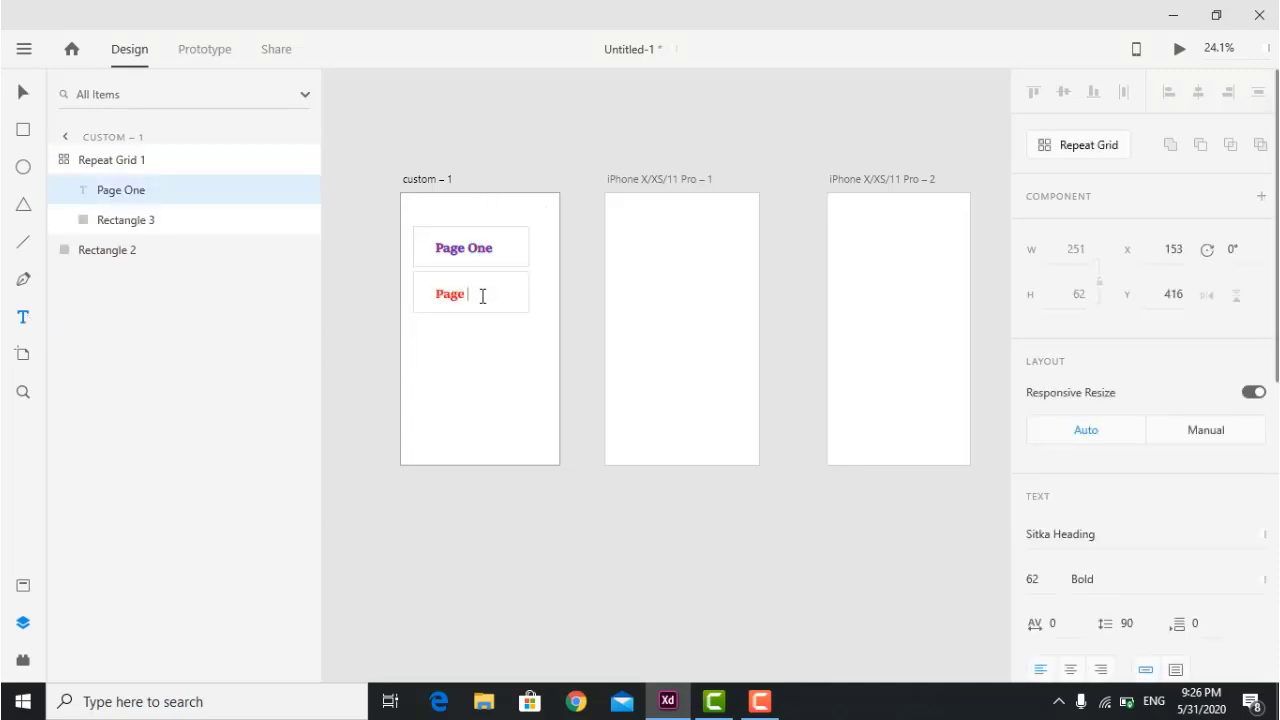
left_click(23, 92)
left_click(446, 390)
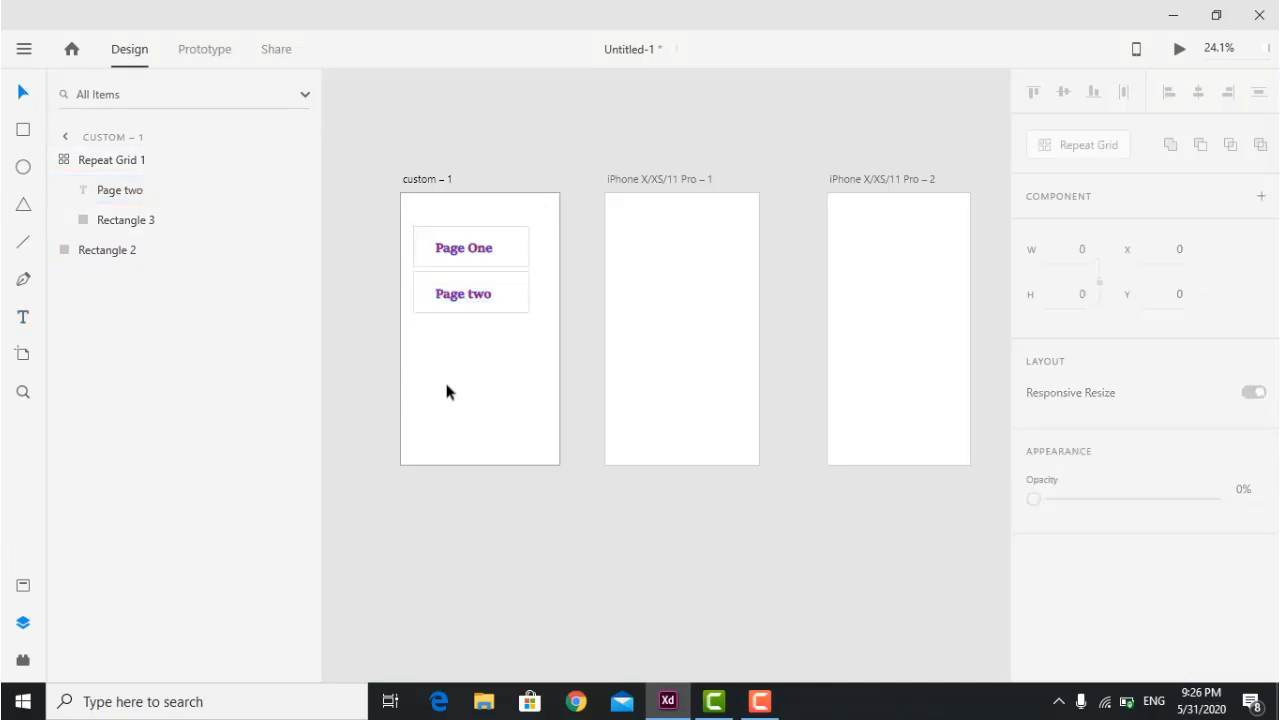
left_click(695, 298)
left_click(21, 130)
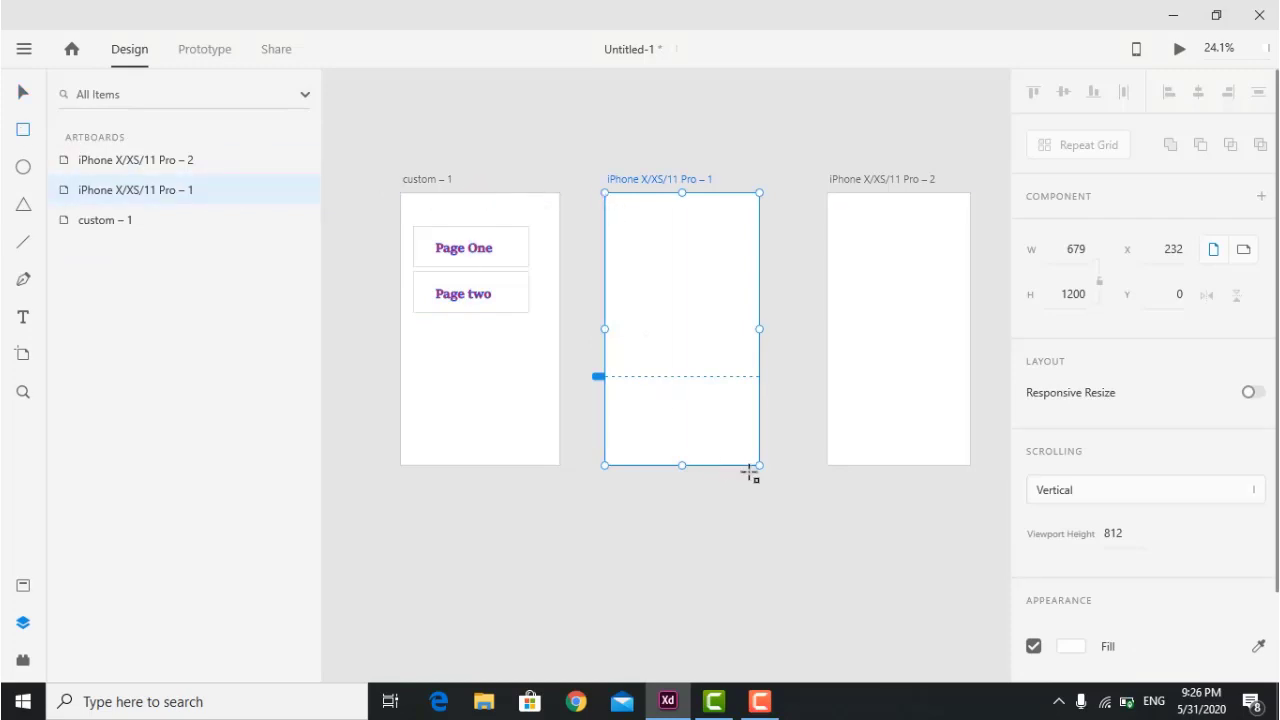
Cover the iPhone X/XS/11 Pro – 1 artboard with a red-filled rectangle.
mouse_move(748, 460)
left_mouse_down()
mouse_move(597, 229)
mouse_move(585, 184)
mouse_move(605, 194)
left_mouse_up()
left_click_drag(744, 325, 758, 325)
scroll(1120, 507, "down", 5)
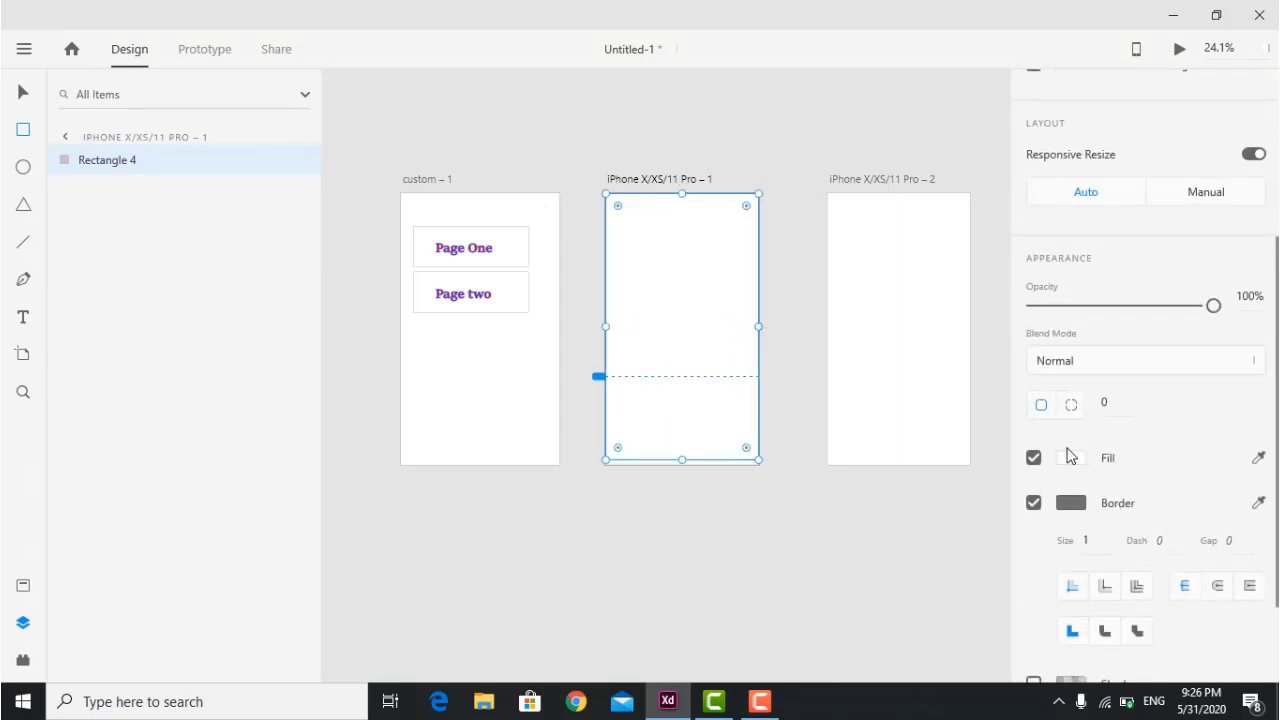
left_click(1071, 458)
left_click(938, 392)
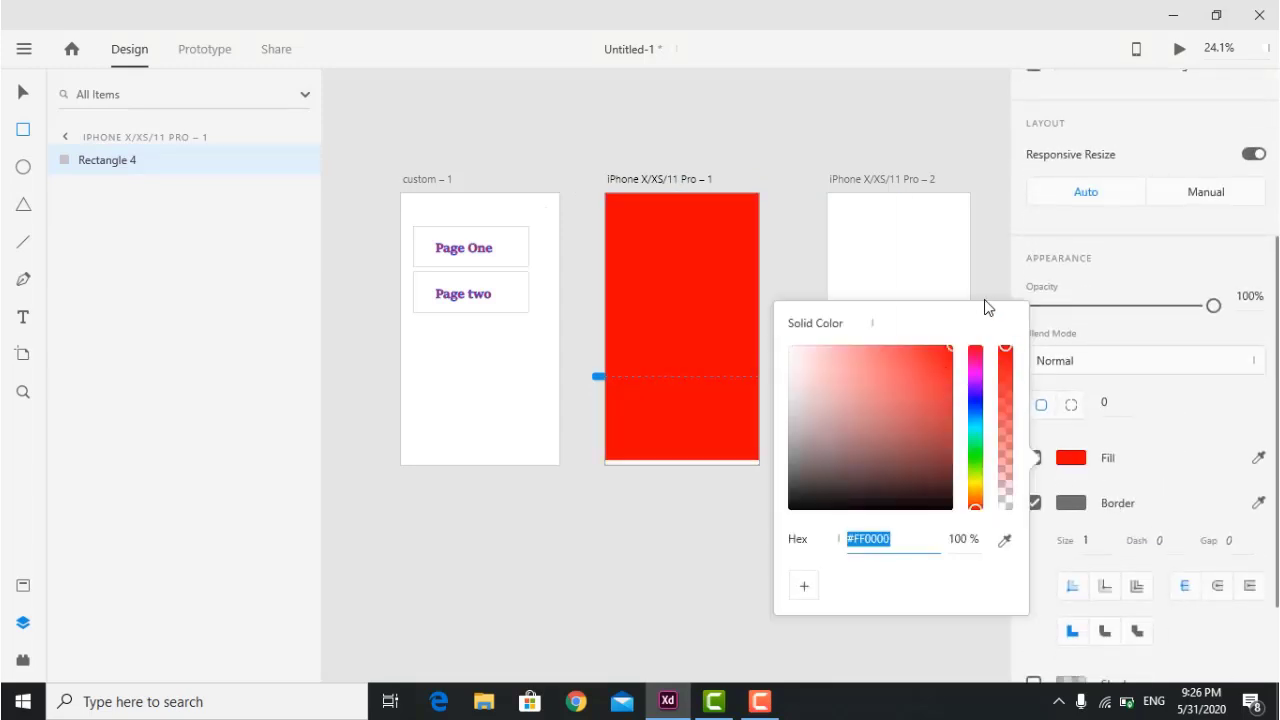
left_click(797, 123)
Duplicate the rectangle onto iPhone X/XS/11 Pro – 2, fit it, and fill it blue.
key("ctrl+d")
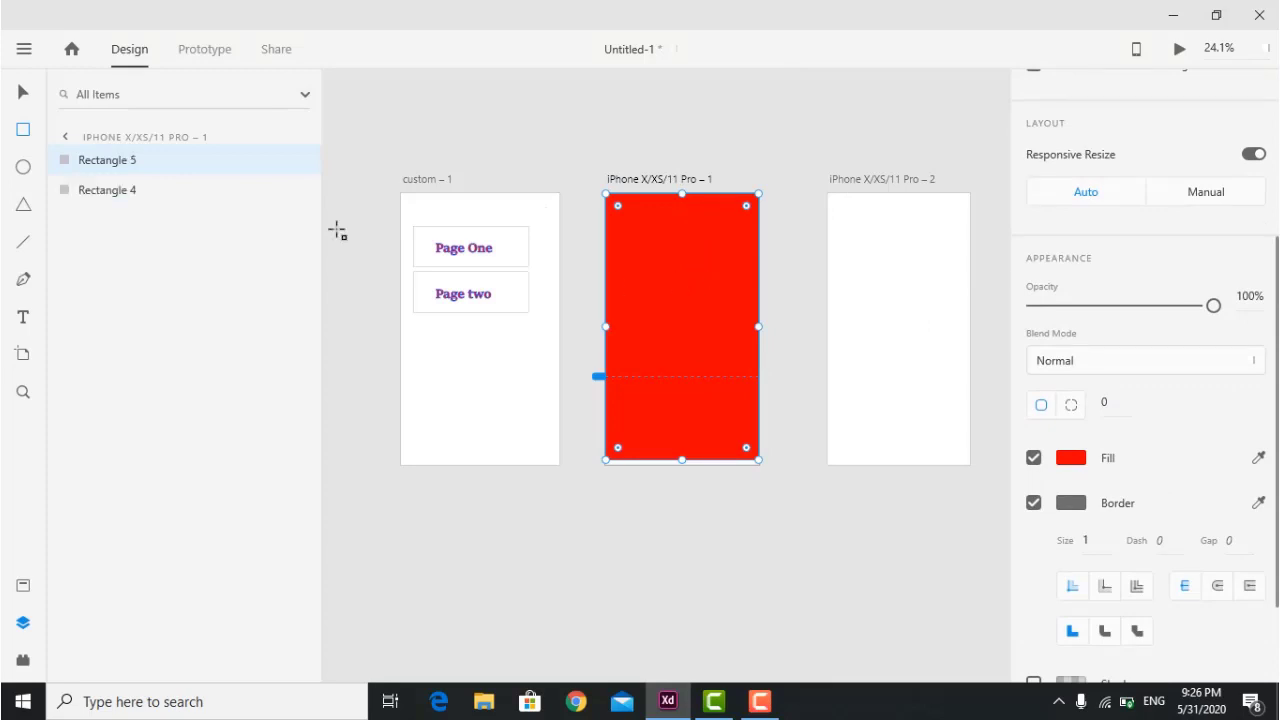
left_click(23, 93)
left_click_drag(750, 298, 902, 278)
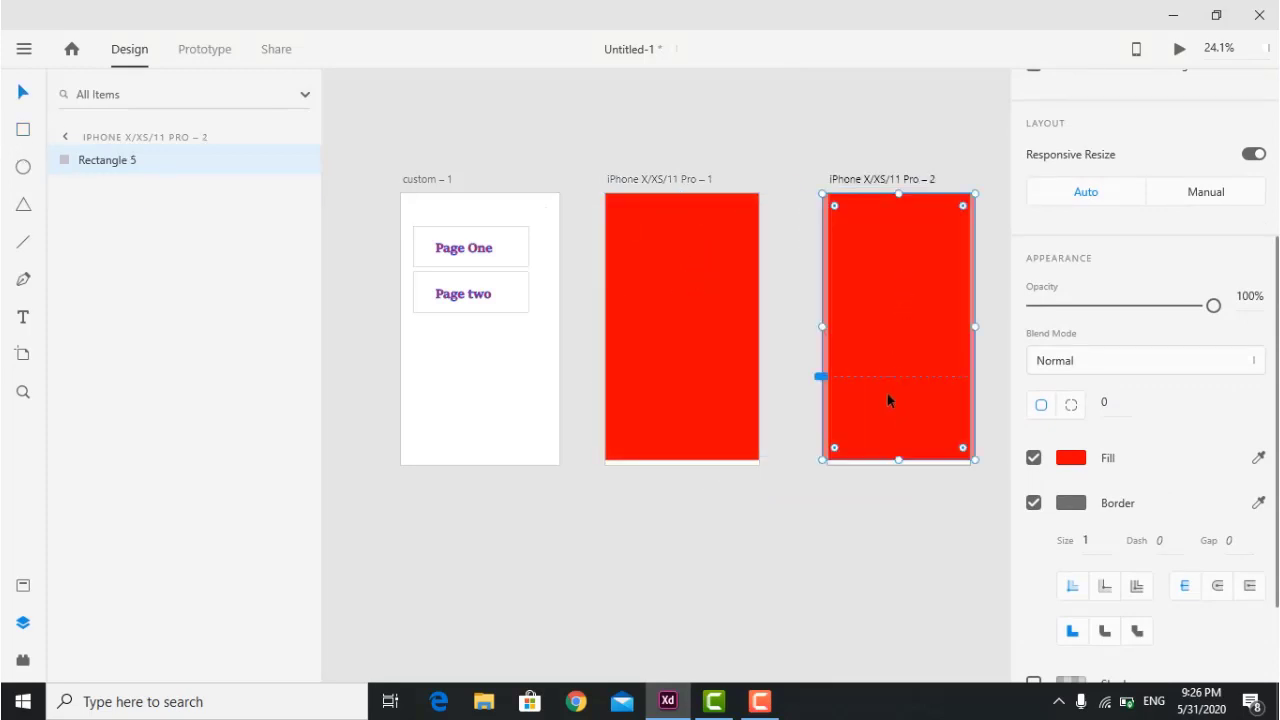
left_click_drag(822, 326, 830, 326)
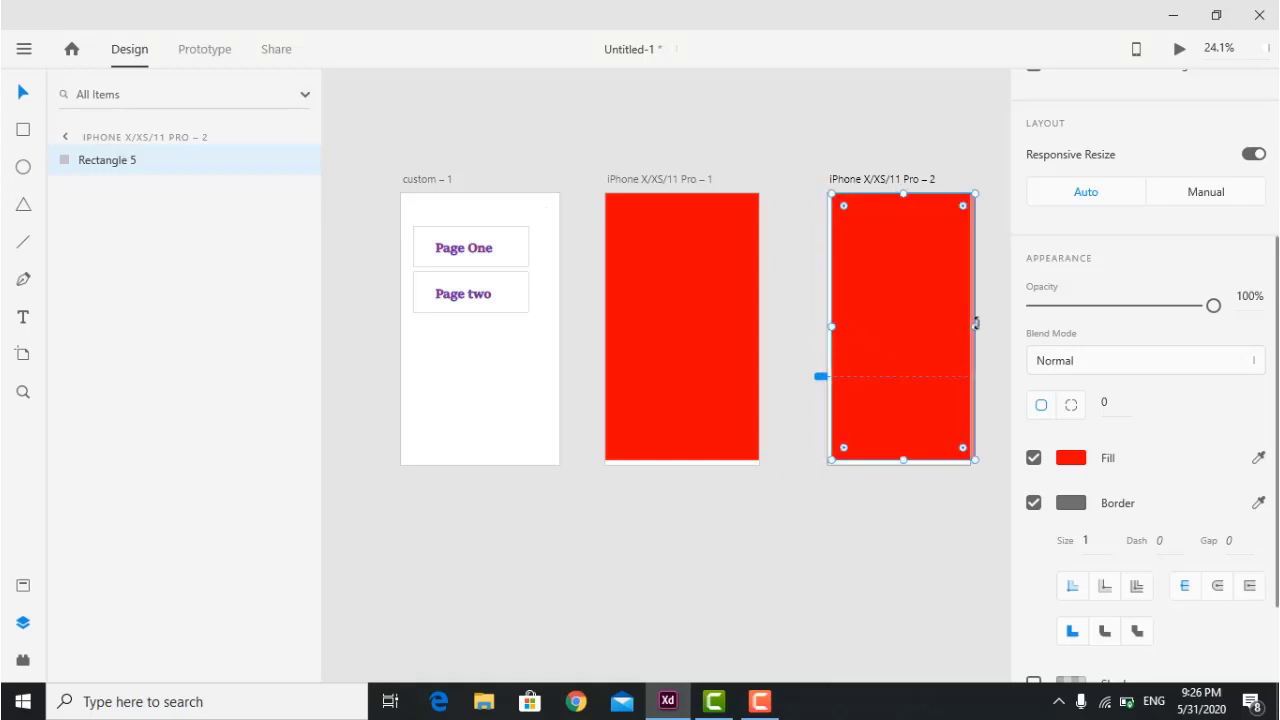
left_click_drag(974, 325, 969, 326)
left_click(1071, 457)
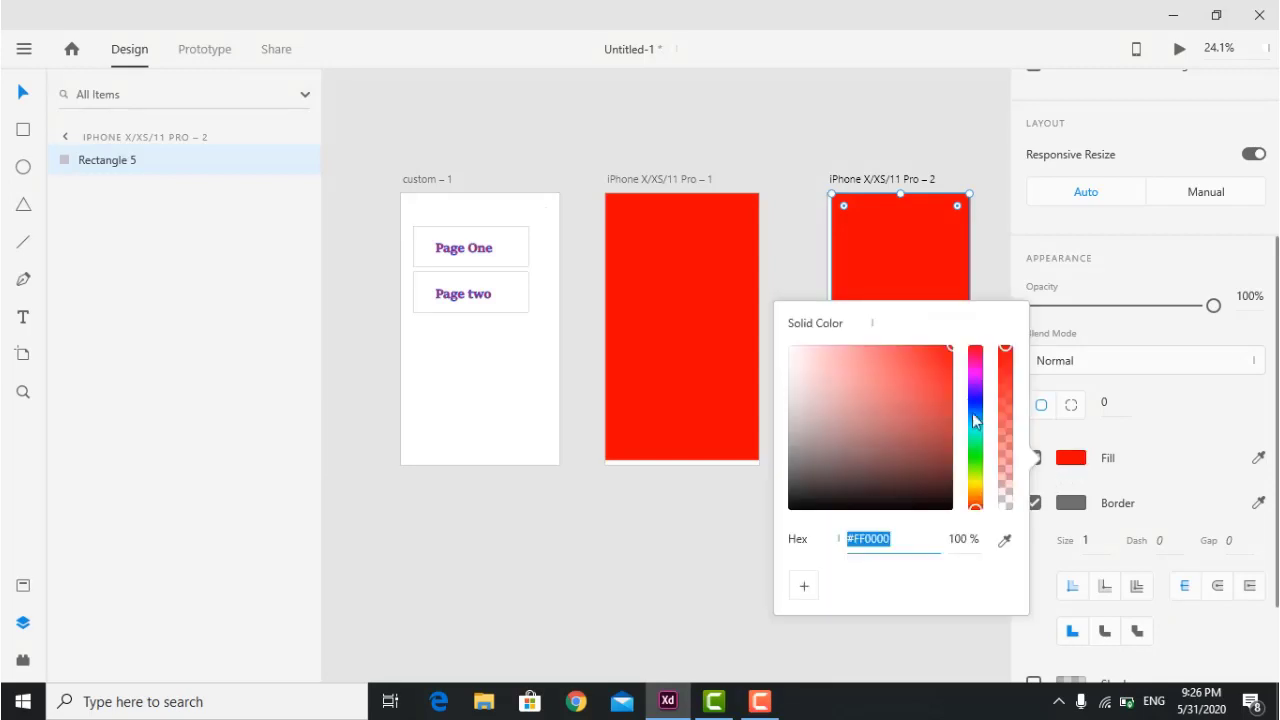
left_click(975, 400)
left_click(911, 374)
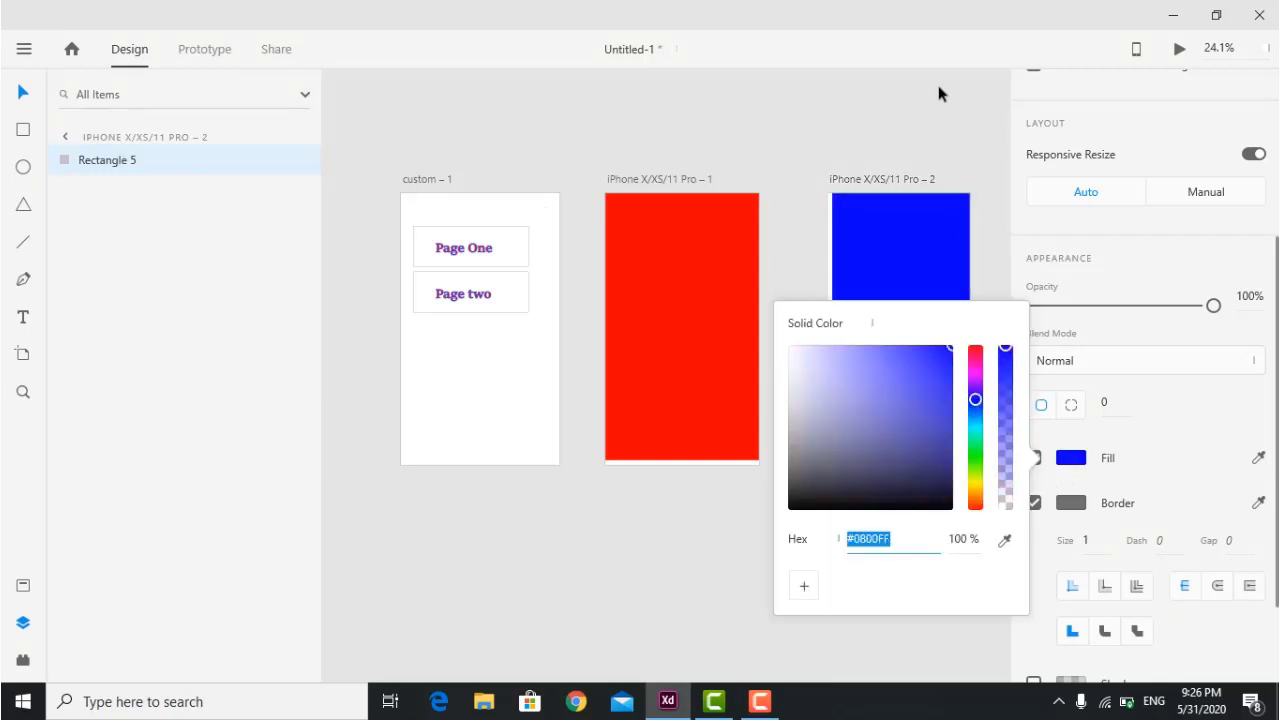
left_click(938, 85)
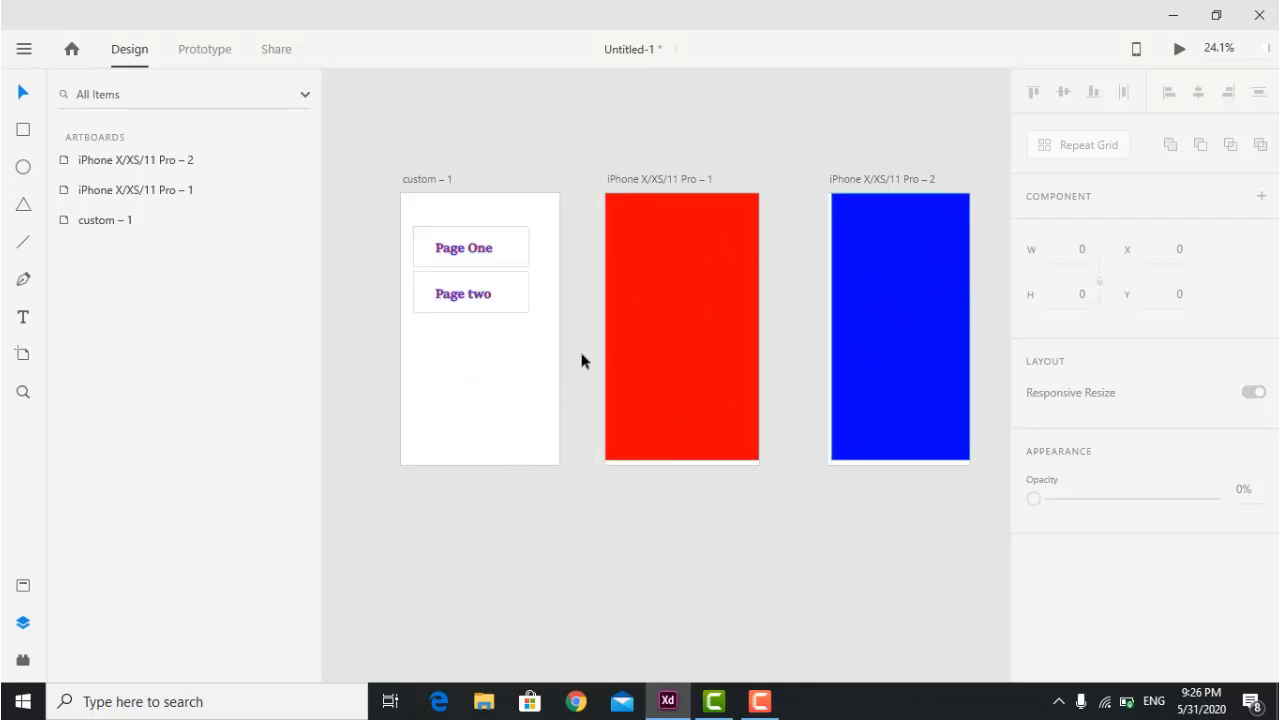
left_click(205, 52)
Link Page One to the red iPhone – 1 artboard and Page two to the blue – 2 artboard.
left_click(502, 312)
double_click(492, 252)
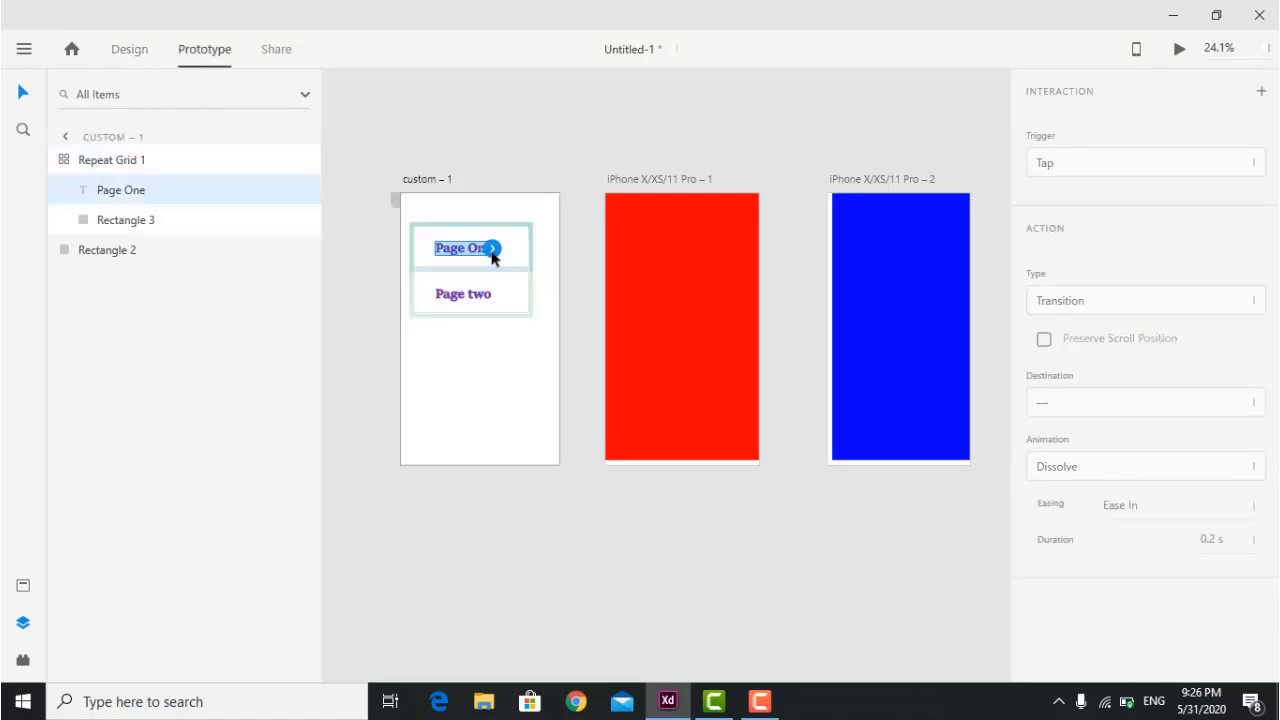
left_click_drag(491, 249, 640, 264)
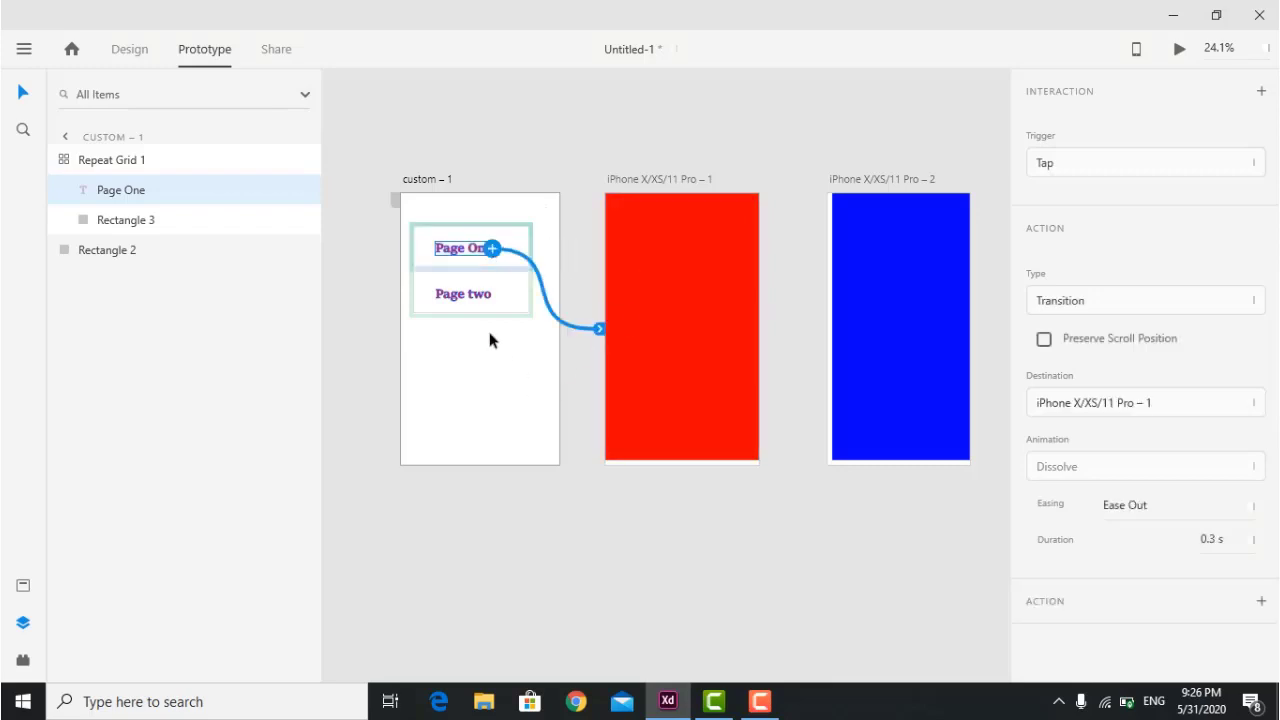
left_click(466, 302)
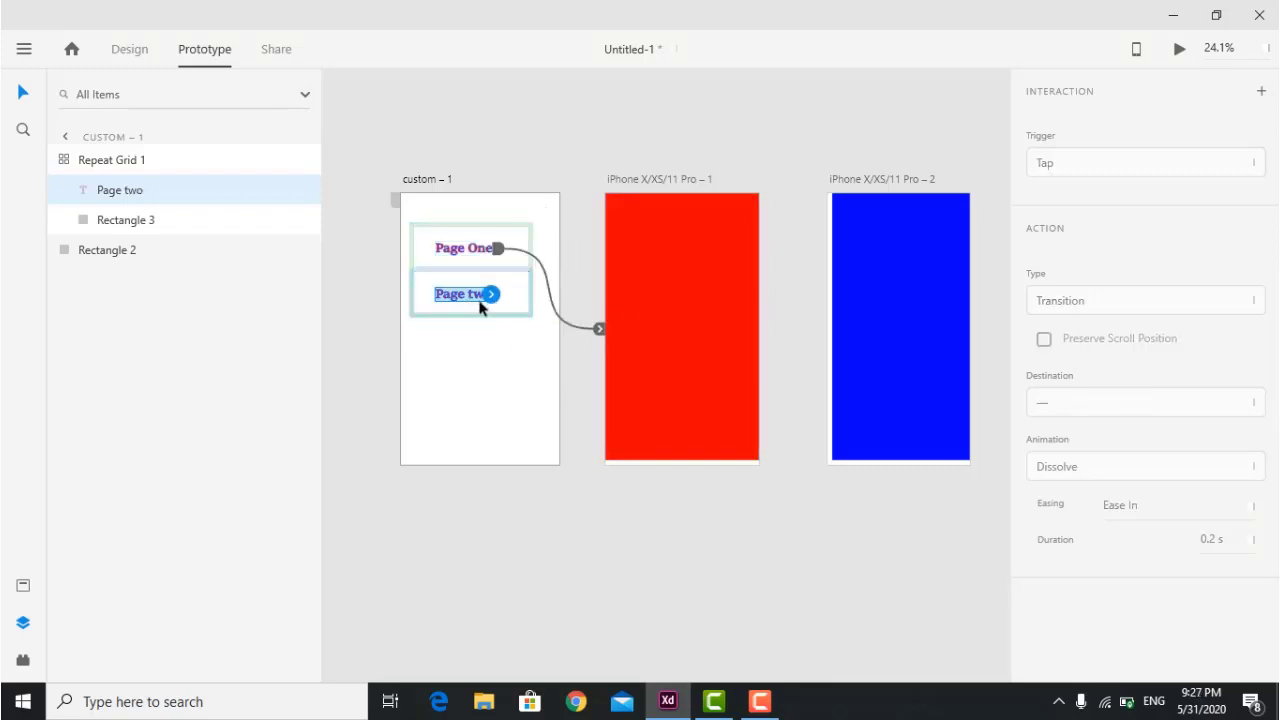
left_click_drag(492, 294, 900, 340)
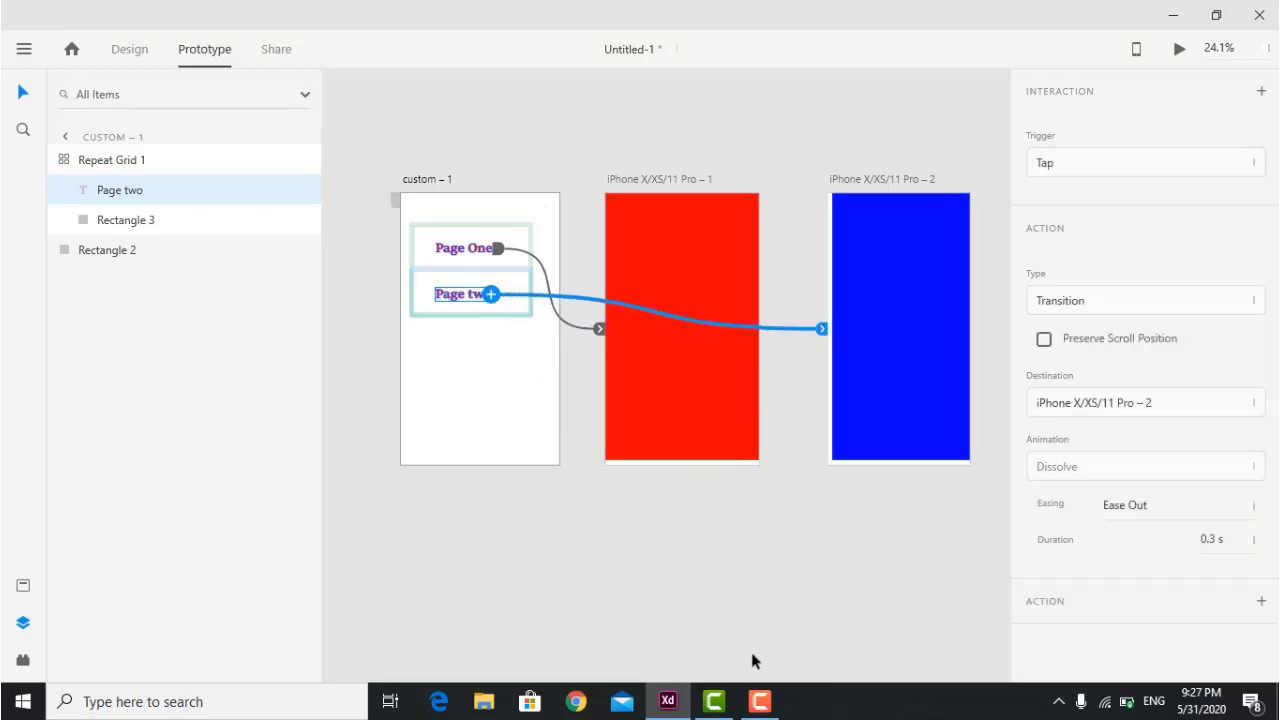
left_click(796, 580)
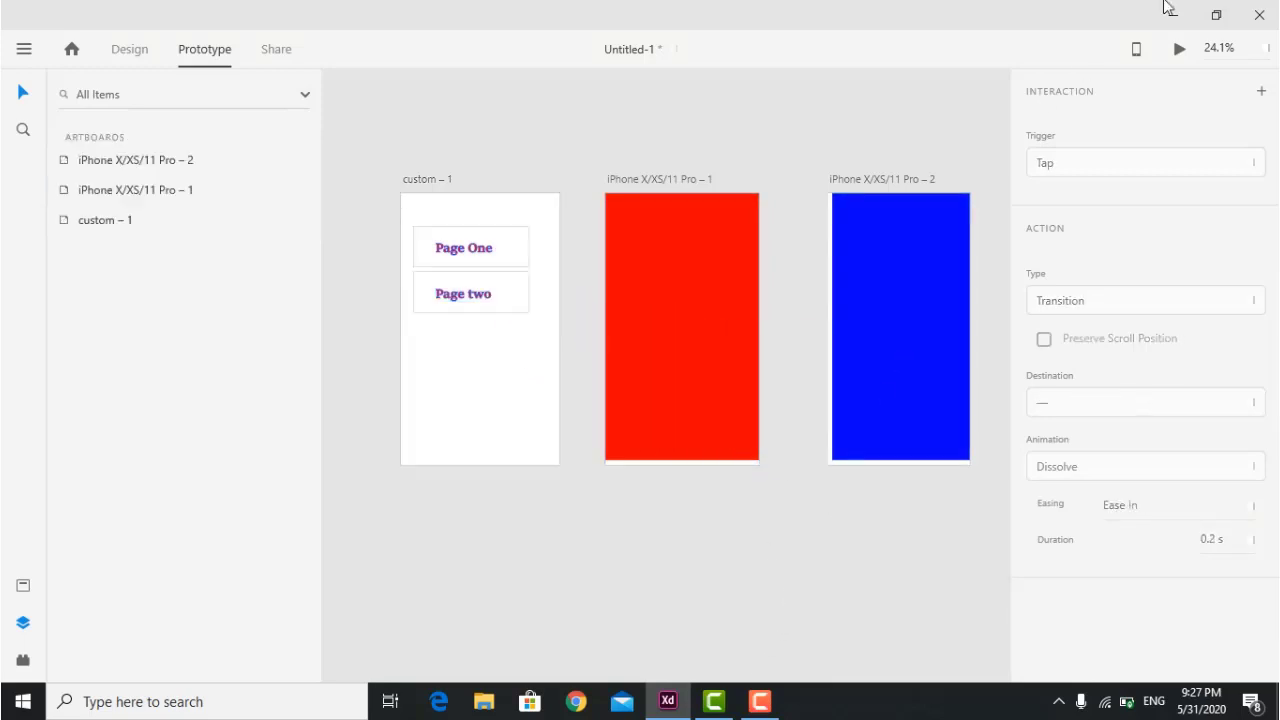
left_click(1181, 50)
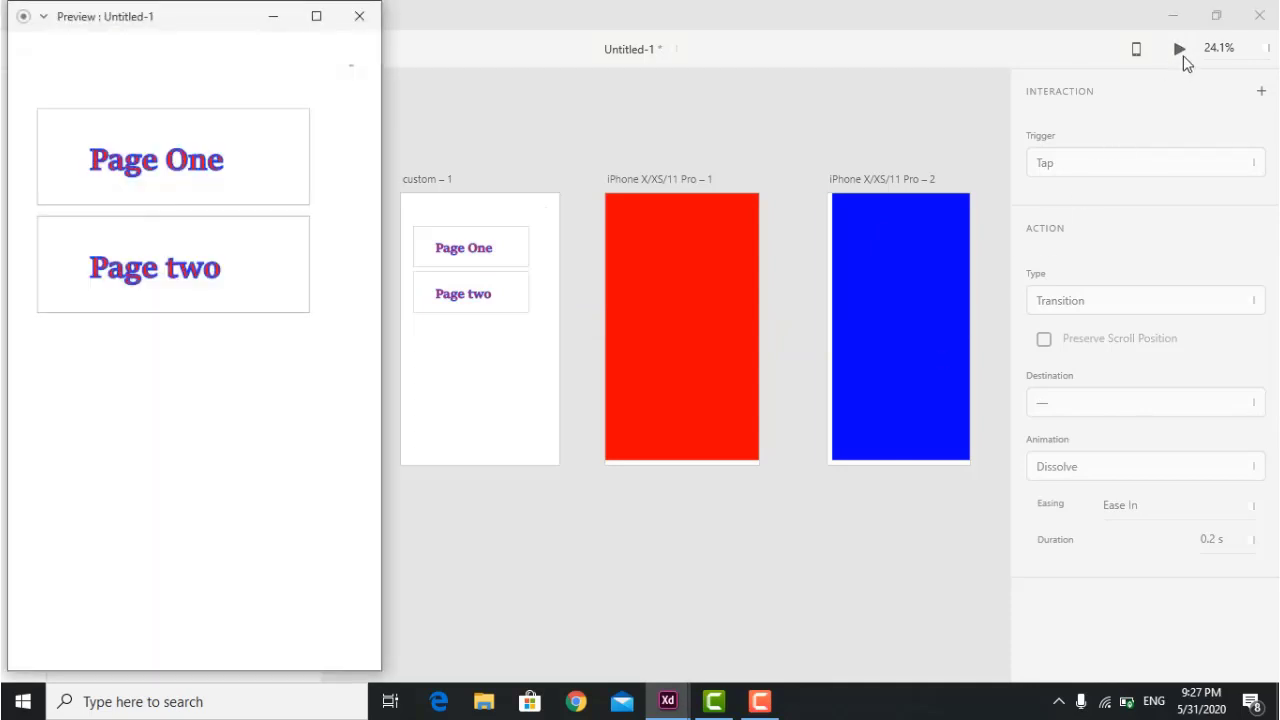
left_click(177, 160)
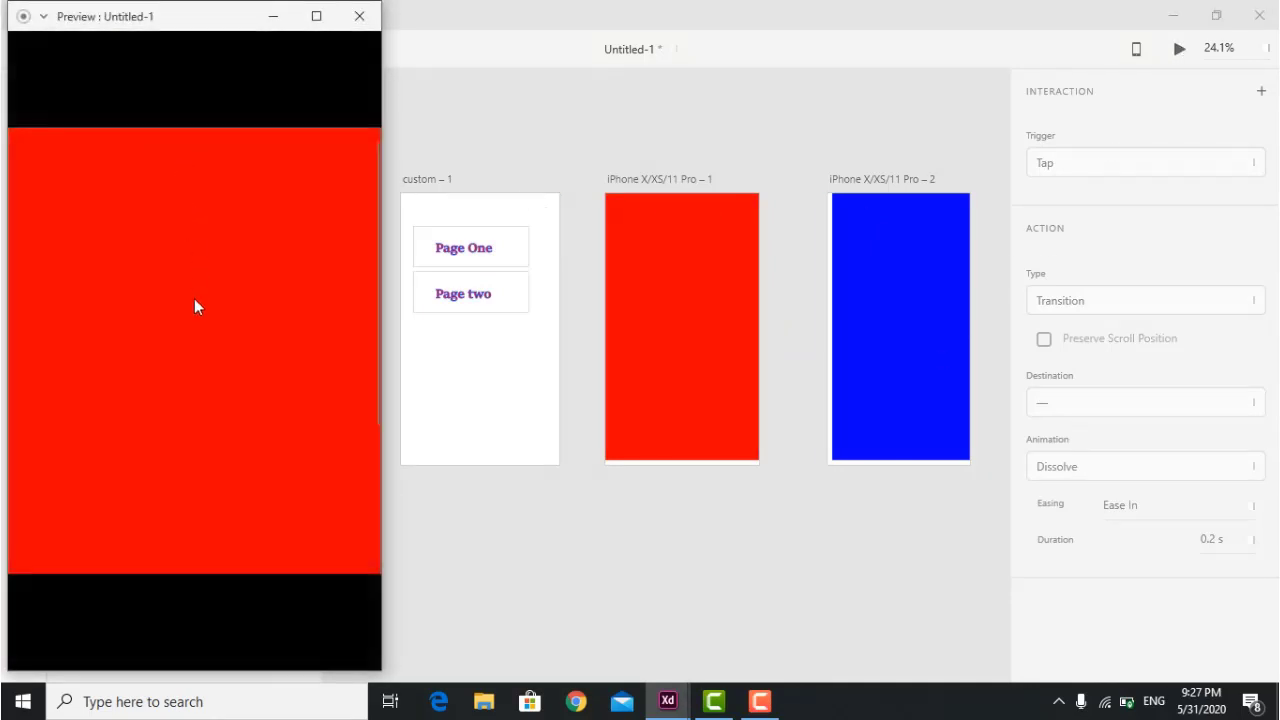
left_click(361, 12)
left_click(1178, 55)
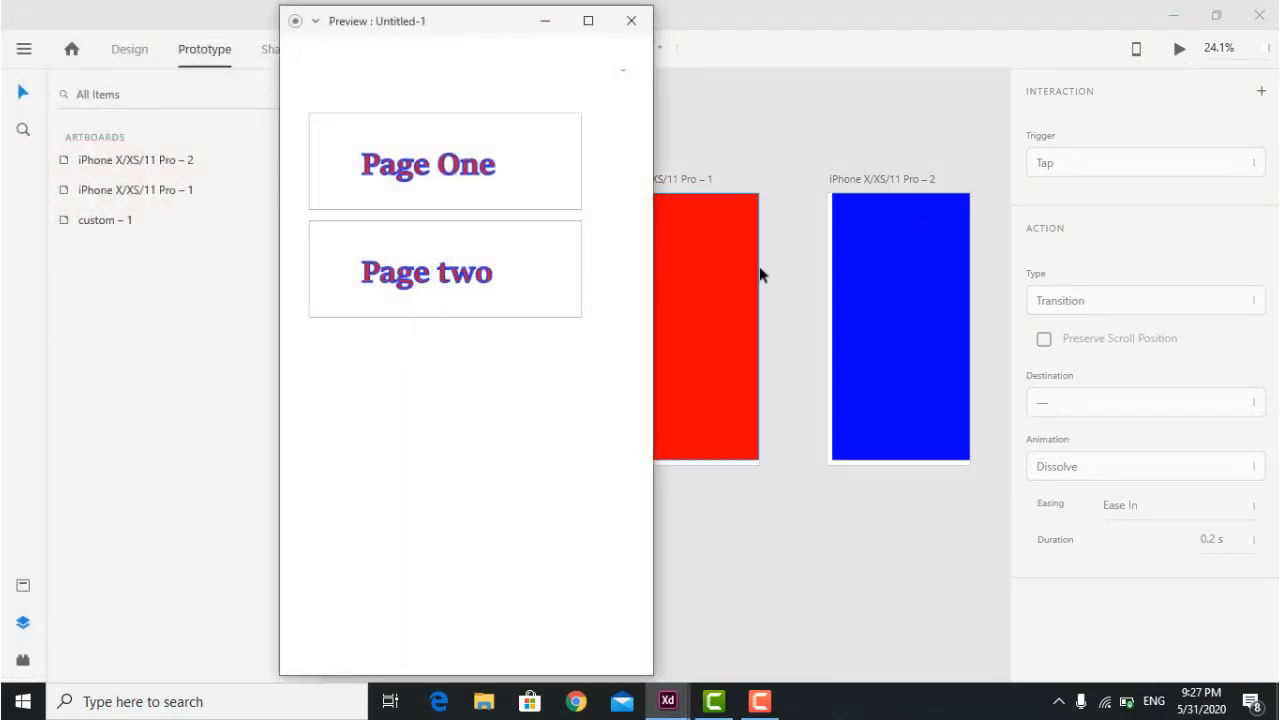
left_click(474, 286)
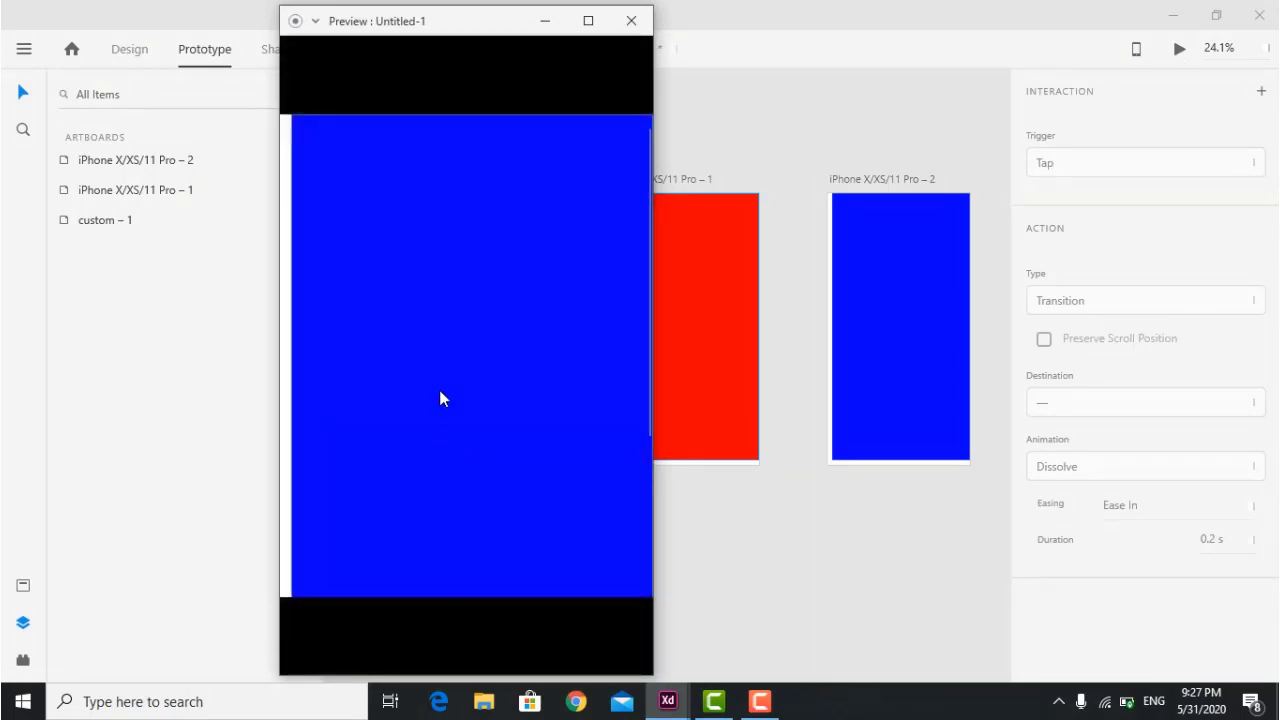
left_click(631, 22)
left_click(505, 243)
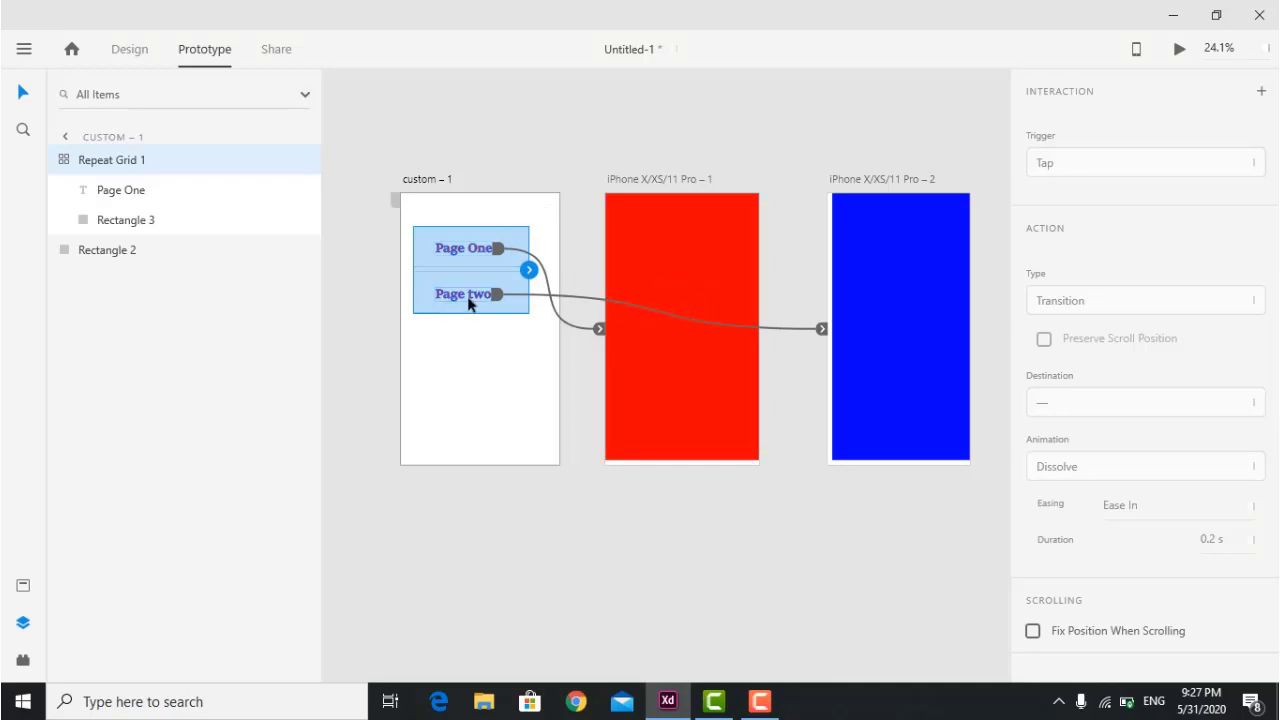
Retarget Page two's link to the red artboard and confirm it in preview.
left_click_drag(822, 329, 612, 224)
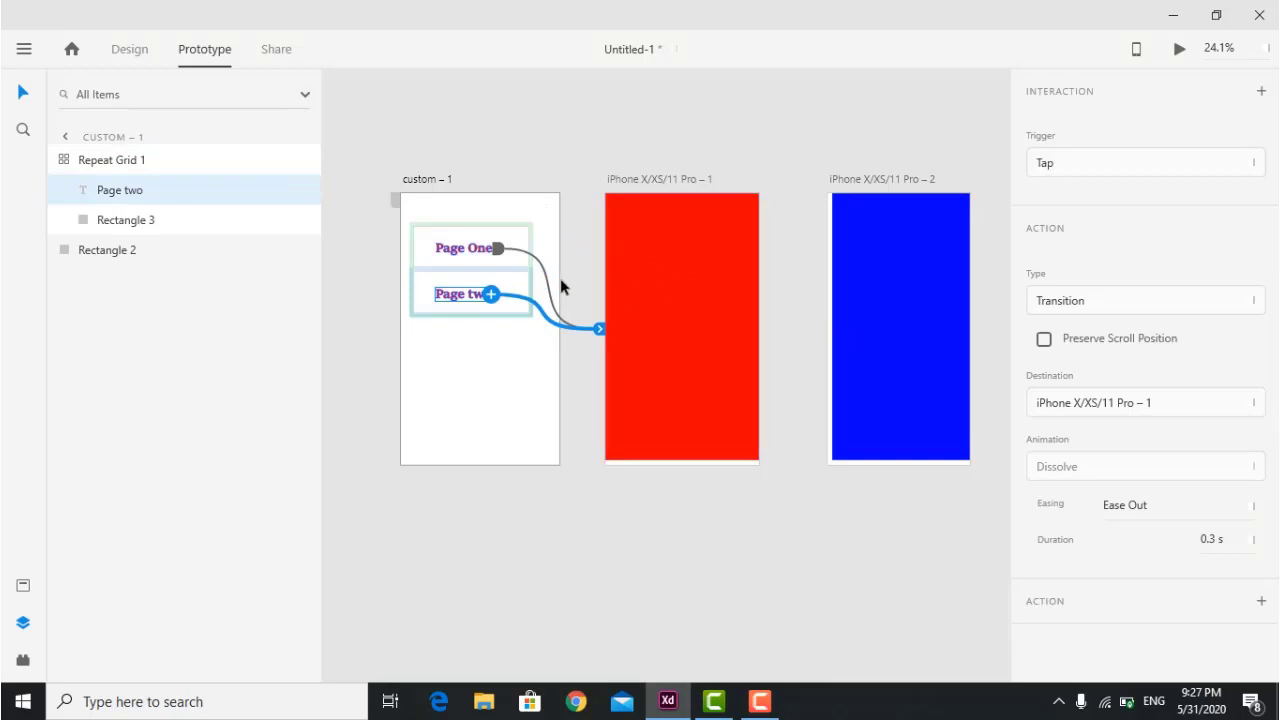
left_click(938, 112)
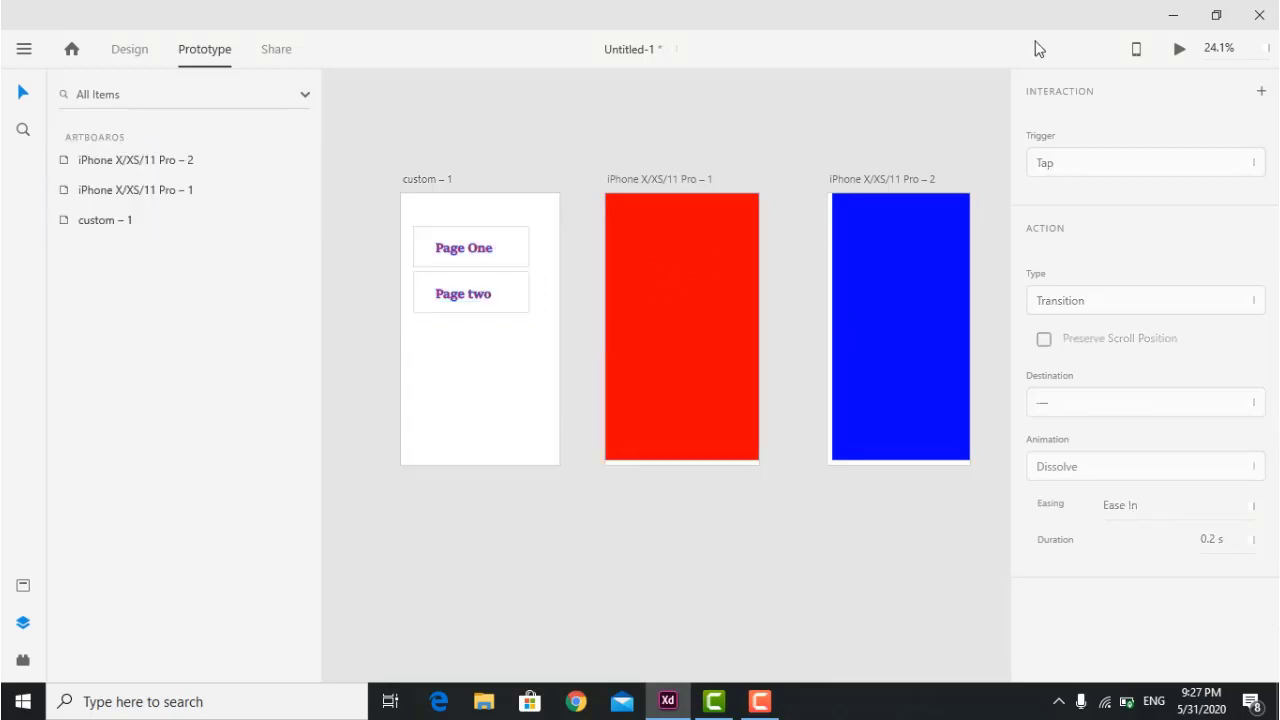
left_click(1179, 48)
left_click(443, 272)
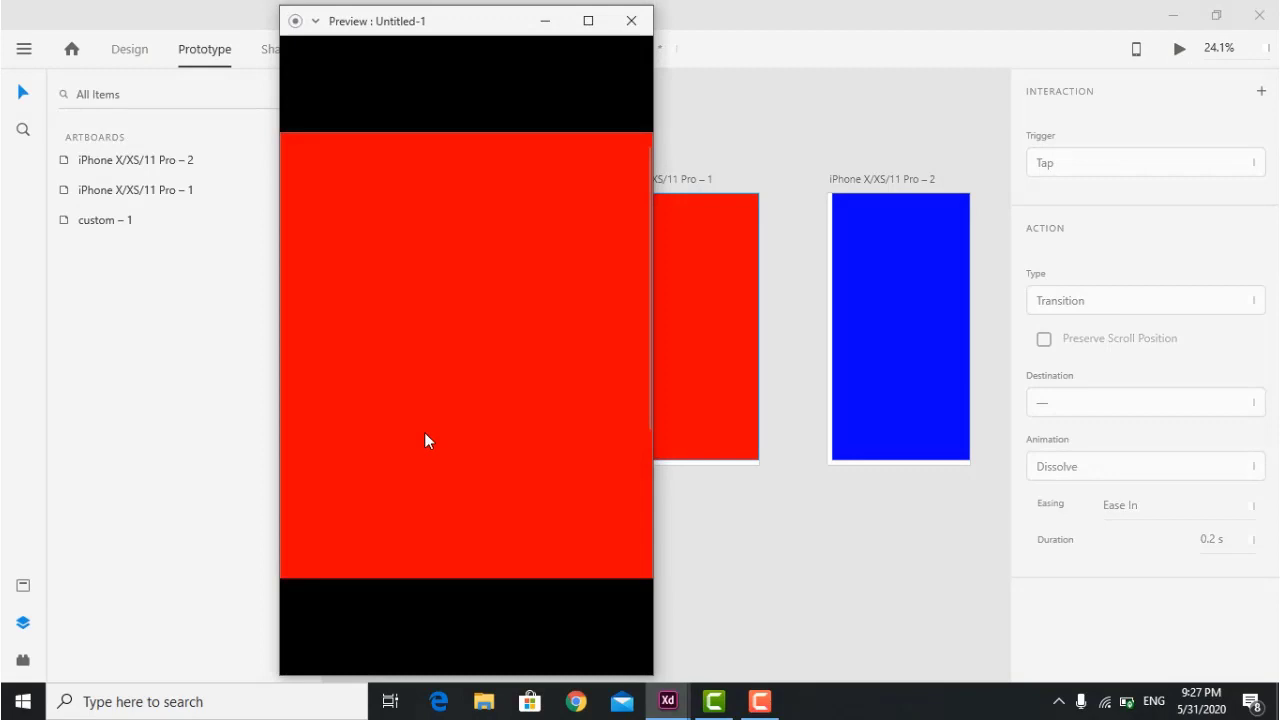
left_click(631, 20)
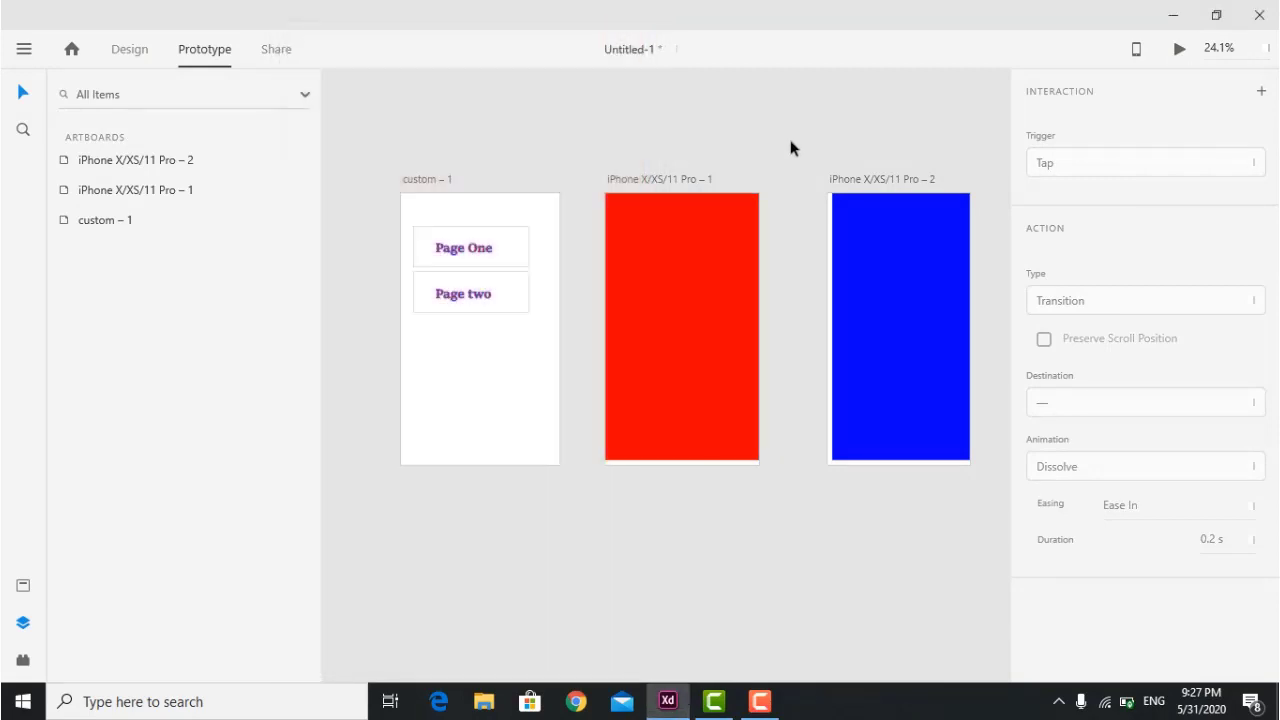
Preview again to confirm Page One also opens the red screen.
left_click(1181, 50)
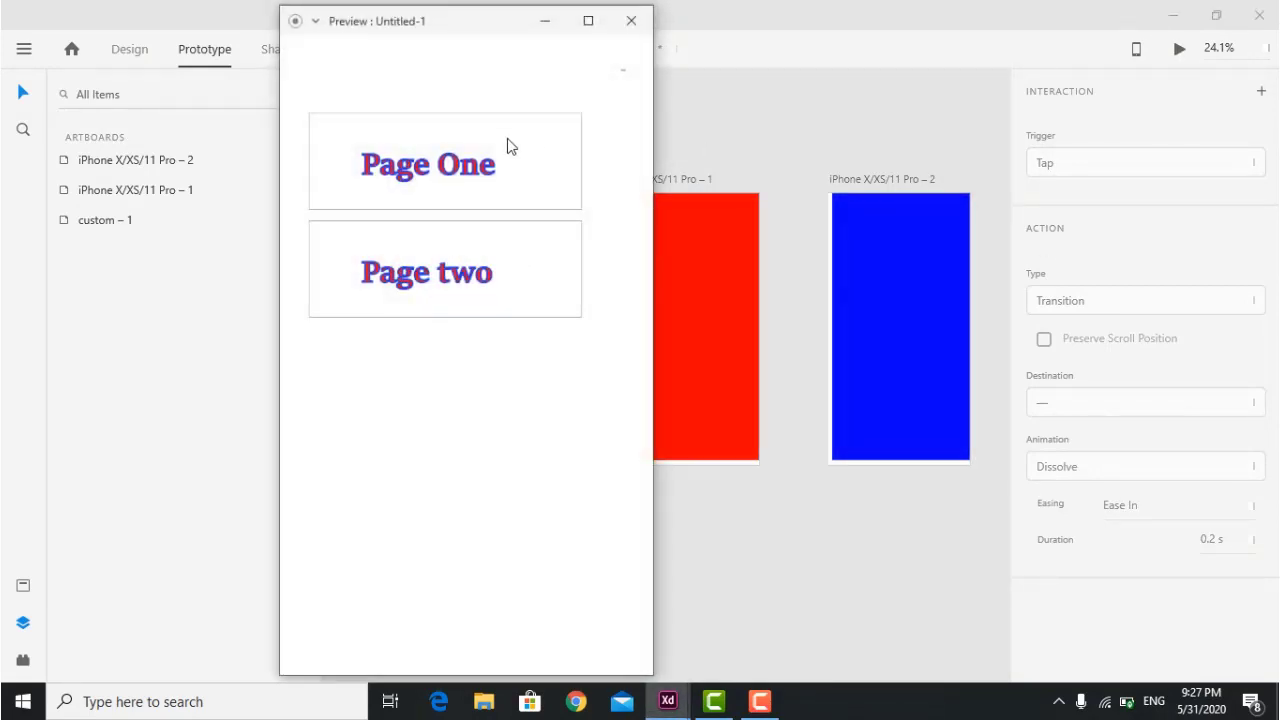
left_click(447, 181)
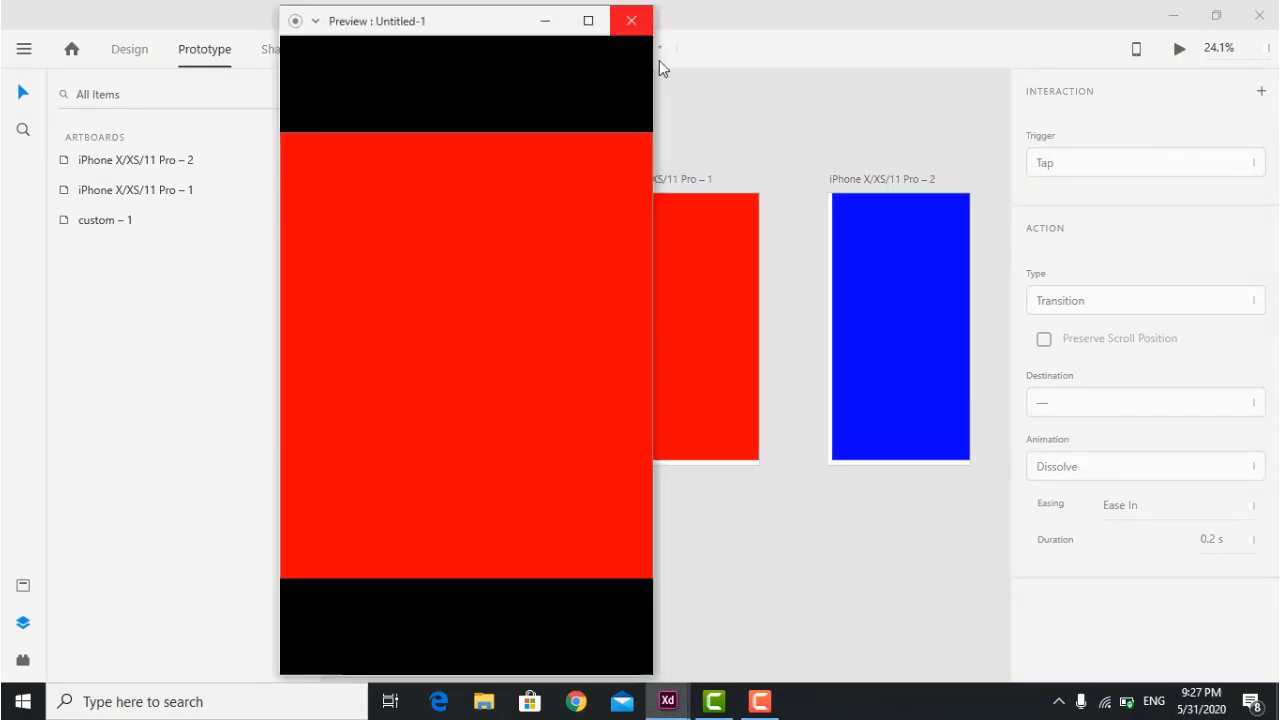
left_click(631, 20)
left_click(464, 252)
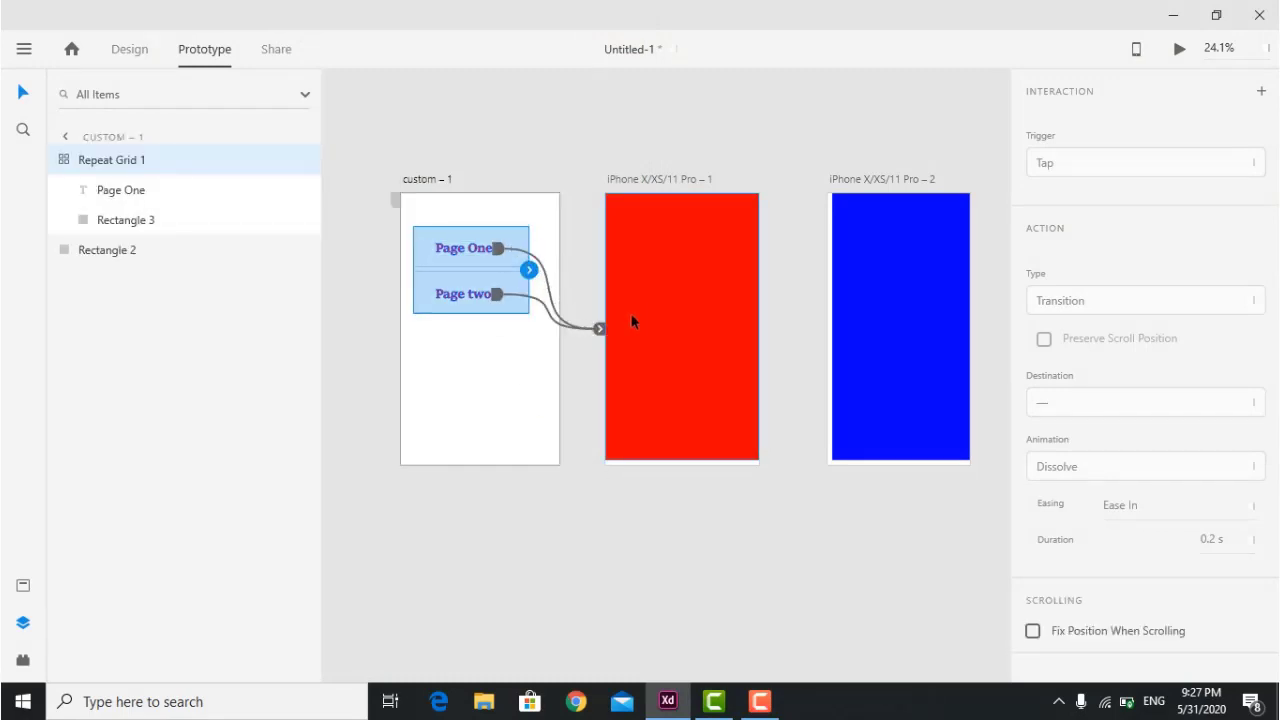
Set Page two's link trigger to Keys & Gamepad with the Q key.
left_click(564, 331)
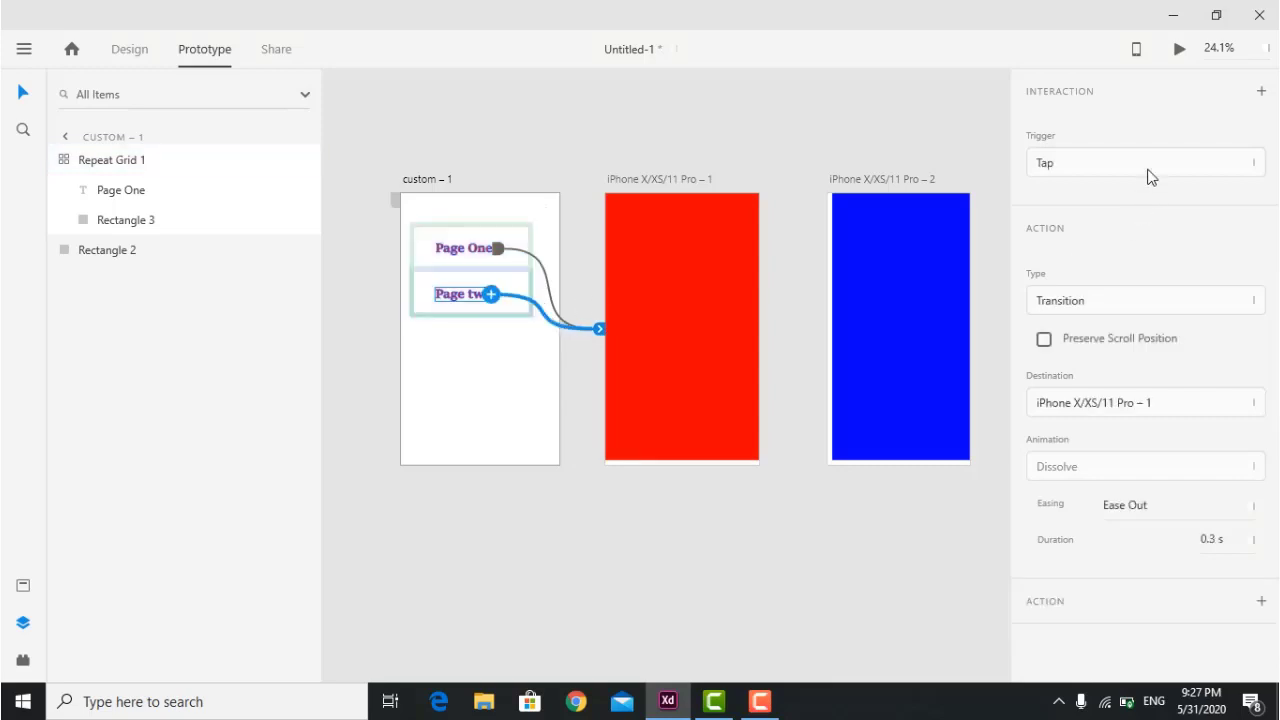
left_click(1148, 170)
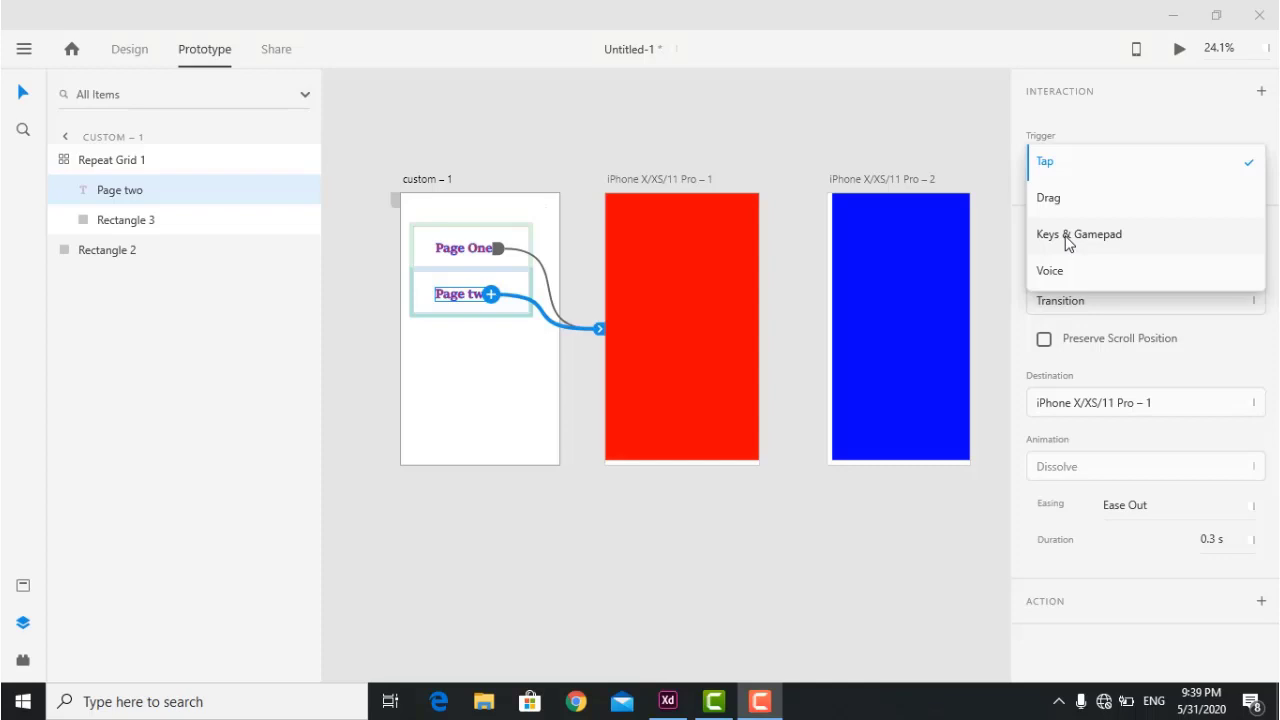
left_click(1068, 244)
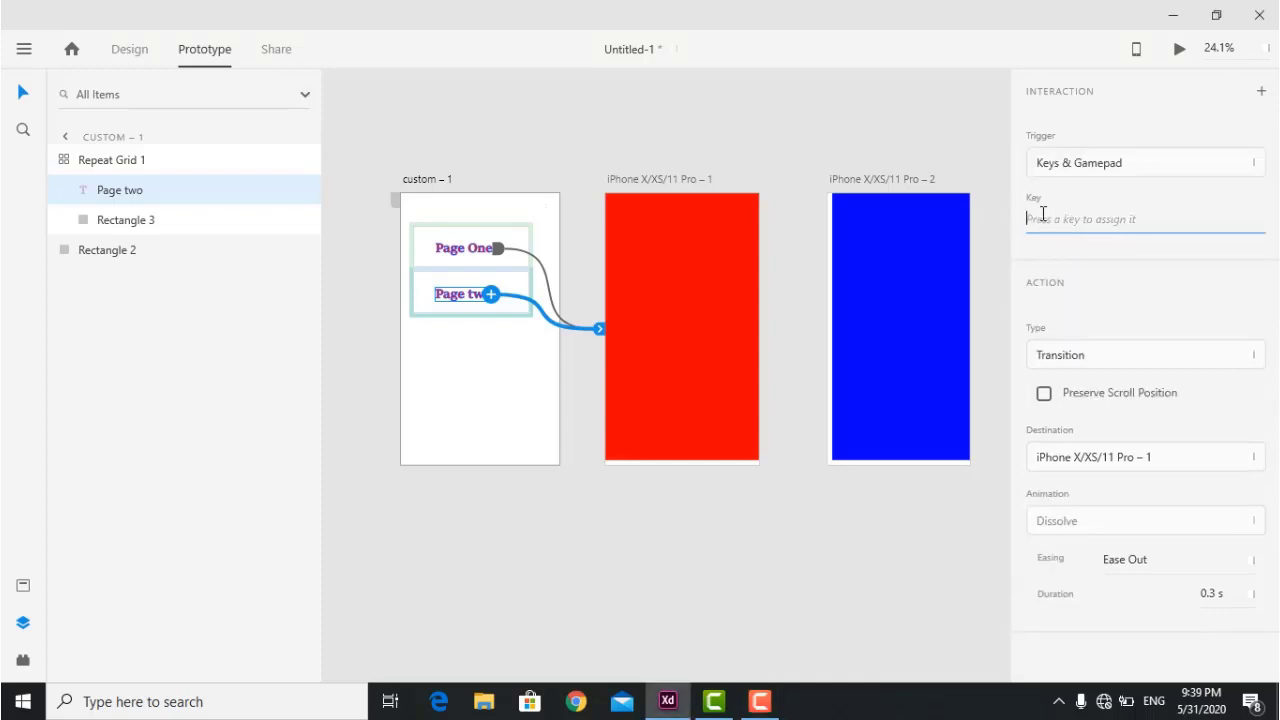
key("q")
left_click(1073, 248)
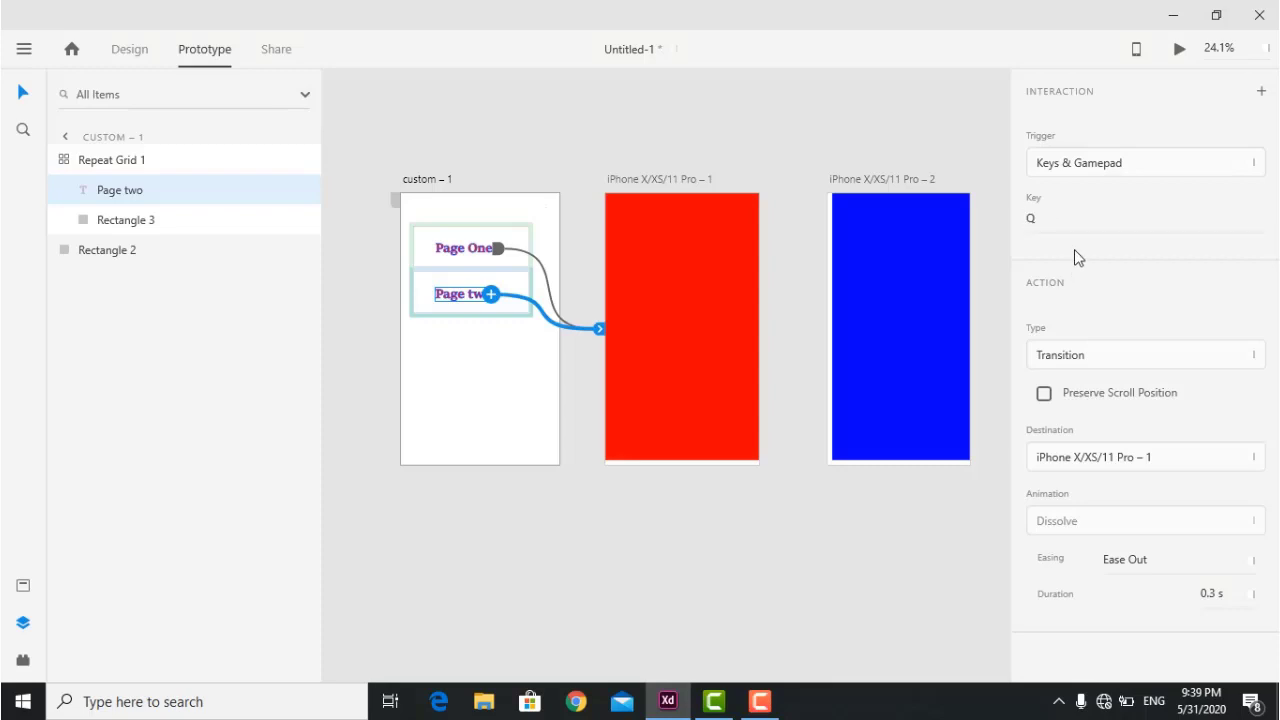
Test in preview that pressing Q jumps to the red screen.
left_click(1179, 48)
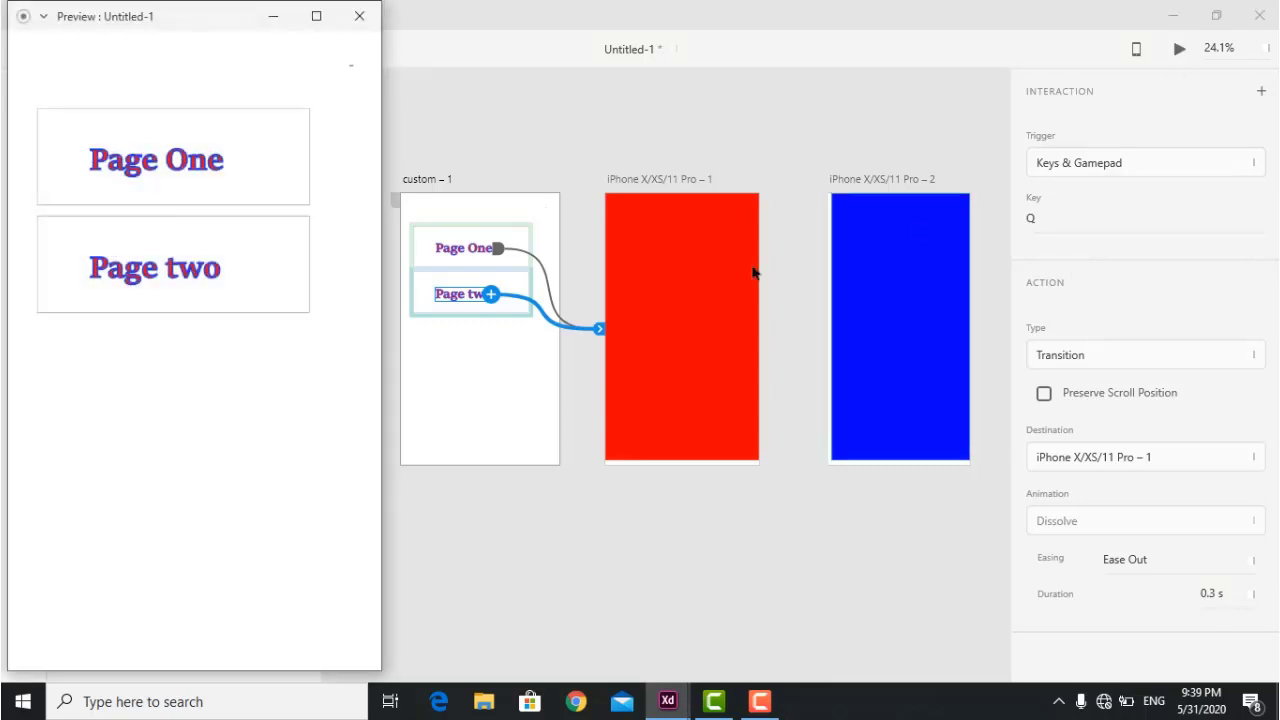
key("q")
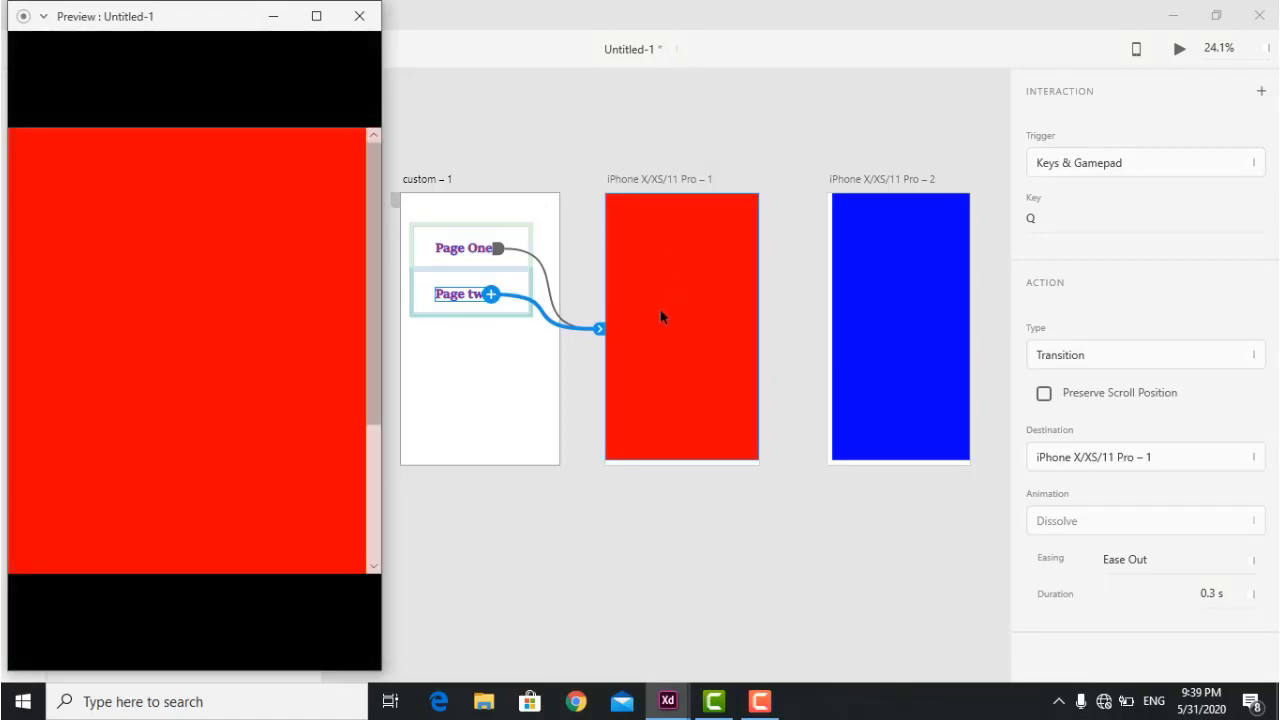
left_click(356, 15)
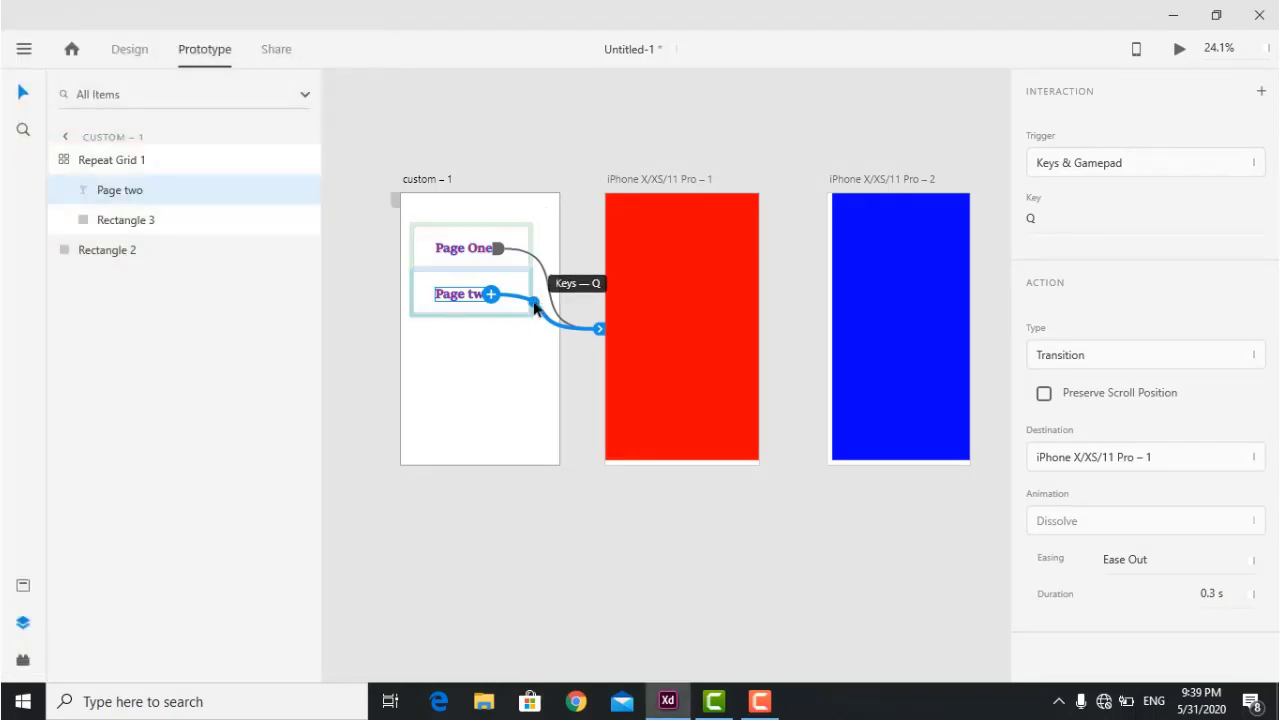
left_click(1112, 165)
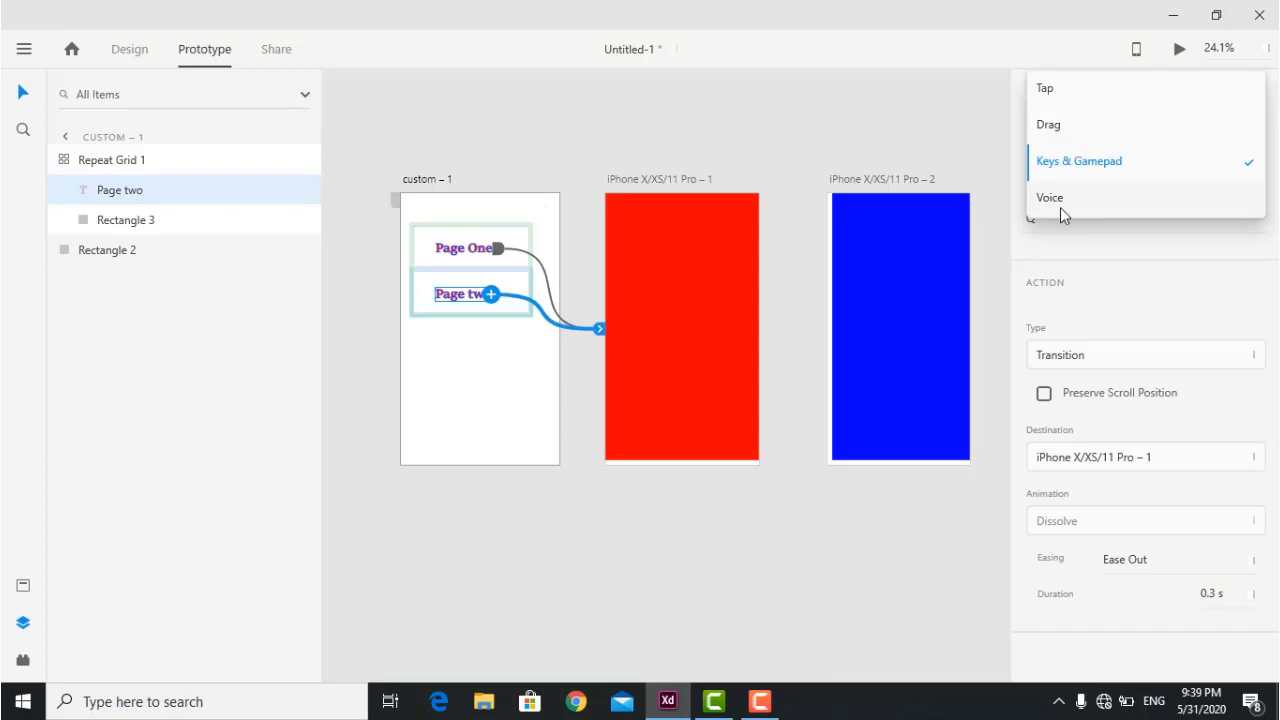
left_click(755, 143)
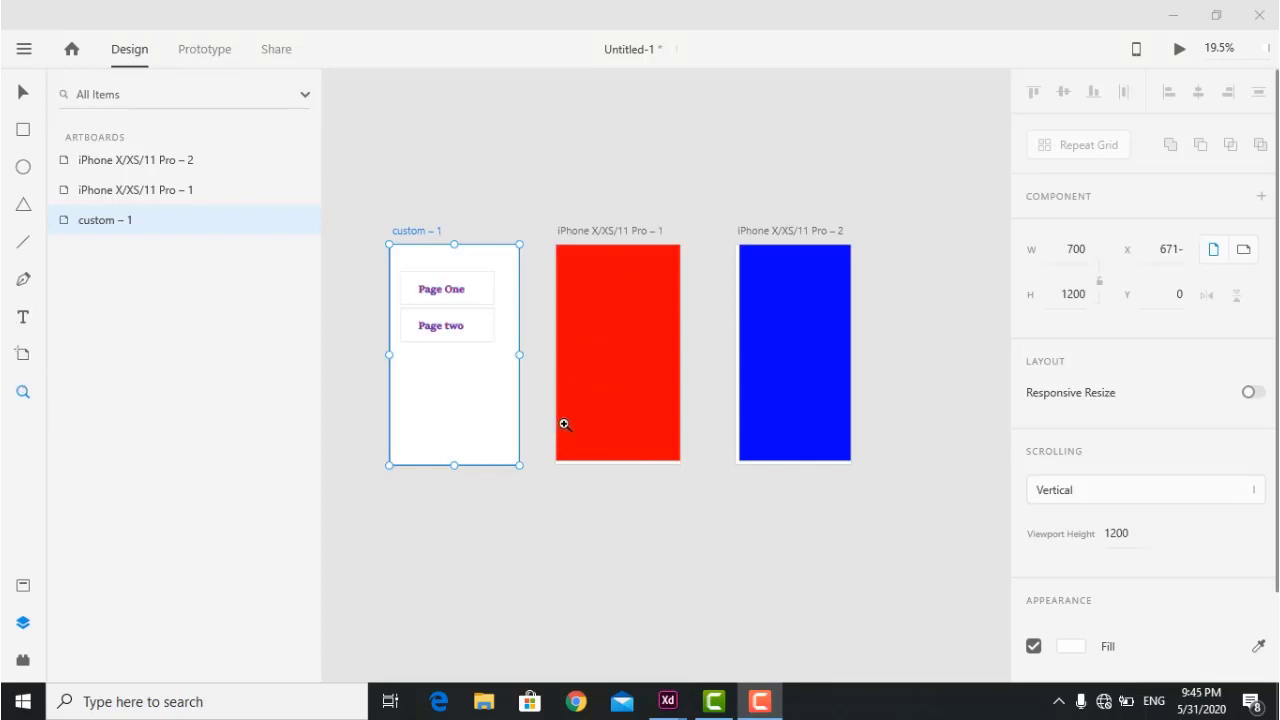
Delete the red and blue rectangles from the iPhone artboards.
left_click_drag(946, 538, 543, 192)
left_click(20, 90)
left_click_drag(819, 159, 513, 510)
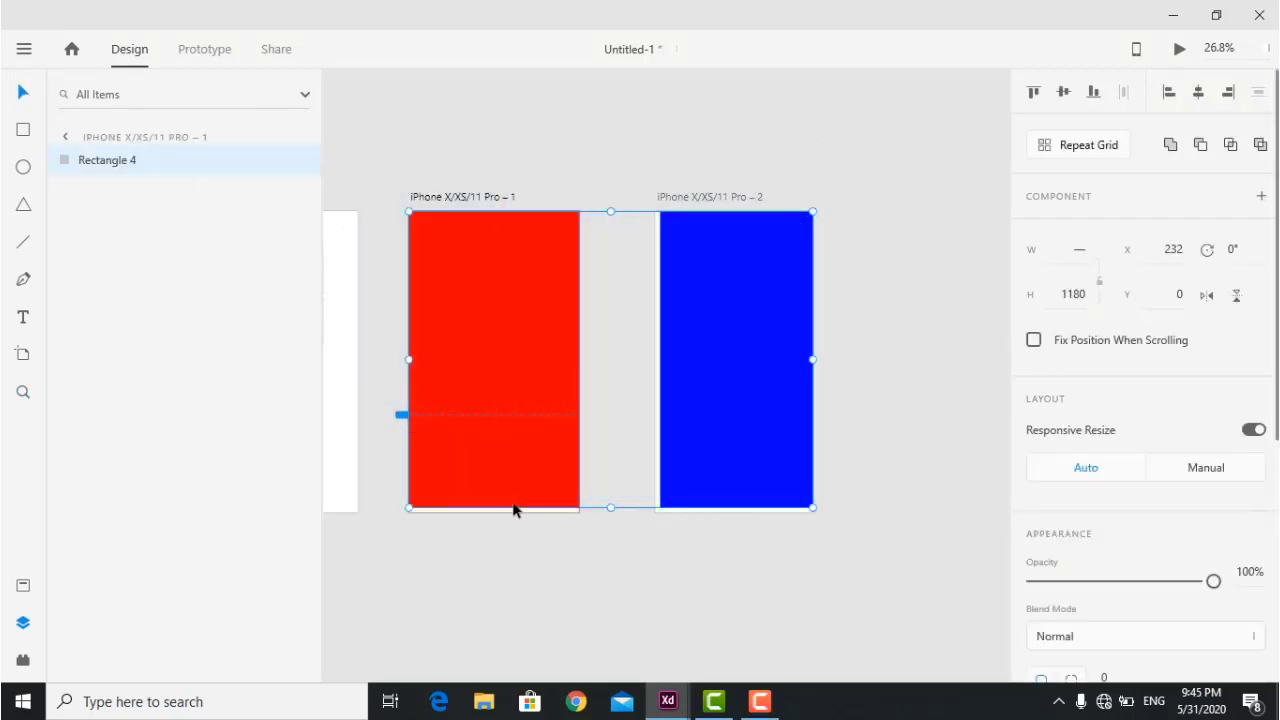
key("Delete")
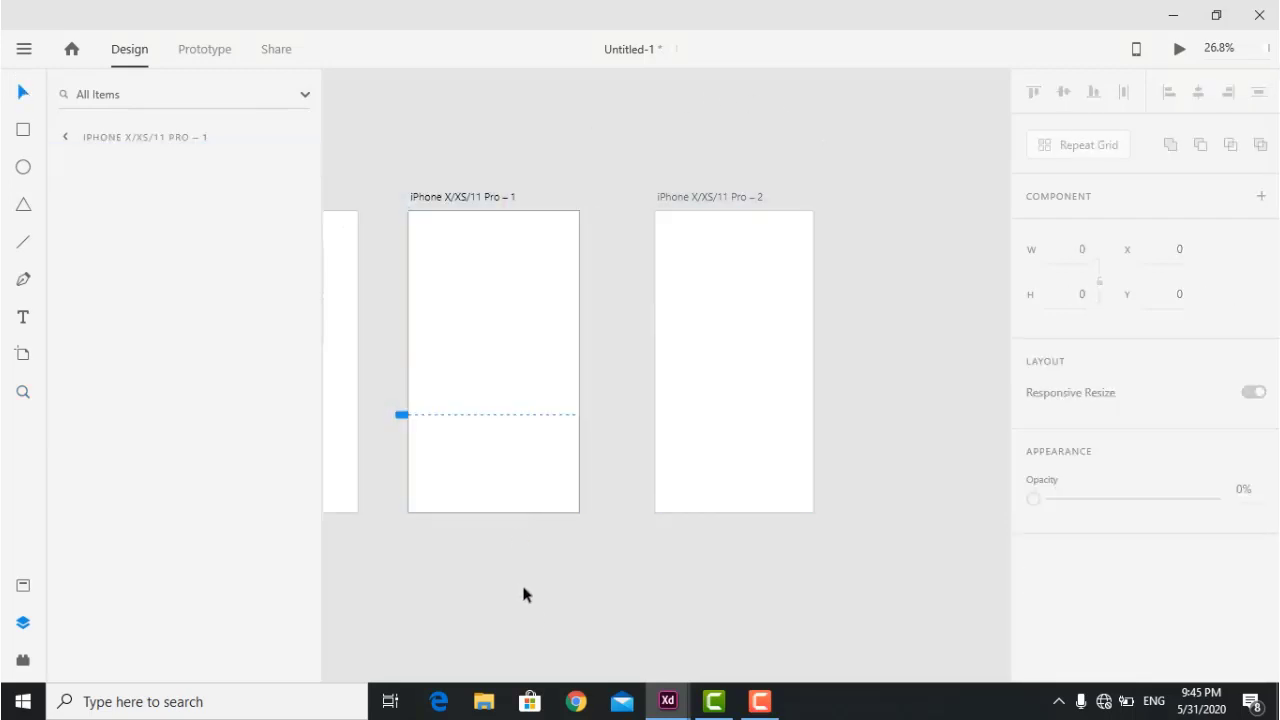
left_click_drag(862, 201, 495, 425)
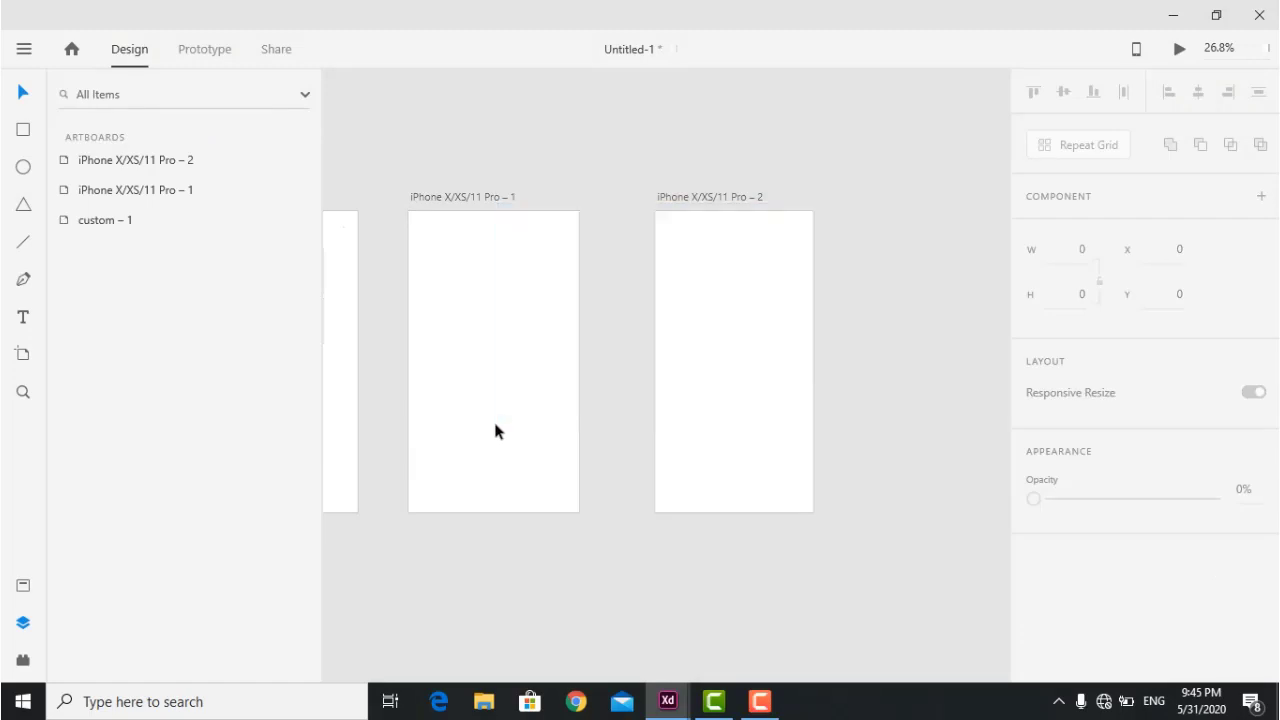
Delete the iPhone X/XS/11 Pro – 2 and – 1 artboards.
left_click(708, 306)
key("Delete")
left_click(517, 300)
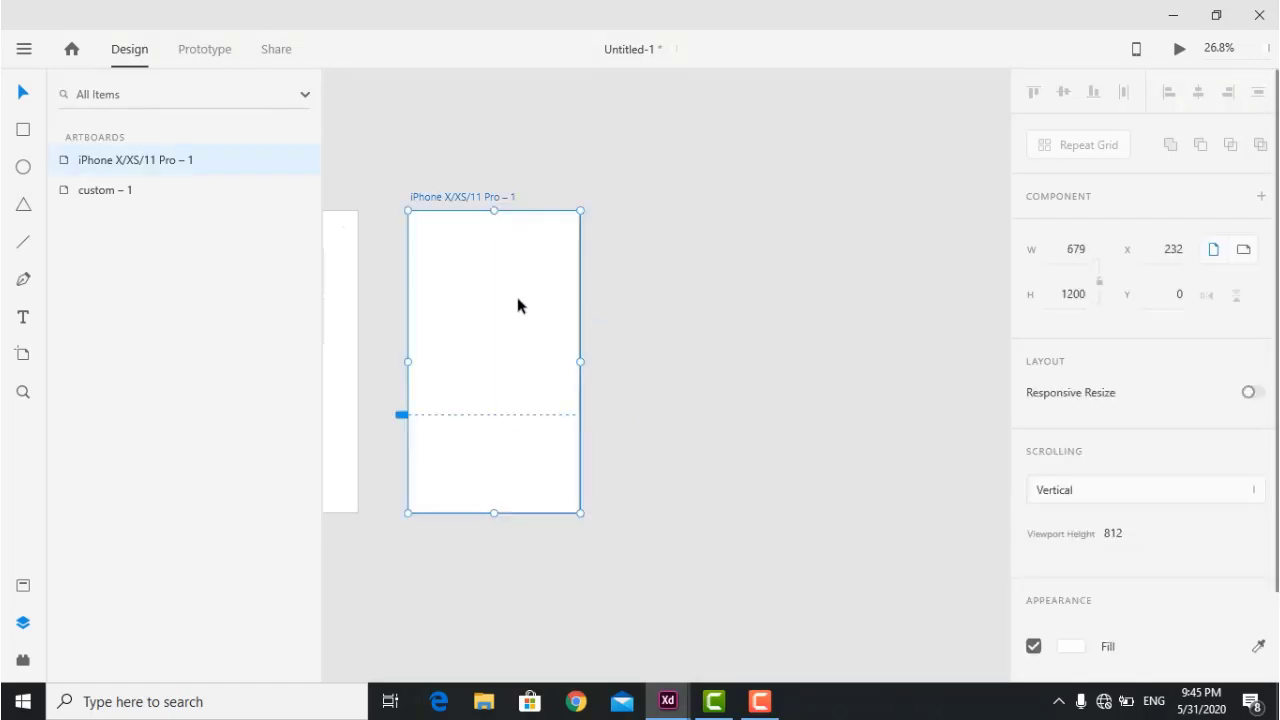
key("Delete")
scroll(633, 617, "left", 4)
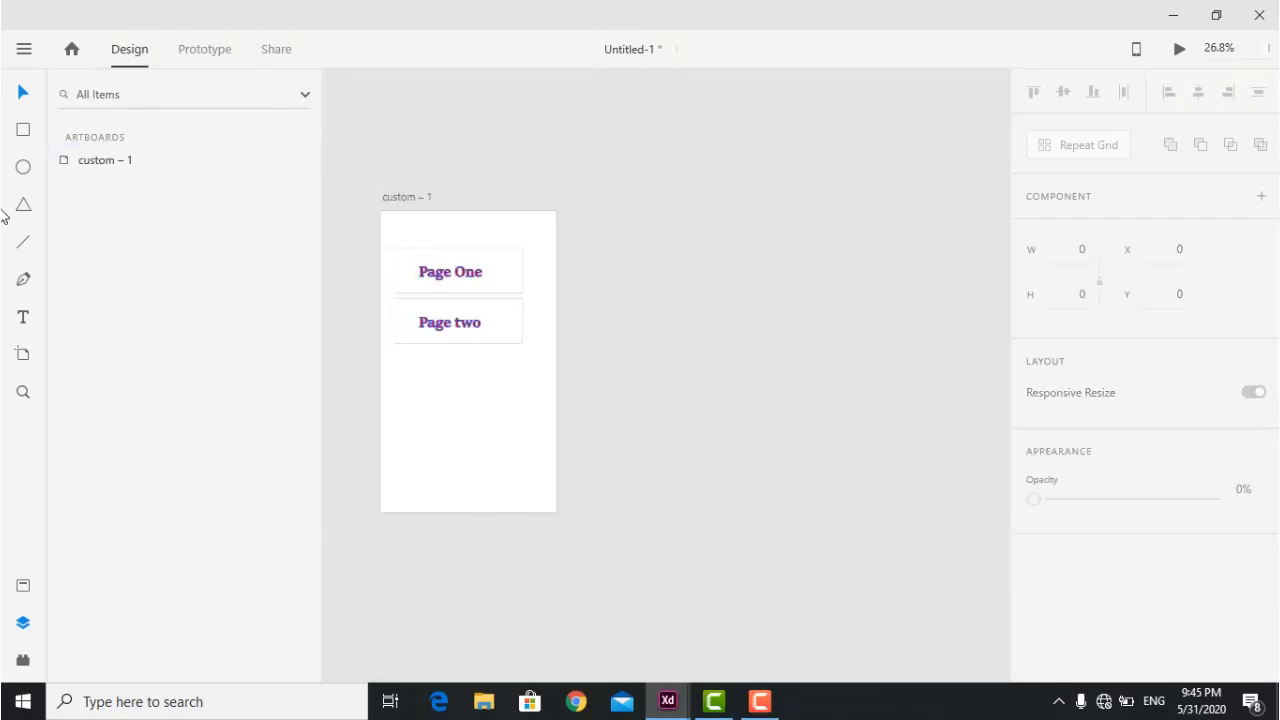
Add a Web 1366 – 1 artboard and an iPhone XR/XS Max/11 artboard, discarding an extra Web 1366 – 2.
left_click(23, 356)
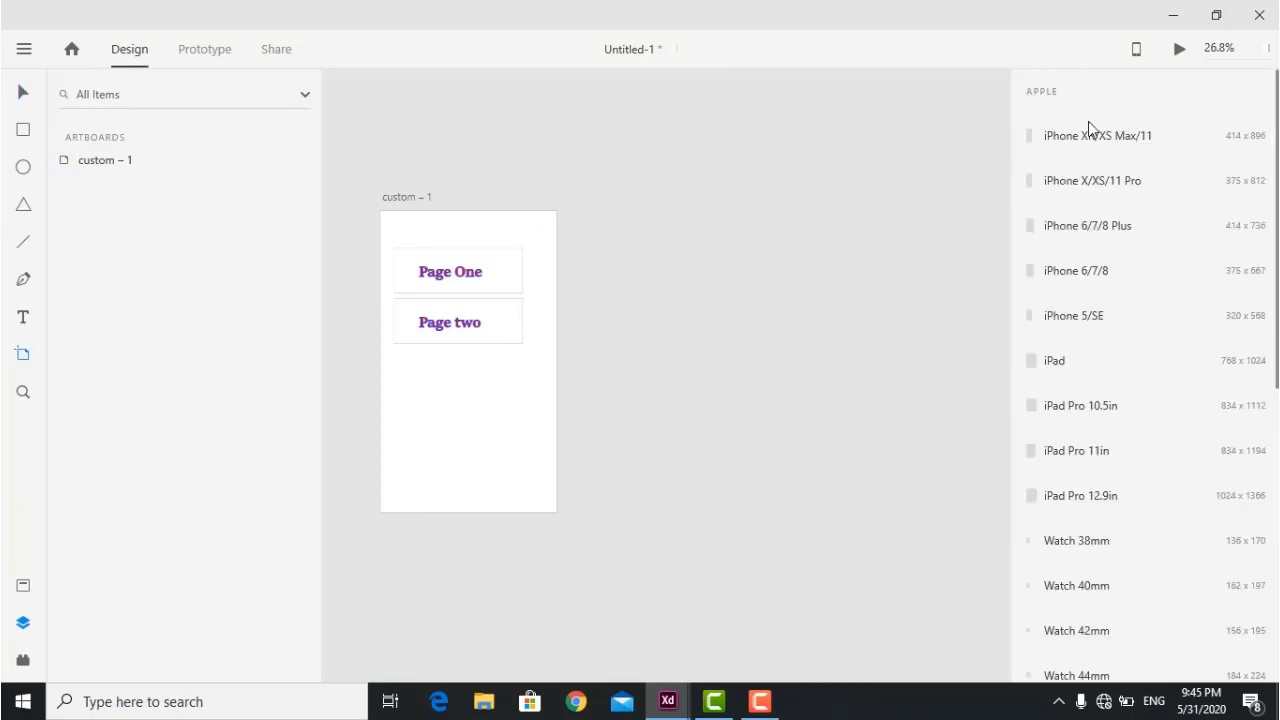
scroll(1086, 520, "down", 5)
scroll(1086, 520, "up", 2)
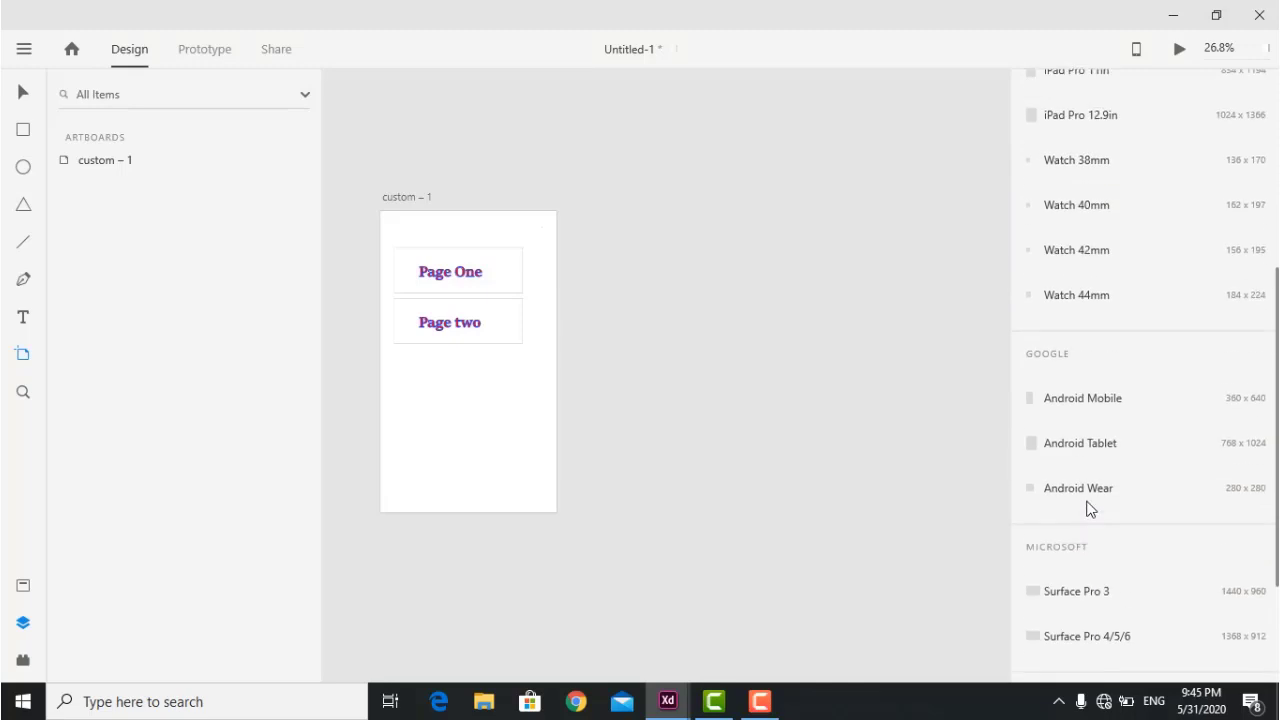
scroll(1077, 300, "down", 3)
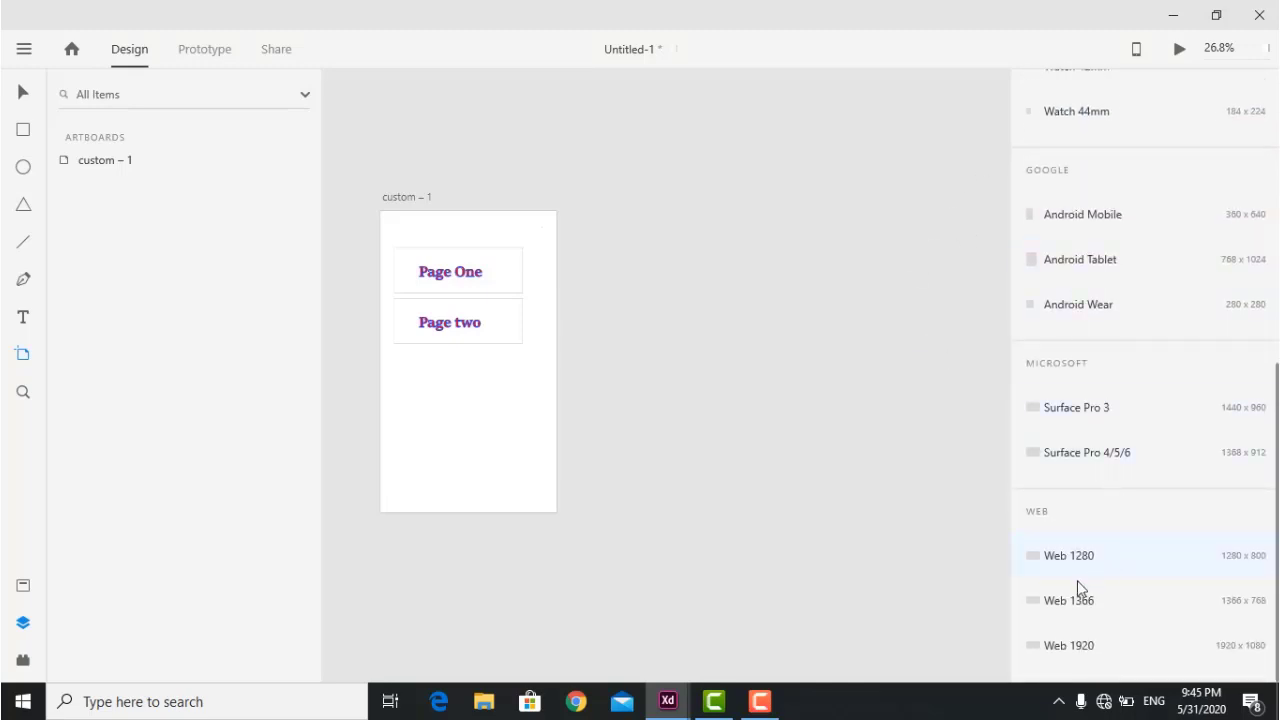
left_click(1102, 604)
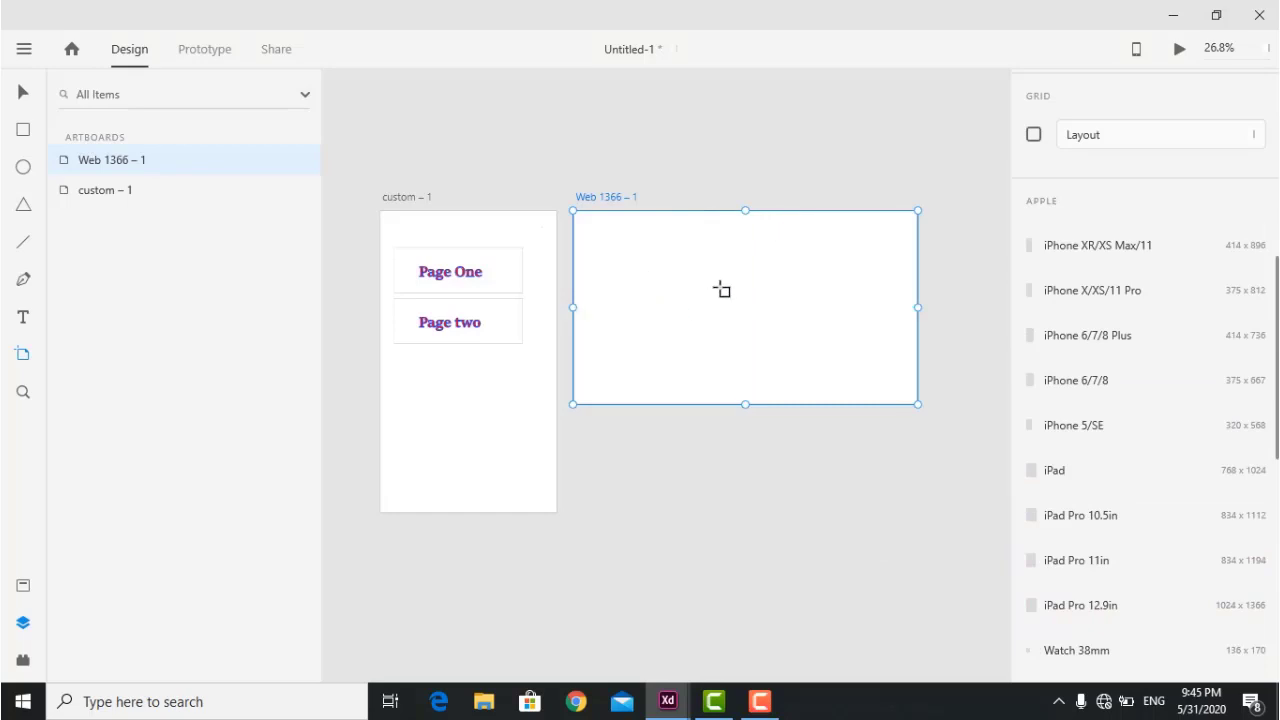
left_click(874, 366)
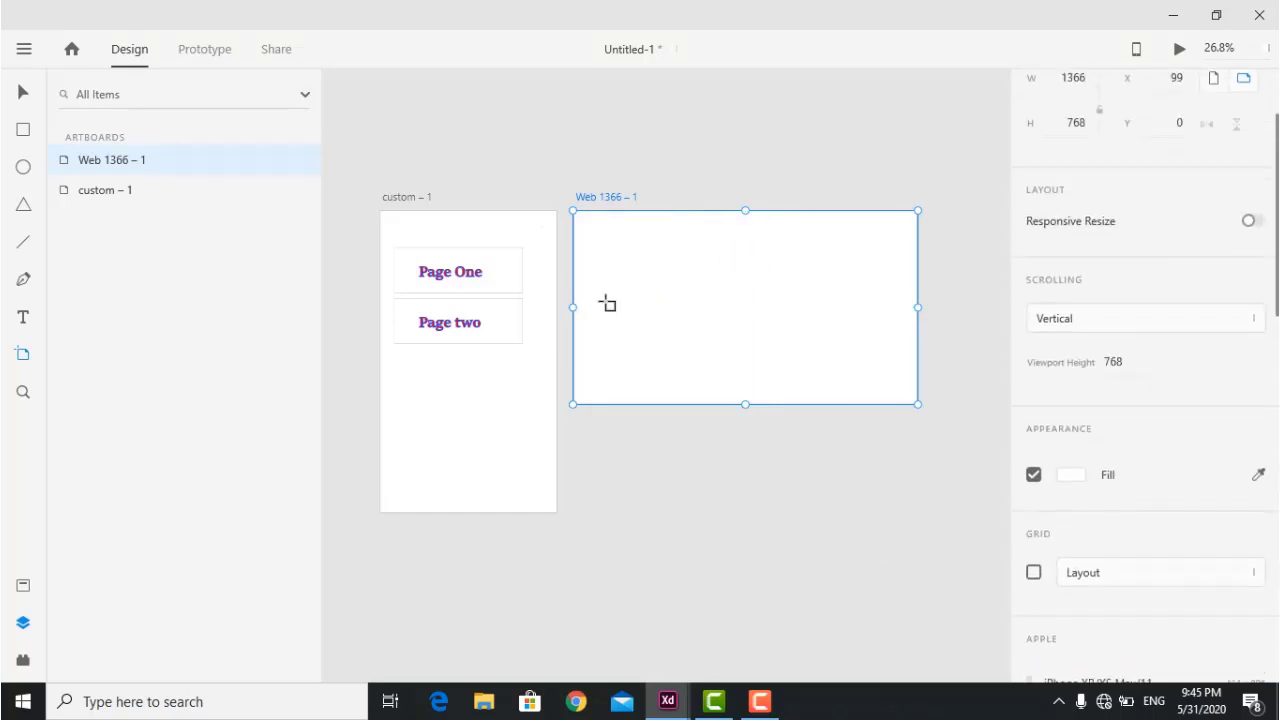
scroll(1016, 244, "up", 2)
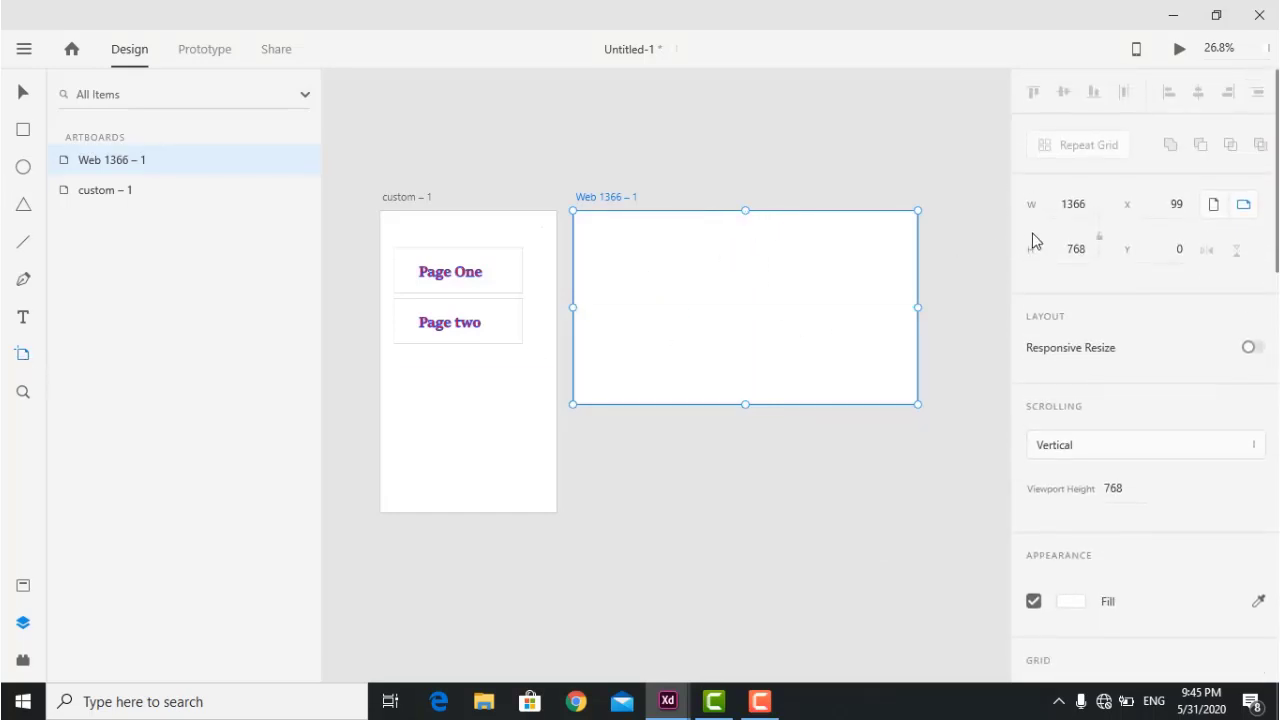
left_click(676, 142)
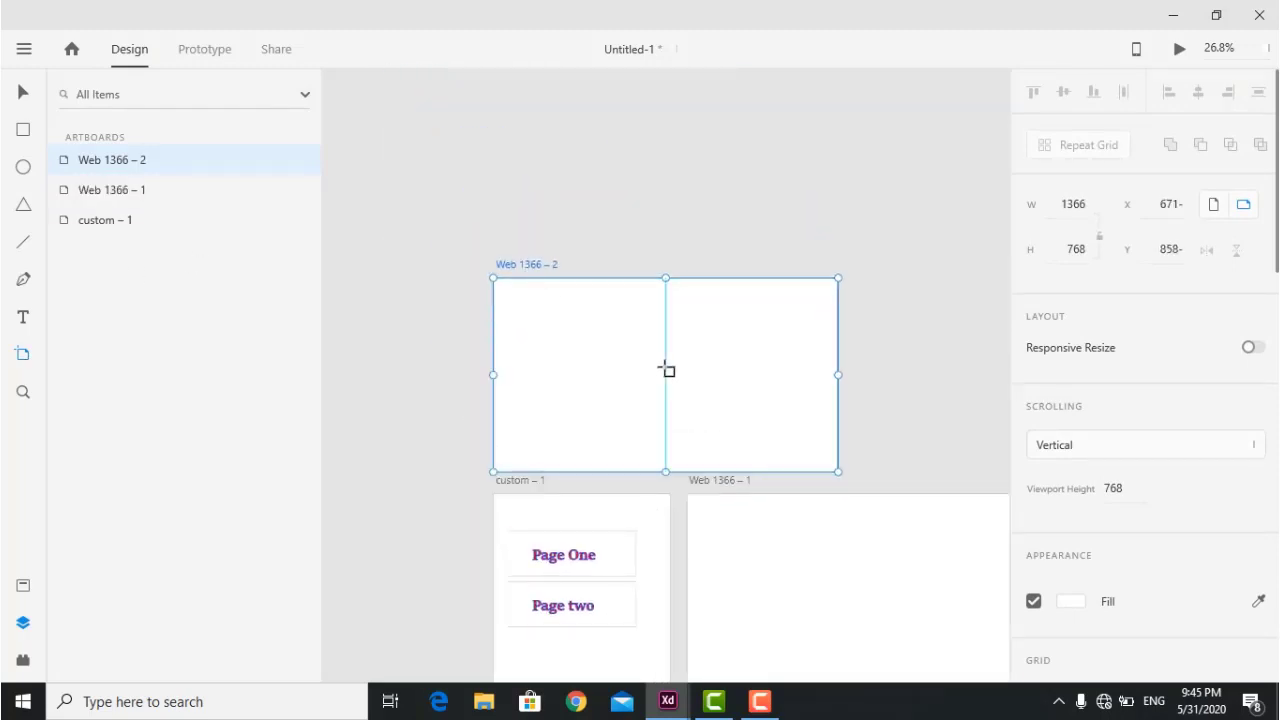
key("Delete")
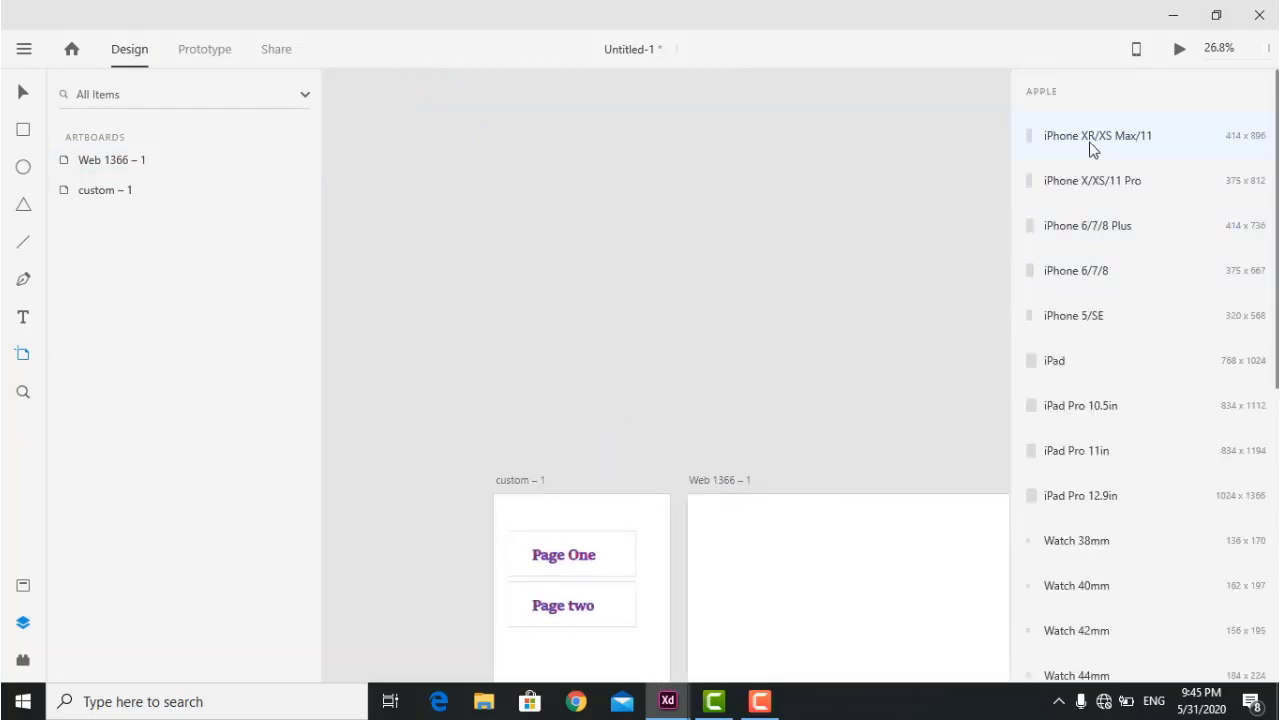
left_click(1090, 150)
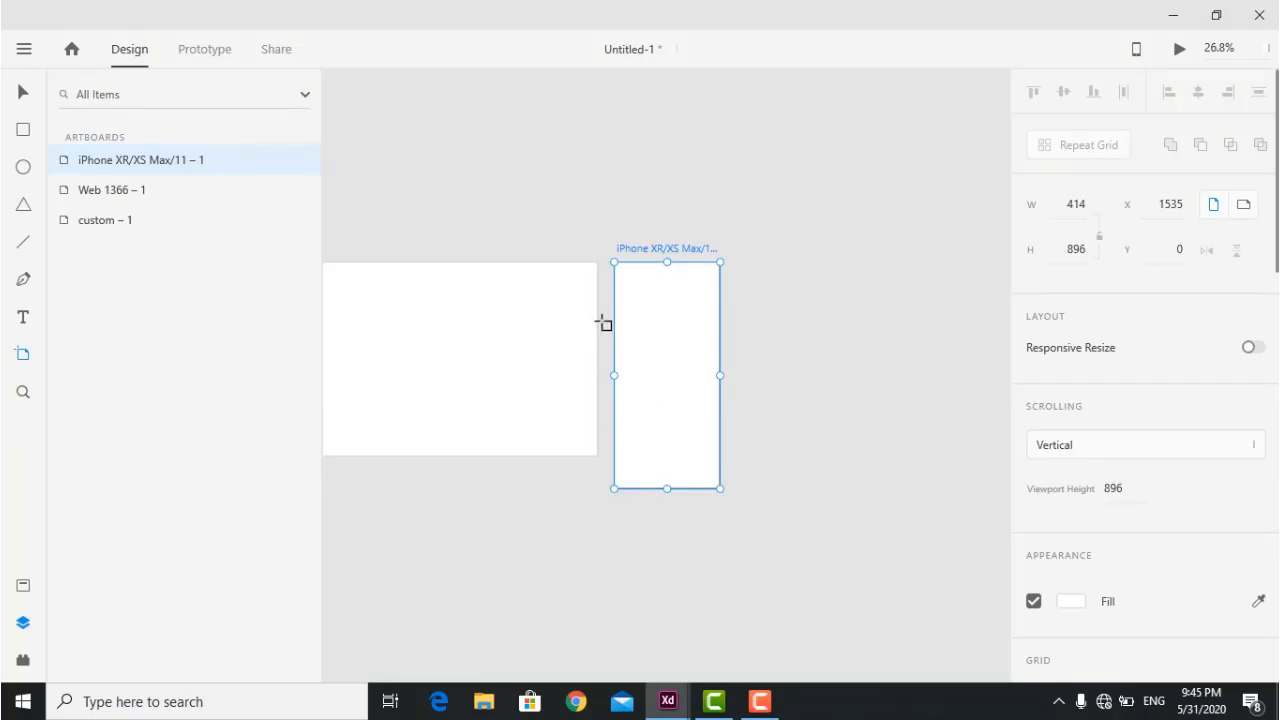
scroll(600, 323, "left", 3)
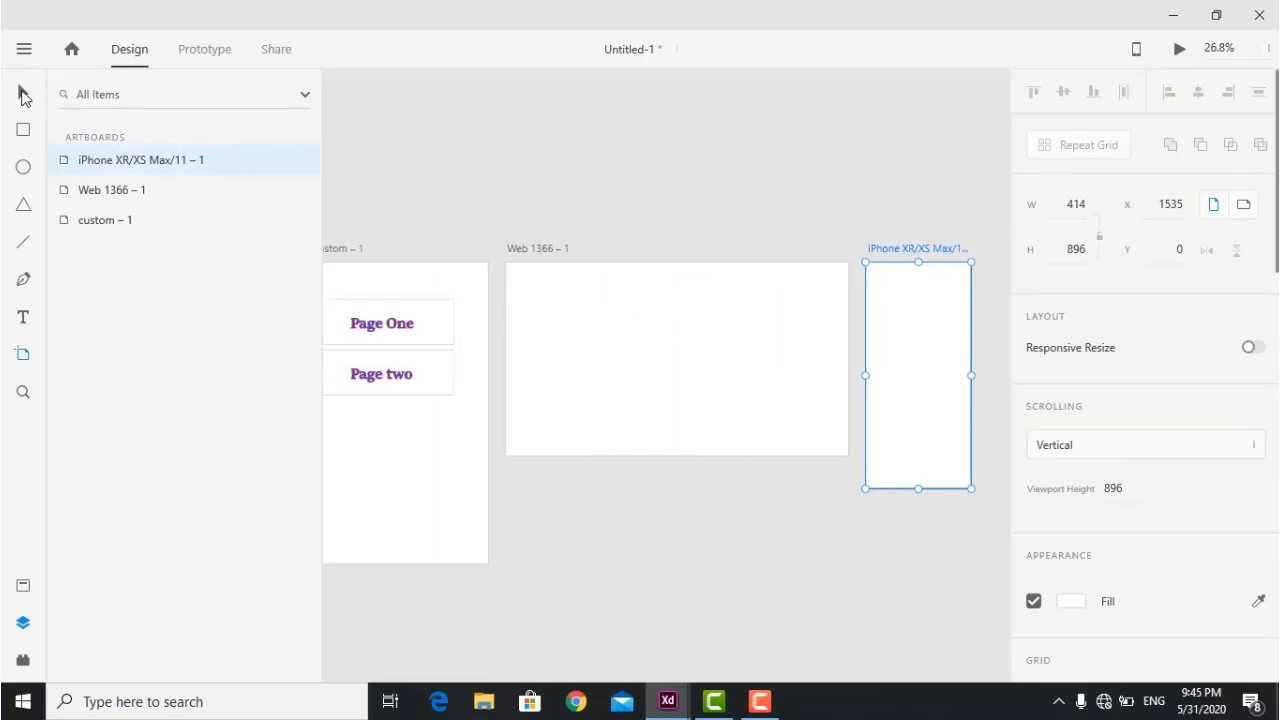
Delete the Page One/Page two grid and the custom – 1 artboard.
left_click(23, 92)
left_click_drag(423, 208, 398, 394)
key("Delete")
left_click_drag(450, 202, 388, 349)
key("Delete")
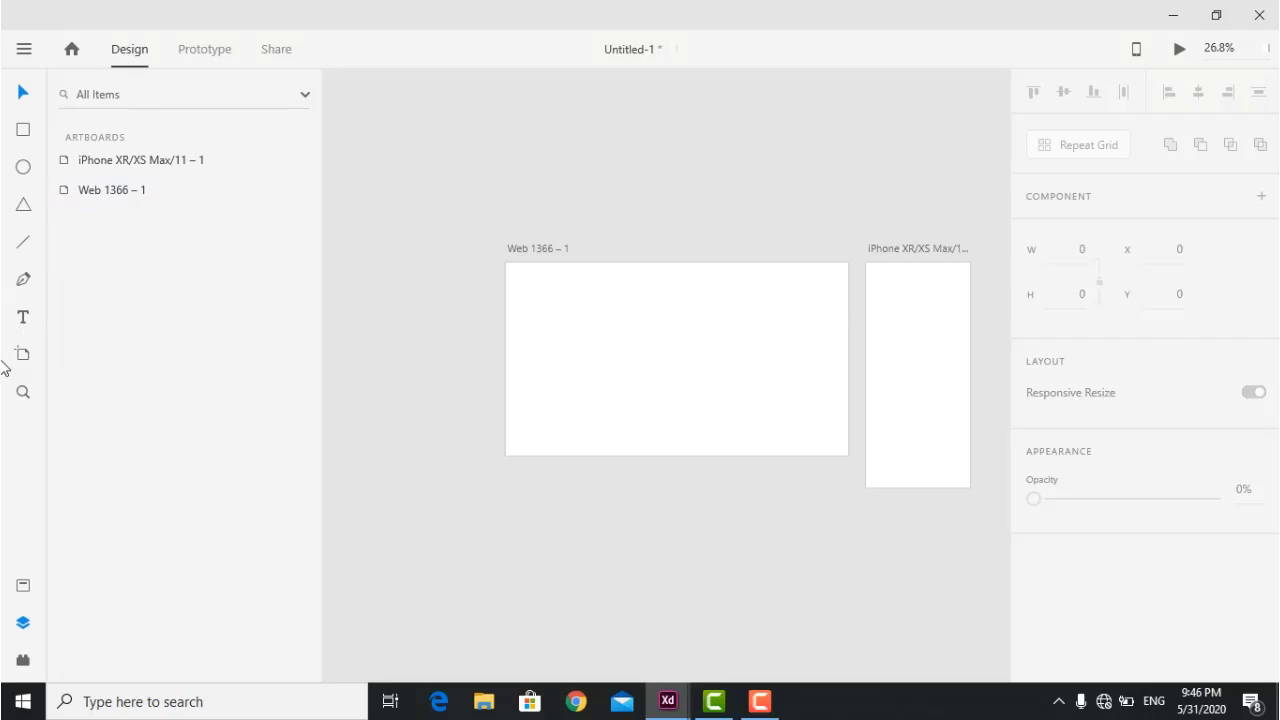
Delete the iPhone XR/XS Max/11 – 1 artboard and zoom in on Web 1366 – 1.
left_click_drag(703, 230, 935, 415)
left_click(935, 415)
key("Delete")
left_click(771, 317)
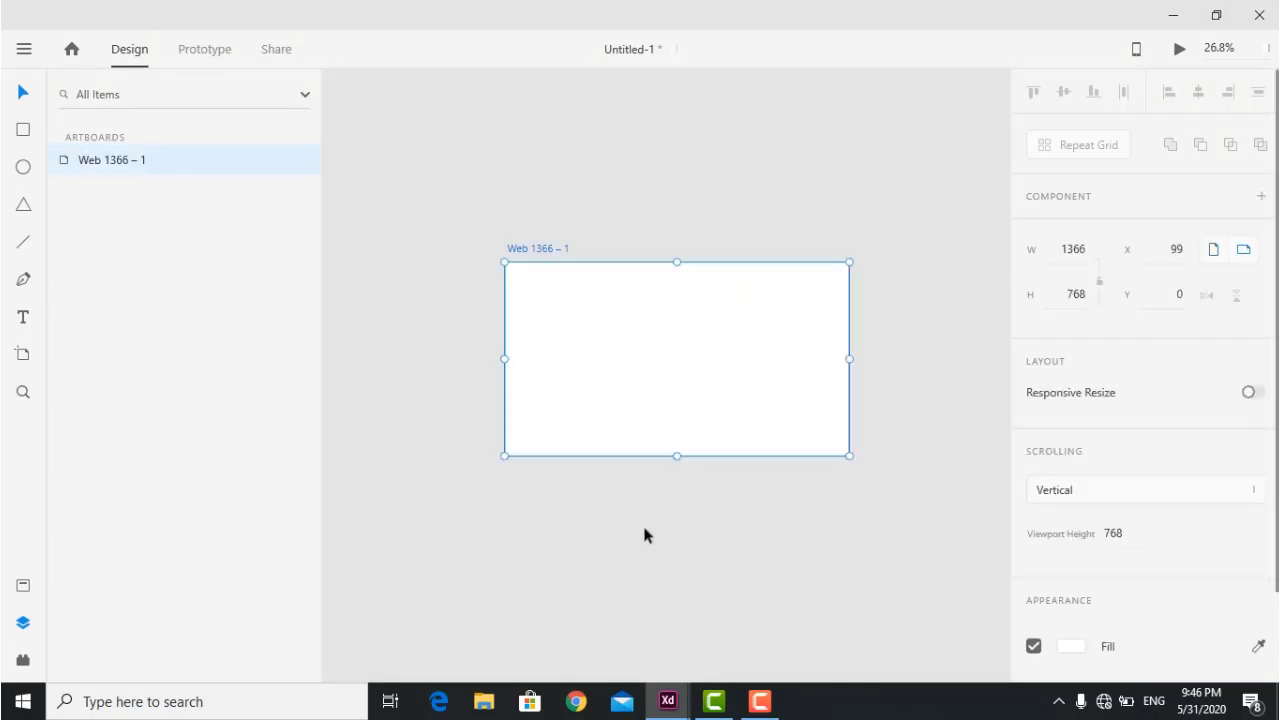
scroll(728, 262, "up", 5)
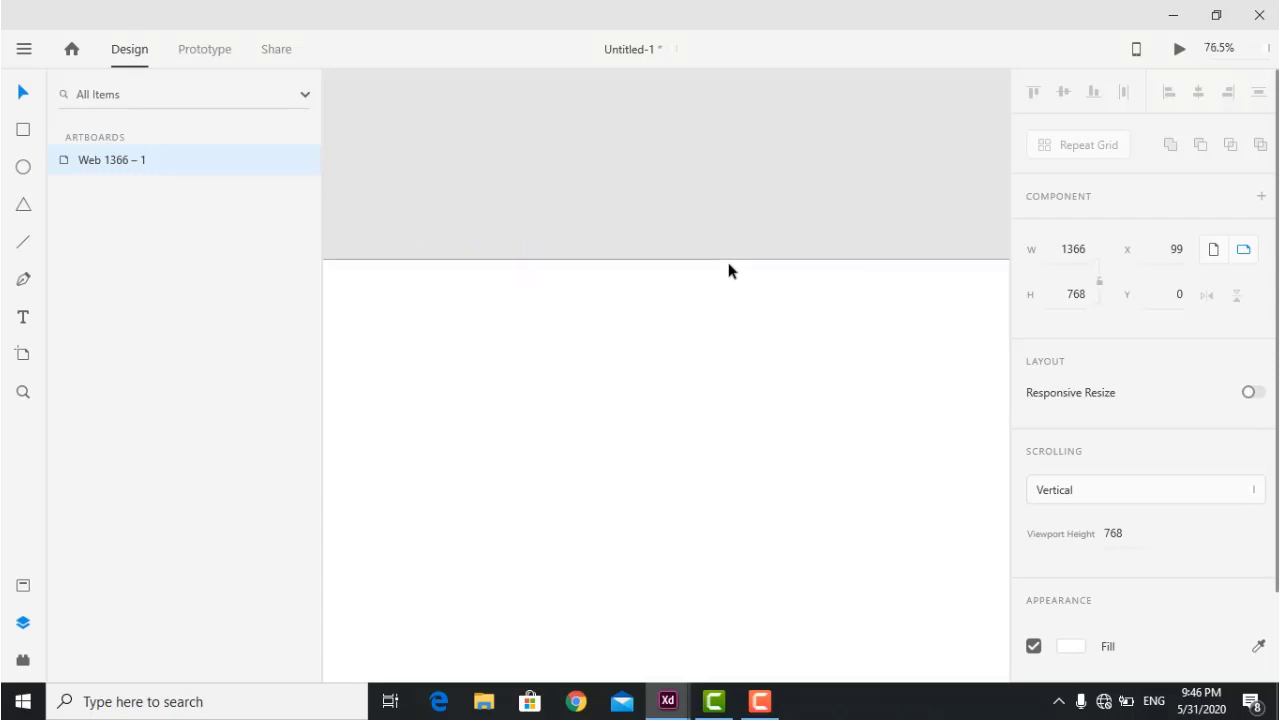
scroll(728, 262, "down", 5)
left_click(728, 262)
scroll(728, 262, "up", 1)
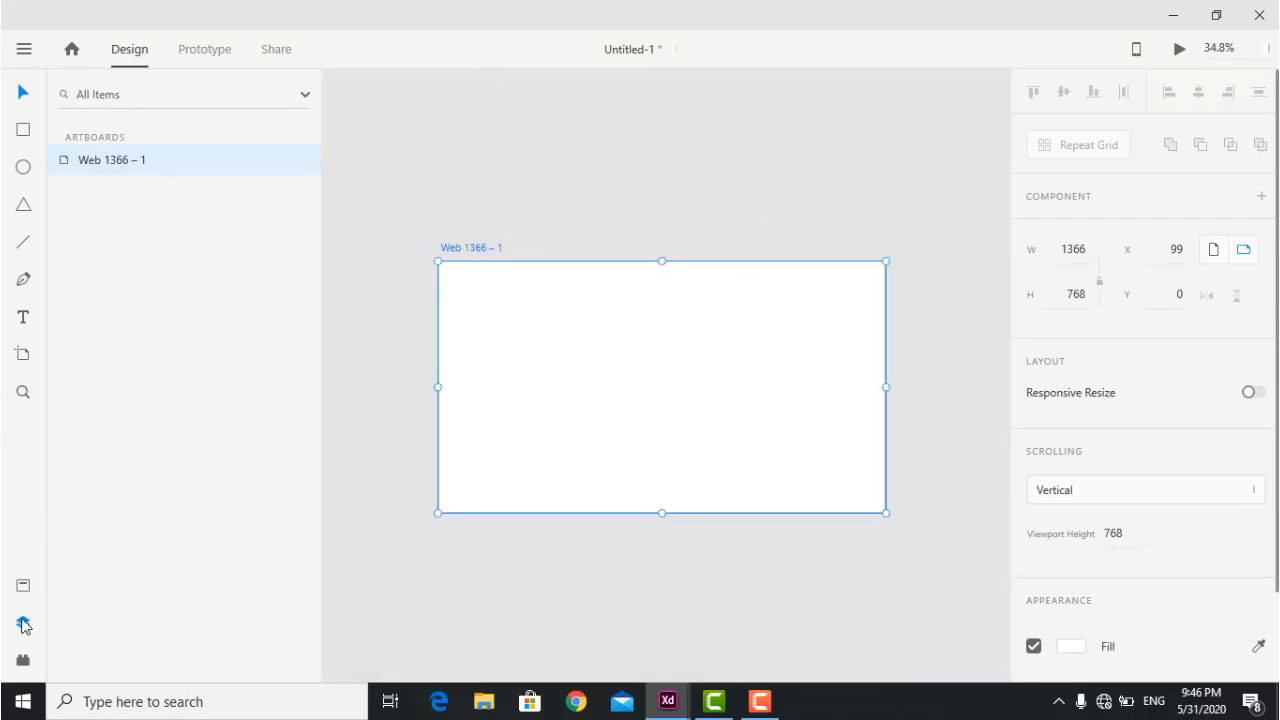
left_click(23, 129)
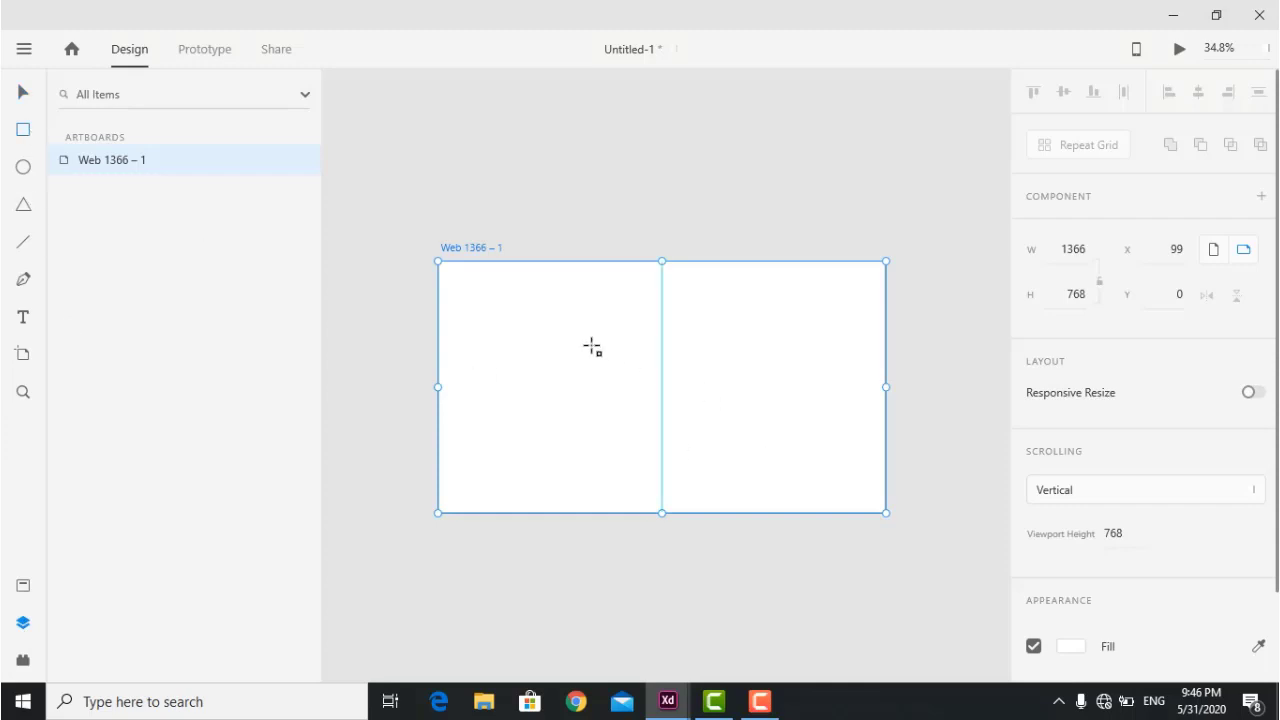
Draw two overlapping rectangles on Web 1366 – 1 and fill the second one red.
left_click_drag(518, 297, 678, 389)
left_click_drag(804, 321, 628, 457)
scroll(1068, 372, "down", 5)
left_click(1070, 333)
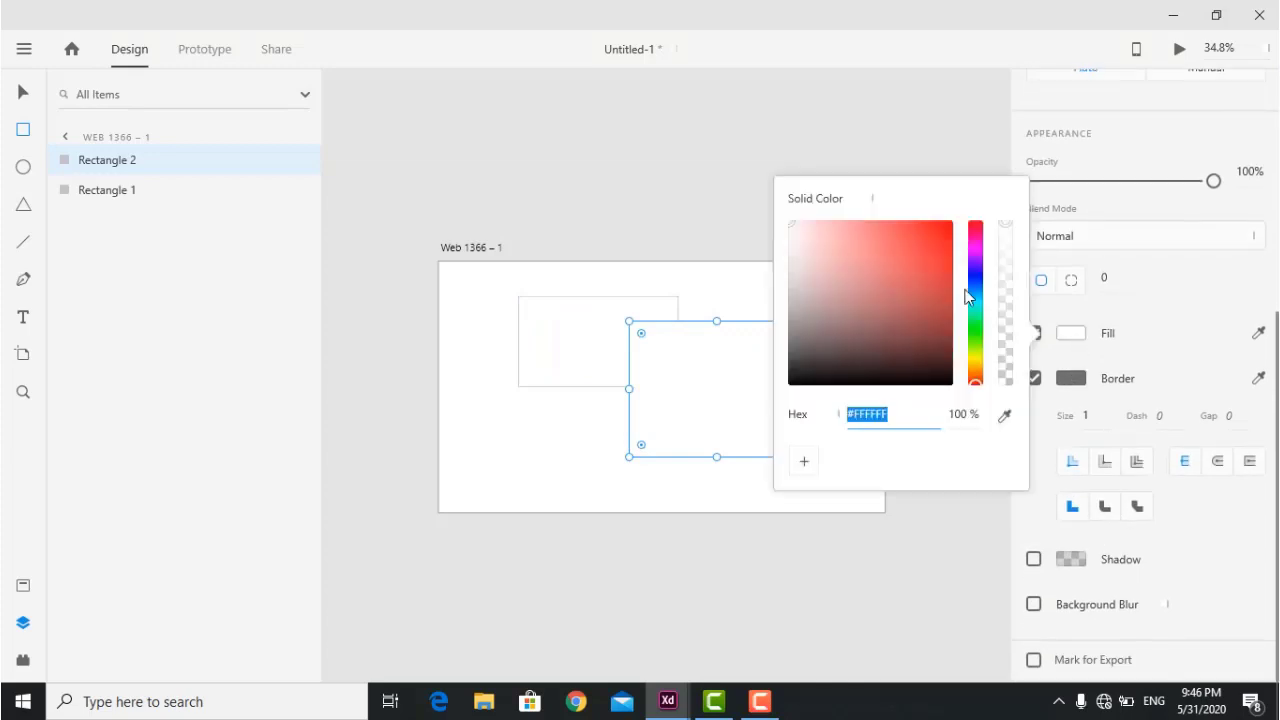
left_click(950, 228)
left_click(23, 92)
left_click(696, 359)
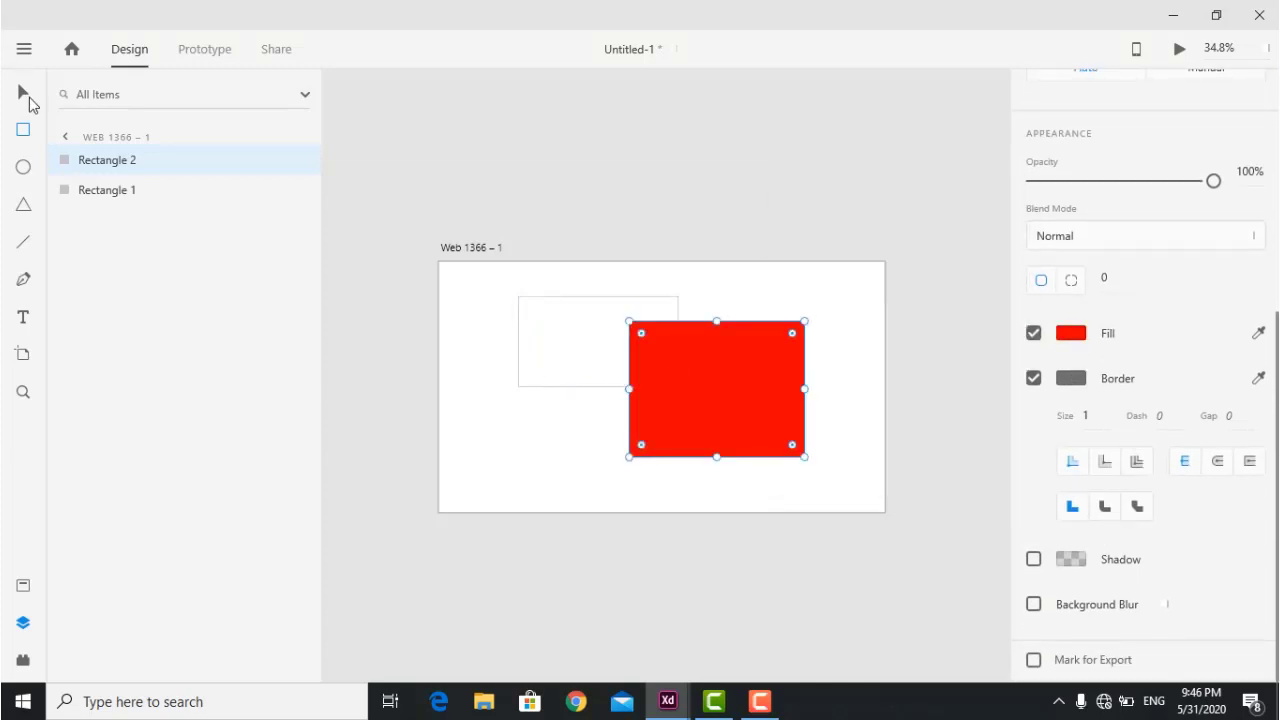
Fill the first rectangle blue and shift the red one up and left.
left_click(553, 352)
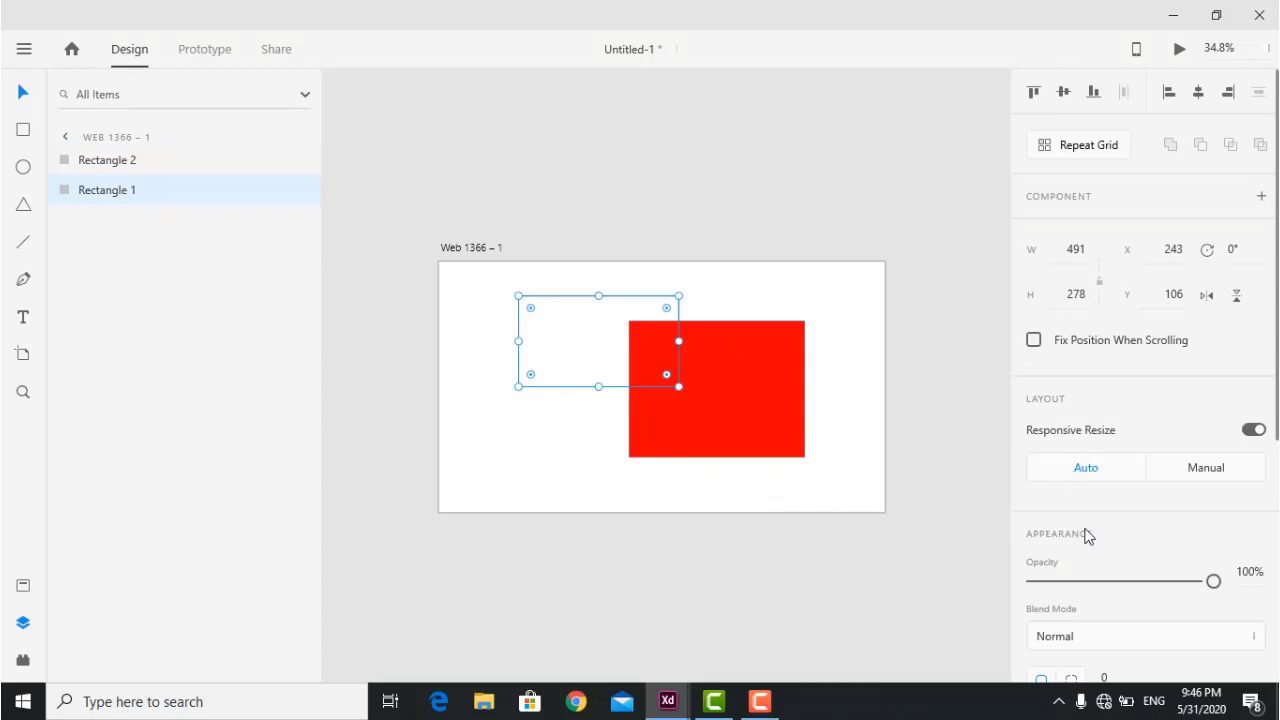
scroll(1086, 529, "down", 5)
left_click(1070, 366)
left_click(908, 317)
left_click_drag(974, 300, 974, 271)
left_click(745, 185)
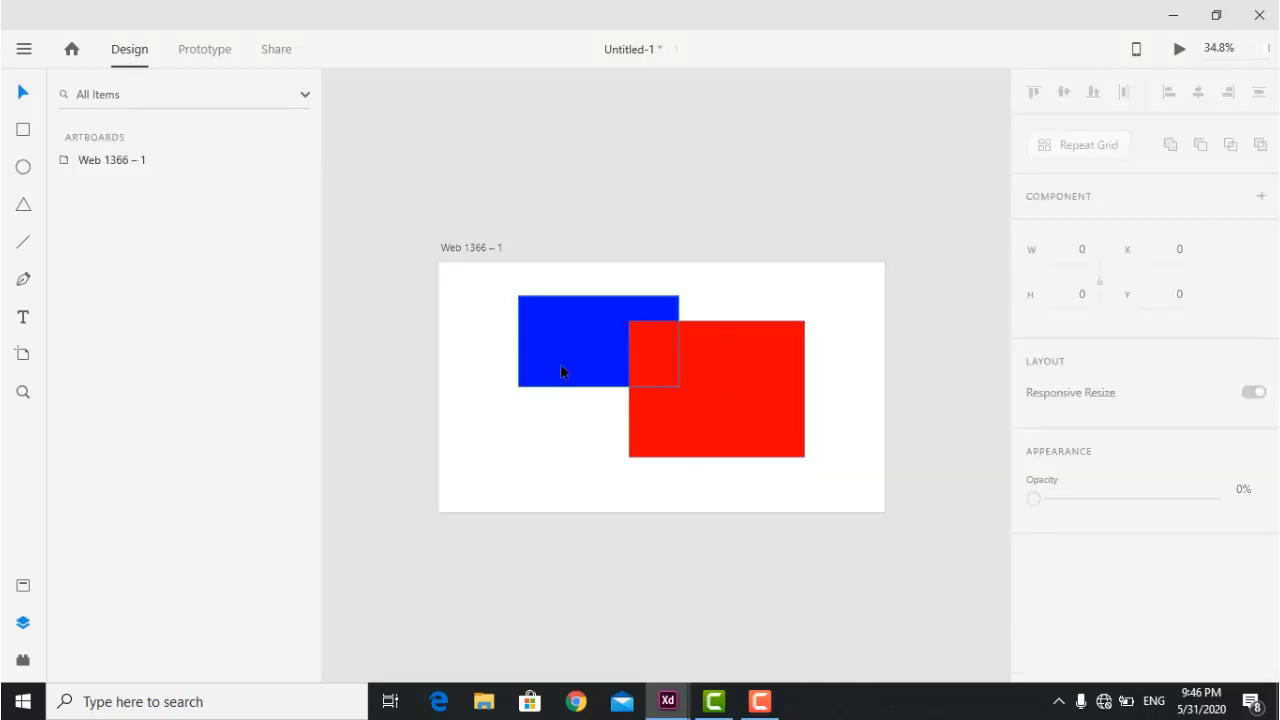
left_click_drag(646, 357, 743, 351)
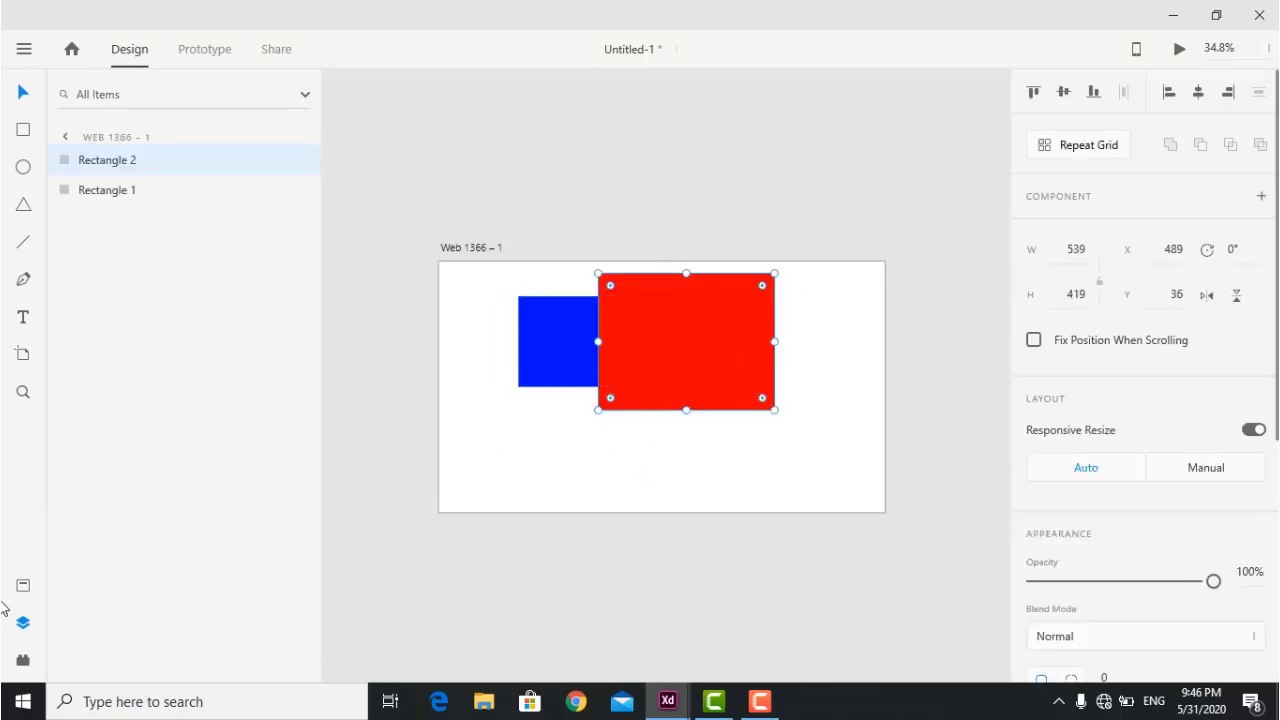
Move Rectangle 1 above Rectangle 2 in the layers, then shift the blue rectangle up-right.
left_click_drag(97, 203, 104, 174)
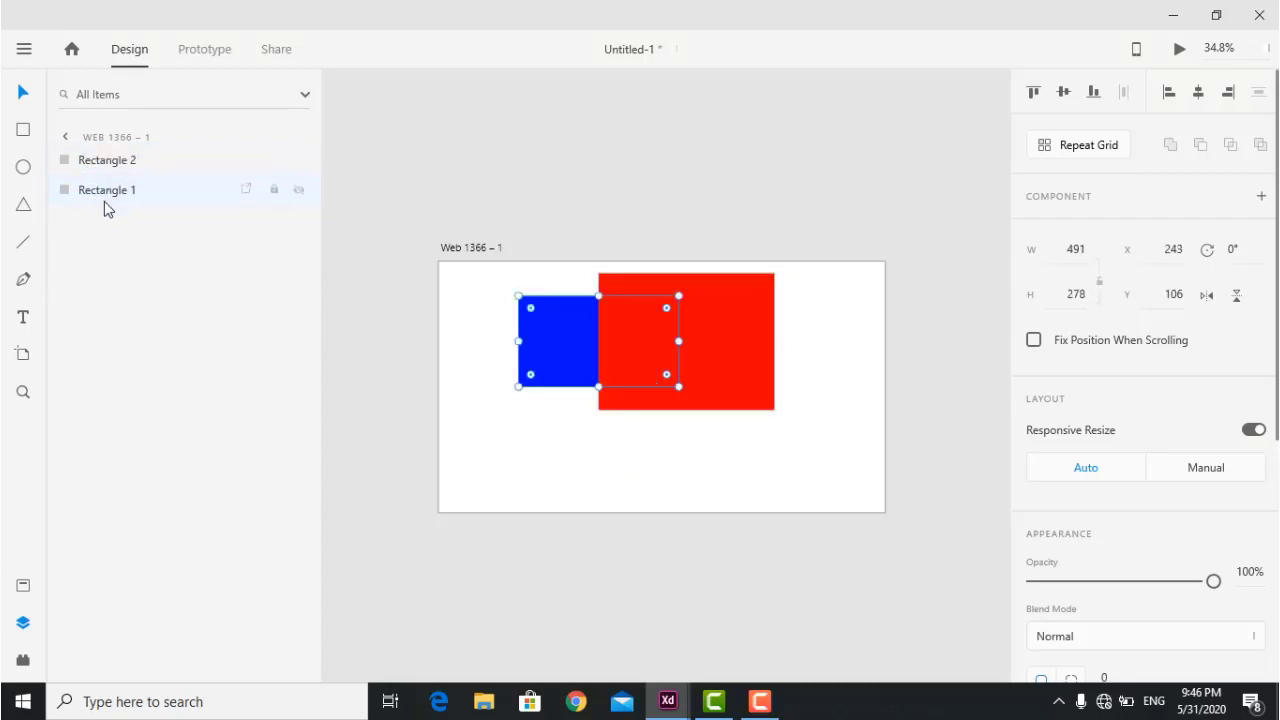
left_click(517, 483)
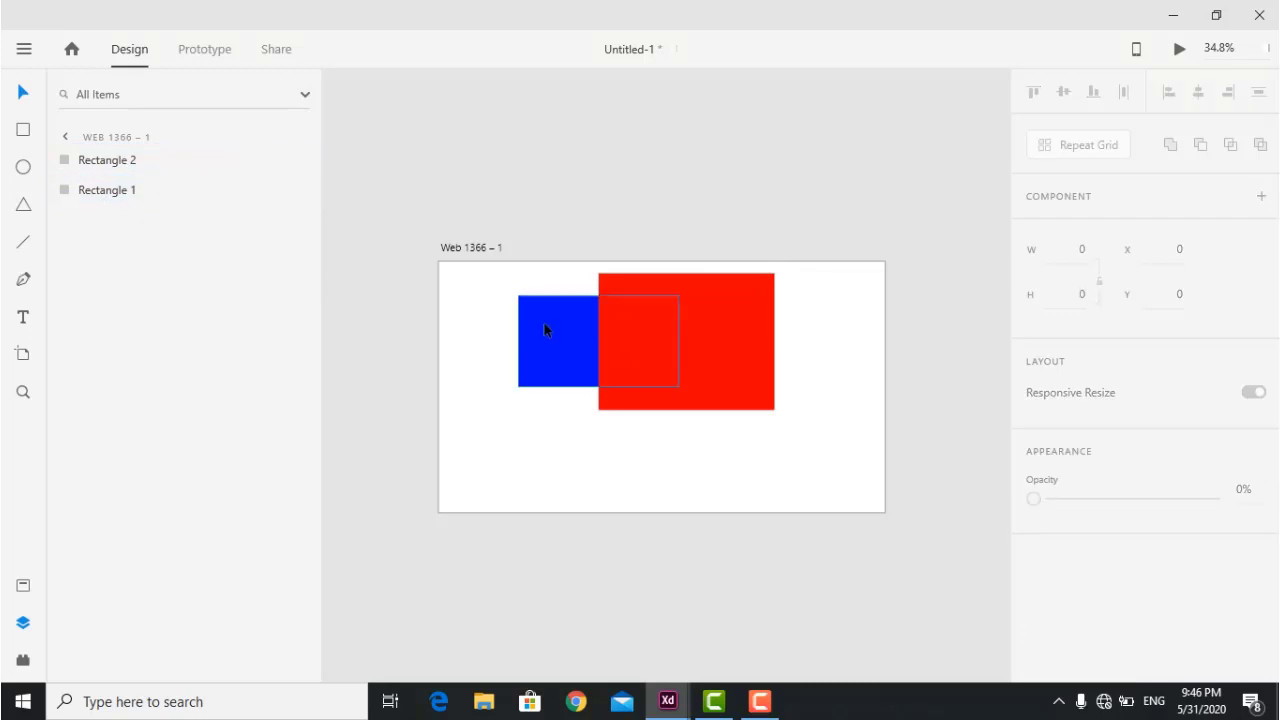
left_click_drag(140, 189, 134, 155)
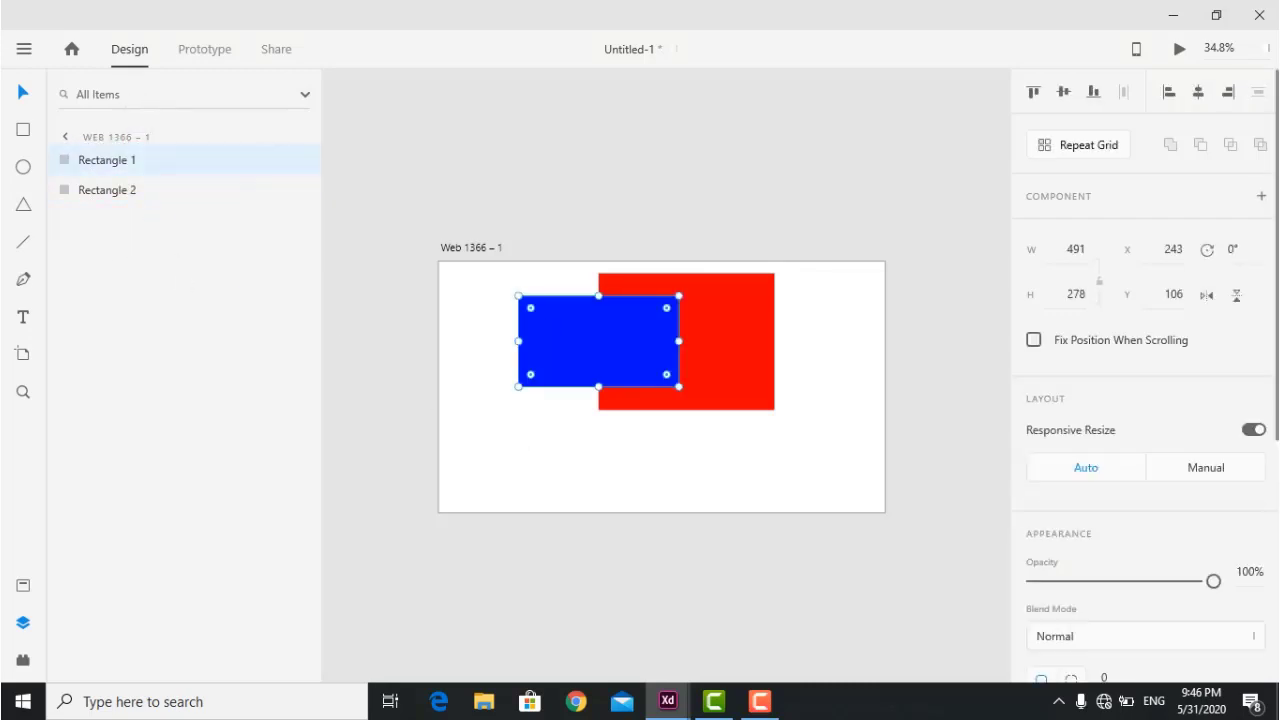
left_click(608, 466)
left_click_drag(569, 331, 546, 362)
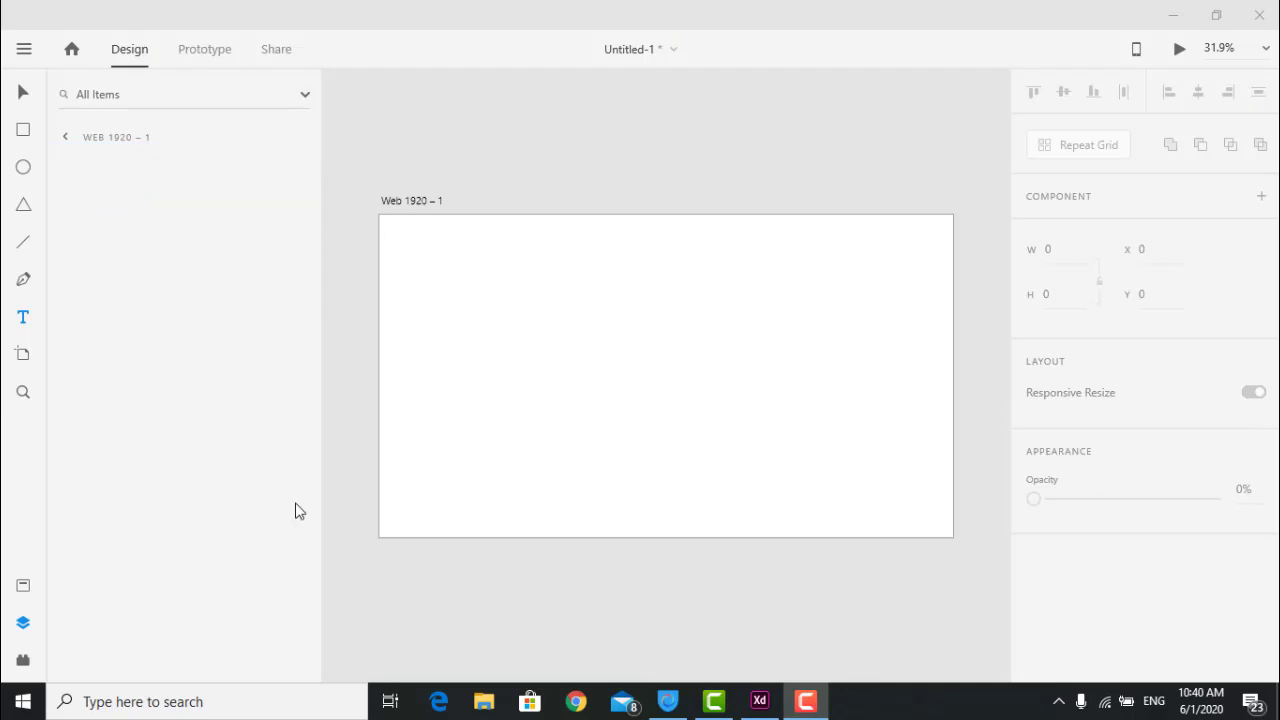
Draw a text box near the artboard's top left and type the person's name as a heading.
left_click(23, 587)
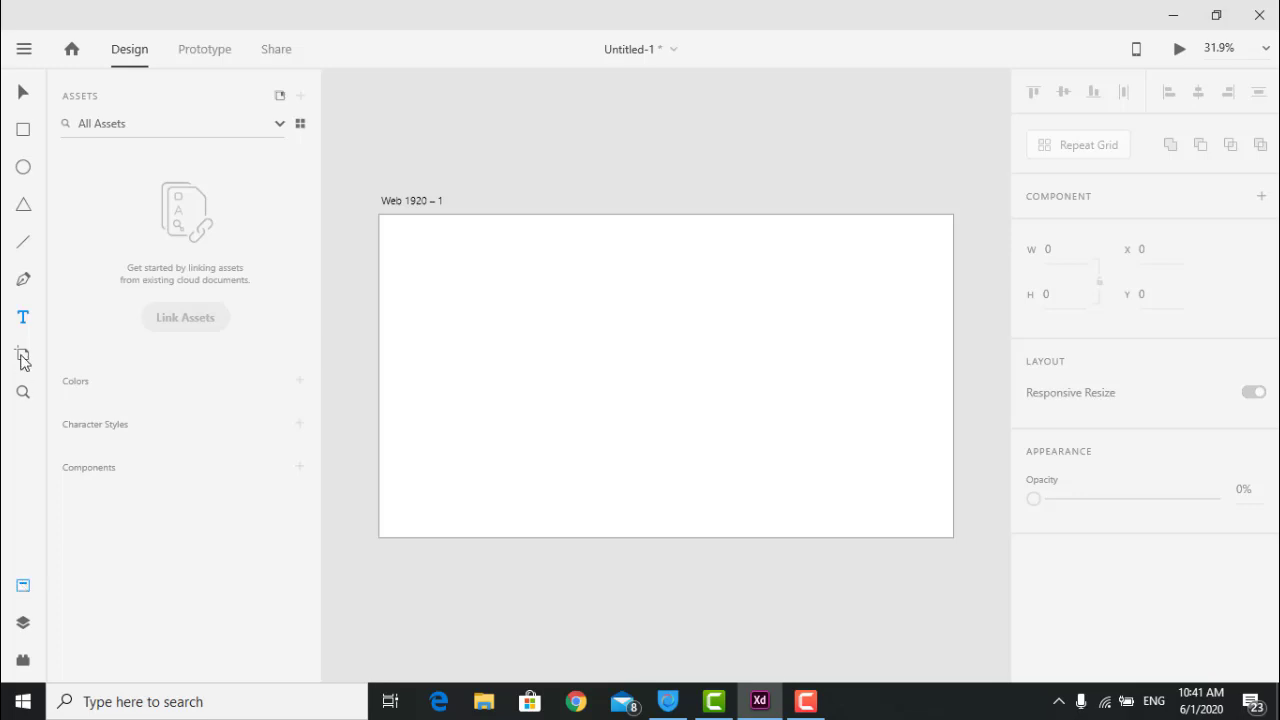
left_click_drag(441, 258, 765, 326)
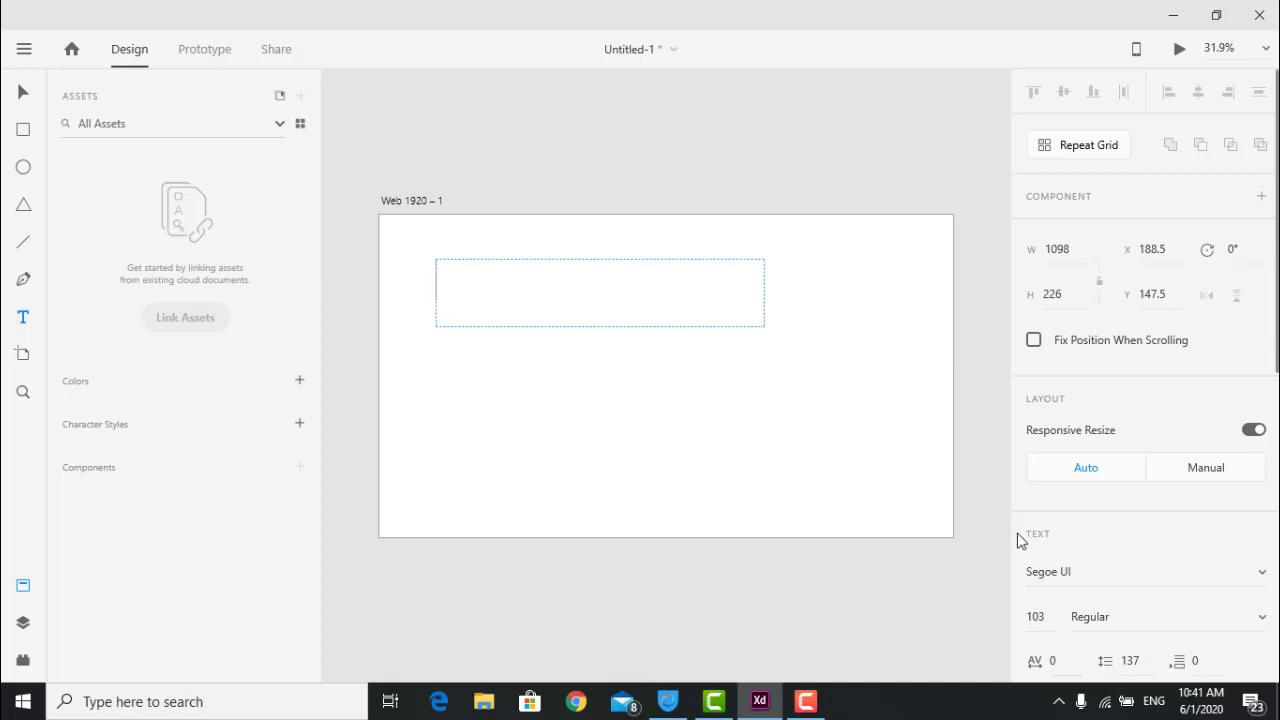
scroll(1048, 528, "down", 3)
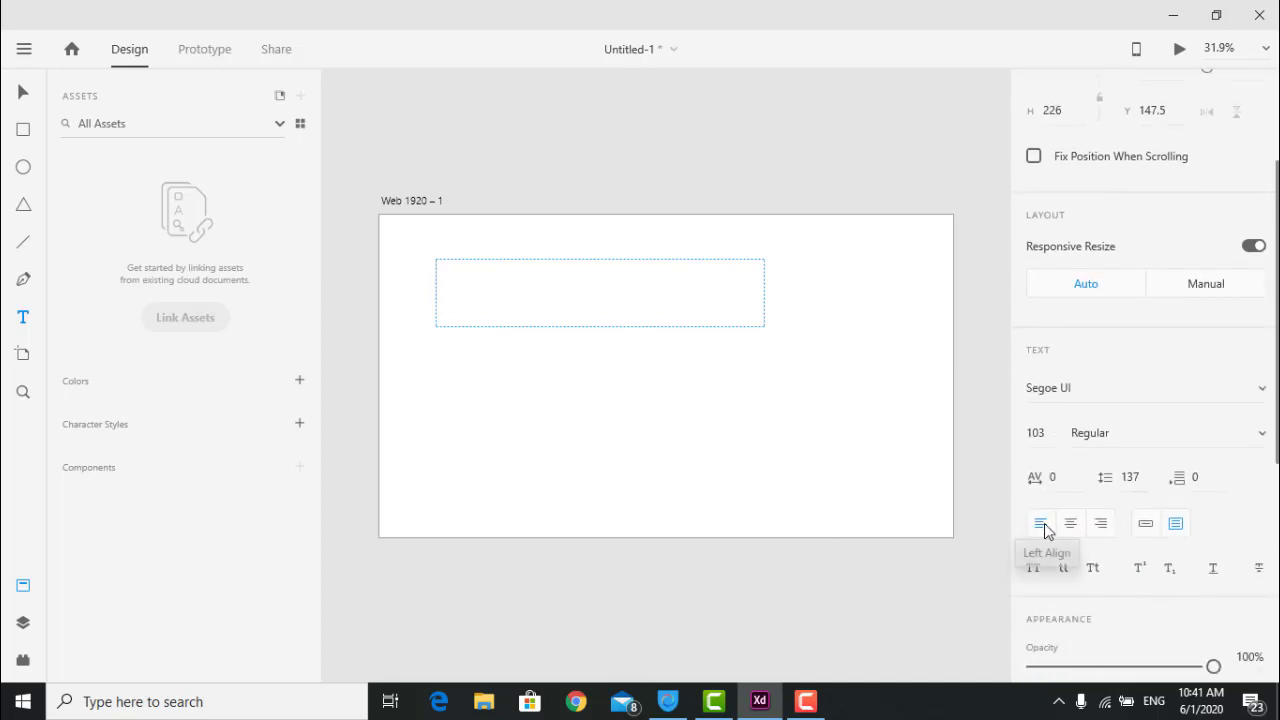
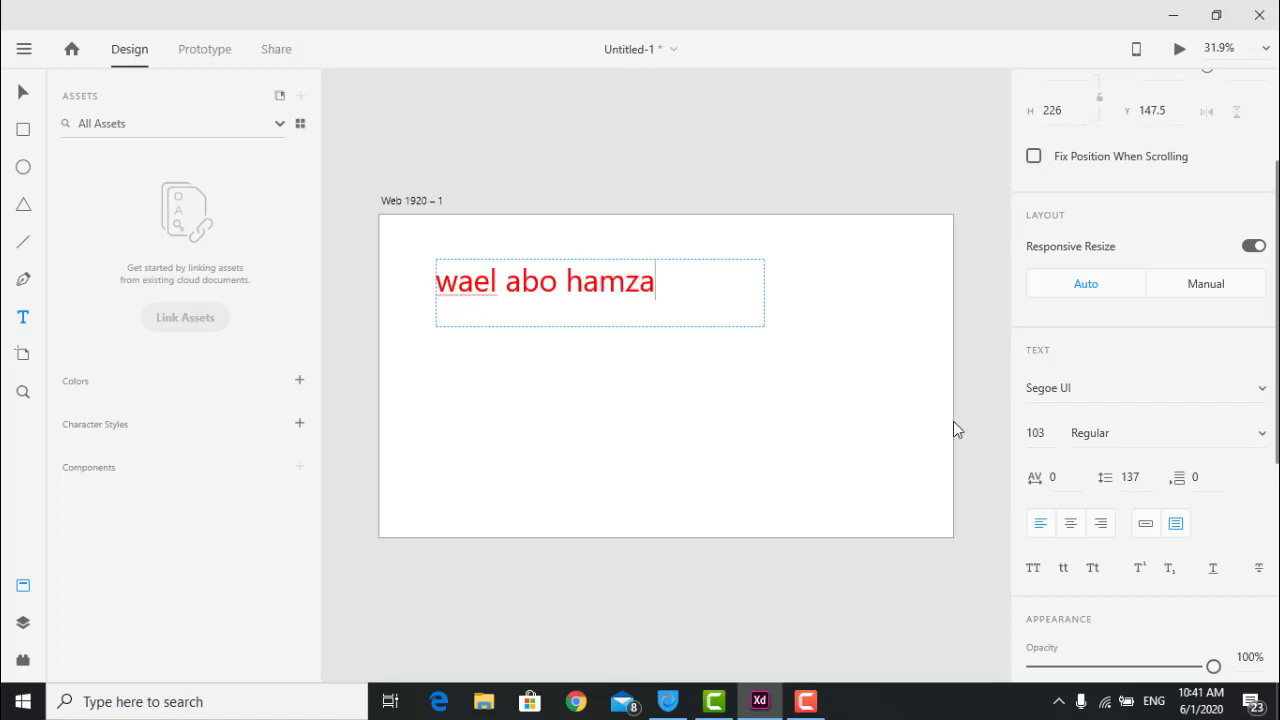
scroll(1105, 593, "down", 7)
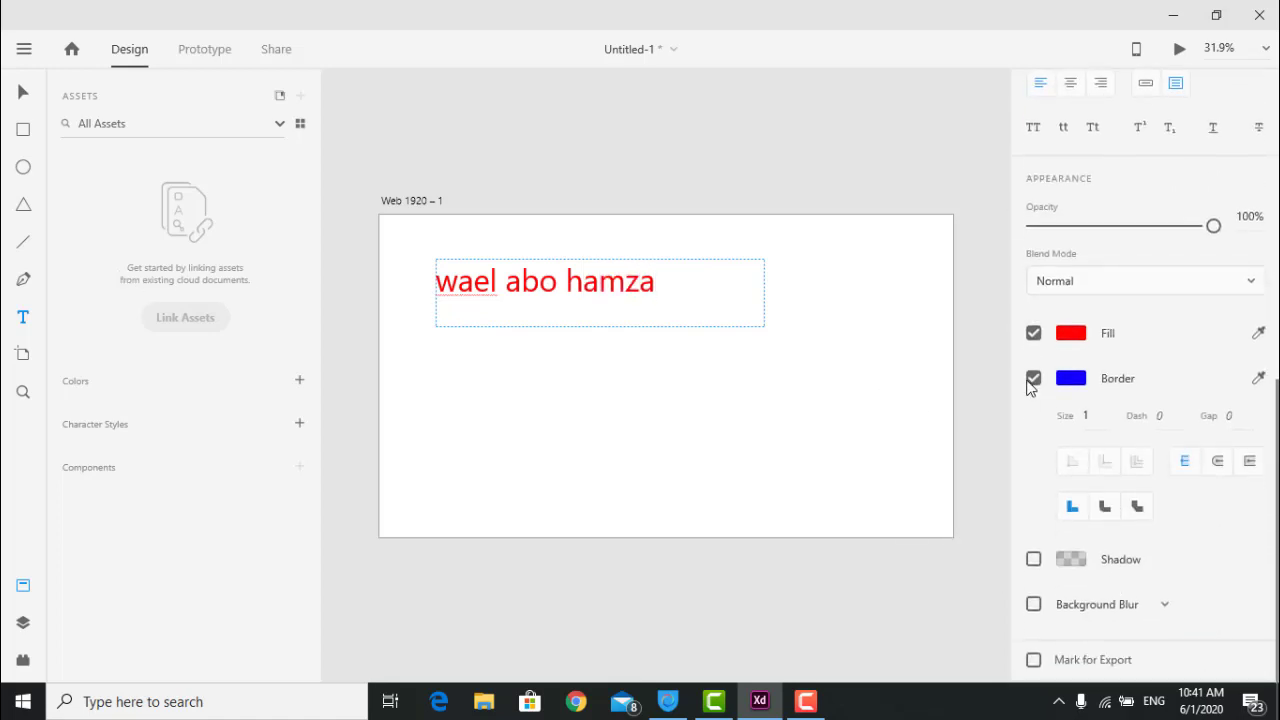
scroll(1075, 430, "up", 2)
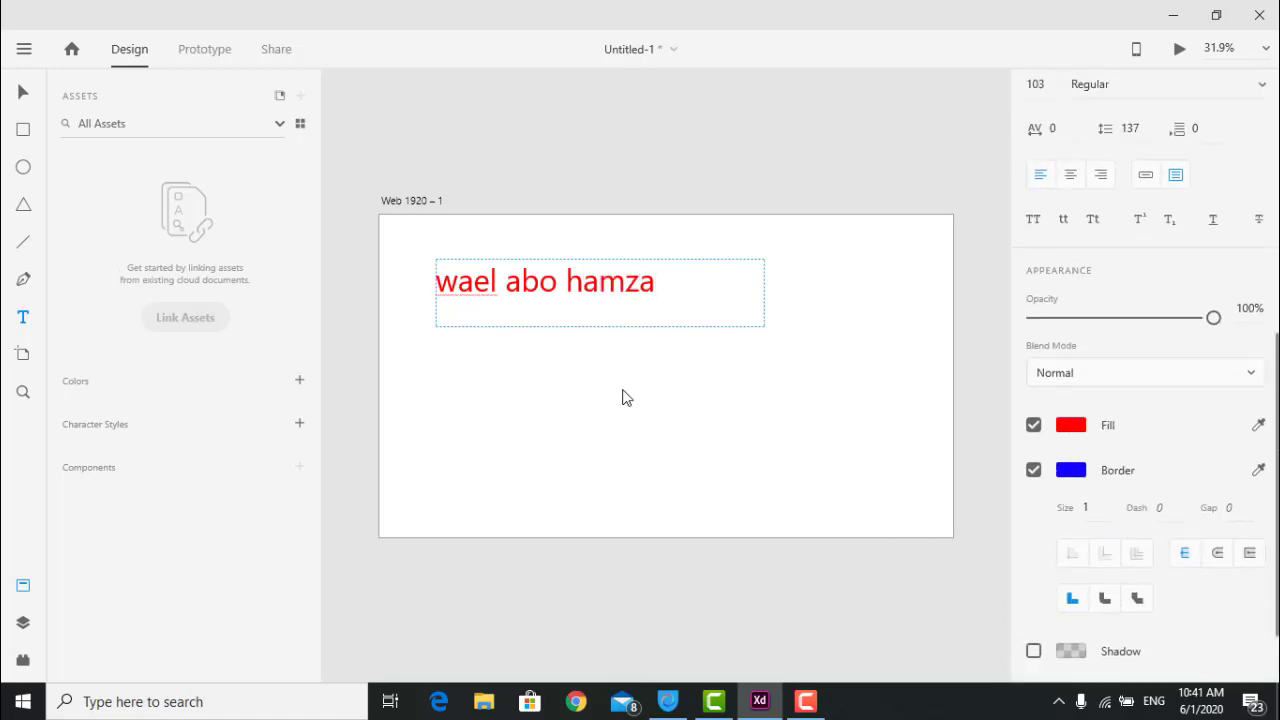
Give the name heading a blue border of size 3.
left_click(1071, 470)
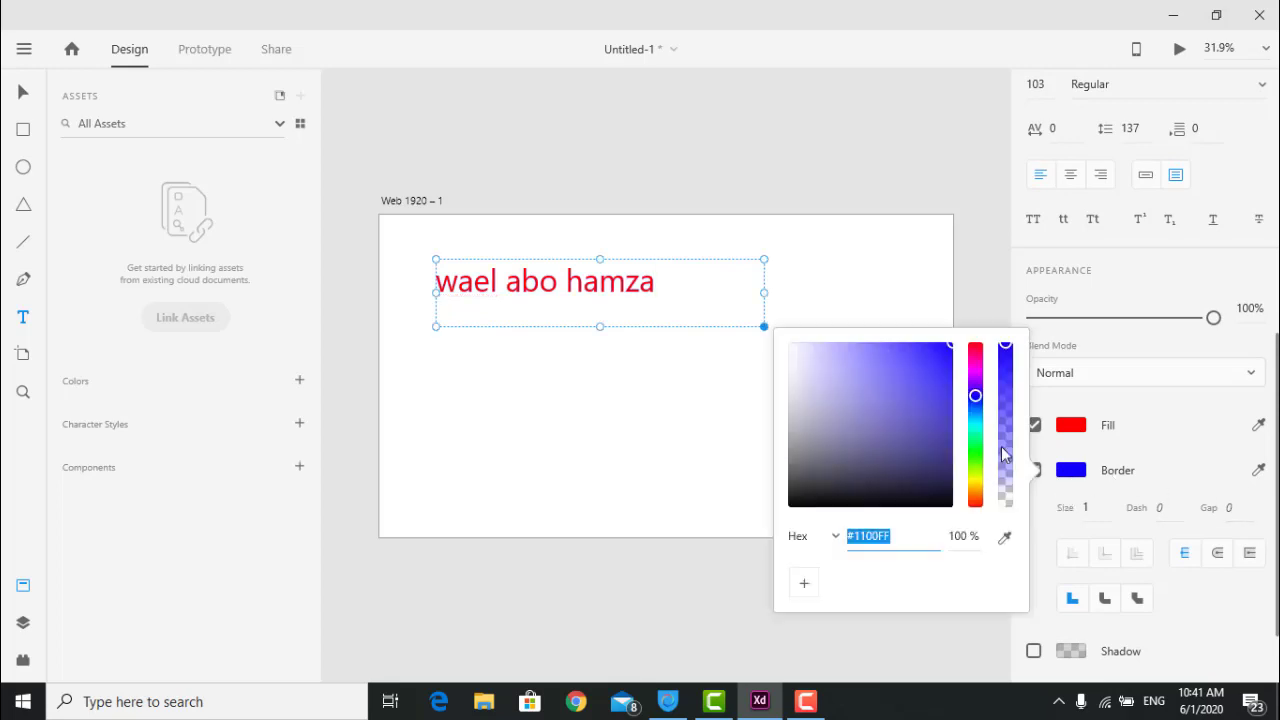
left_click(1135, 412)
left_click(1090, 507)
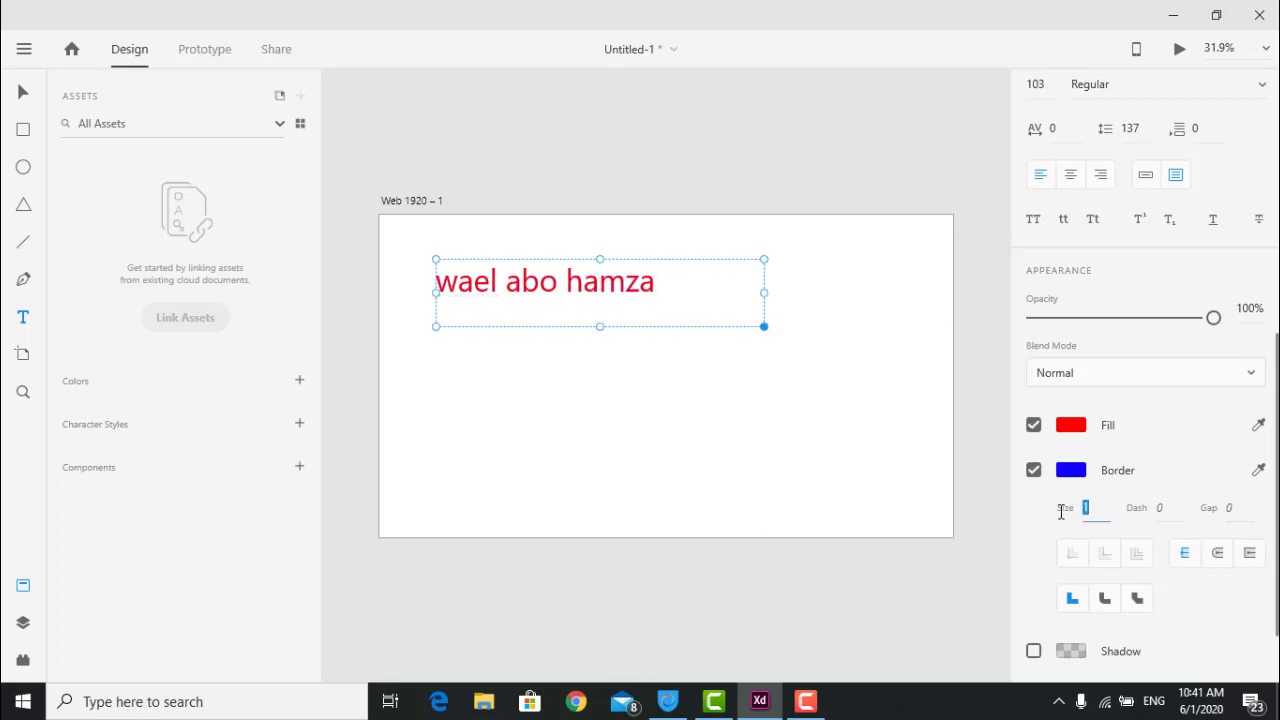
key("Up")
key("Up")
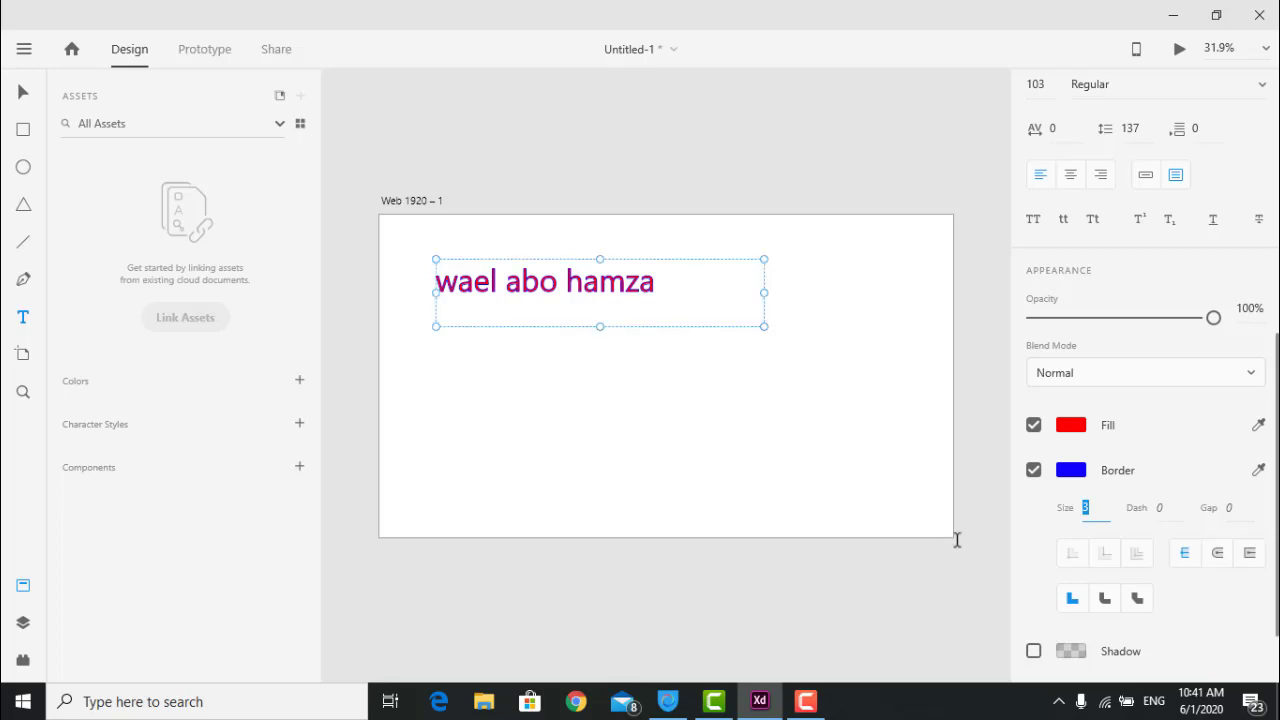
scroll(1145, 455, "up", 5)
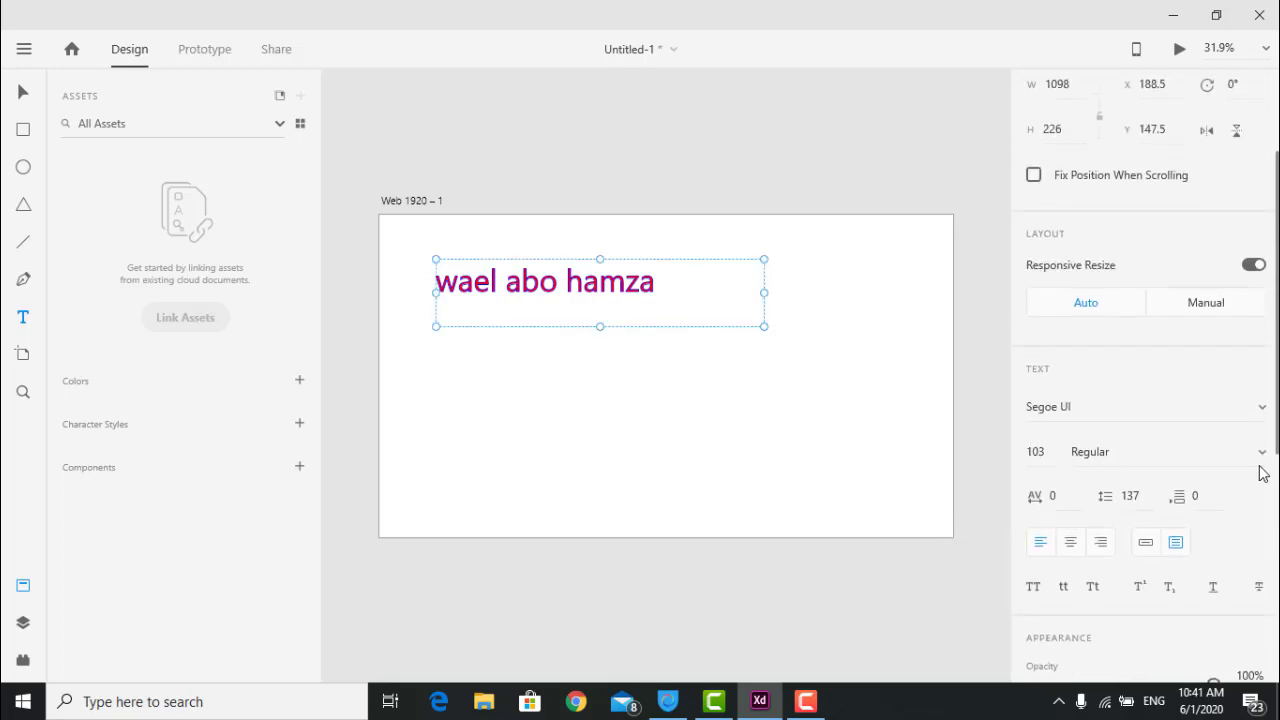
Change the heading's font to Segoe UI Historic.
left_click(1262, 453)
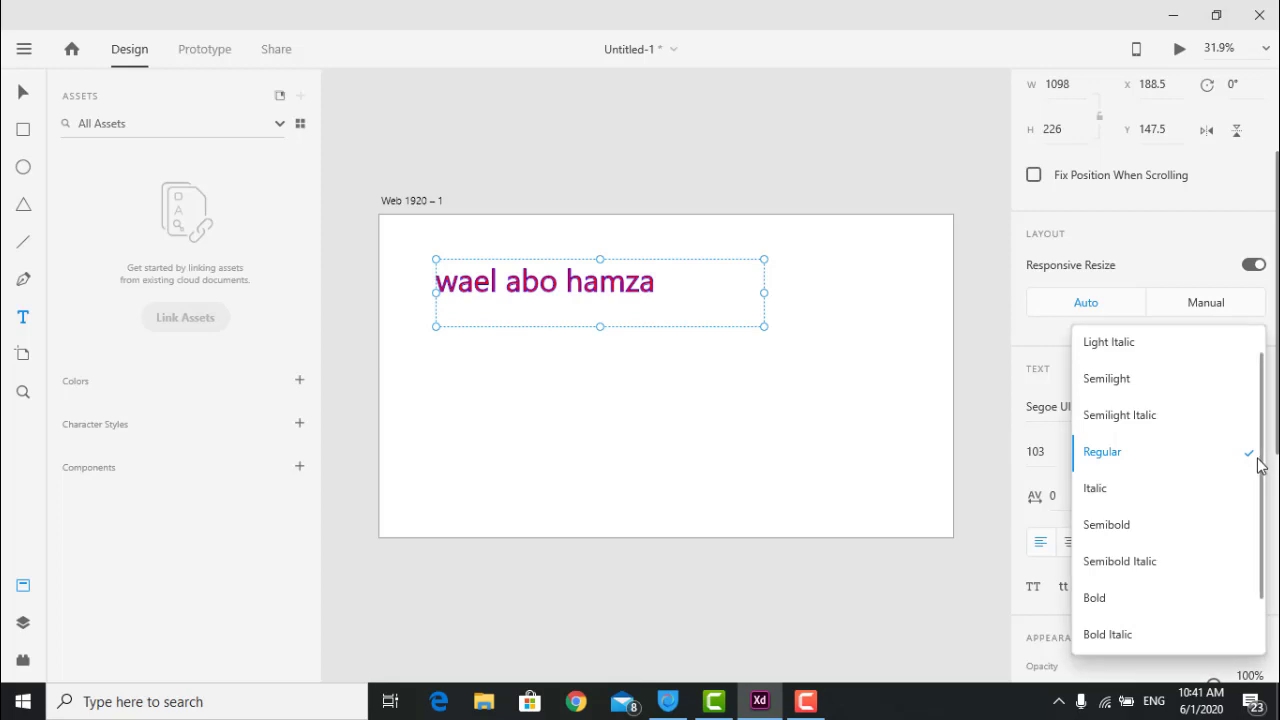
left_click(1121, 490)
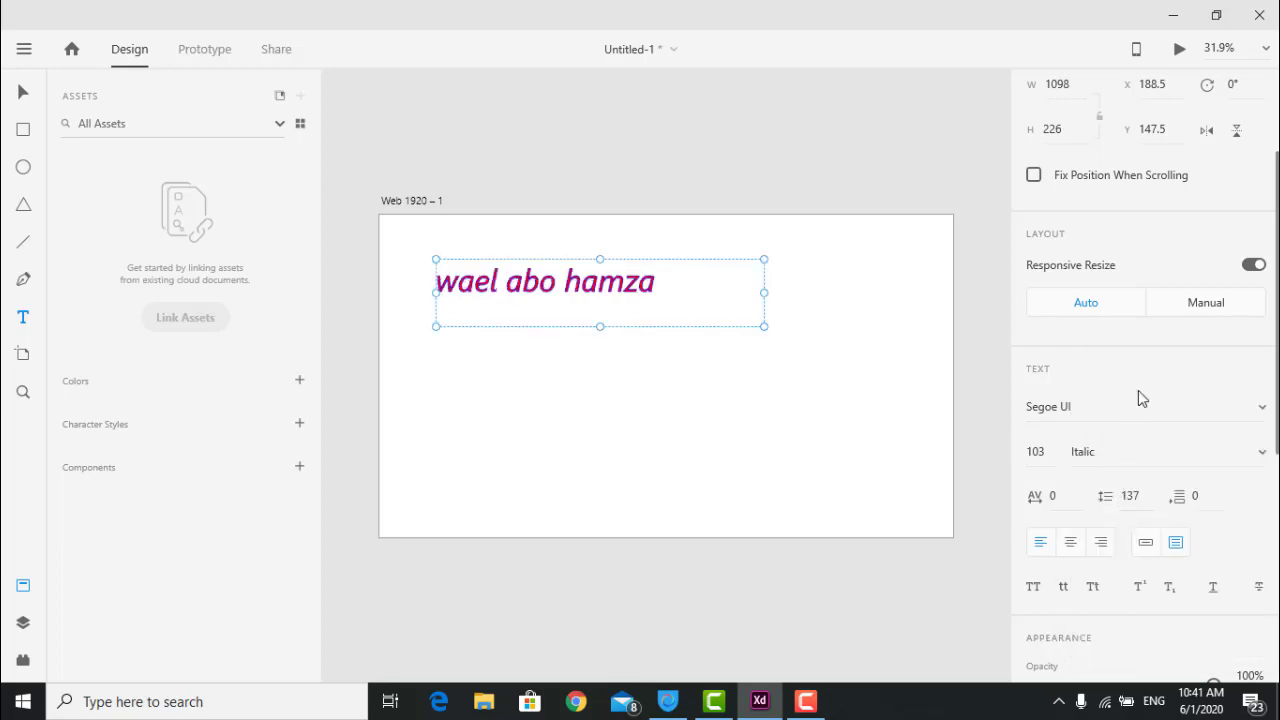
left_click(1264, 408)
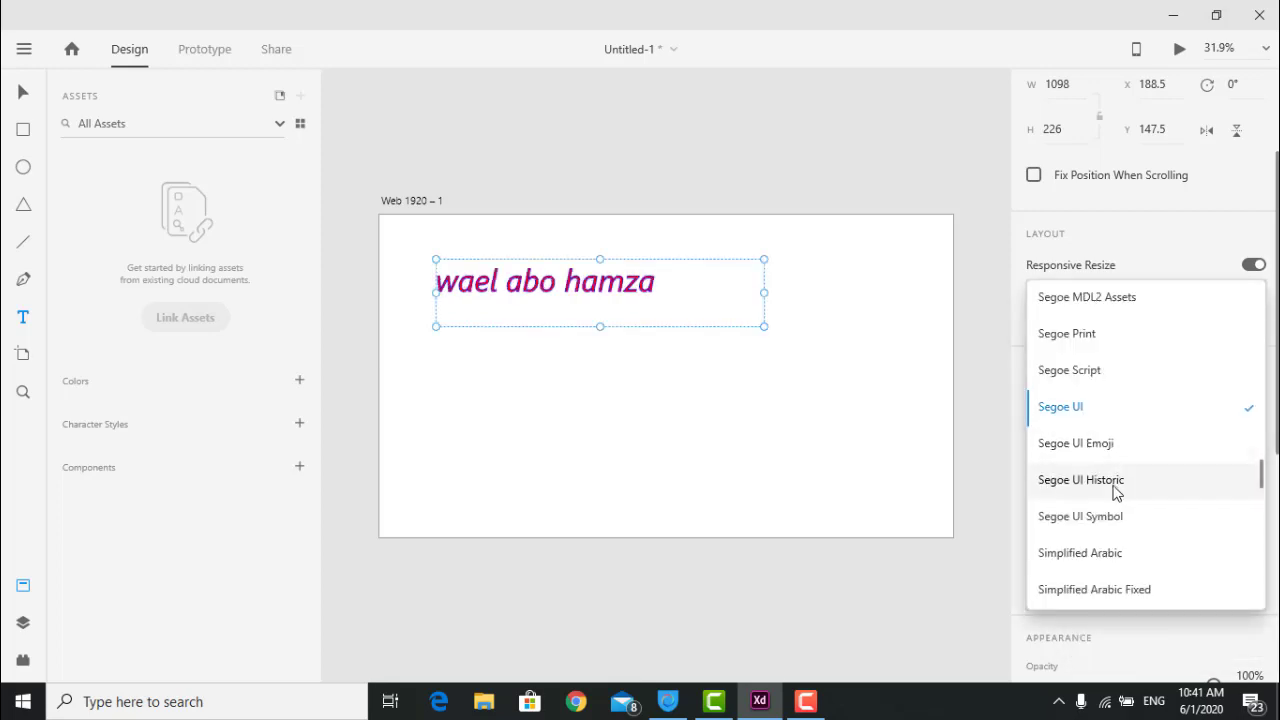
left_click(1114, 491)
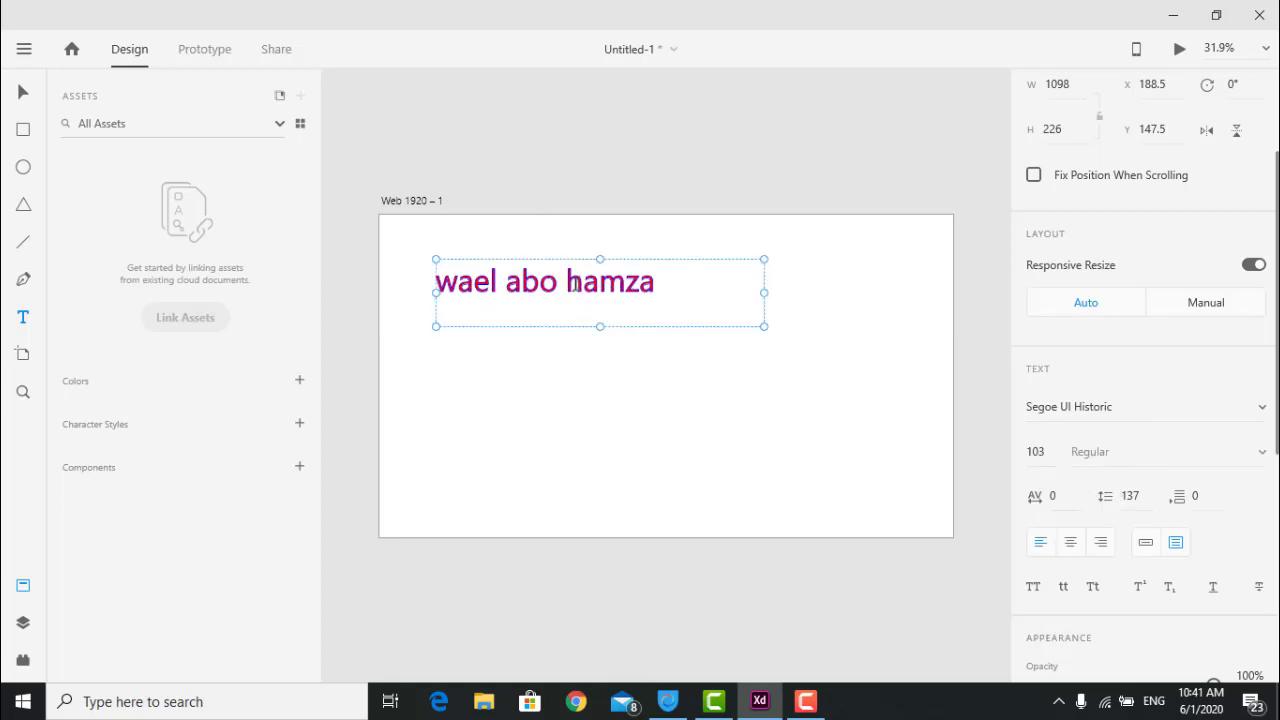
Select all the heading text and save it as a 103pt character style in Assets.
left_click_drag(721, 292, 411, 262)
left_click(527, 279)
key("ctrl+a")
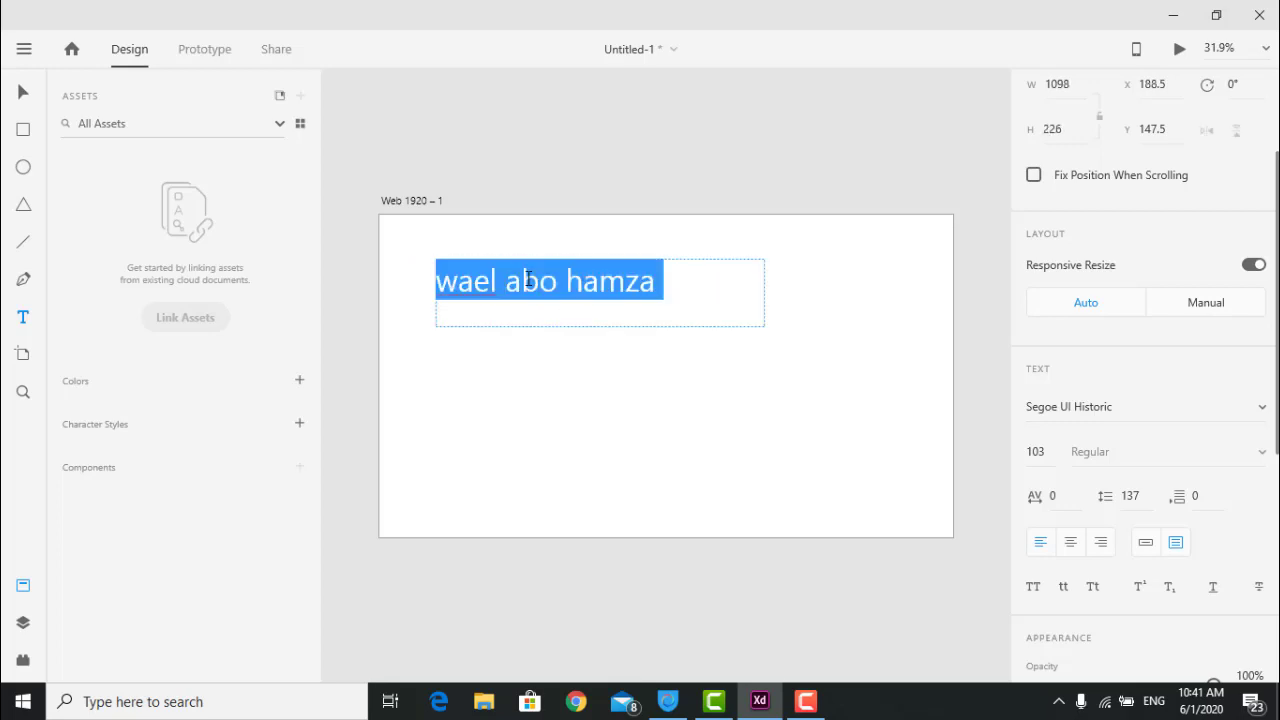
scroll(1217, 447, "down", 4)
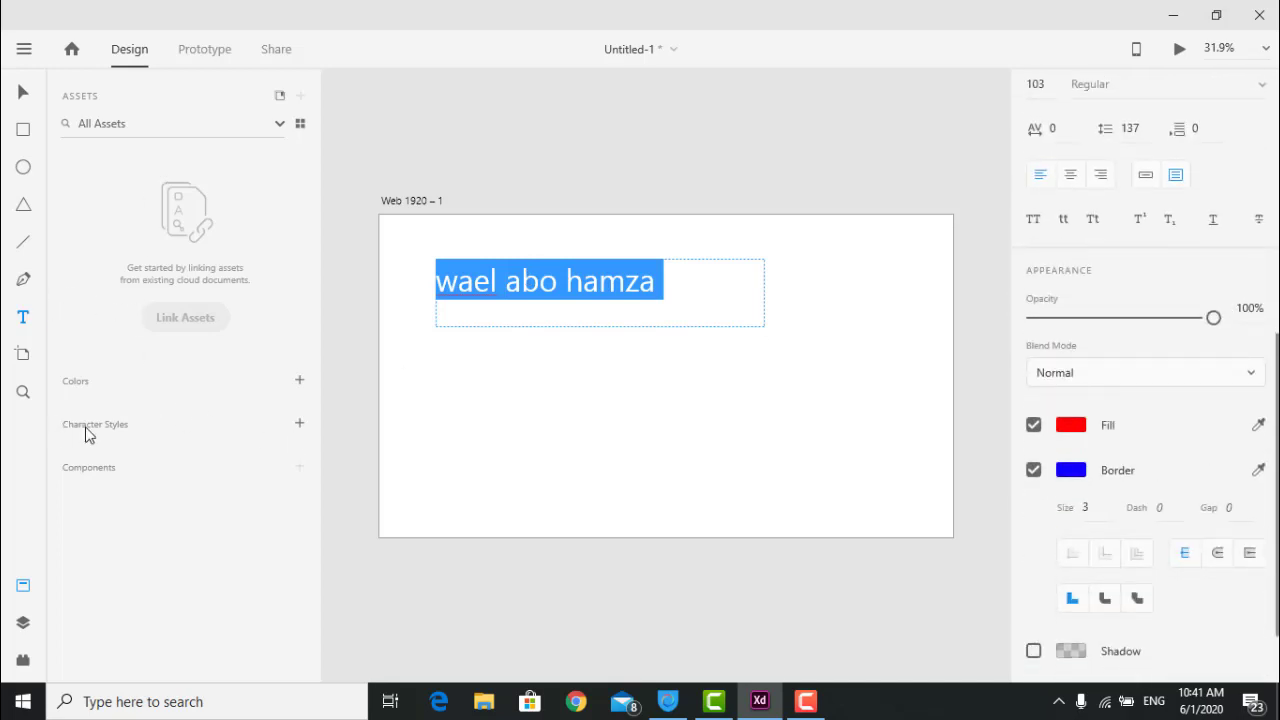
left_click(300, 423)
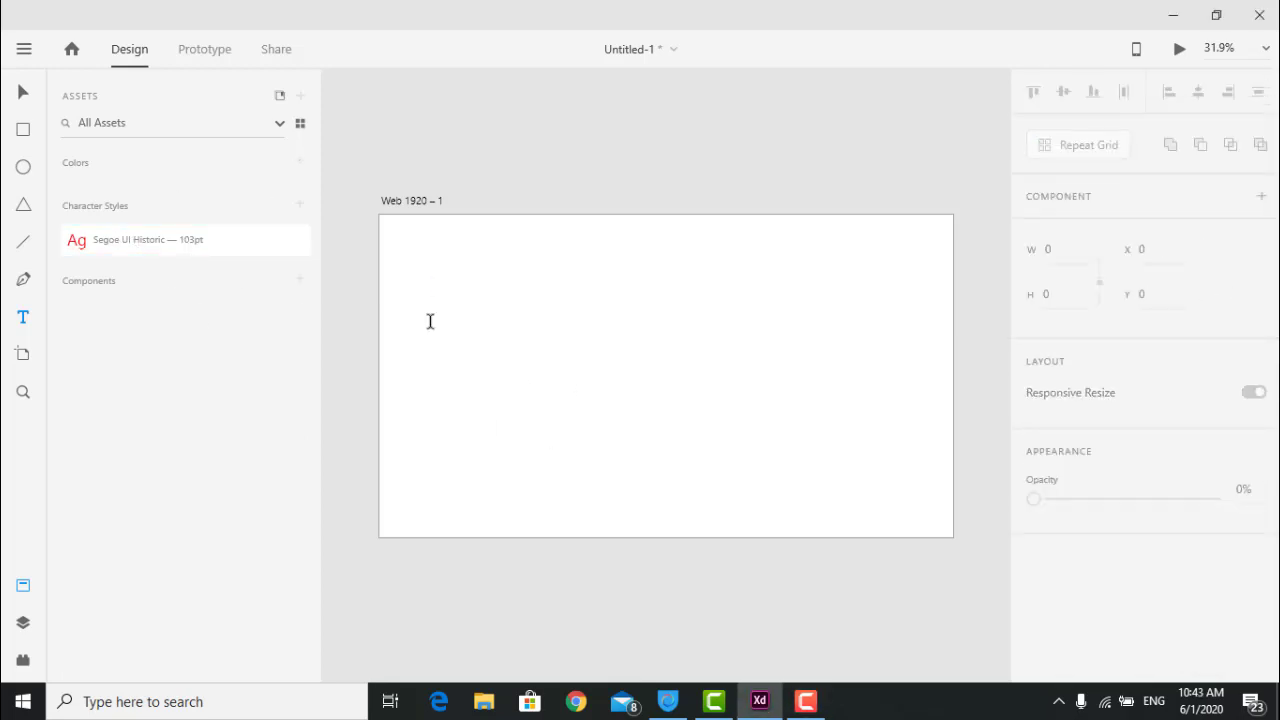
left_click(464, 331)
Type 'wadsf sdf dsfdsf' as new text and change its fill colour.
type("wadsf sdf dsfdsf")
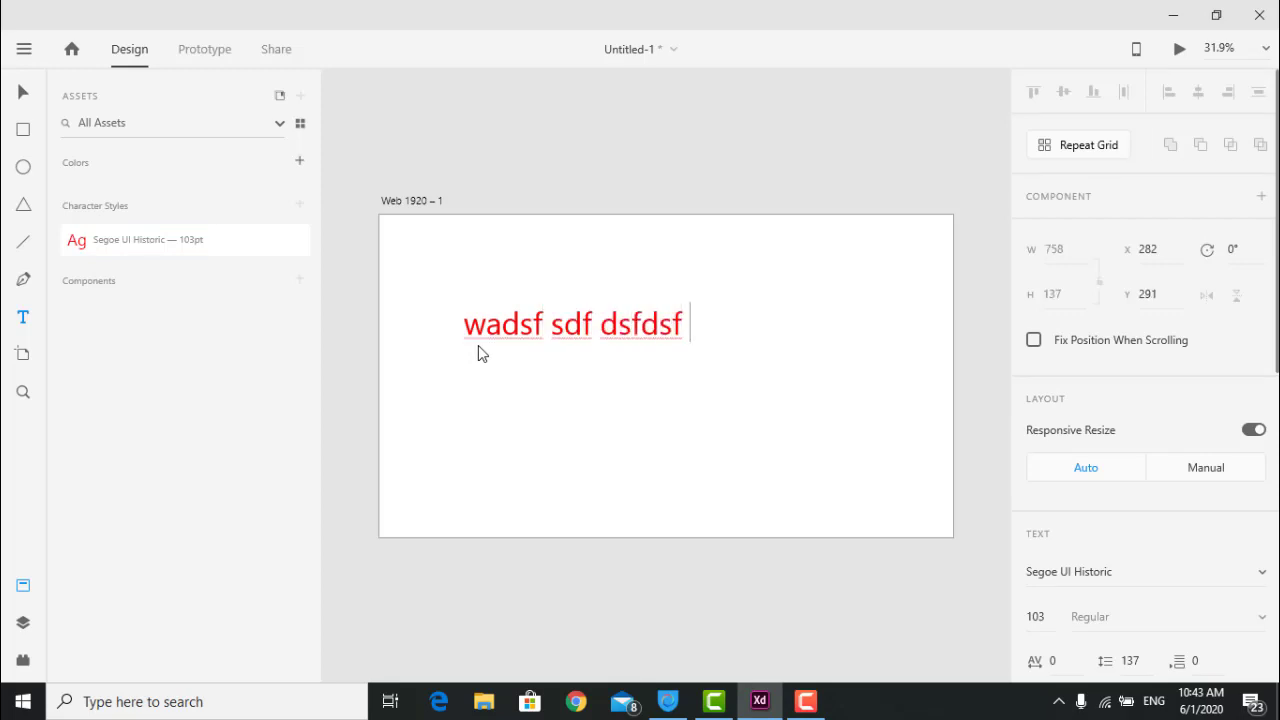
key("ctrl+a")
scroll(1219, 464, "down", 3)
scroll(1219, 464, "down", 1)
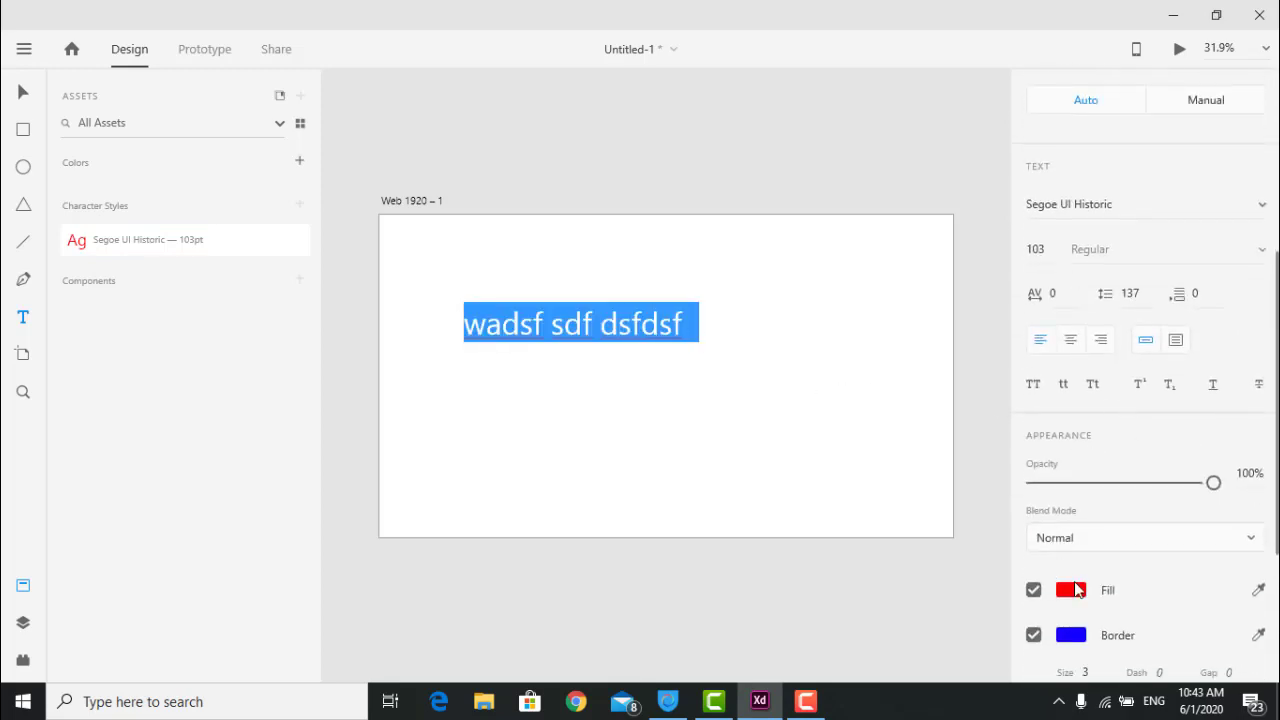
left_click(1076, 592)
left_click_drag(975, 511, 977, 529)
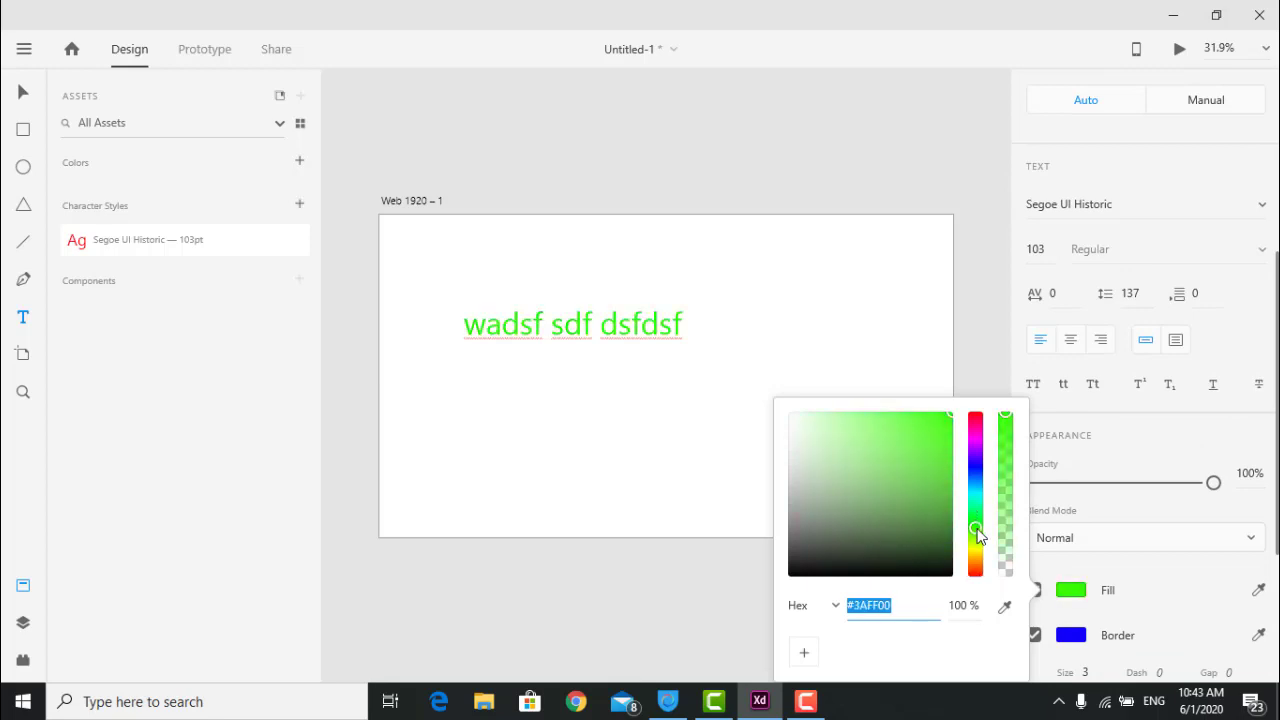
left_click(1141, 520)
scroll(1130, 512, "up", 4)
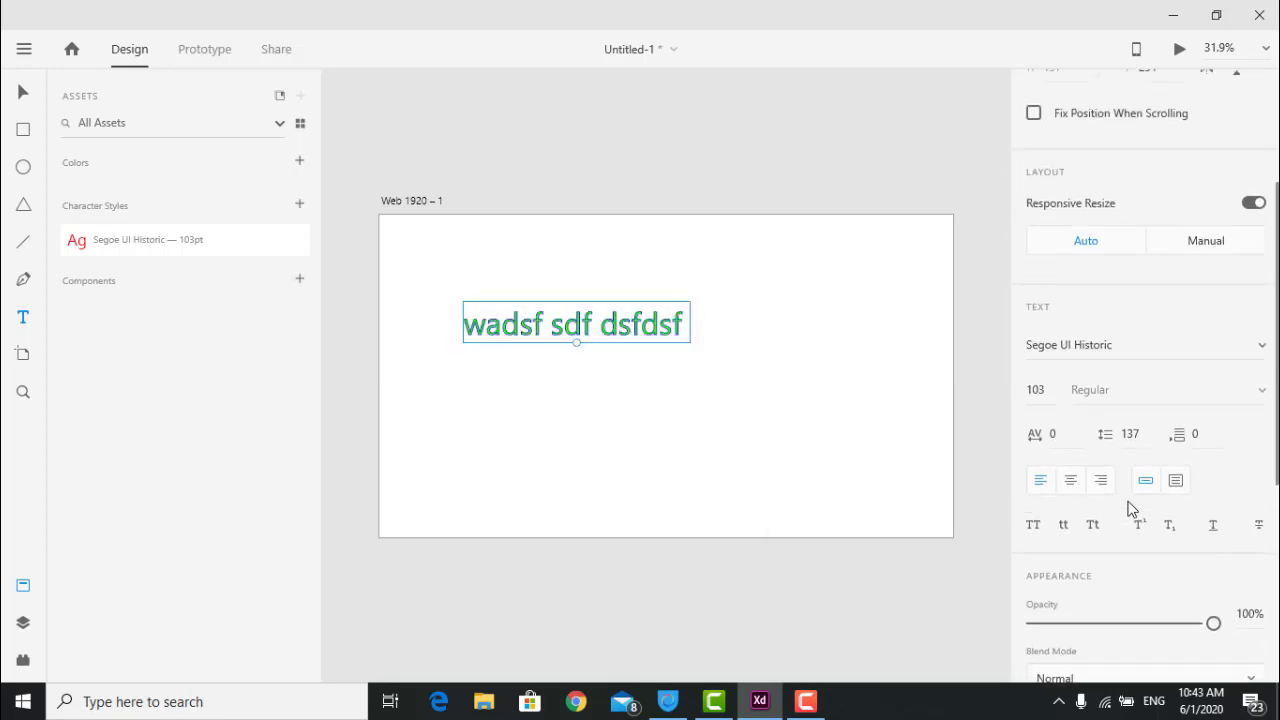
Set the new text to size 50 in the Sitka Text font.
left_click_drag(1050, 434, 1013, 438)
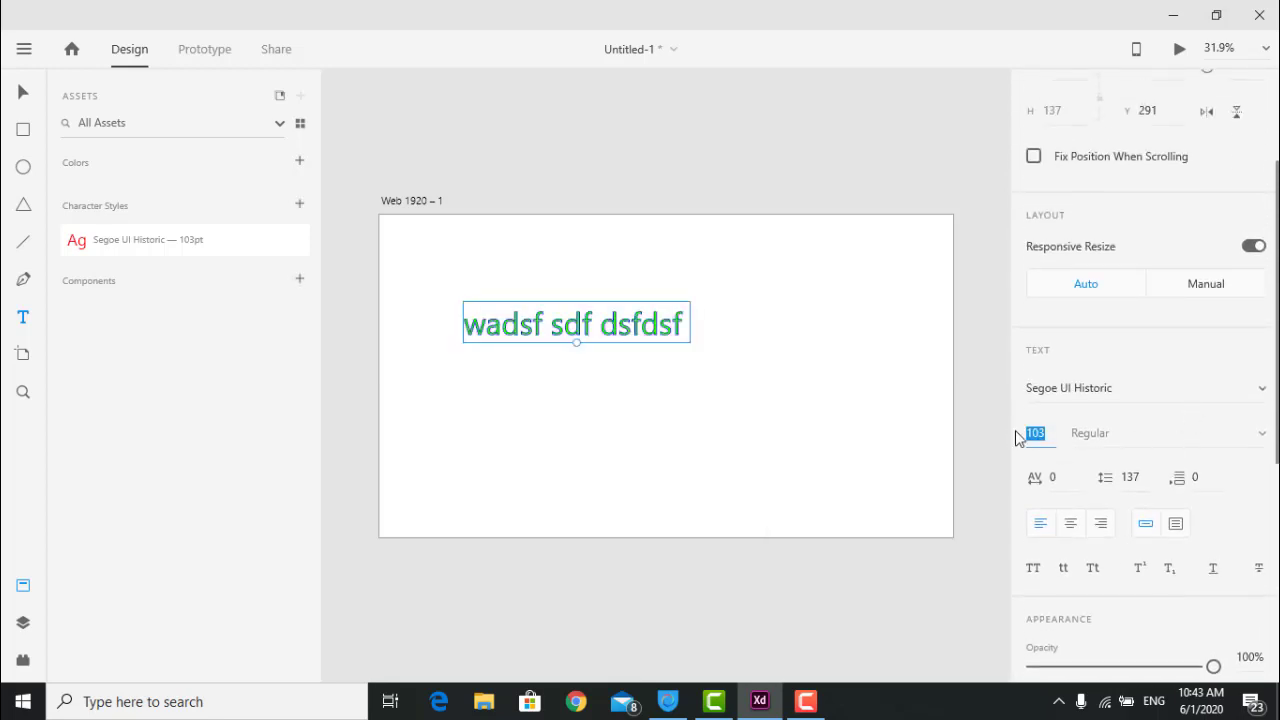
type("50")
key("Return")
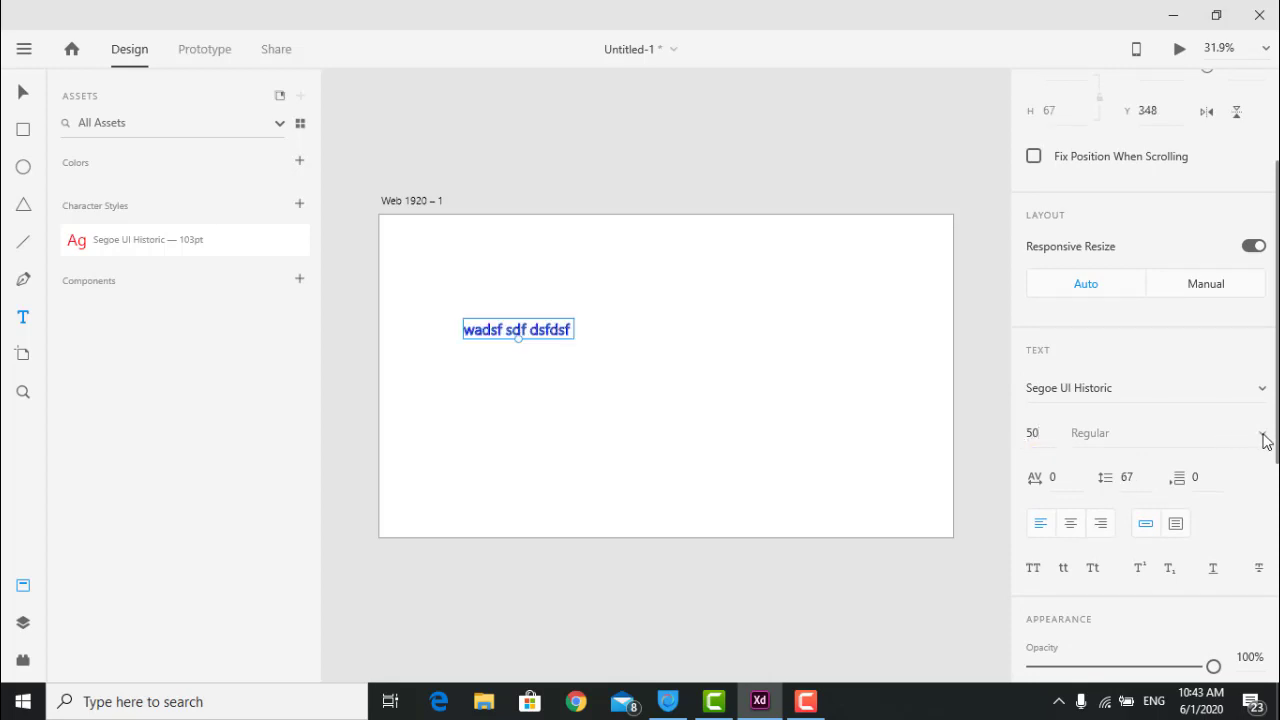
left_click(1258, 390)
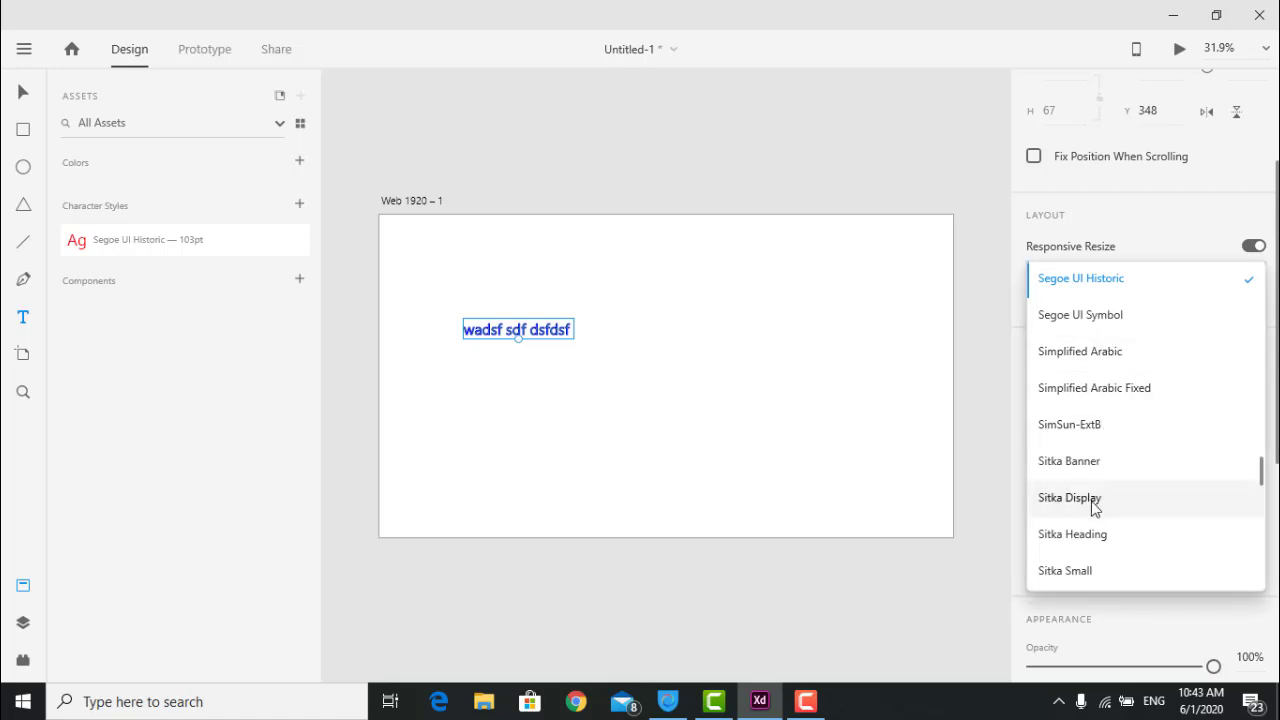
scroll(1070, 500, "down", 2)
left_click(1078, 497)
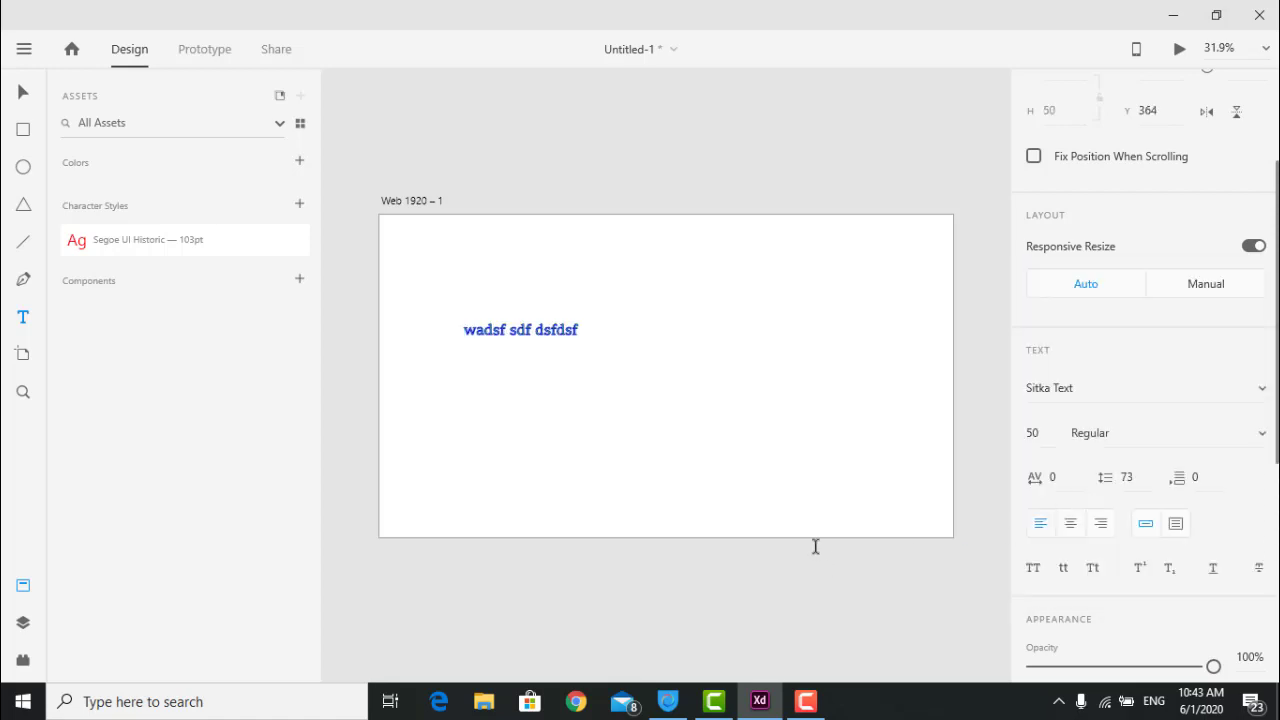
scroll(675, 420, "down", 1)
left_click(672, 229)
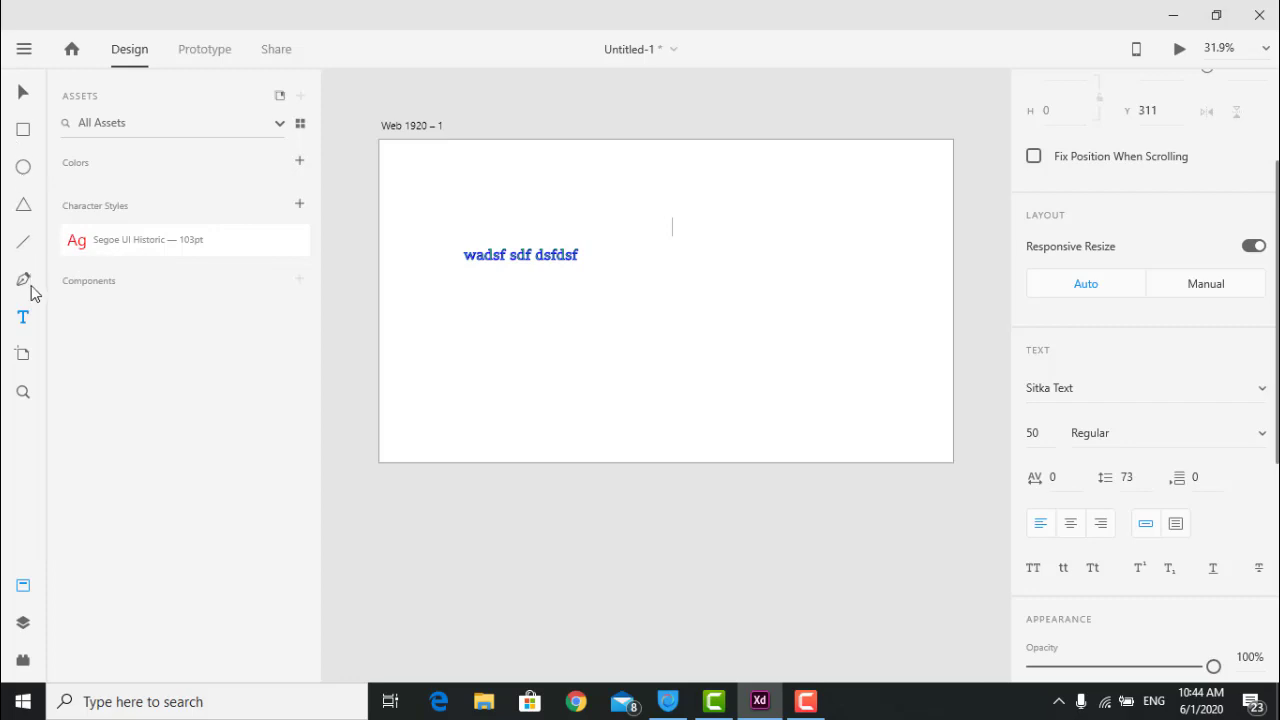
Apply the saved Segoe UI Historic character style to the Sitka Text line.
left_click(561, 256)
double_click(561, 254)
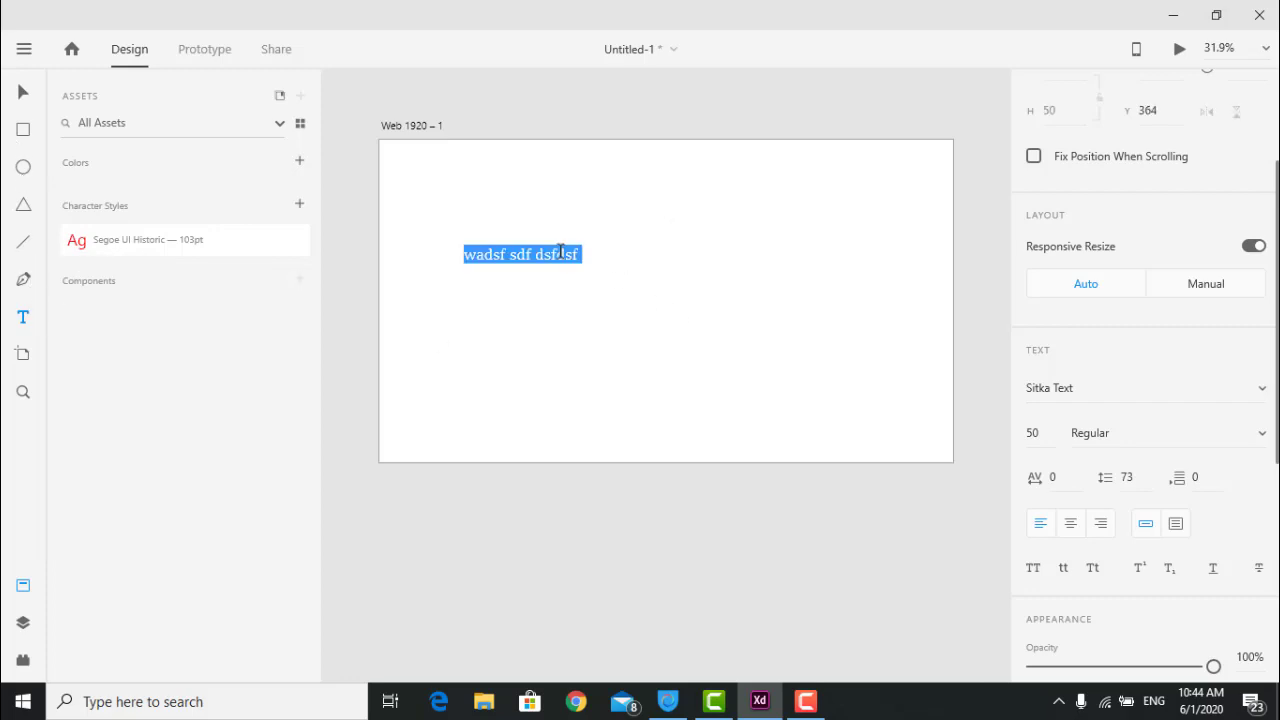
left_click(110, 245)
key("Escape")
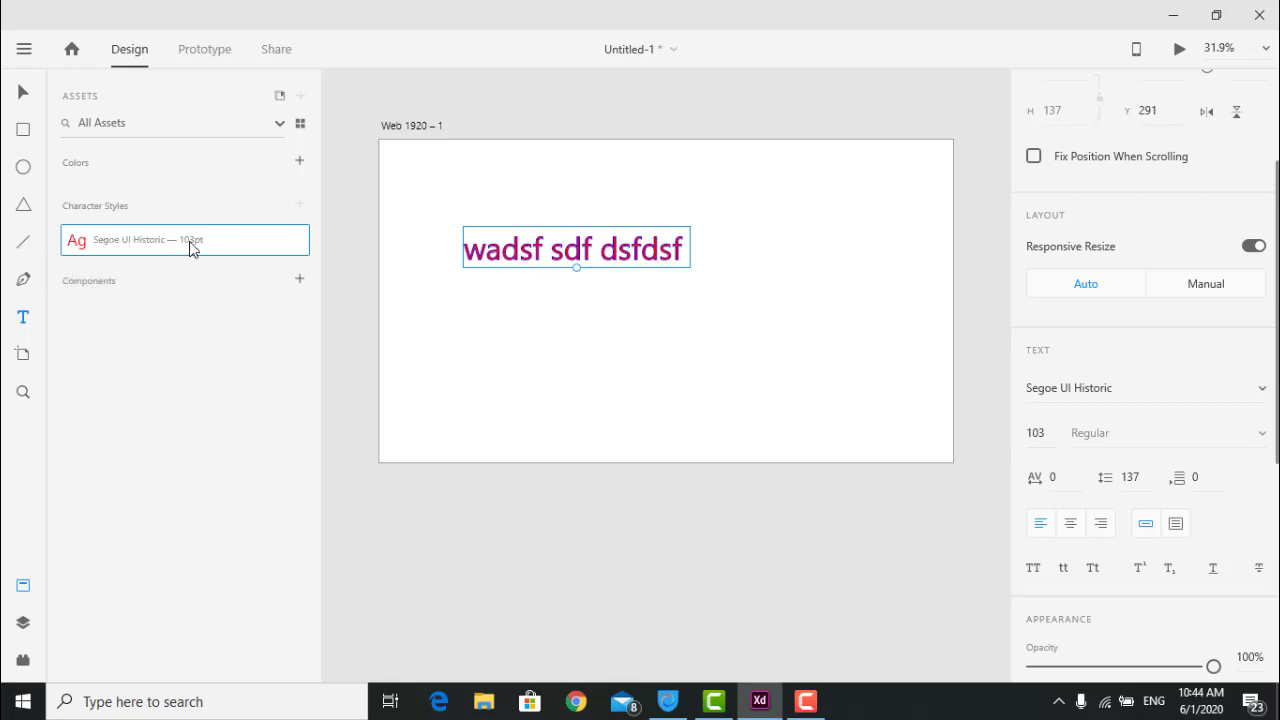
mouse_move(196, 250)
Add text lines 'fdgvfdg df gfdg', 'fd gdfg fdgfdg dfg' and 'fdgfdg ffg f' below.
left_click(661, 309)
type("fdgvfdg df gfdg")
key("Escape")
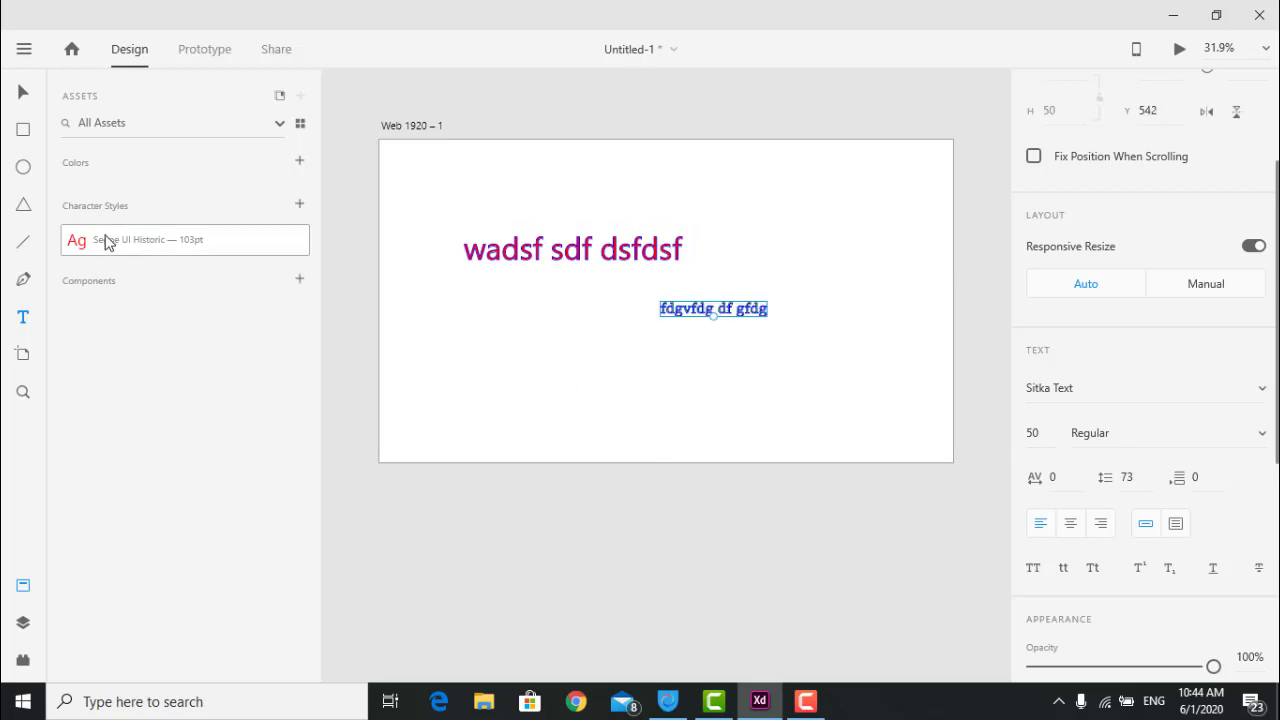
left_click(647, 359)
type("fd gdfg fdgfdg dfg")
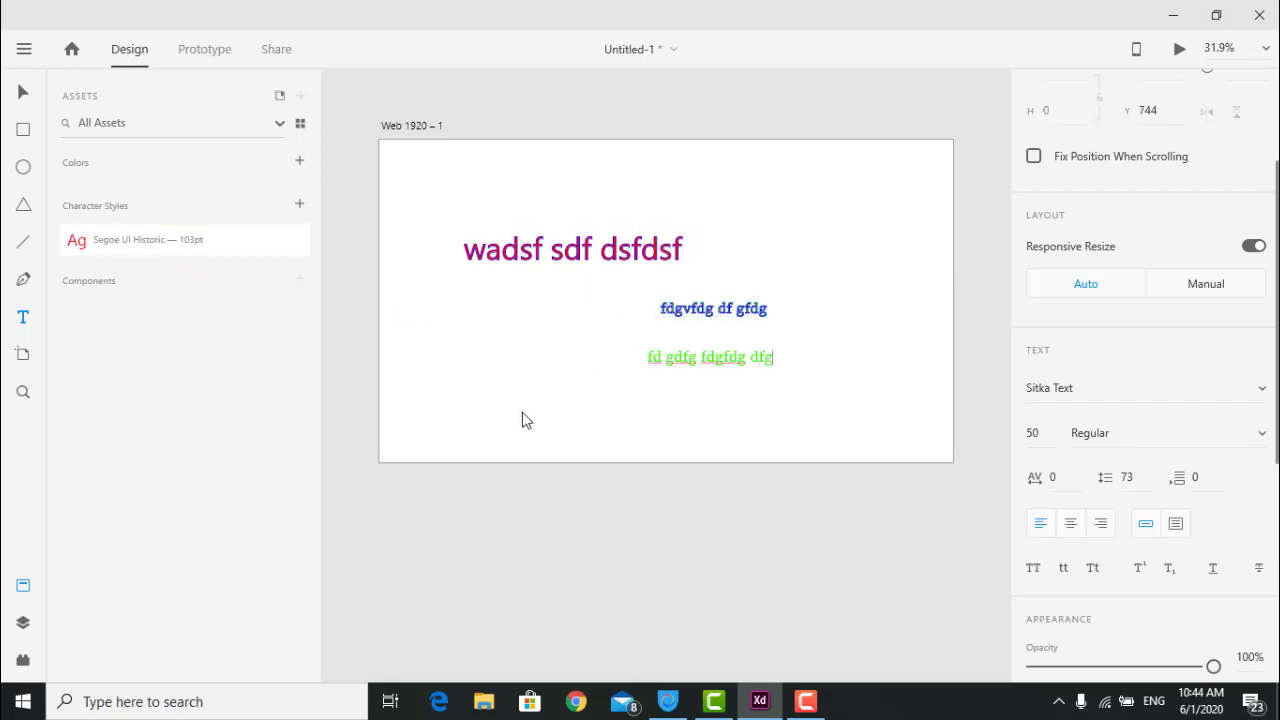
key("Escape")
left_click(521, 408)
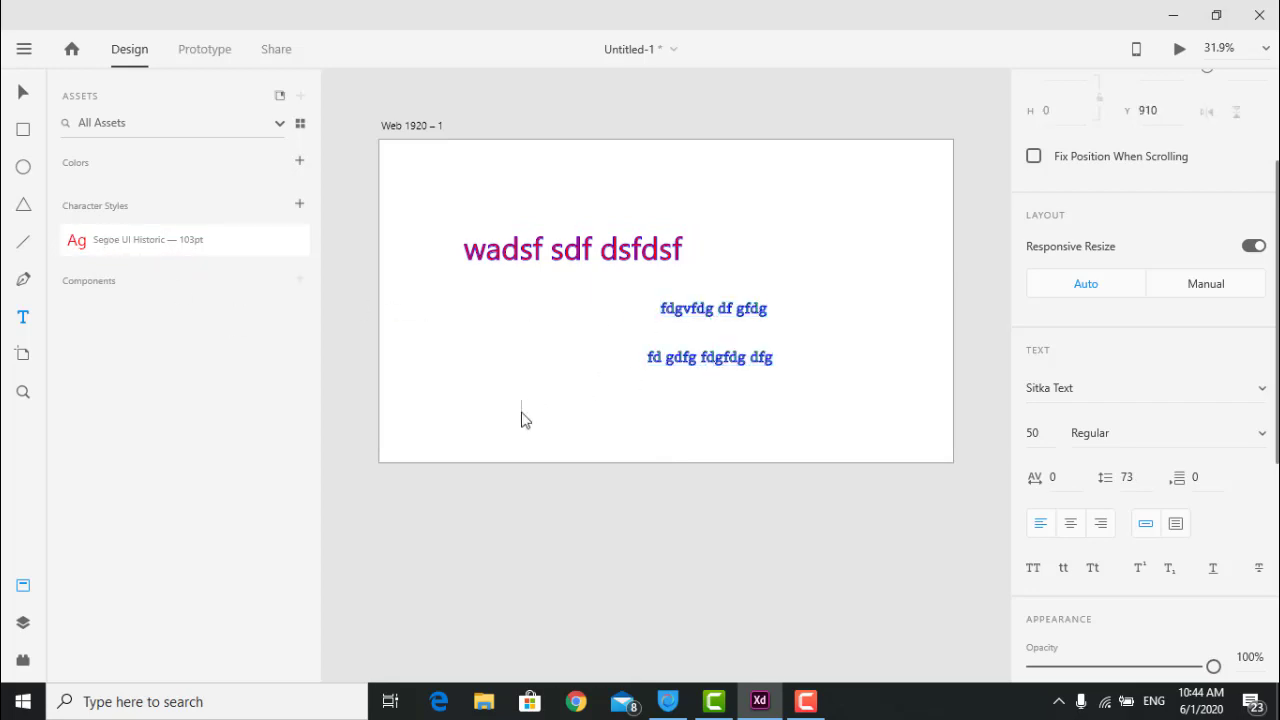
left_click(587, 430)
type("fdgfdg ffg f")
Apply the saved character style to the bottom, middle and upper text lines.
double_click(625, 425)
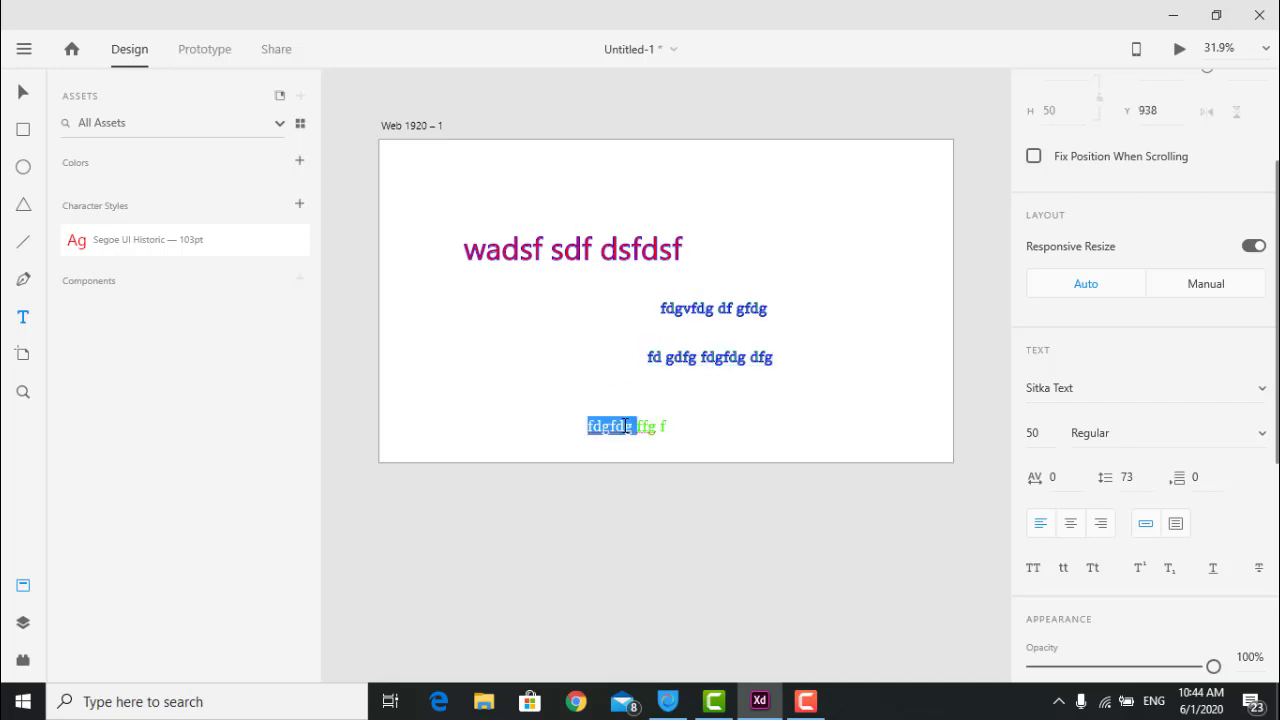
key("ctrl+a")
left_click(170, 242)
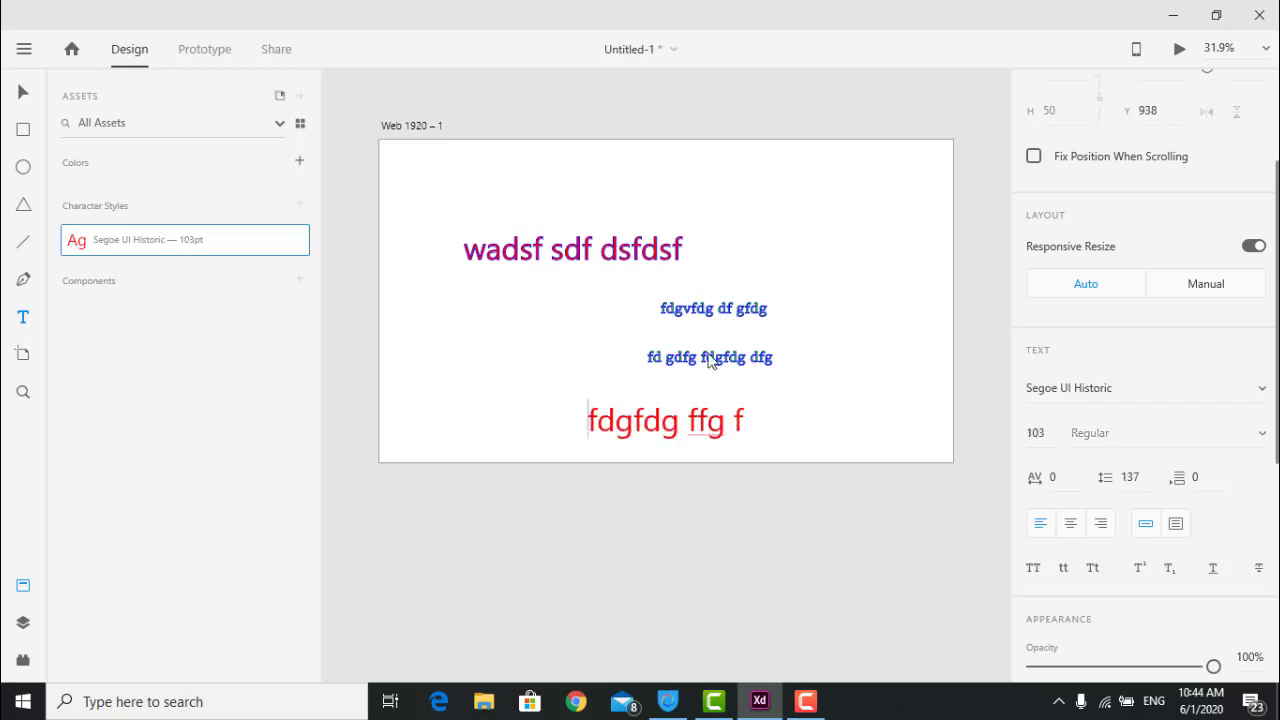
left_click(719, 362)
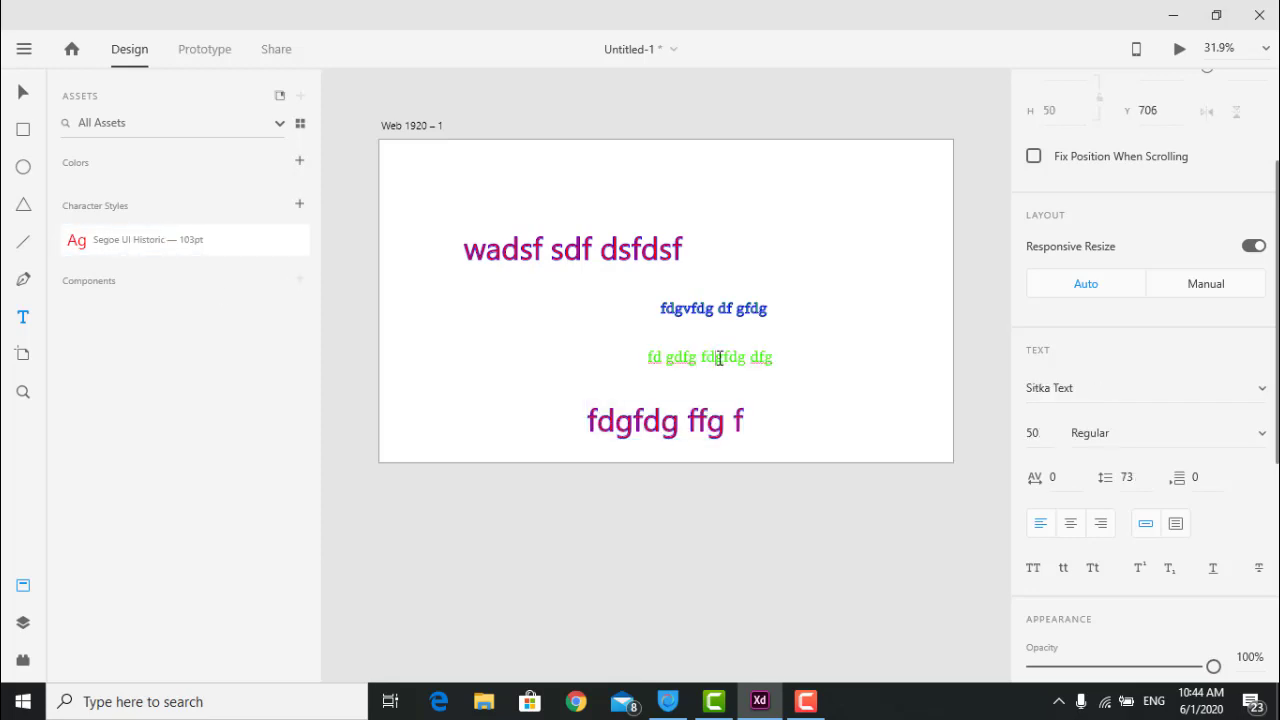
key("Return")
left_click(300, 242)
key("Escape")
left_click(697, 312)
key("Return")
left_click(108, 245)
key("Escape")
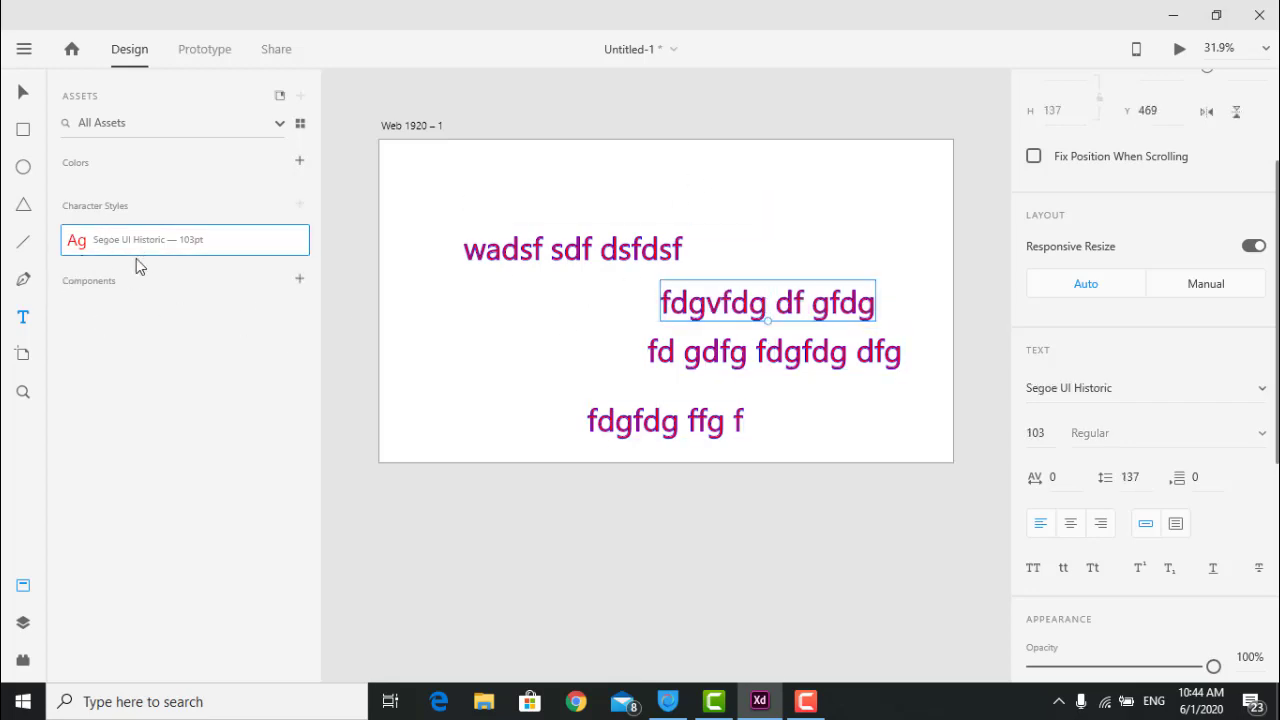
Marquee-select all the text objects on the artboard and delete them.
double_click(587, 237)
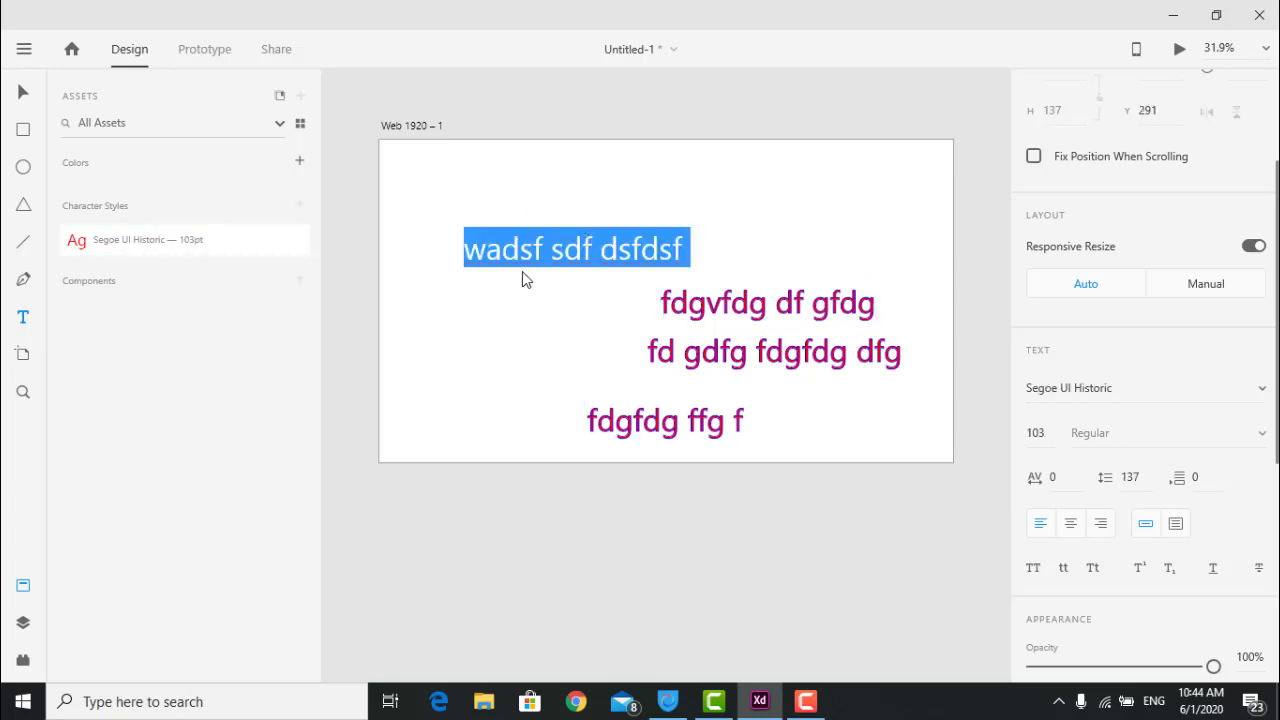
left_click(466, 228)
left_click_drag(486, 171, 844, 411)
key("Delete")
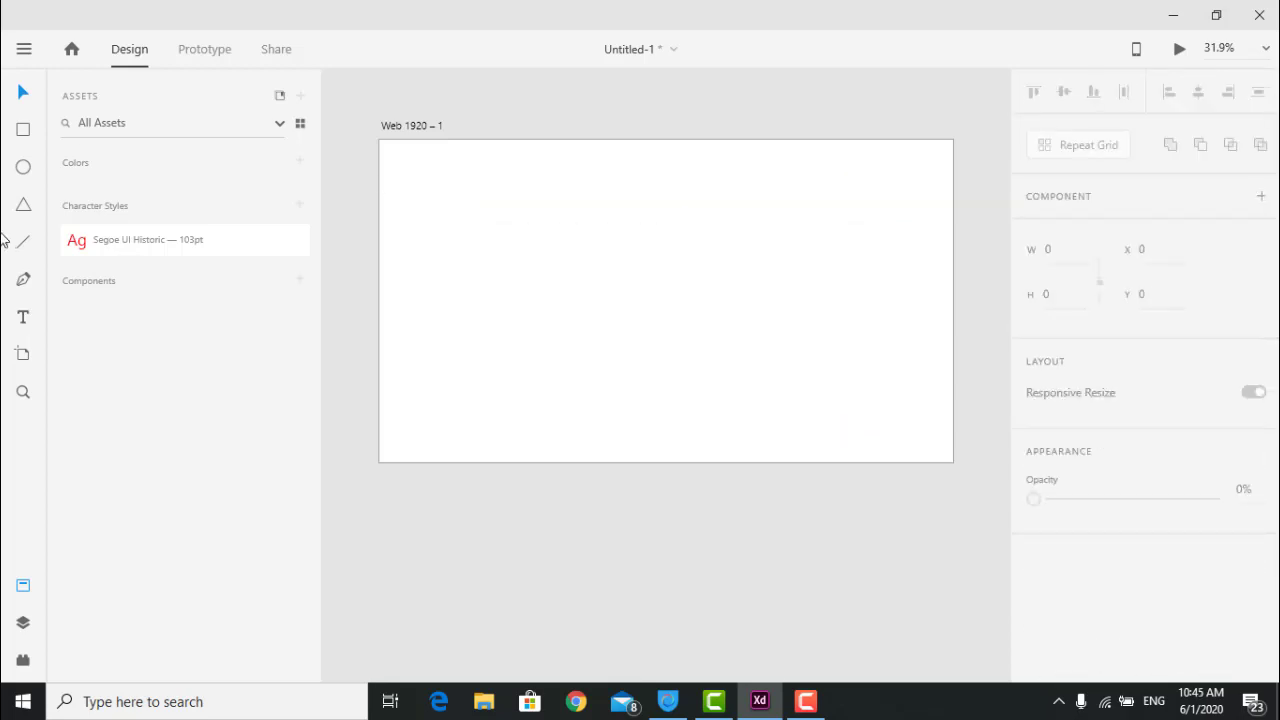
Draw a large circle on the artboard and fill it bright green.
left_click(27, 169)
left_click_drag(473, 179, 495, 201)
mouse_move(583, 270)
left_mouse_down()
mouse_move(686, 331)
mouse_move(654, 356)
left_mouse_up()
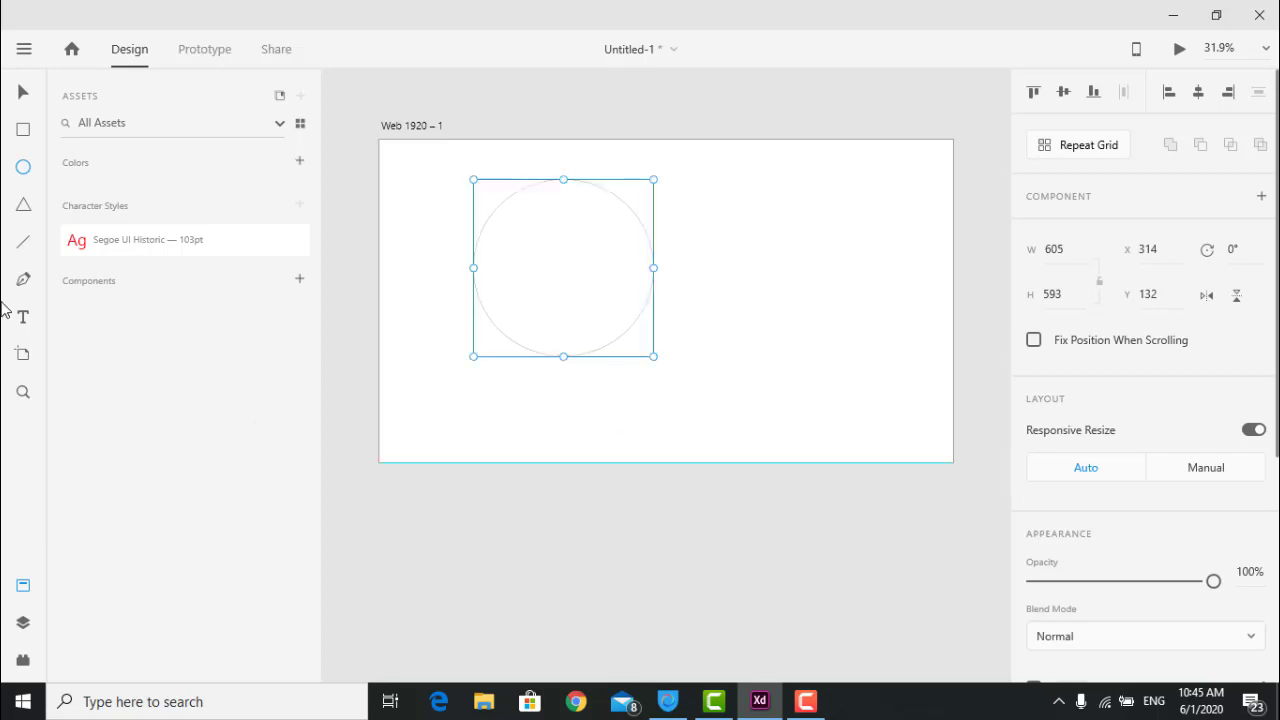
scroll(1182, 479, "down", 5)
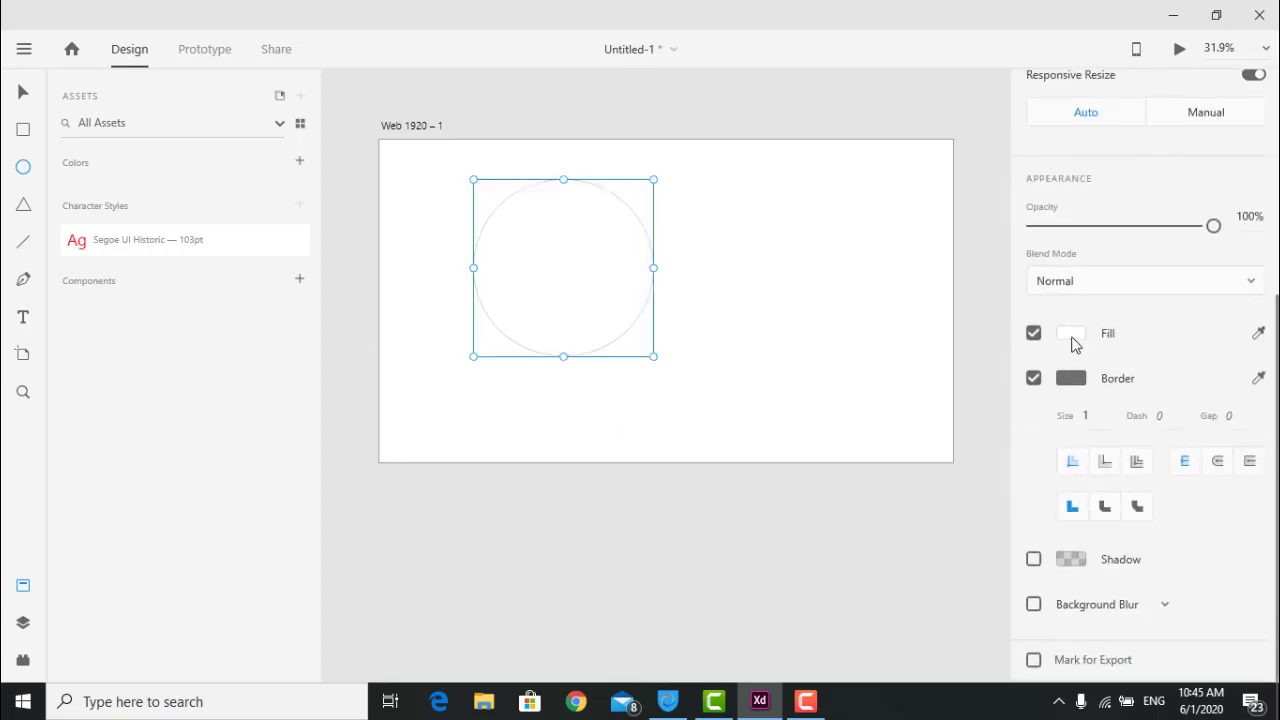
left_click(1071, 333)
left_click(975, 324)
left_click_drag(950, 222, 958, 162)
left_click(711, 248)
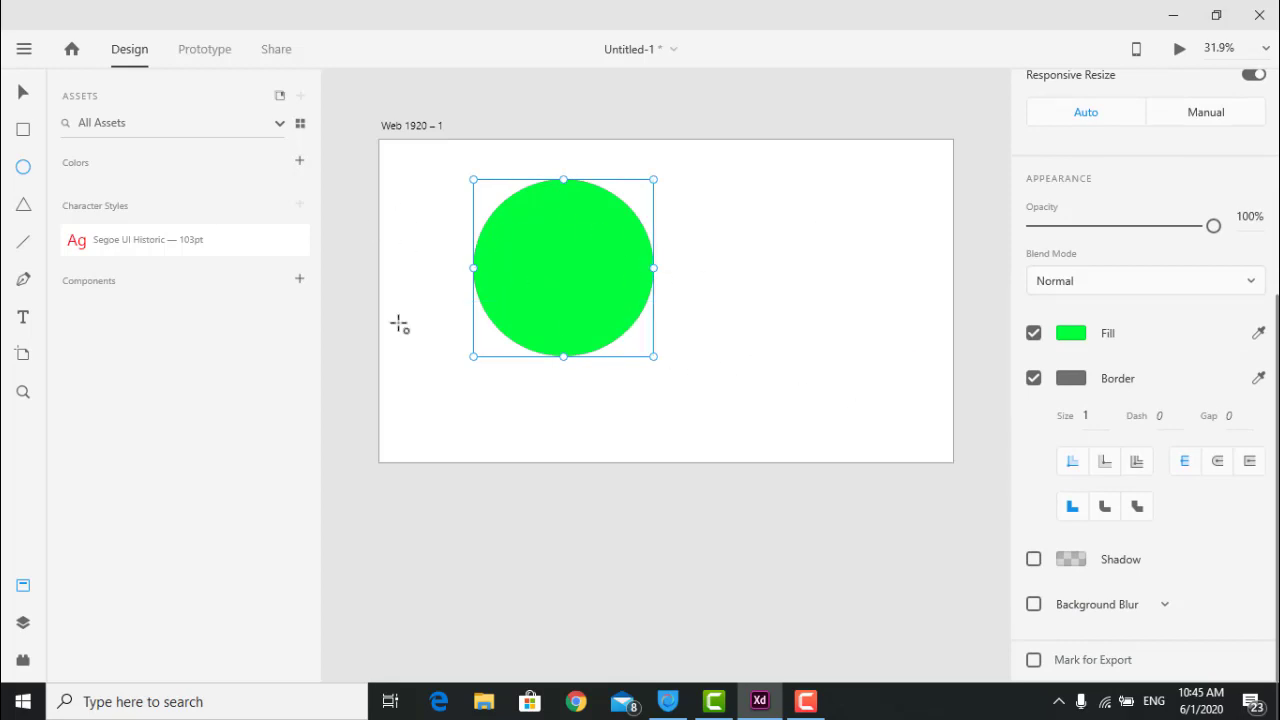
Turn the green circle into Component 1, place two instances, then delete them.
left_click(299, 280)
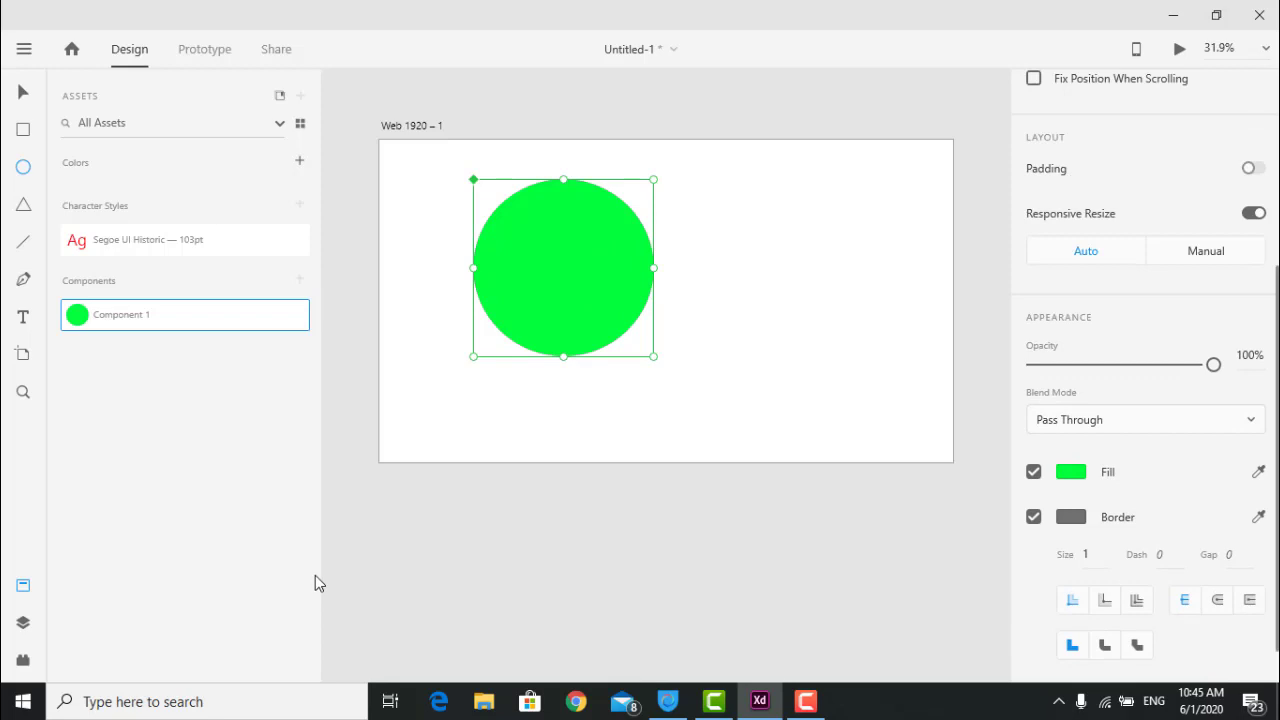
key("Delete")
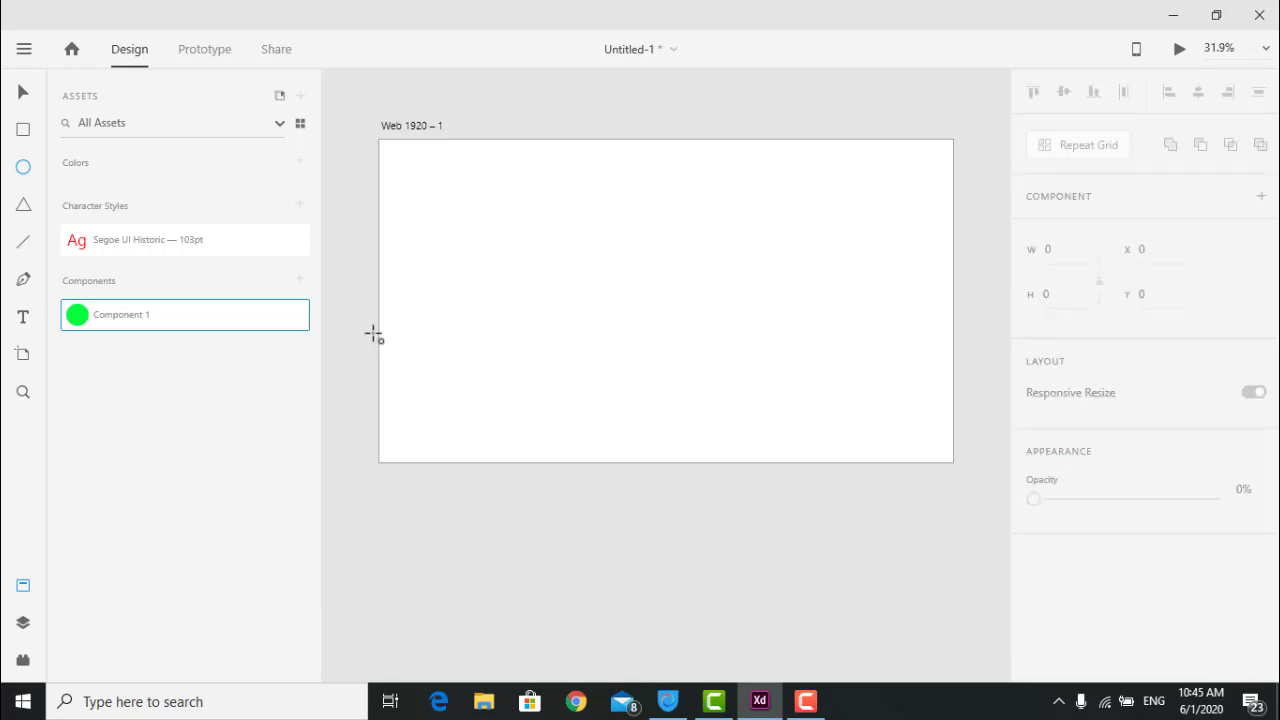
left_click_drag(229, 320, 595, 305)
left_click_drag(160, 331, 835, 210)
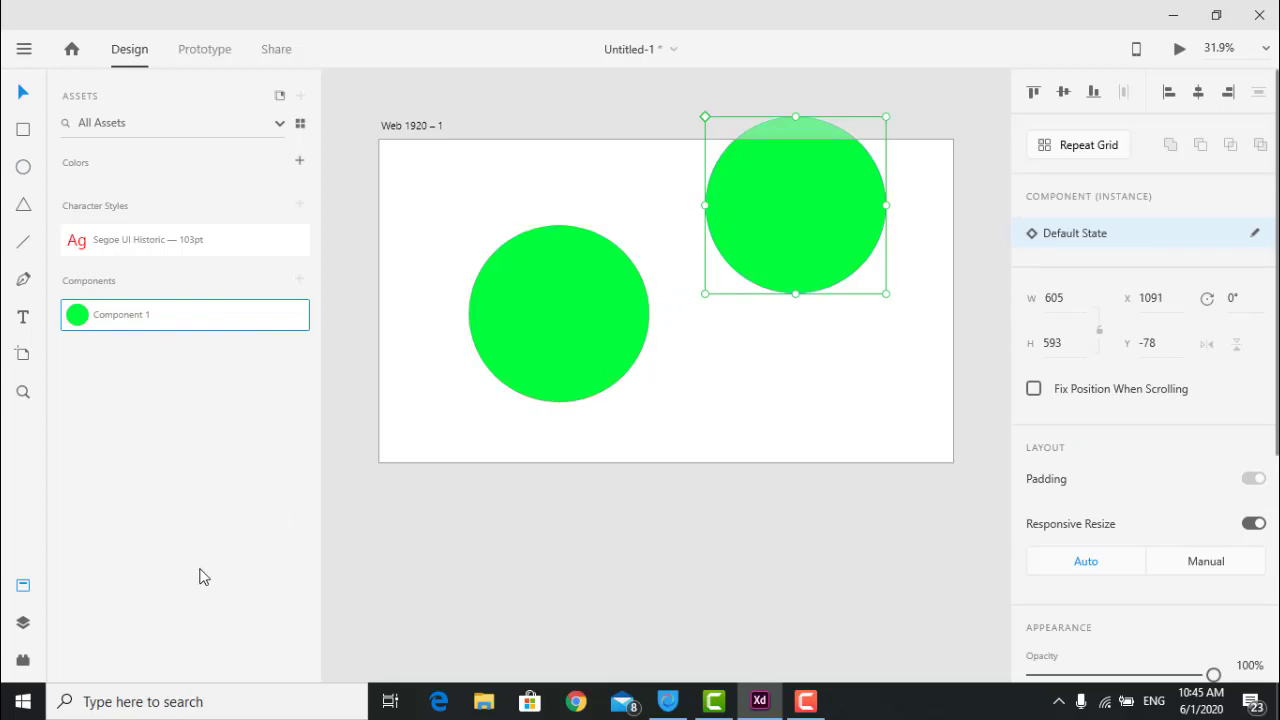
left_click_drag(457, 414, 817, 228)
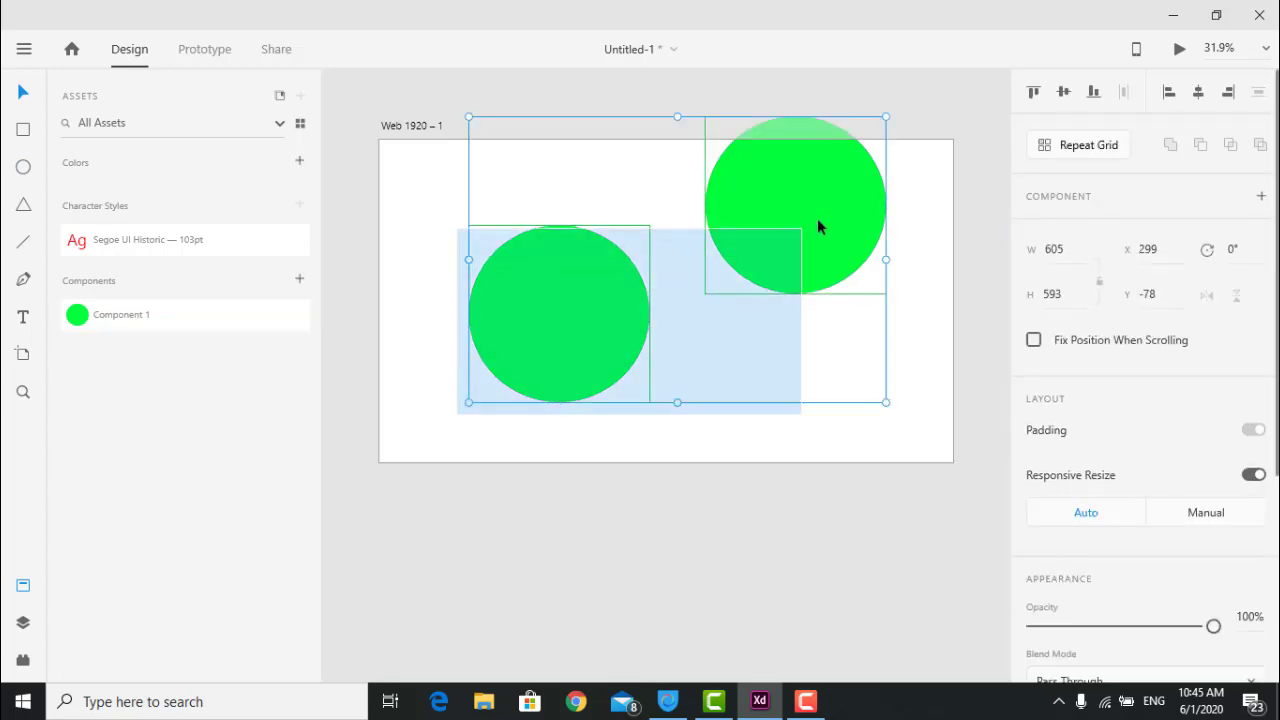
key("Delete")
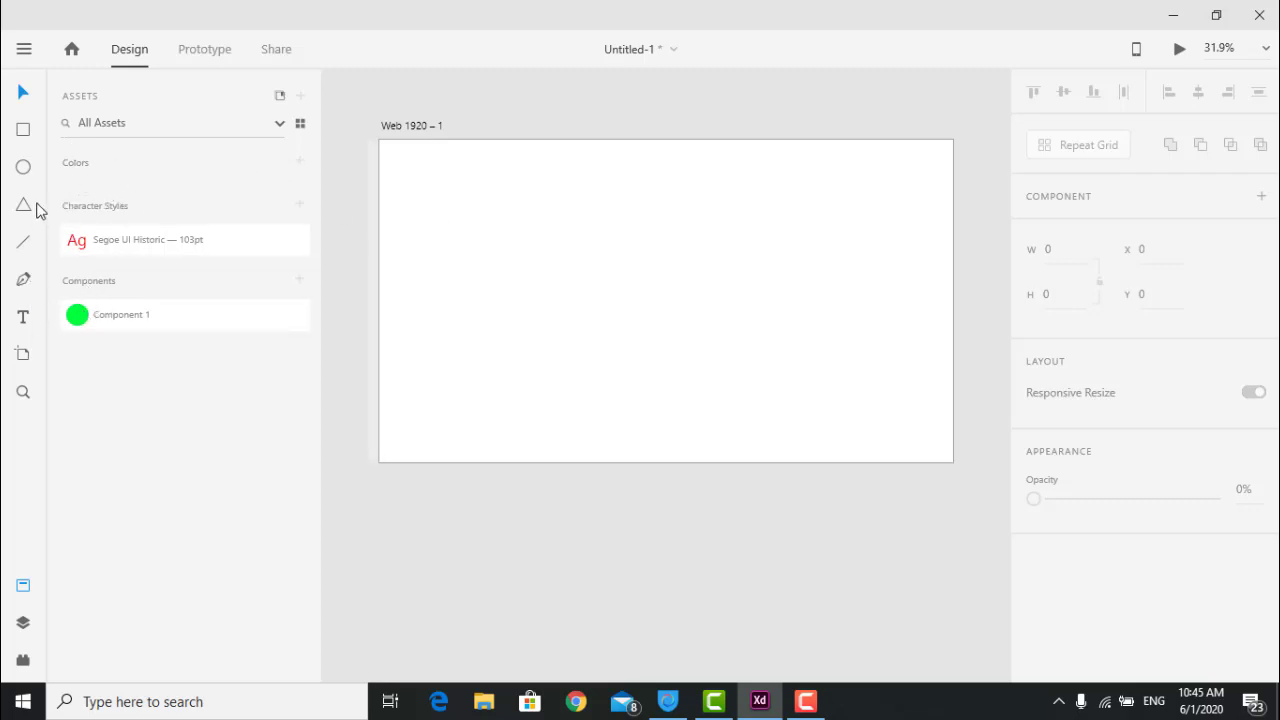
Save colours #707070 and #00FF3C to Assets and draw a 1048 × 628 rectangle.
left_click_drag(129, 315, 650, 280)
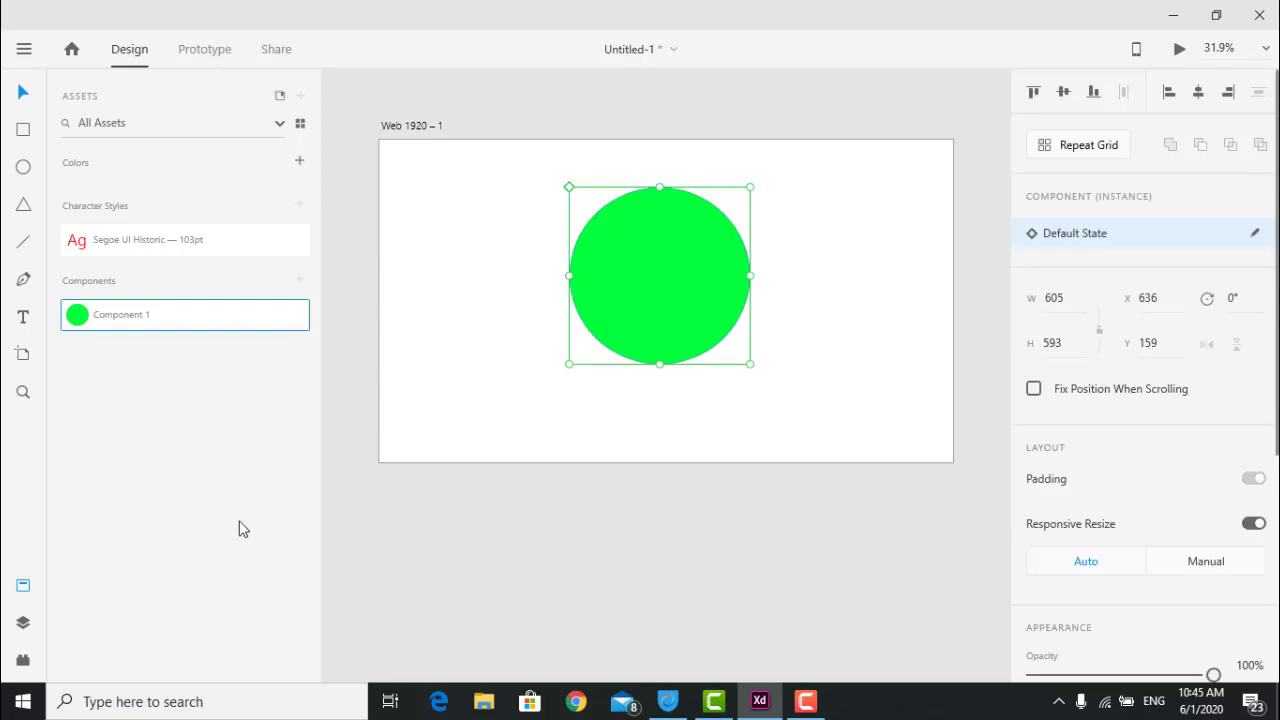
left_click(299, 161)
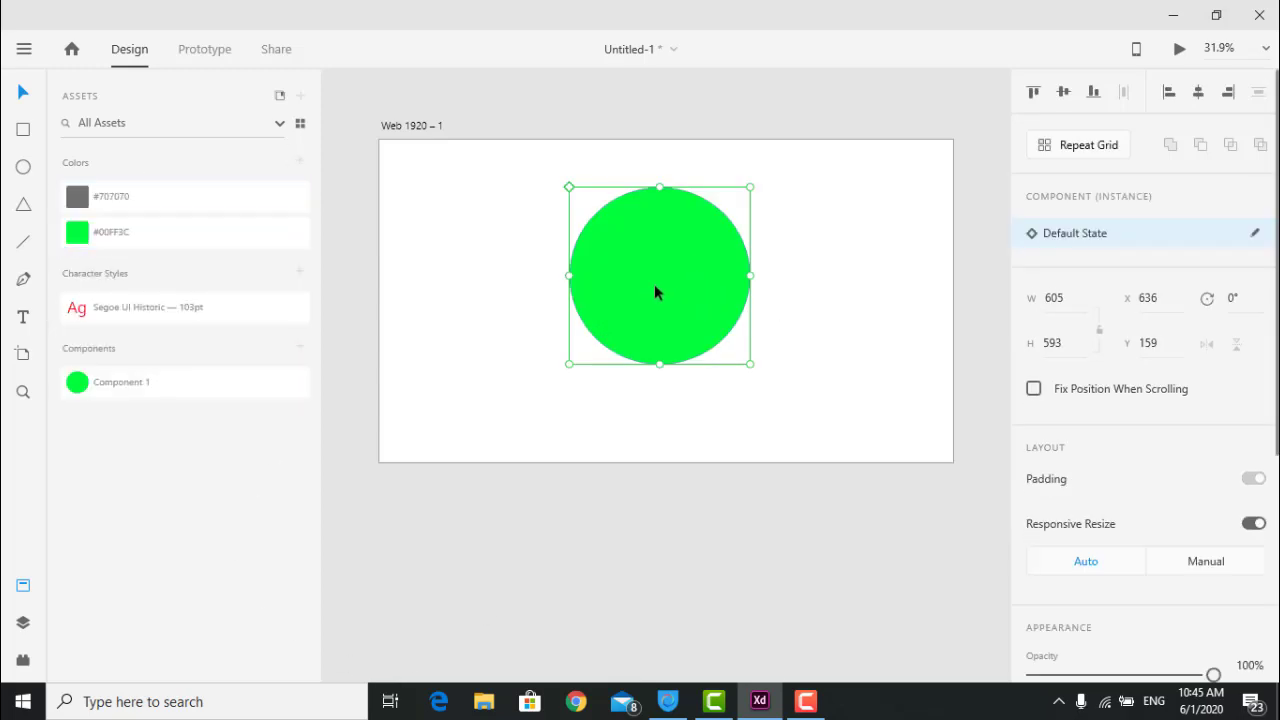
key("Delete")
left_click(23, 131)
left_click_drag(515, 194, 829, 383)
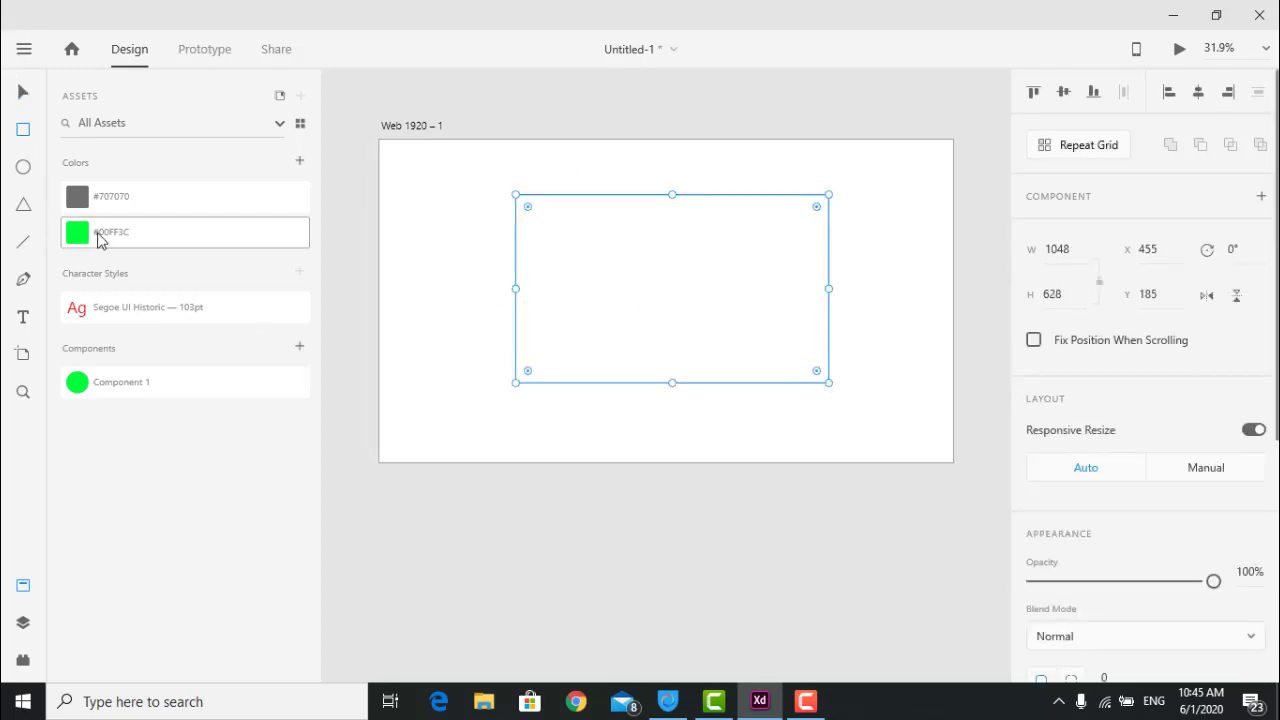
Fill the rectangle with the saved #00FF3C green swatch.
left_click(99, 240)
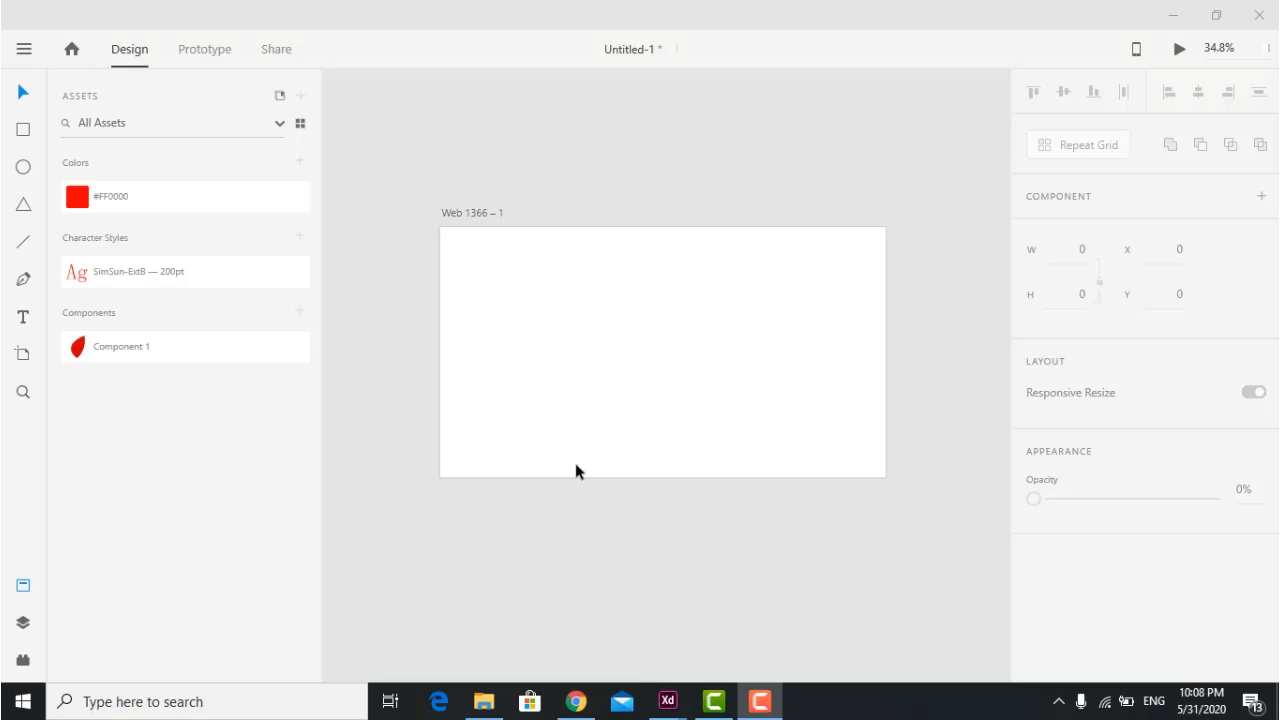
Open Adobe's More UI Kits page via the main menu's Get UI Kits submenu.
left_click(16, 54)
mouse_move(40, 282)
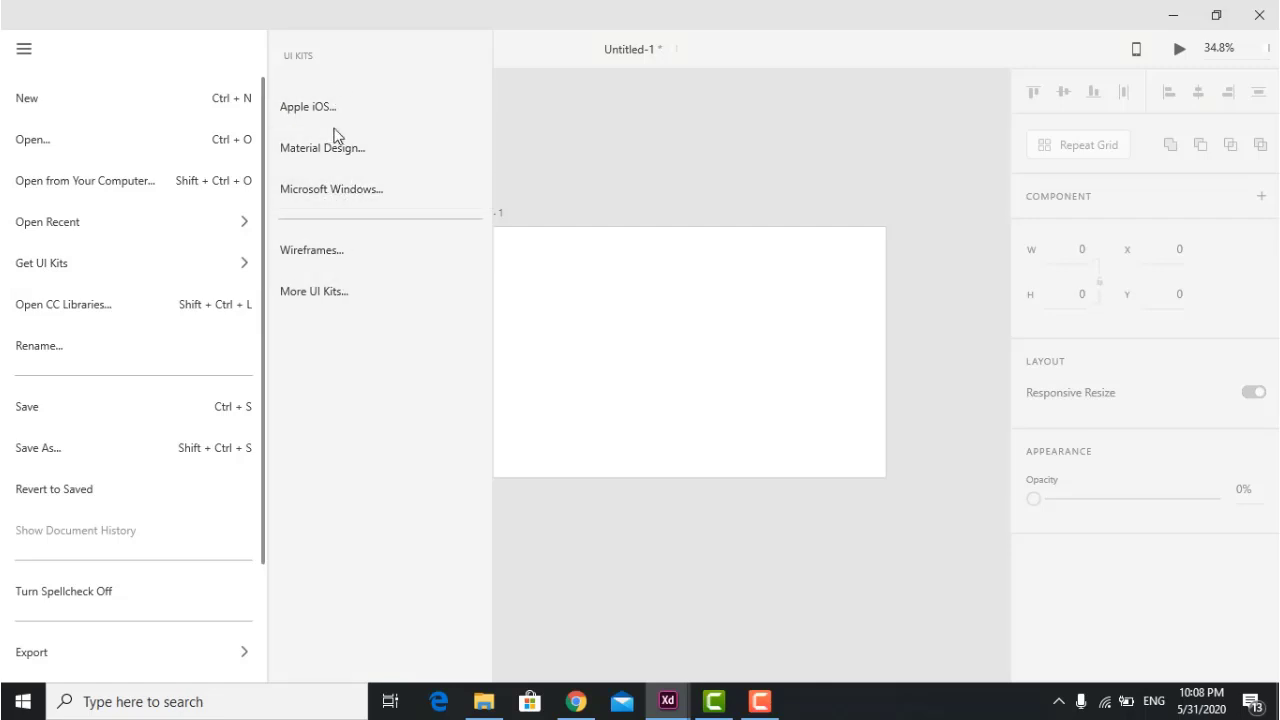
left_click(312, 291)
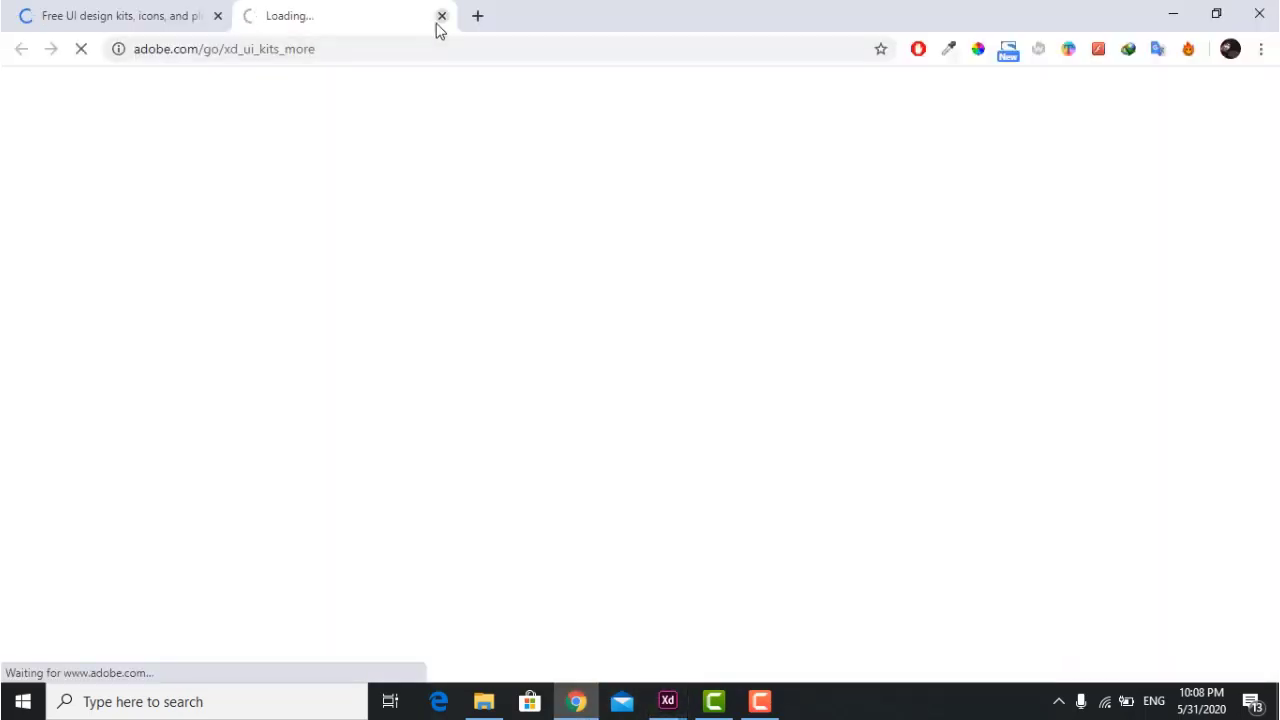
Close the loading tab, browse the XD plugins page, and close Chrome.
left_click(442, 15)
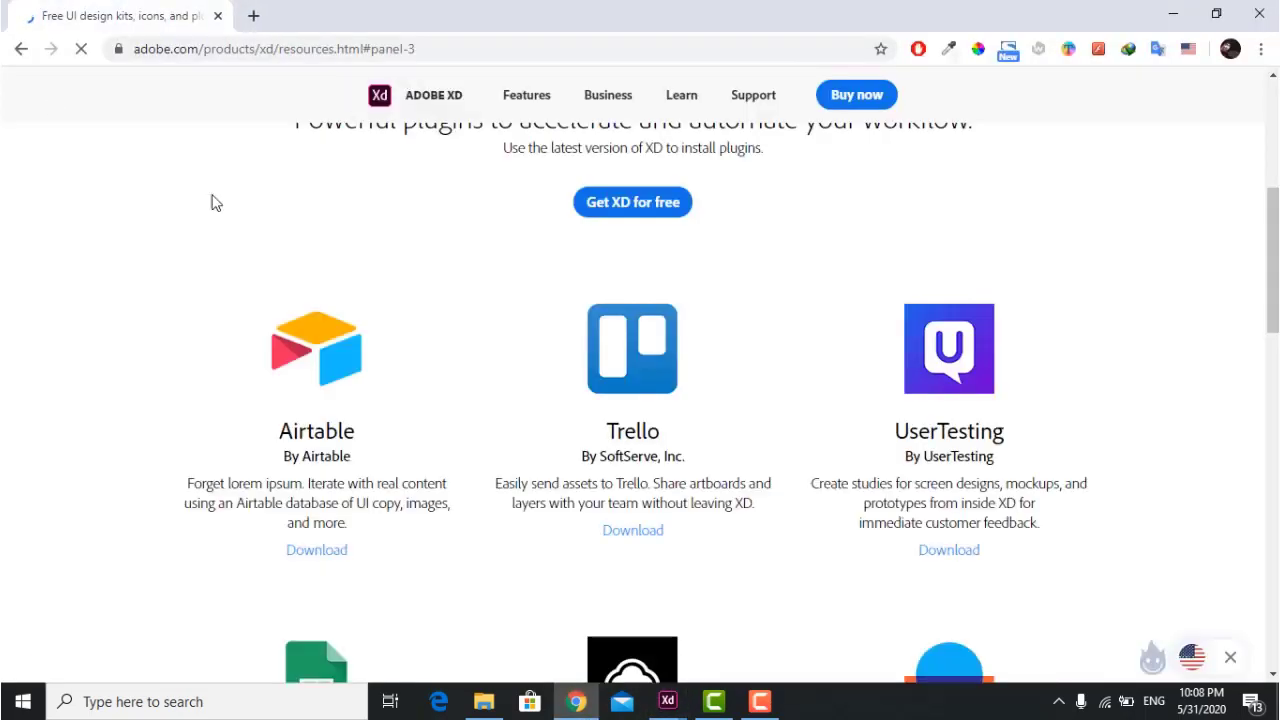
scroll(519, 405, "down", 7)
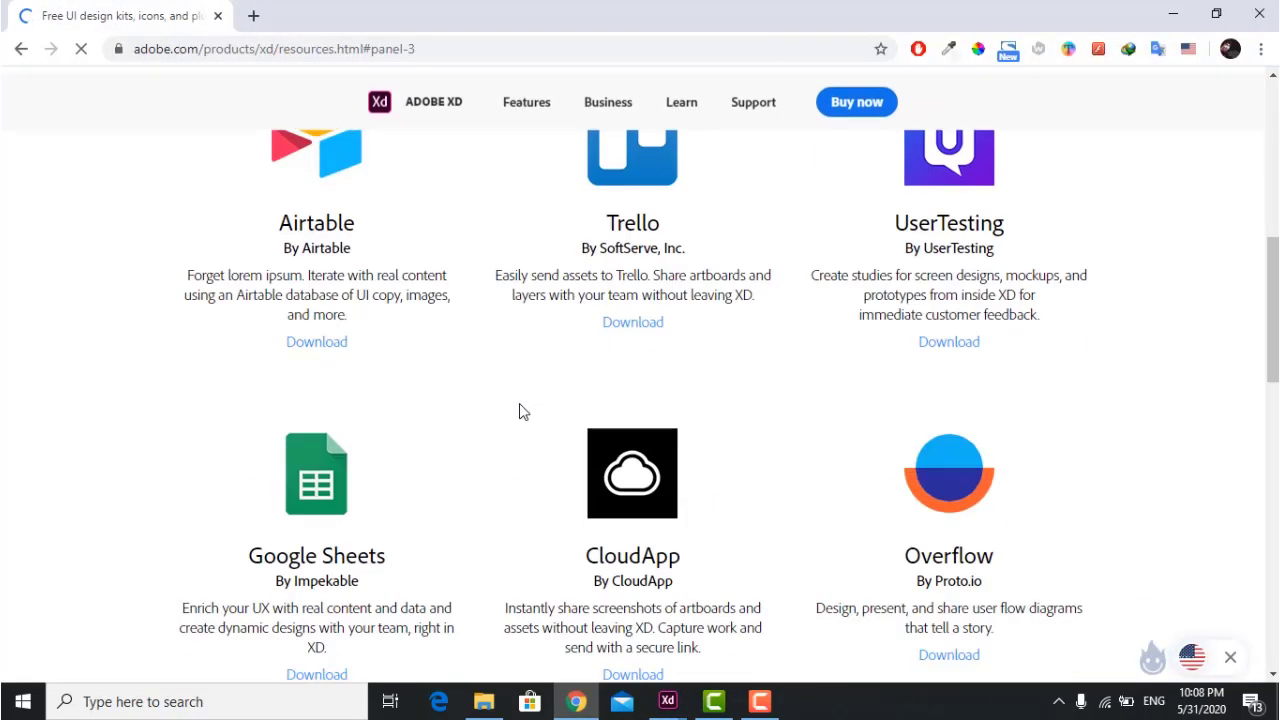
scroll(493, 563, "down", 4)
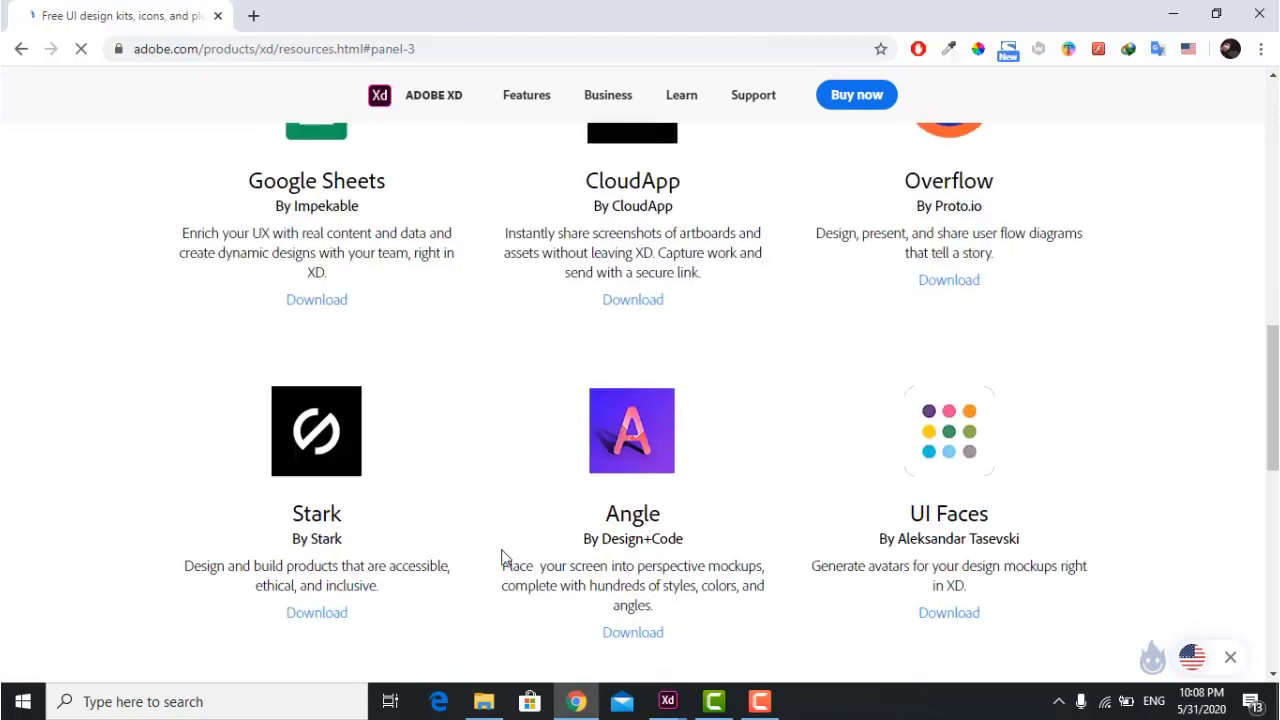
scroll(612, 555, "down", 2)
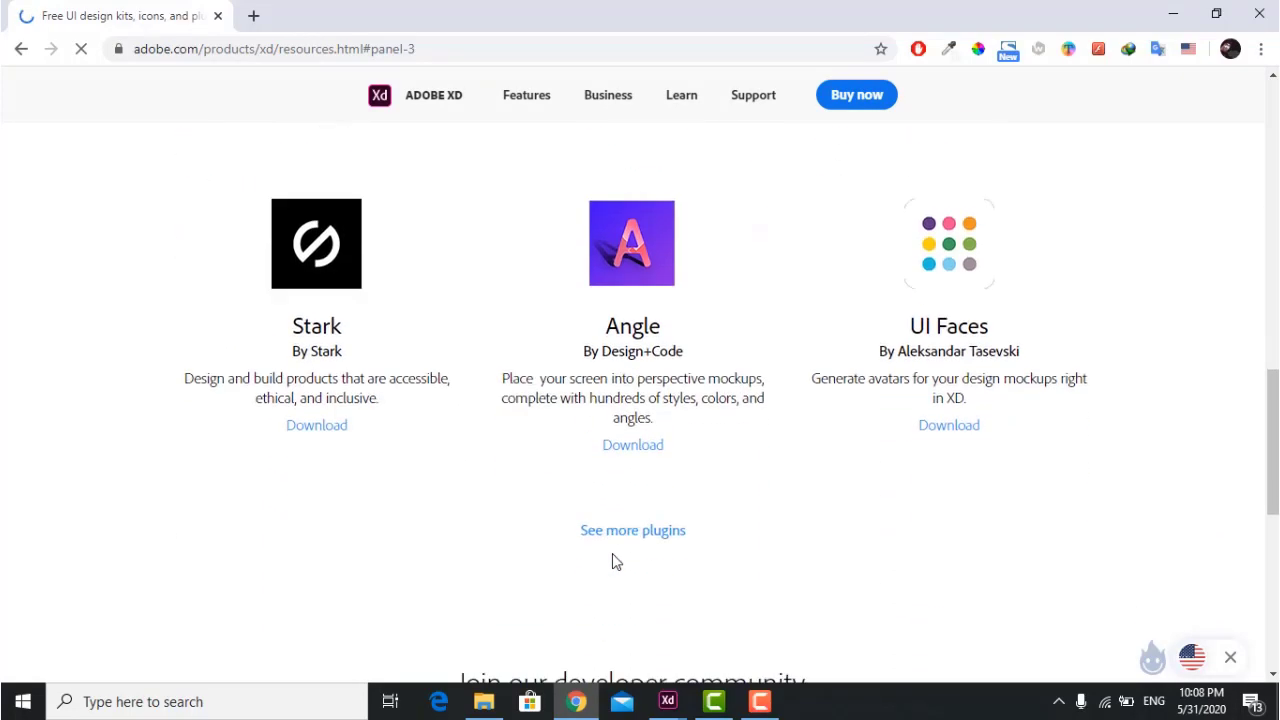
scroll(615, 562, "up", 10)
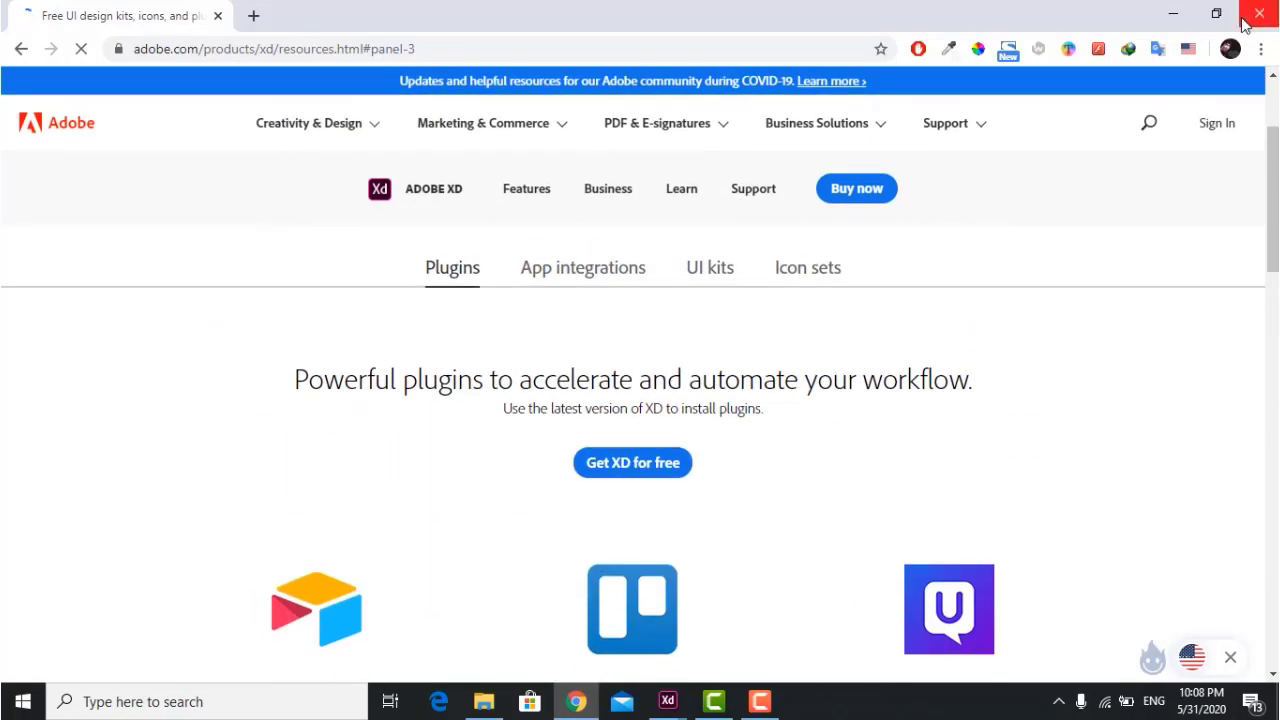
left_click(1258, 15)
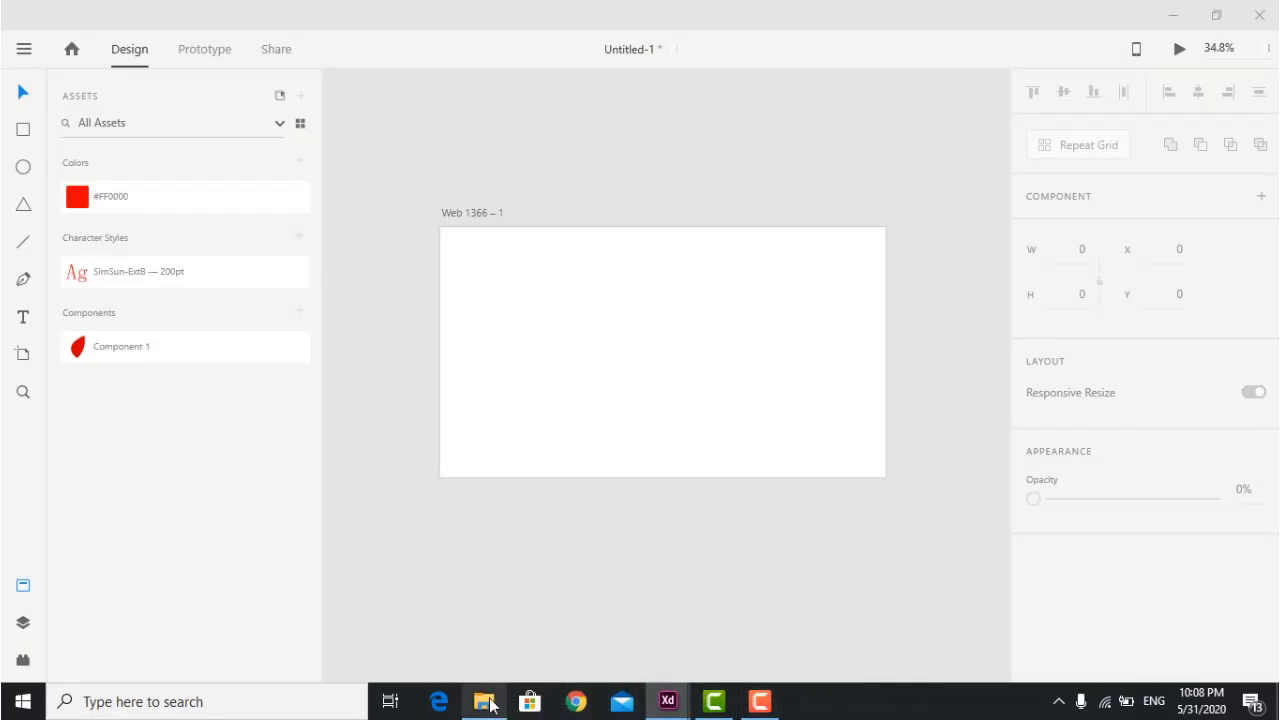
Reinstall the Xd to Flutter plugin from xd-to-flutter.xdx, replacing the existing version.
left_click(484, 703)
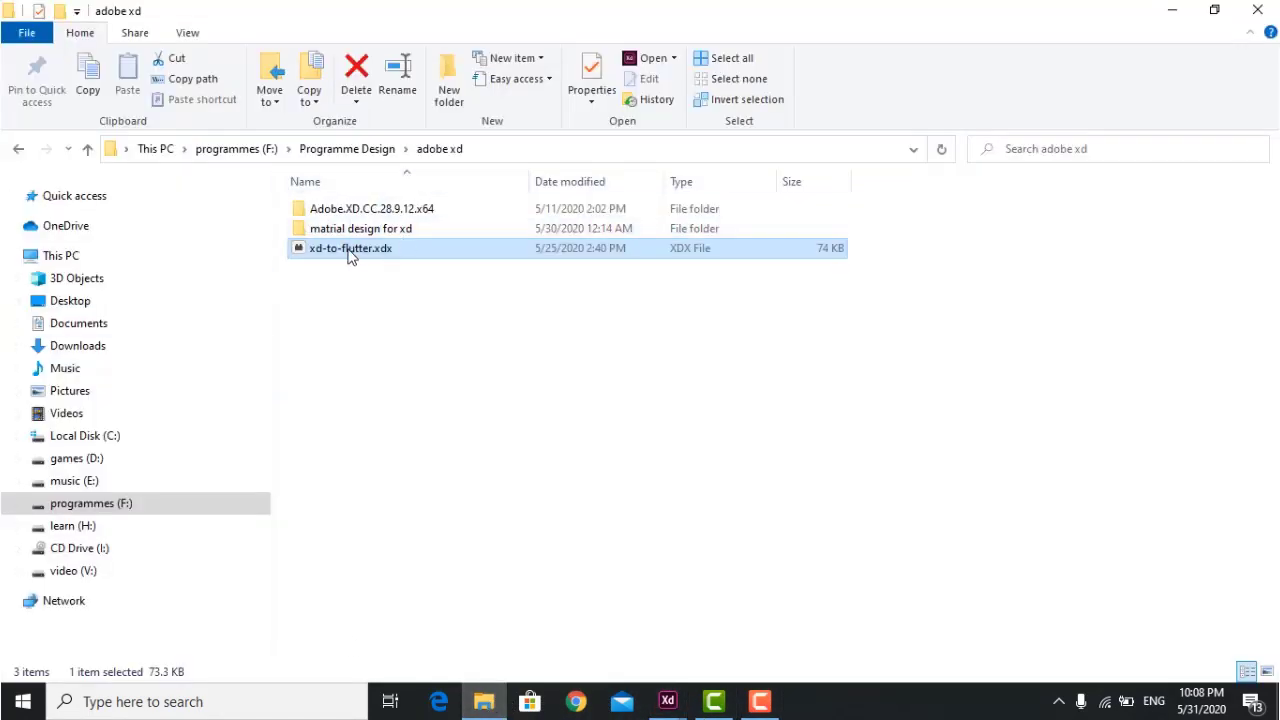
left_click(350, 250)
double_click(298, 250)
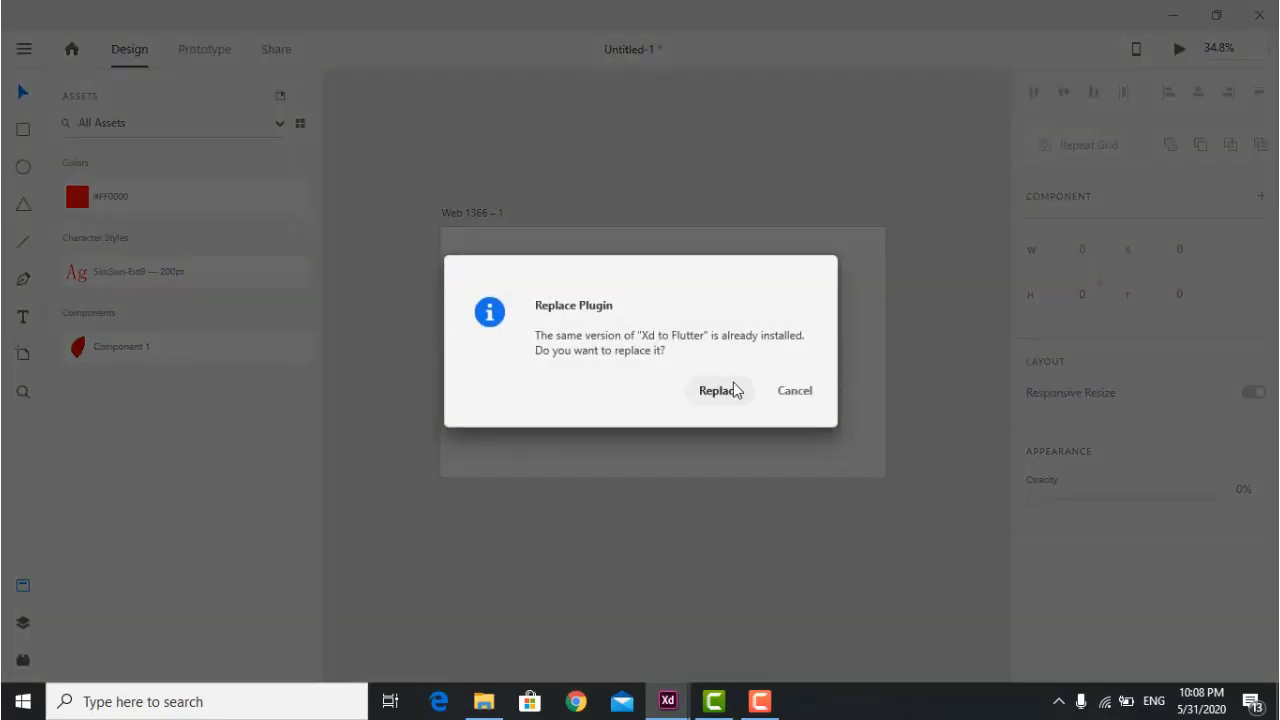
left_click(731, 390)
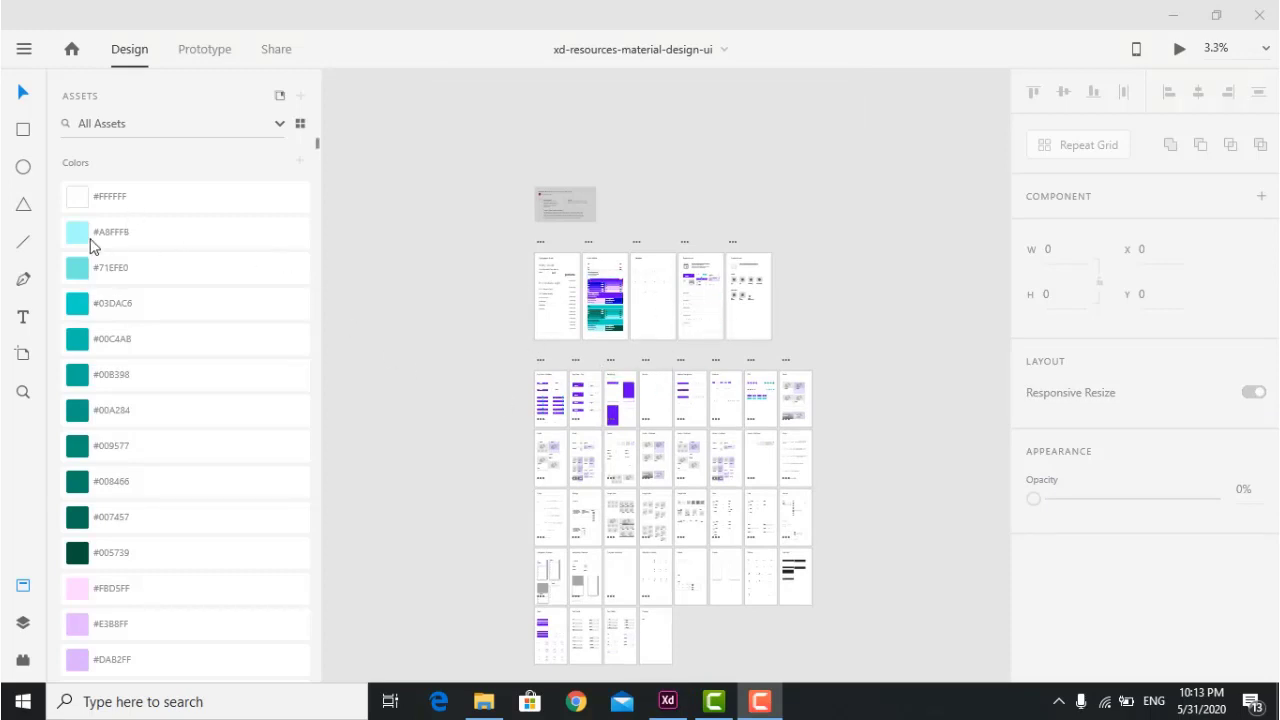
Scroll through the Material Design kit's Assets colours and components, then pan to the Buttons artboard.
scroll(100, 255, "down", 20)
scroll(83, 267, "up", 10)
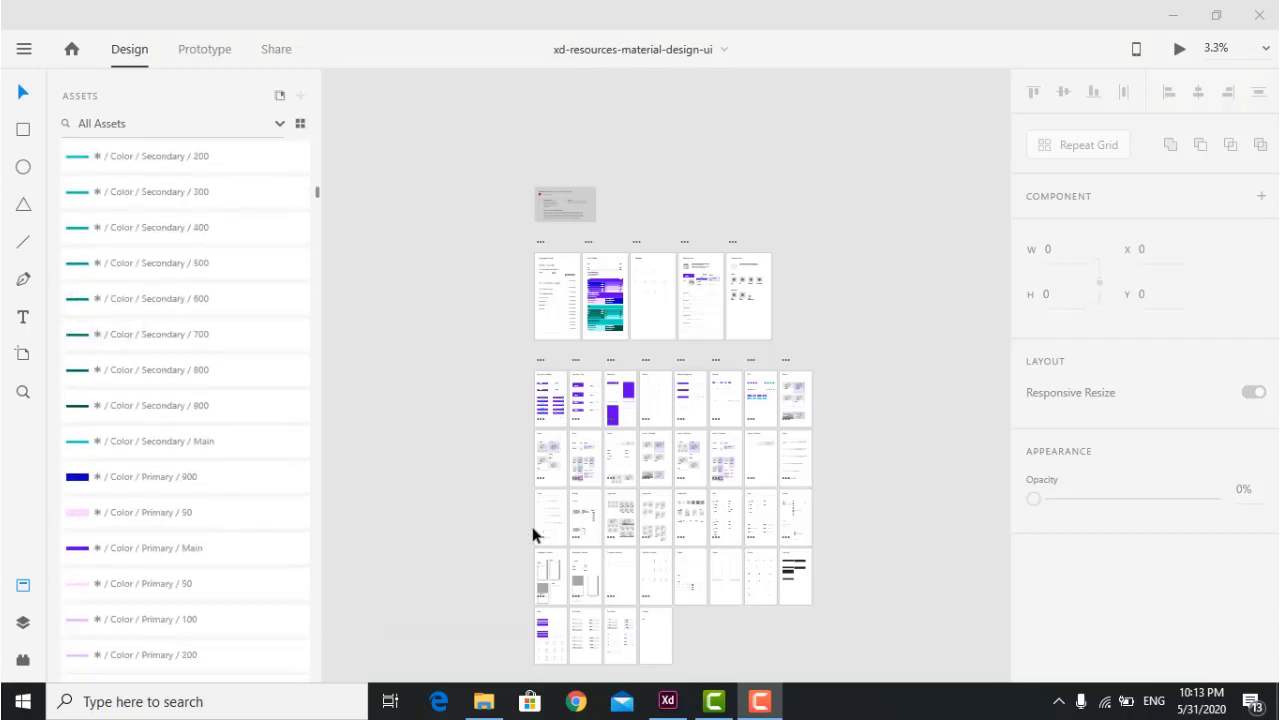
scroll(60, 390, "down", 5)
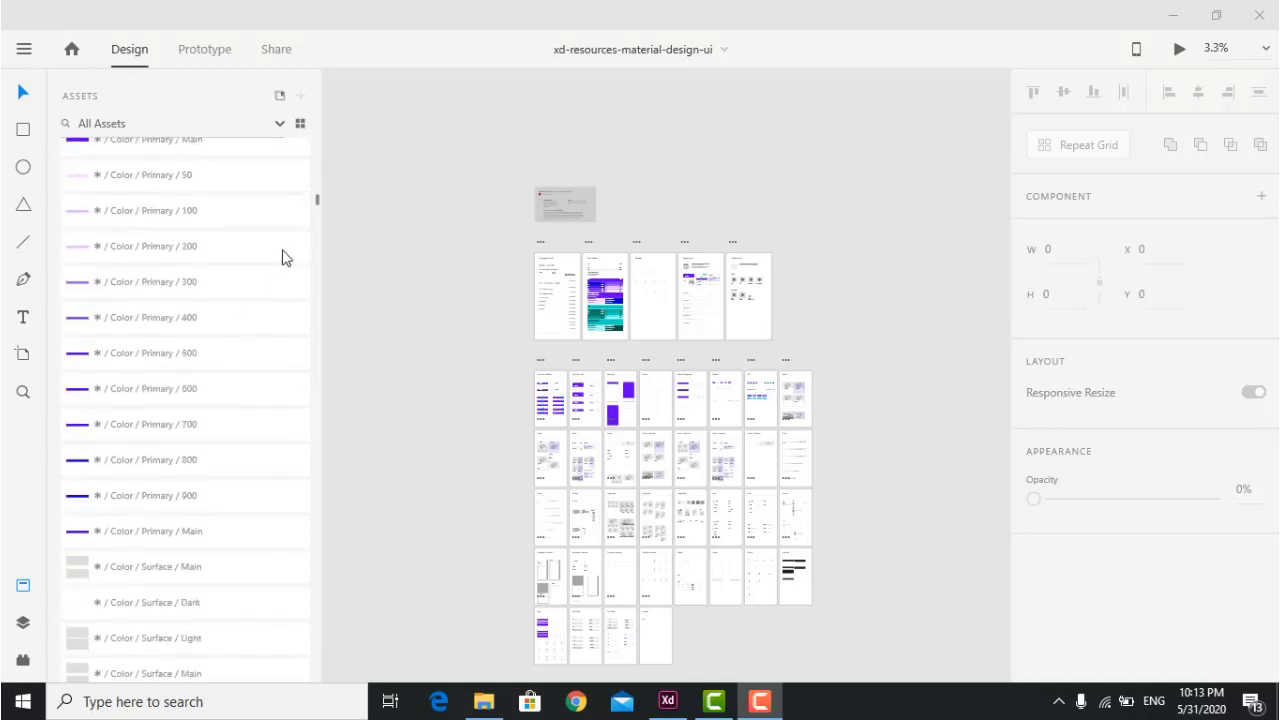
left_click_drag(318, 199, 319, 421)
scroll(503, 258, "down", 2)
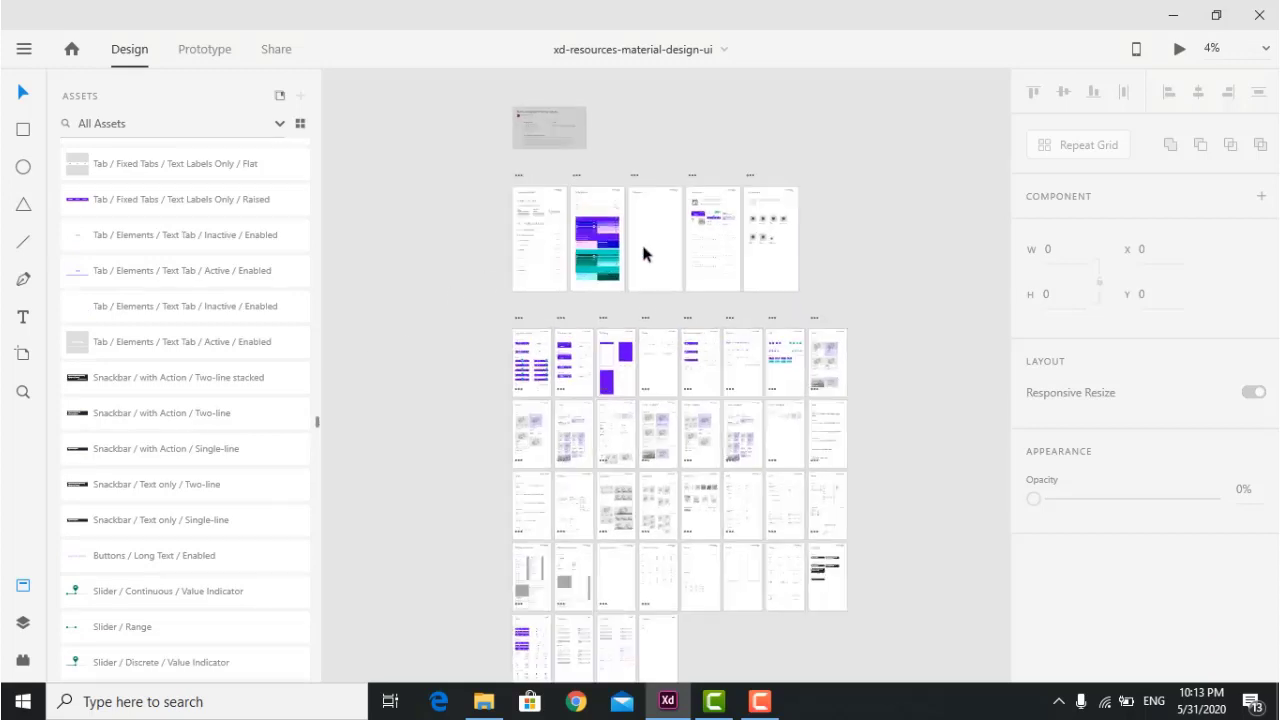
scroll(643, 250, "up", 5)
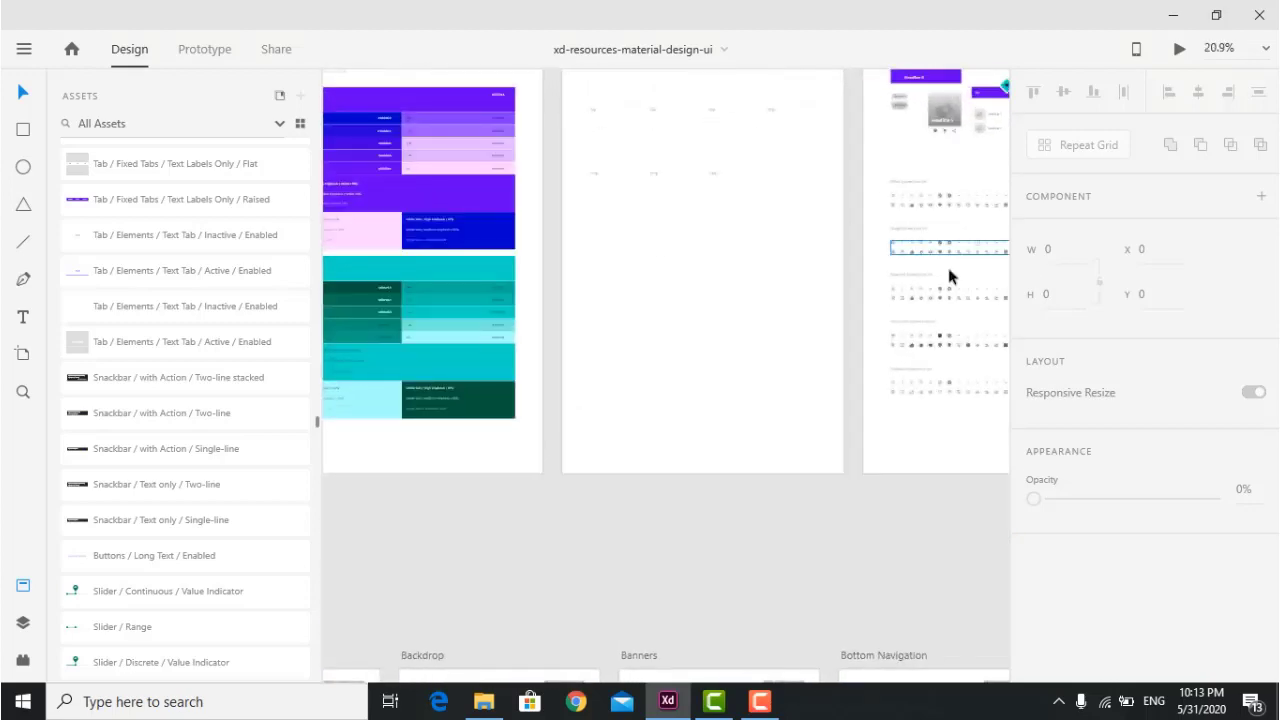
scroll(802, 236, "right", 6)
scroll(802, 236, "up", 3)
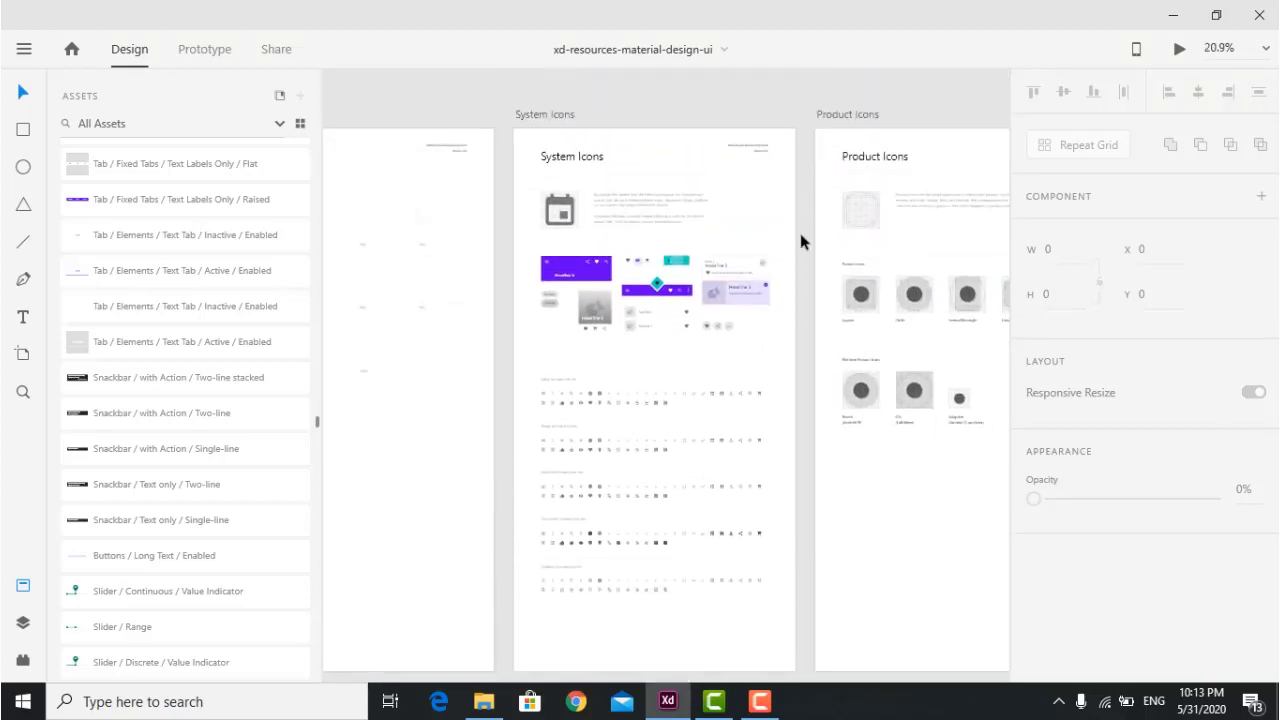
scroll(800, 233, "down", 8)
scroll(800, 236, "right", 1)
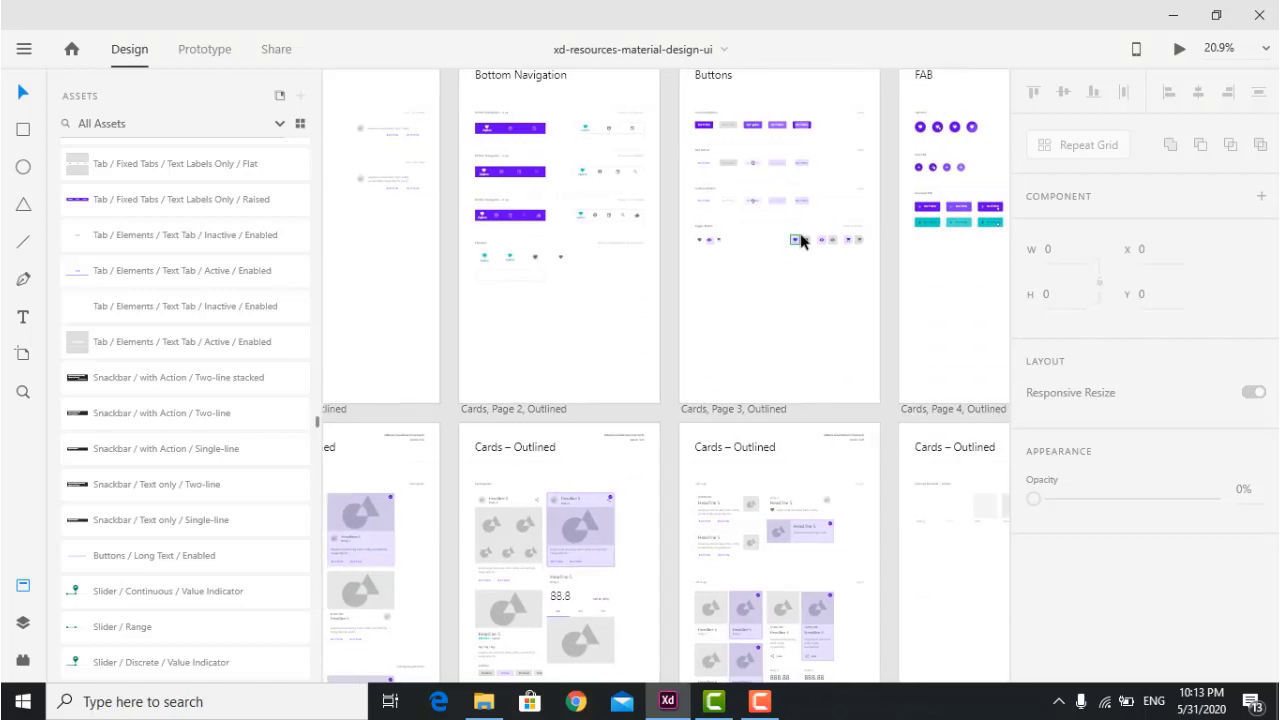
scroll(800, 240, "up", 4)
scroll(780, 243, "left", 3)
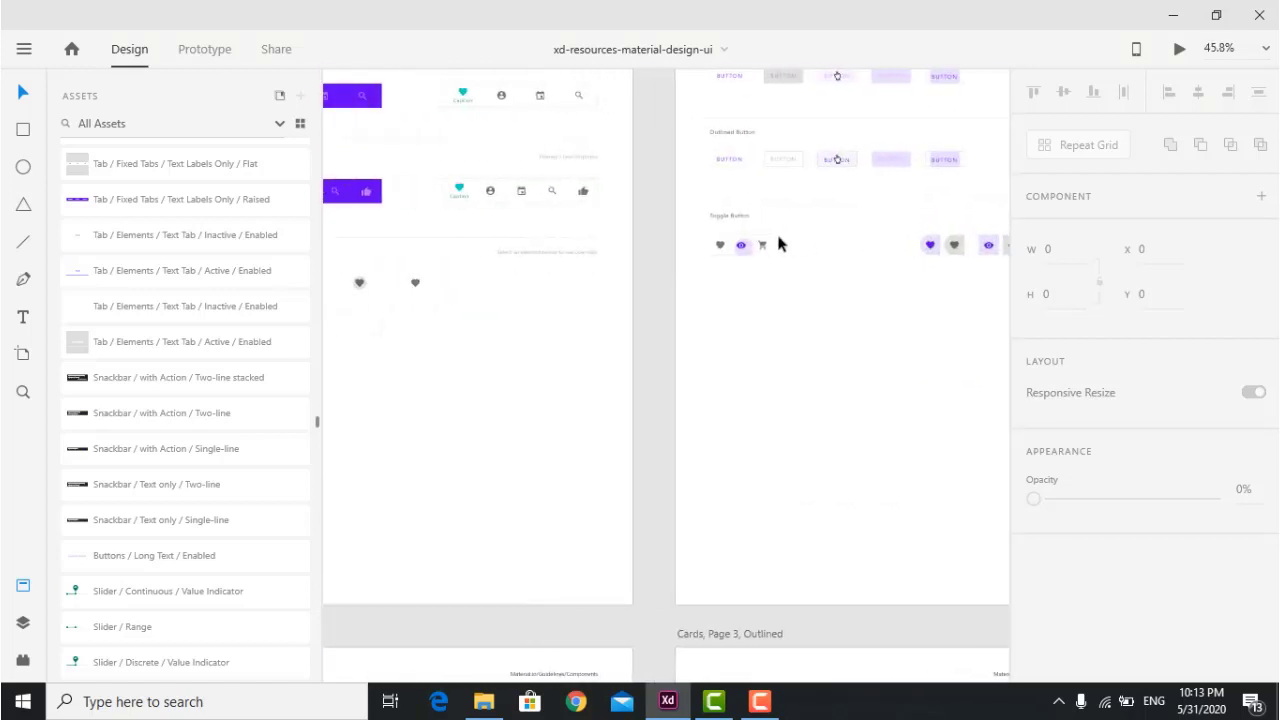
scroll(818, 244, "right", 3)
scroll(818, 244, "up", 3)
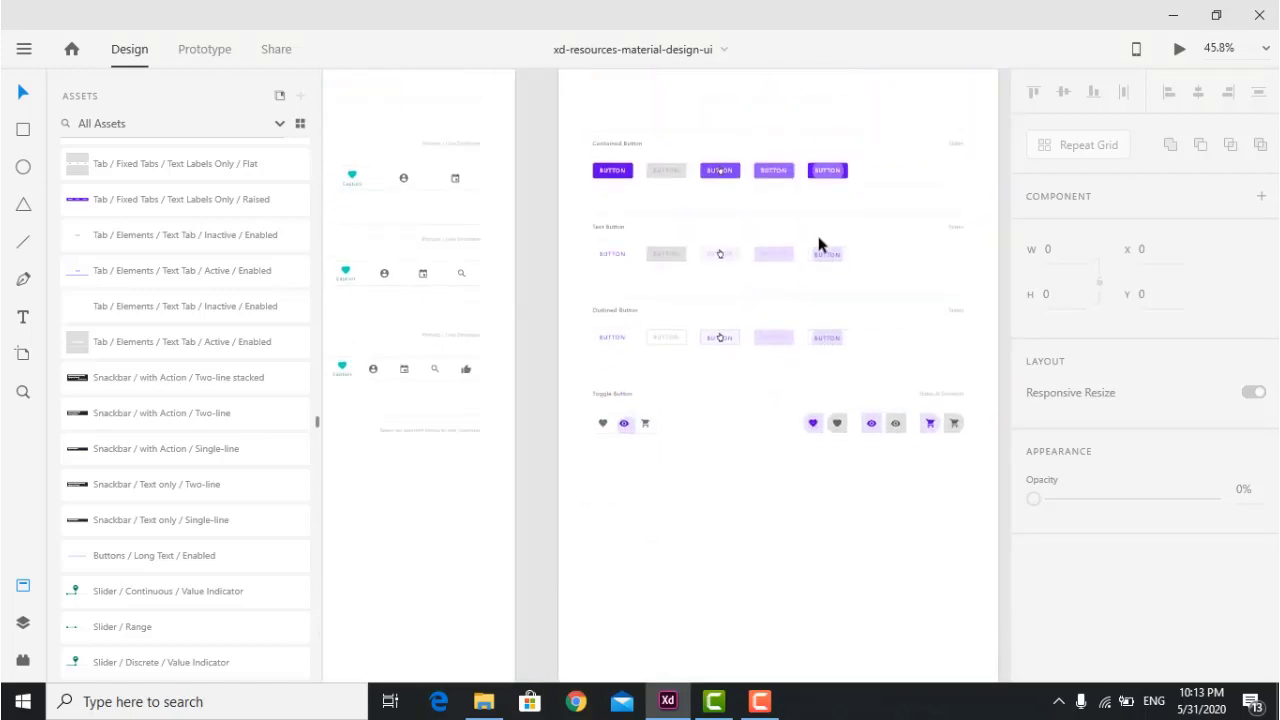
scroll(818, 244, "up", 5)
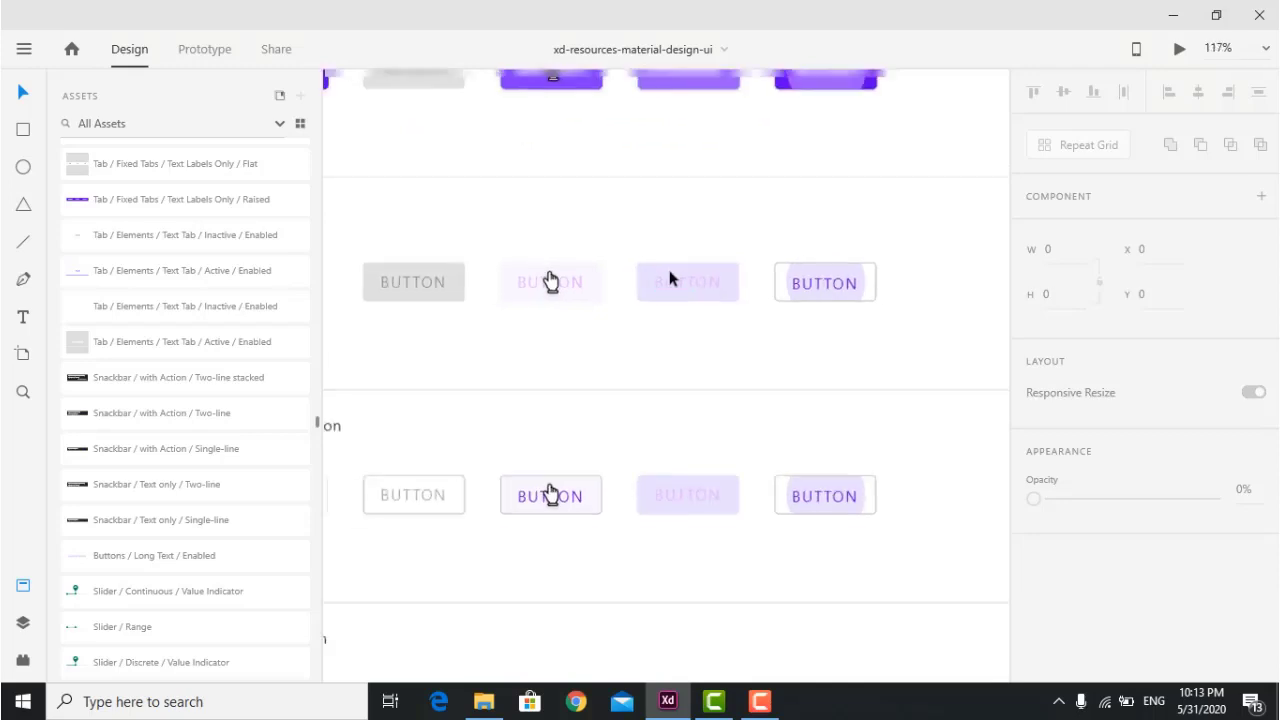